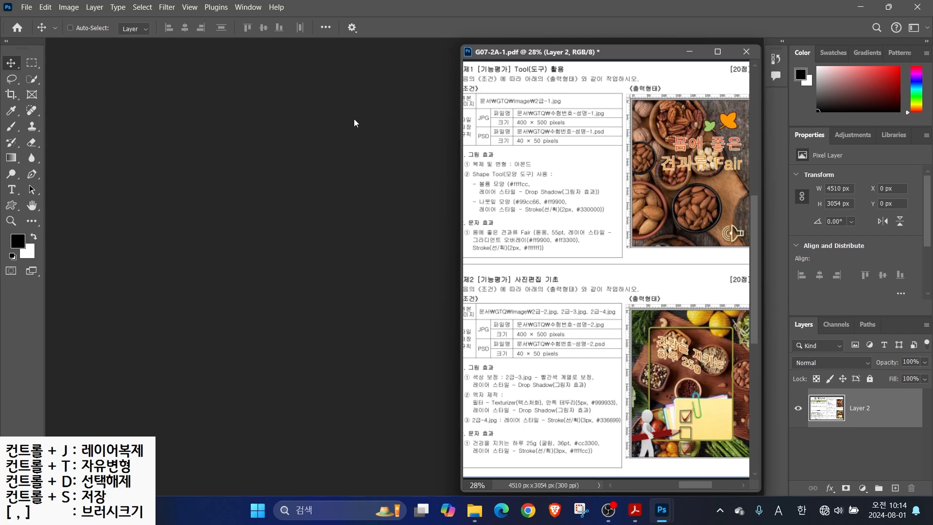
Reset to the Essentials workspace from the Window menu and switch the toolbar to two columns
{"action": "left_click", "coordinate": [249, 9]}
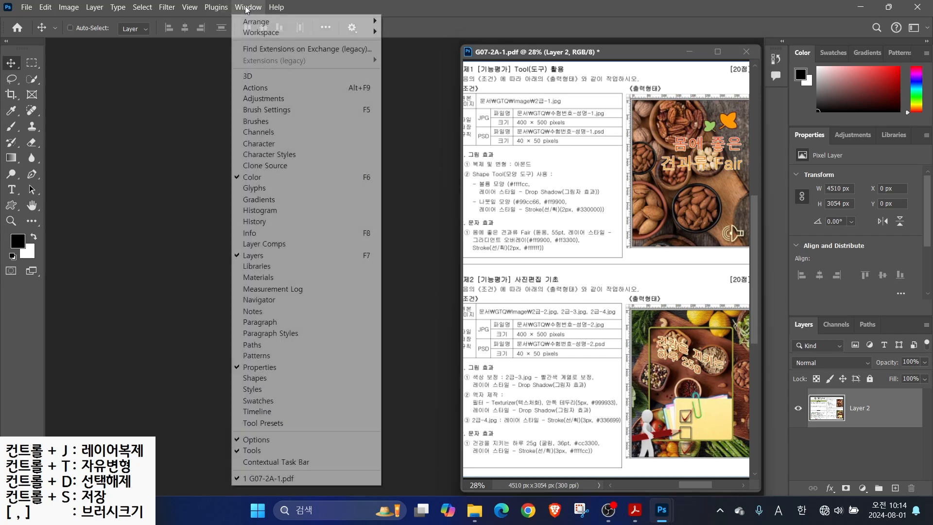
{"action": "mouse_move", "coordinate": [260, 34]}
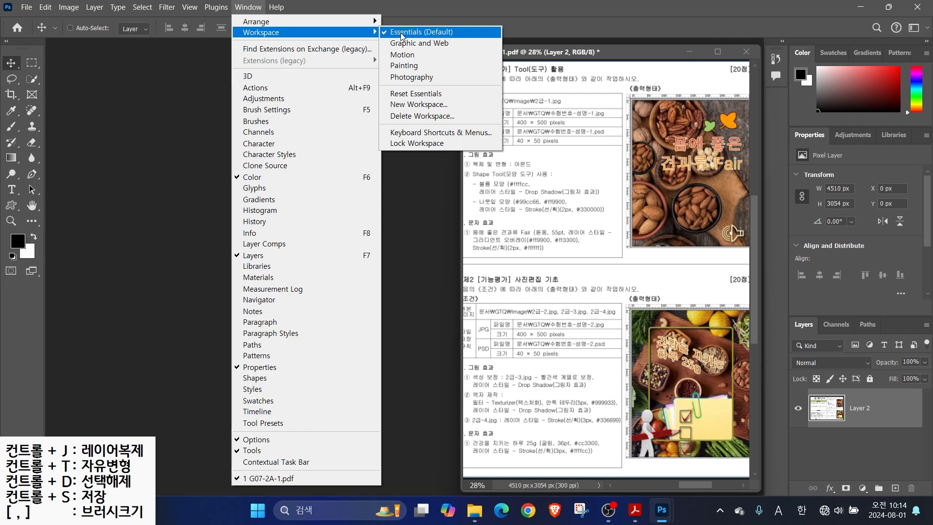
{"action": "left_click", "coordinate": [415, 94]}
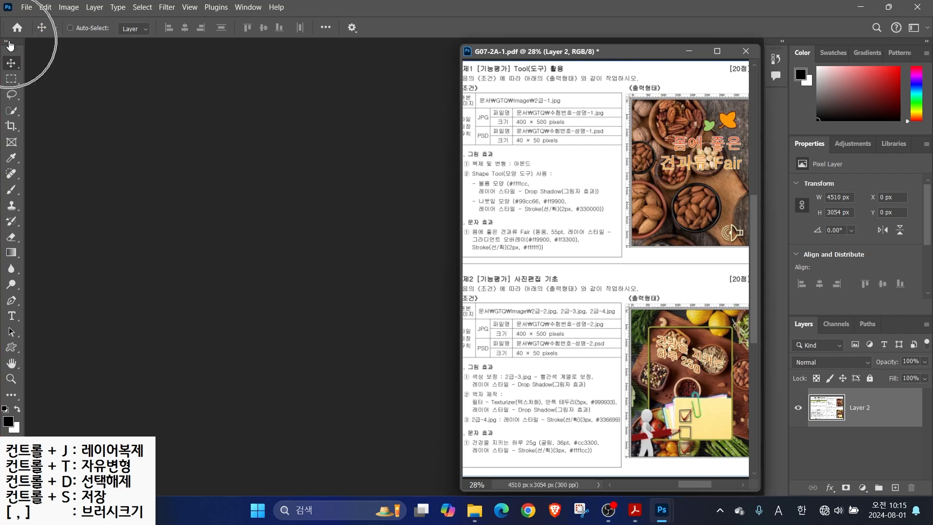
{"action": "left_click", "coordinate": [7, 41]}
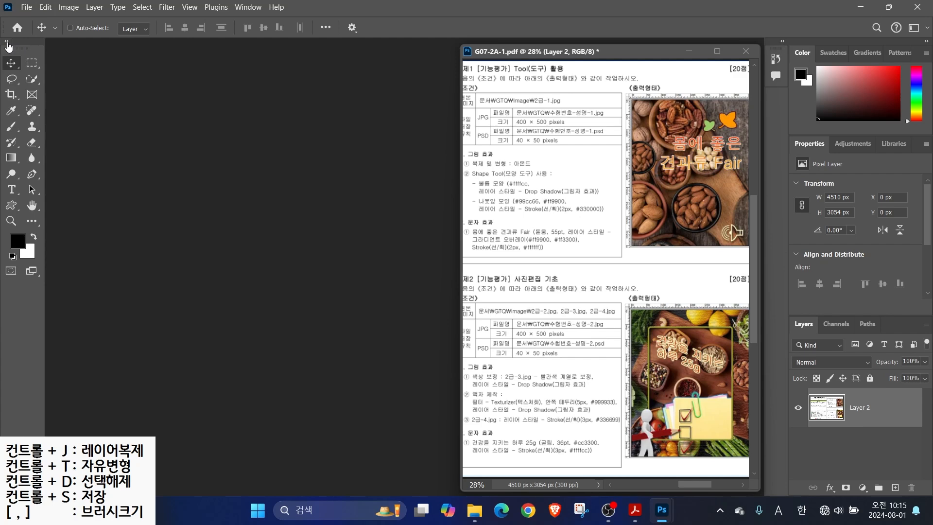
{"action": "left_click", "coordinate": [7, 42]}
{"action": "left_click", "coordinate": [7, 42]}
Open Preferences on the Export page, move the dialog, and browse the General, Interface, Workspace and Tools pages
{"action": "left_click", "coordinate": [46, 7]}
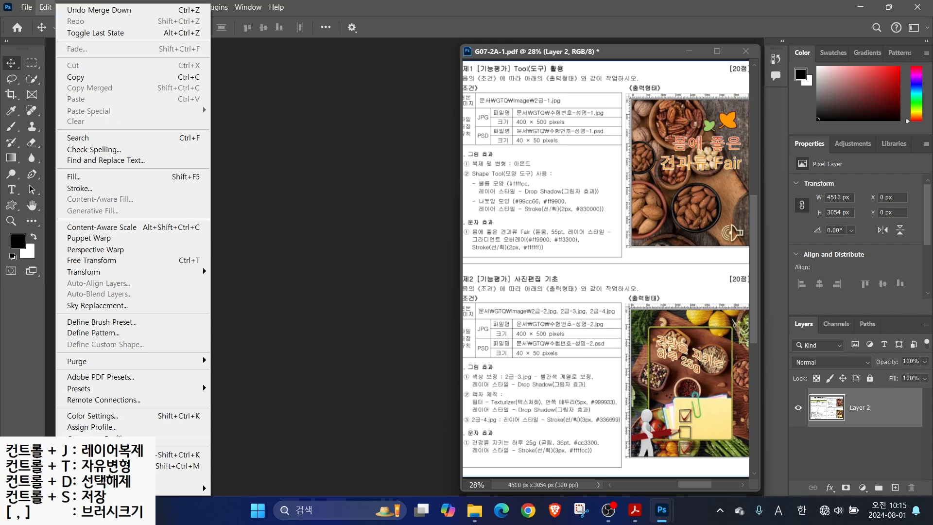
{"action": "mouse_move", "coordinate": [112, 488]}
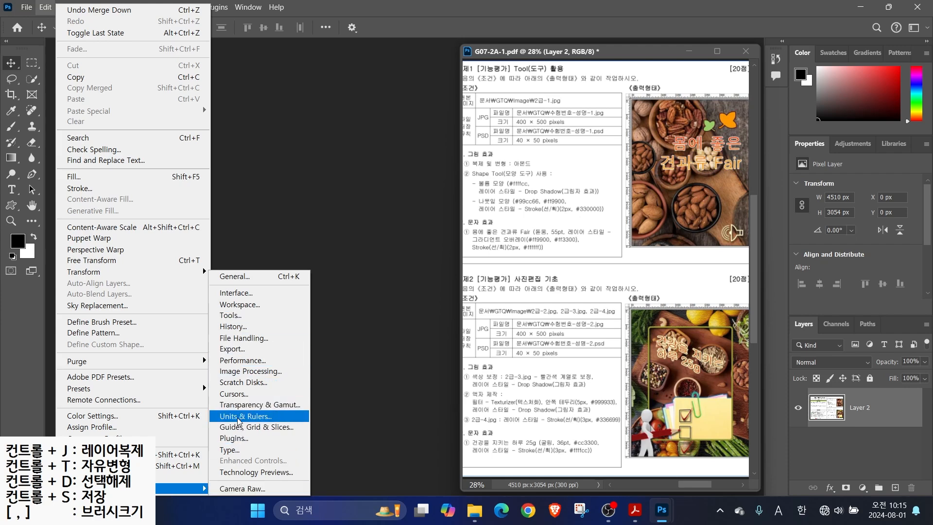
{"action": "left_click", "coordinate": [231, 349]}
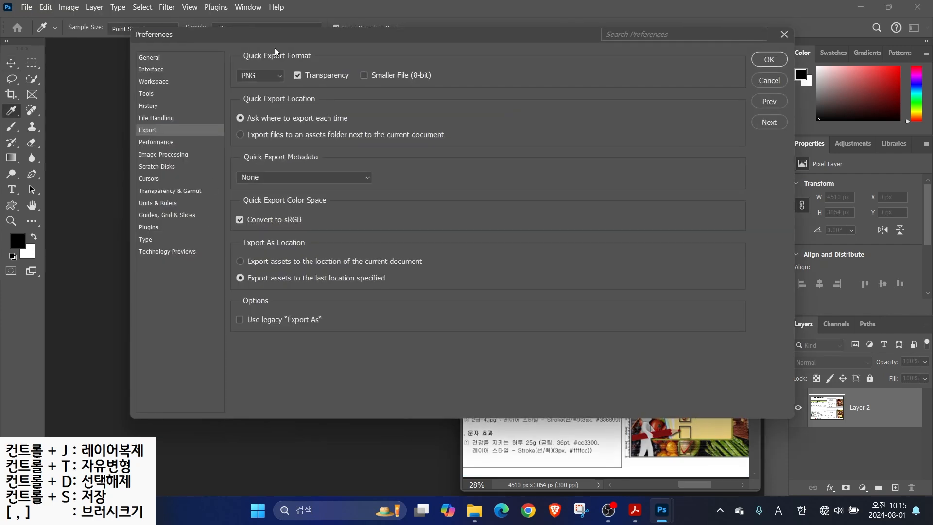
{"action": "left_click_drag", "start_coordinate": [239, 31], "coordinate": [192, 69]}
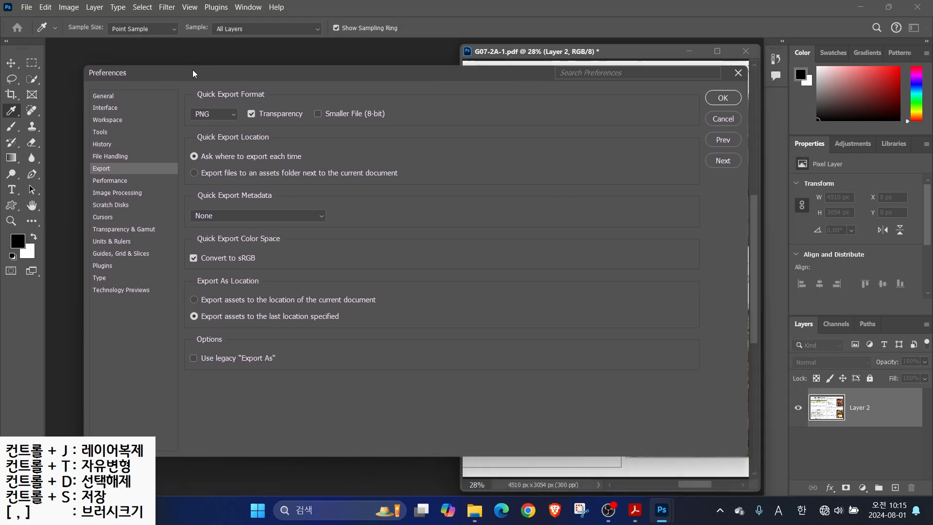
{"action": "left_click", "coordinate": [101, 97]}
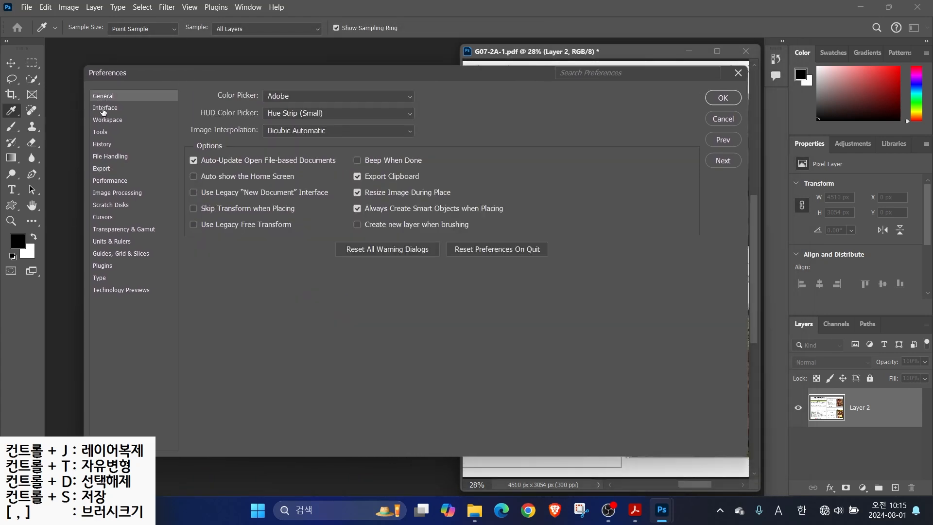
{"action": "left_click", "coordinate": [104, 110]}
{"action": "left_click", "coordinate": [104, 120]}
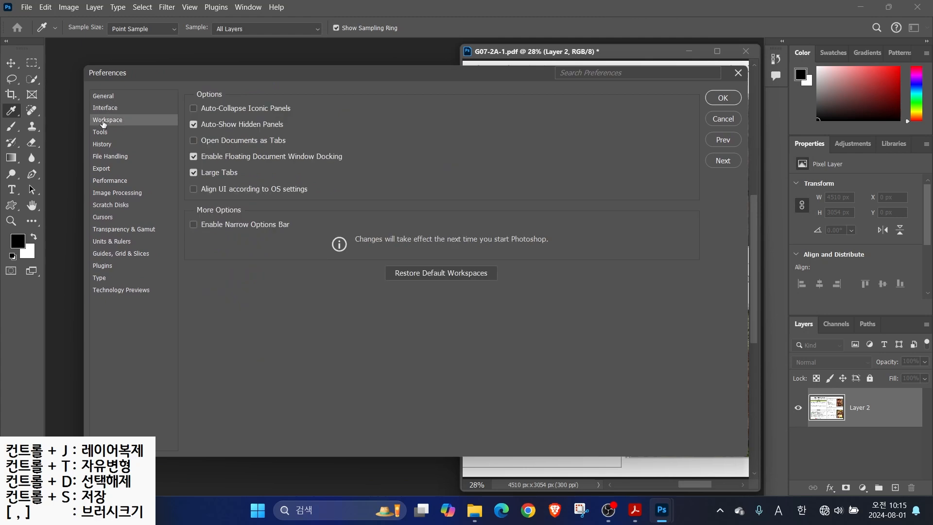
{"action": "left_click", "coordinate": [102, 134]}
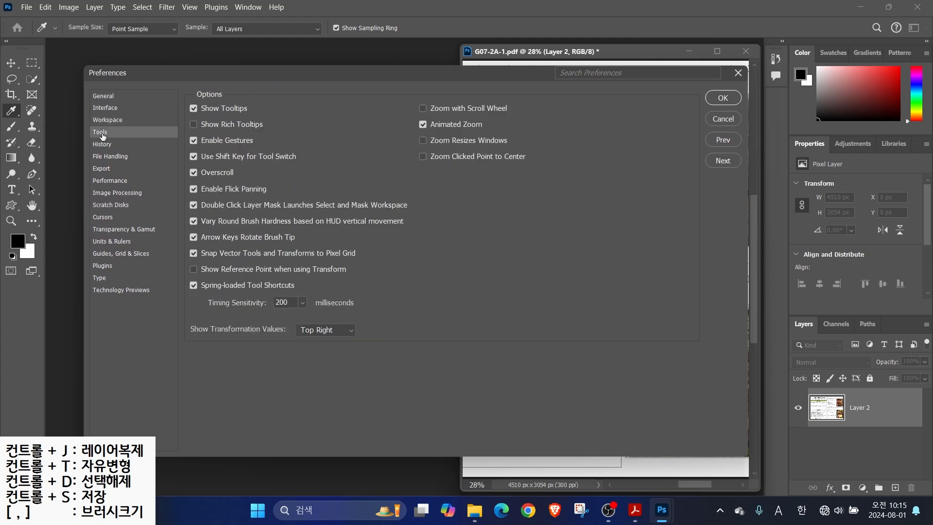
{"action": "left_click", "coordinate": [104, 110]}
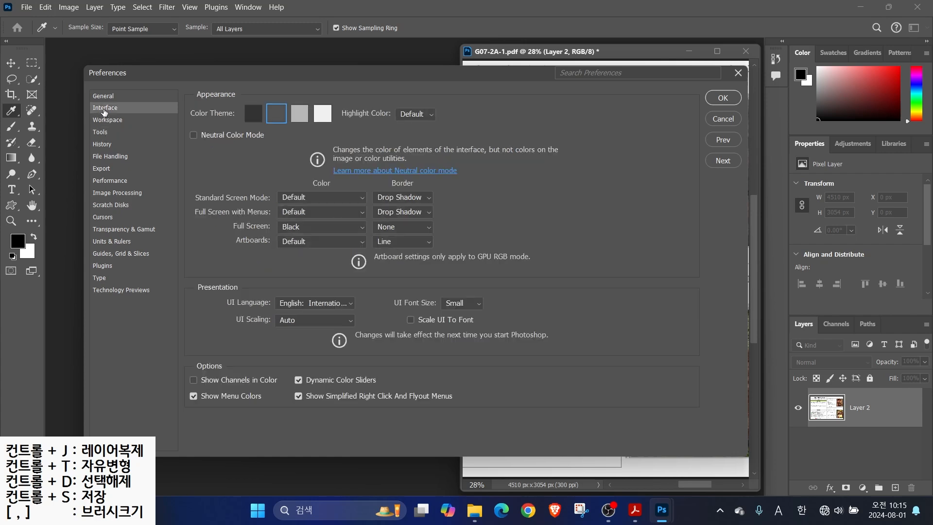
On the Workspace page, annotate the floating document window and the Open Documents as Tabs option
{"action": "key", "text": "alt"}
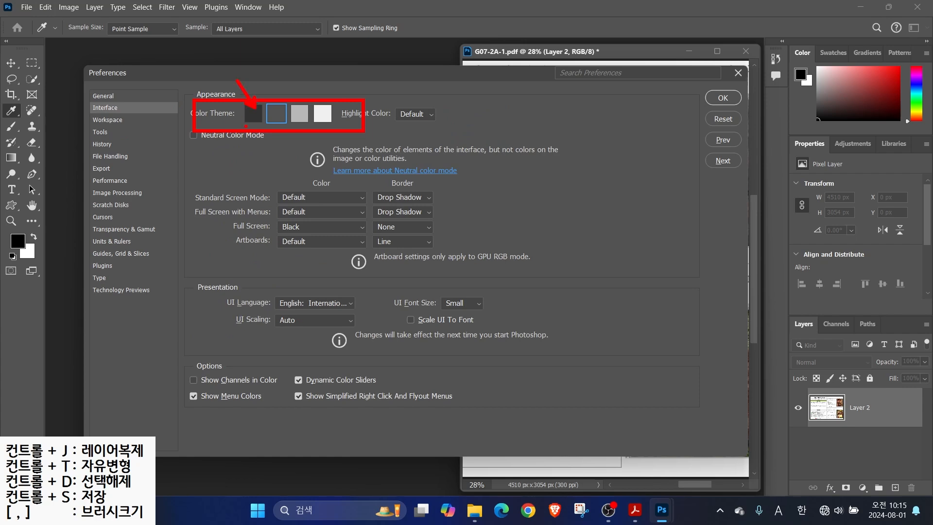
{"action": "left_click", "coordinate": [108, 120]}
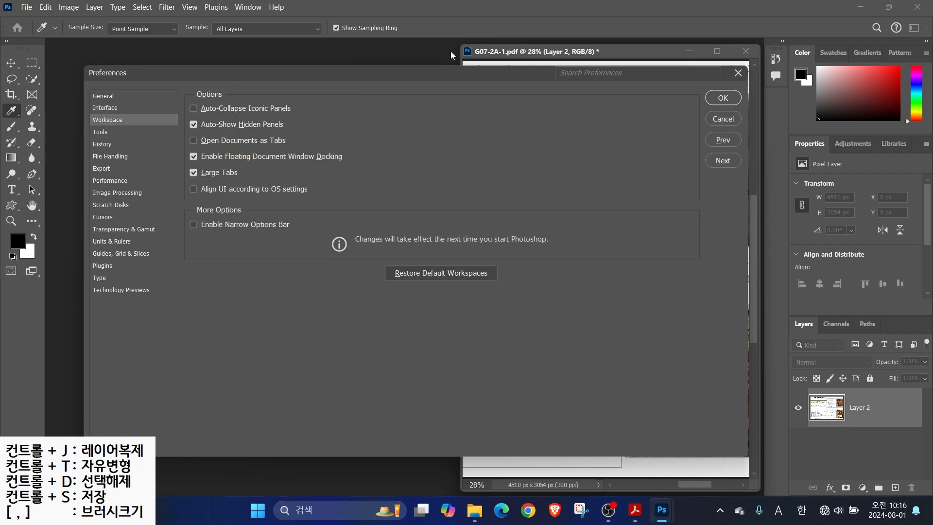
{"action": "key", "text": "alt"}
{"action": "mouse_move", "coordinate": [459, 42]}
{"action": "left_mouse_down"}
{"action": "mouse_move", "coordinate": [695, 370]}
{"action": "mouse_move", "coordinate": [762, 481]}
{"action": "left_mouse_up"}
{"action": "mouse_move", "coordinate": [672, 136]}
{"action": "left_mouse_down"}
{"action": "mouse_move", "coordinate": [621, 185]}
{"action": "mouse_move", "coordinate": [688, 198]}
{"action": "mouse_move", "coordinate": [720, 286]}
{"action": "mouse_move", "coordinate": [684, 378]}
{"action": "left_mouse_up"}
{"action": "left_click_drag", "start_coordinate": [61, 51], "coordinate": [406, 453]}
{"action": "left_click_drag", "start_coordinate": [199, 135], "coordinate": [301, 150]}
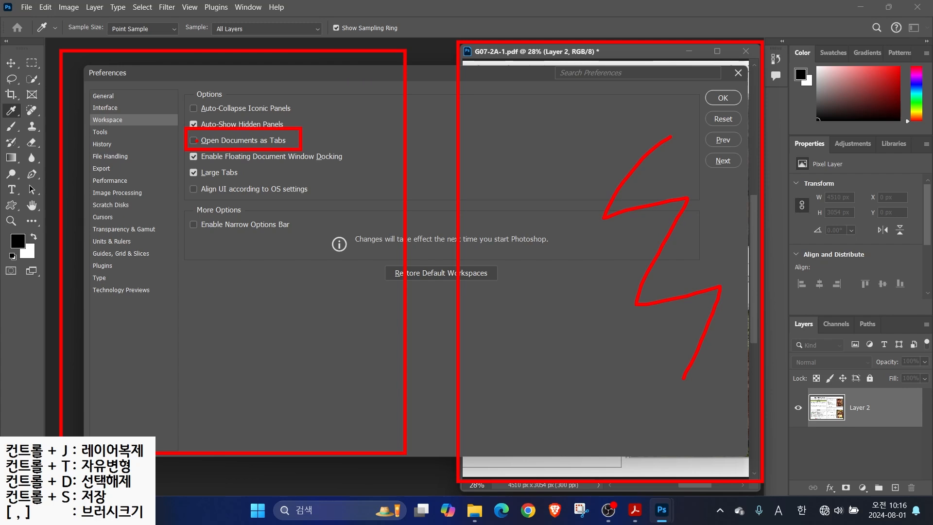
{"action": "mouse_move", "coordinate": [222, 167]}
{"action": "left_mouse_down"}
{"action": "mouse_move", "coordinate": [260, 192]}
{"action": "mouse_move", "coordinate": [220, 181]}
{"action": "left_mouse_up"}
{"action": "mouse_move", "coordinate": [218, 247]}
{"action": "left_mouse_down"}
{"action": "mouse_move", "coordinate": [187, 282]}
{"action": "mouse_move", "coordinate": [219, 238]}
{"action": "mouse_move", "coordinate": [524, 240]}
{"action": "left_mouse_up"}
{"action": "mouse_move", "coordinate": [510, 195]}
{"action": "left_mouse_down"}
{"action": "mouse_move", "coordinate": [526, 242]}
{"action": "mouse_move", "coordinate": [459, 226]}
{"action": "left_mouse_up"}
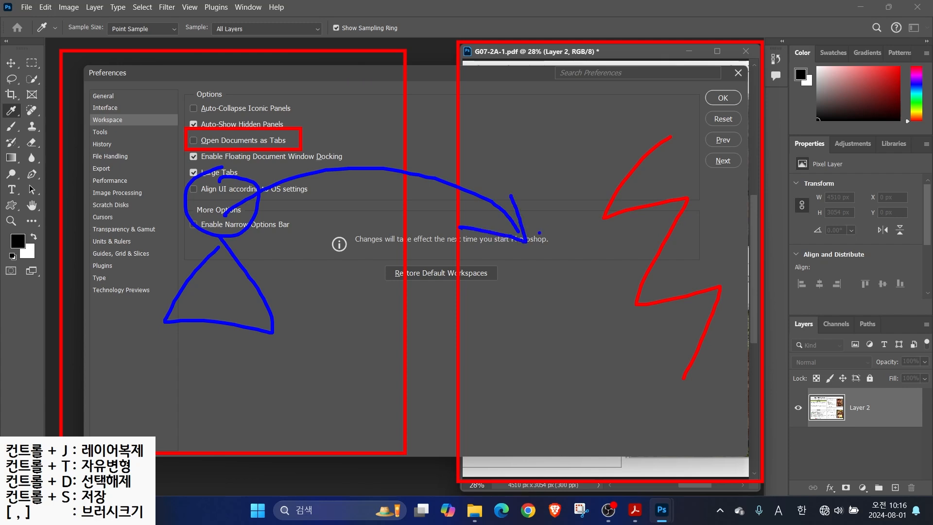
Show the Cursors preferences and mark up the Normal Brush Tip settings in red
{"action": "left_click", "coordinate": [116, 217]}
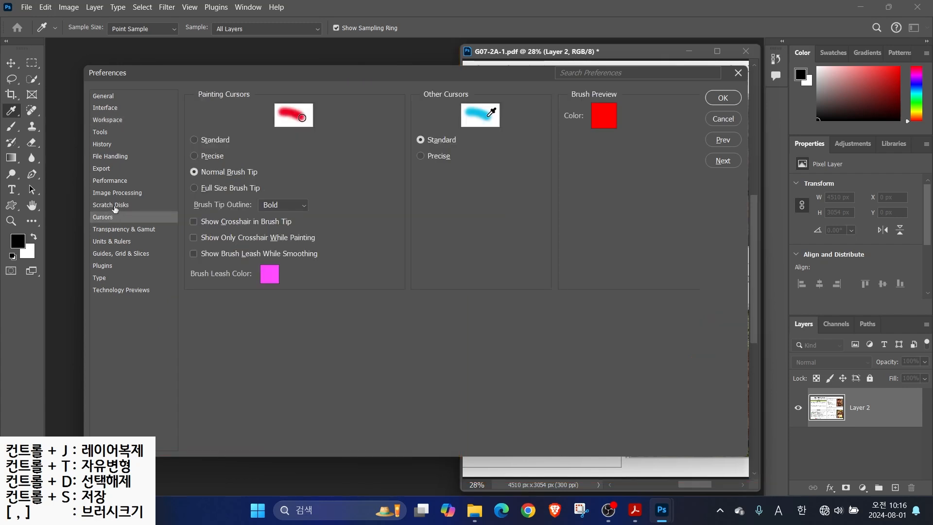
{"action": "key", "text": "alt"}
{"action": "mouse_move", "coordinate": [313, 165]}
{"action": "left_mouse_down"}
{"action": "mouse_move", "coordinate": [496, 348]}
{"action": "mouse_move", "coordinate": [510, 375]}
{"action": "left_mouse_up"}
{"action": "left_click_drag", "start_coordinate": [535, 301], "coordinate": [607, 377]}
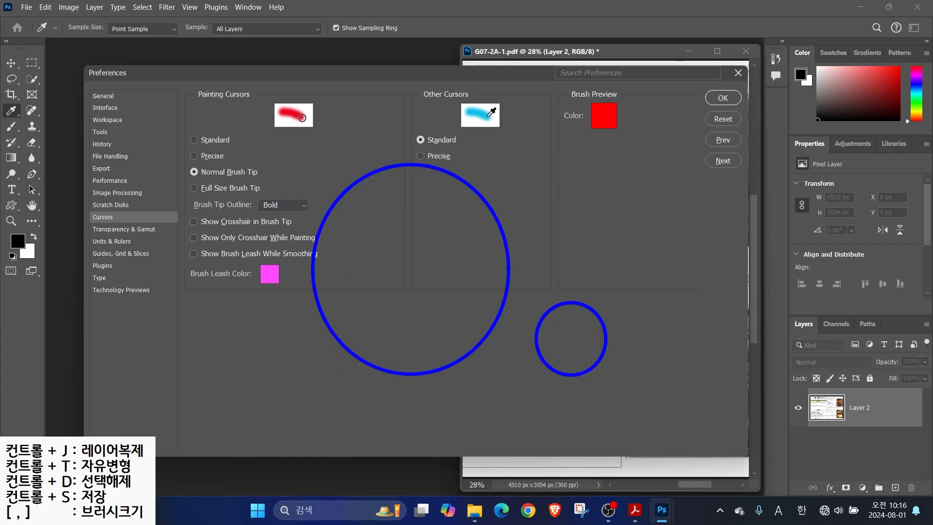
{"action": "key", "text": "r"}
{"action": "left_click_drag", "start_coordinate": [180, 160], "coordinate": [270, 182]}
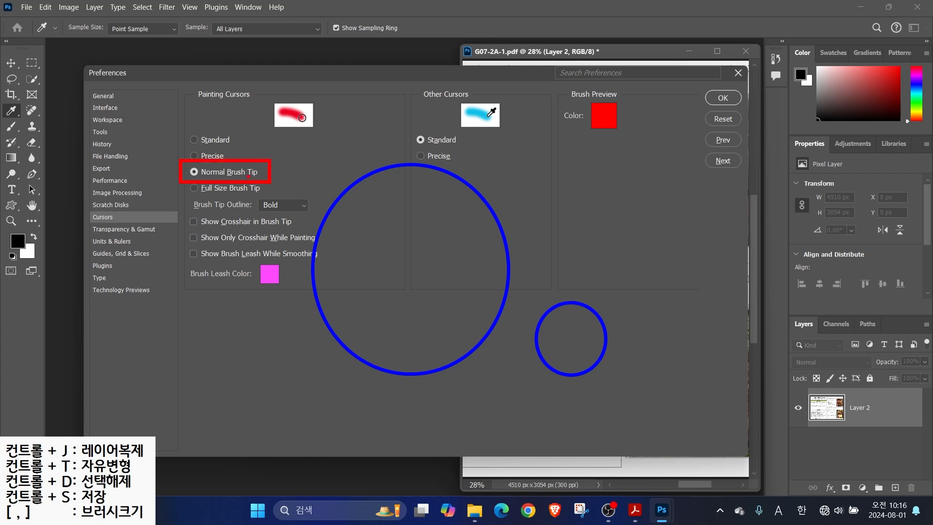
{"action": "mouse_move", "coordinate": [399, 269]}
{"action": "left_mouse_down"}
{"action": "mouse_move", "coordinate": [425, 271]}
{"action": "mouse_move", "coordinate": [412, 279]}
{"action": "left_mouse_up"}
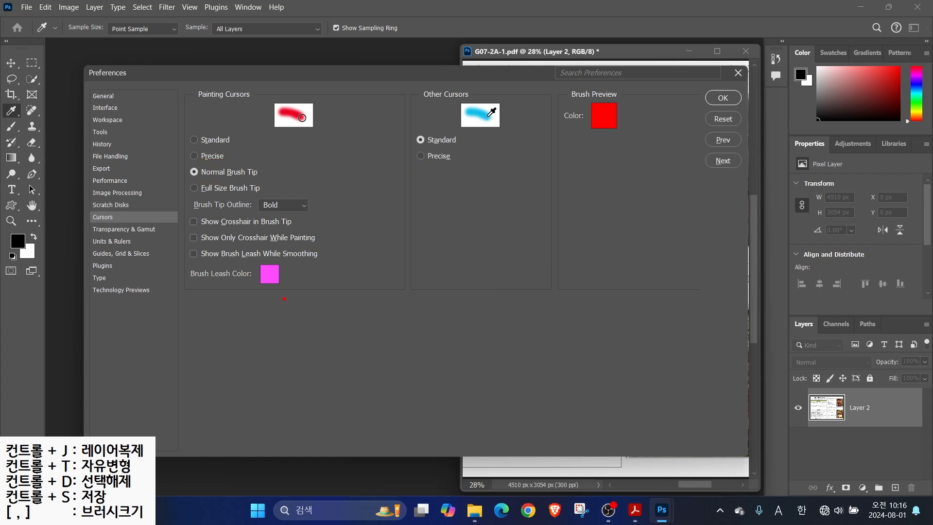
View the Units & Rulers page with Pixels rulers, move the dialog, then show Guides, Grid & Slices
{"action": "left_click", "coordinate": [101, 242]}
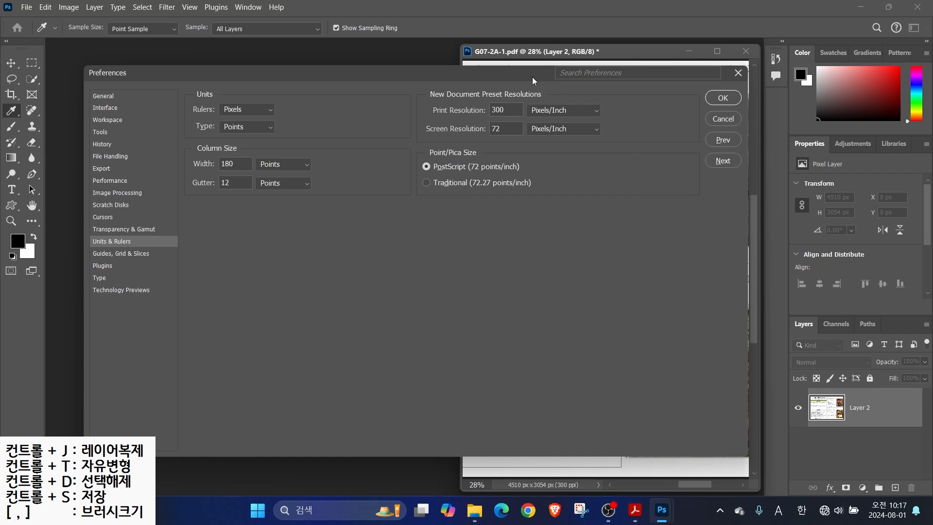
{"action": "left_click_drag", "start_coordinate": [532, 77], "coordinate": [464, 68]}
{"action": "key", "text": "alt"}
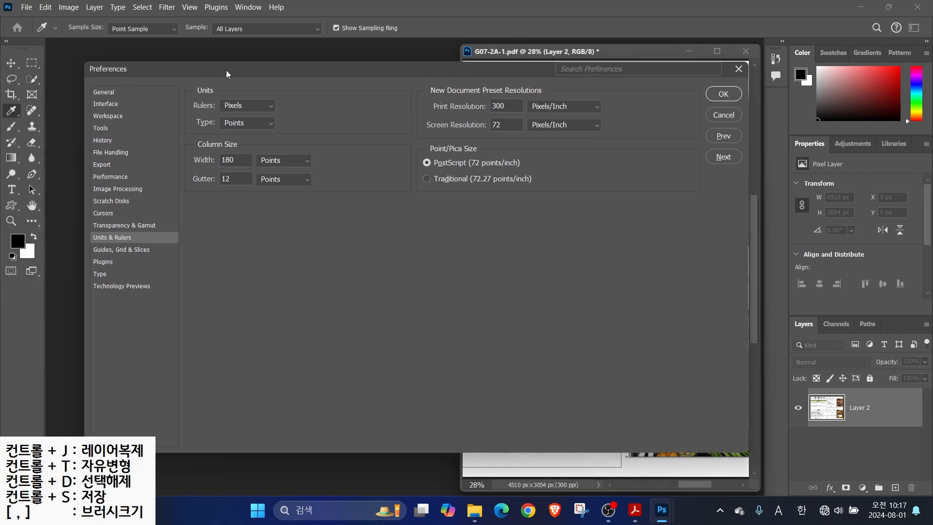
{"action": "left_click", "coordinate": [129, 250]}
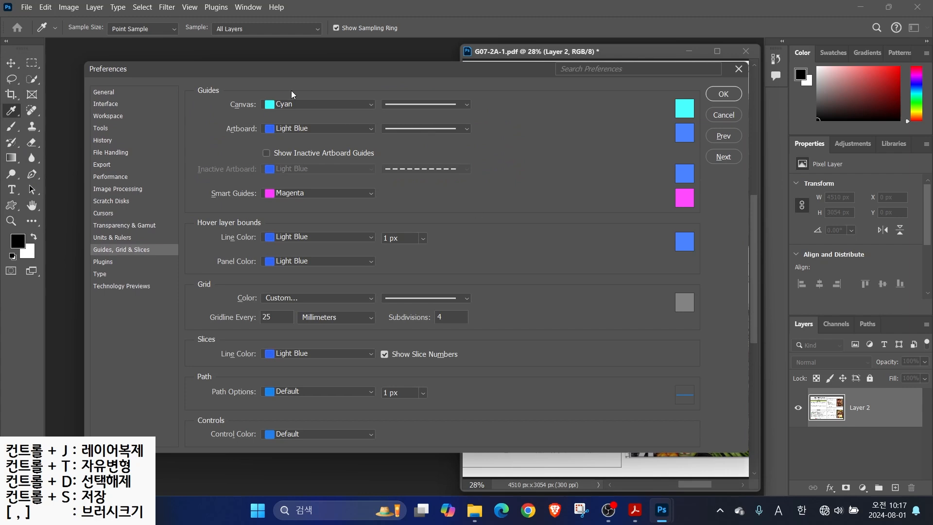
Make canvas guides Light Red, mark the Type page's Show Font Names in English option, and apply with OK
{"action": "left_click", "coordinate": [288, 107]}
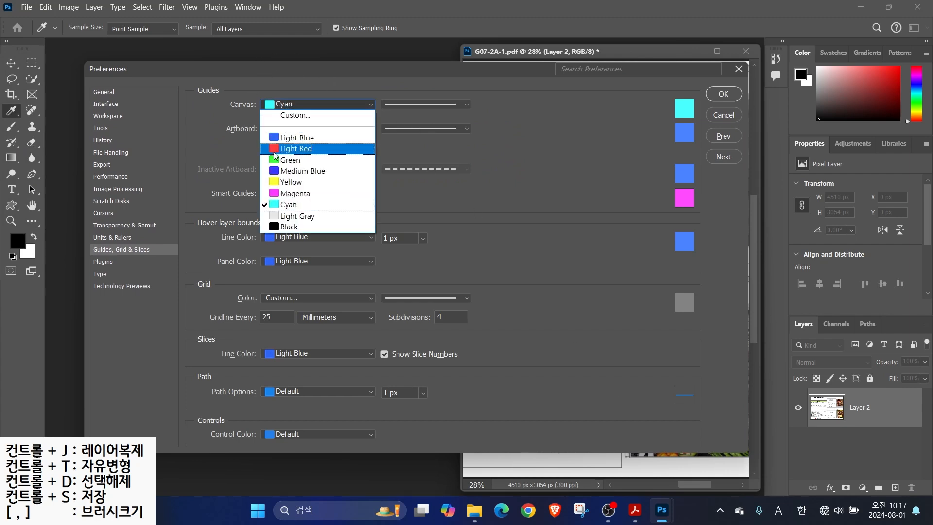
{"action": "left_click", "coordinate": [277, 152]}
{"action": "left_click", "coordinate": [101, 275]}
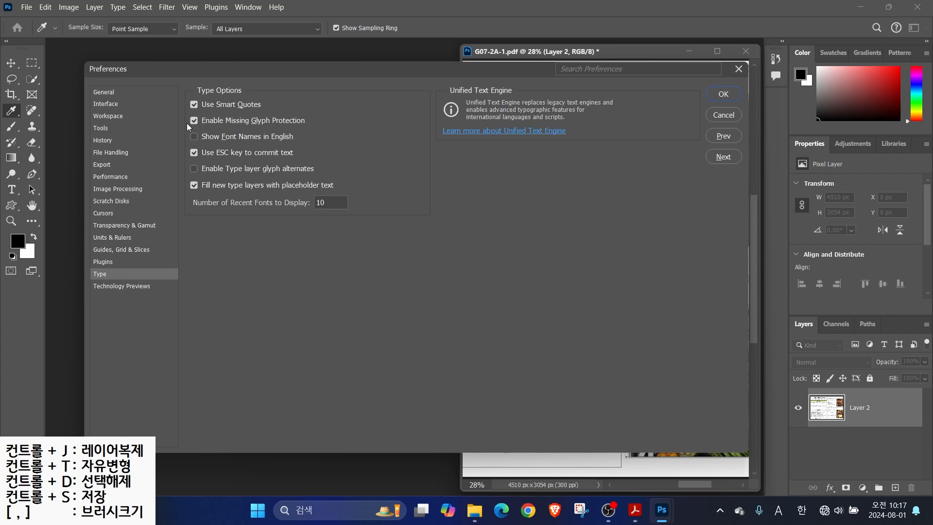
{"action": "key", "text": "alt"}
{"action": "mouse_move", "coordinate": [185, 130]}
{"action": "left_mouse_down"}
{"action": "mouse_move", "coordinate": [239, 143]}
{"action": "mouse_move", "coordinate": [314, 142]}
{"action": "left_mouse_up"}
{"action": "left_click", "coordinate": [724, 94]}
{"action": "key", "text": "v"}
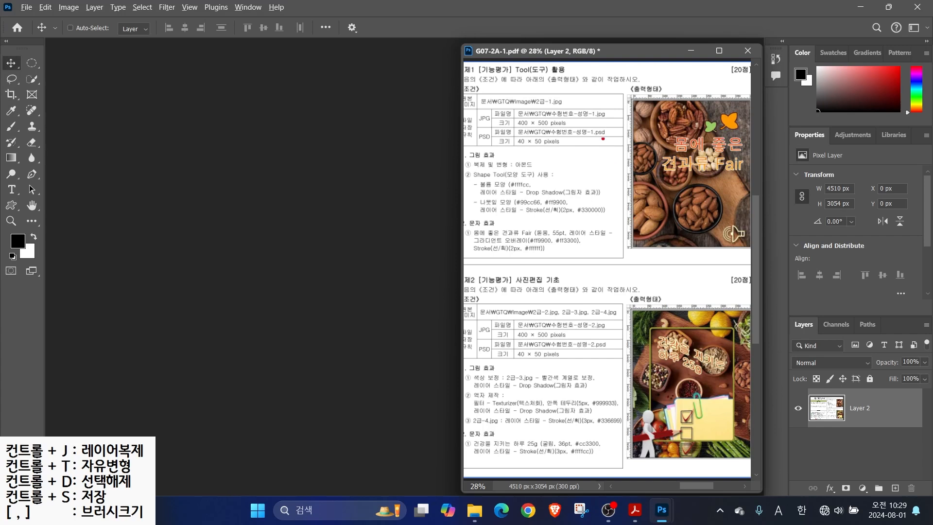
Mark the 400 × 500 size on the exam sheet and start a new document named with the candidate's number and name
{"action": "left_click_drag", "start_coordinate": [507, 103], "coordinate": [601, 136]}
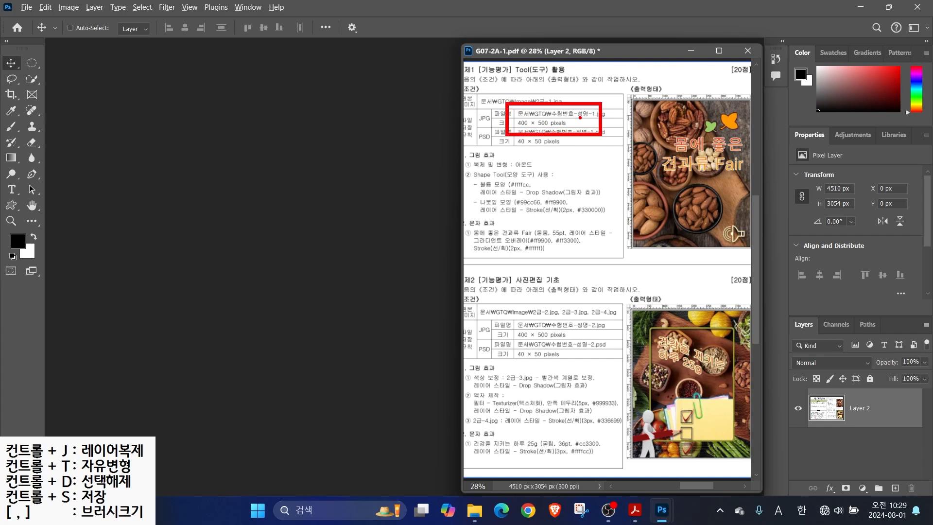
{"action": "left_click_drag", "start_coordinate": [546, 109], "coordinate": [572, 91]}
{"action": "left_click_drag", "start_coordinate": [546, 129], "coordinate": [592, 161]}
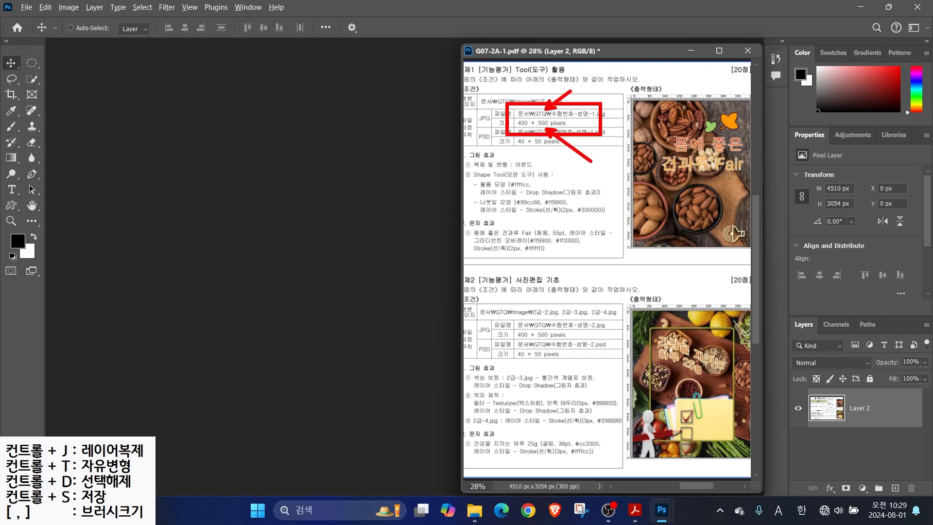
{"action": "key", "text": "Escape"}
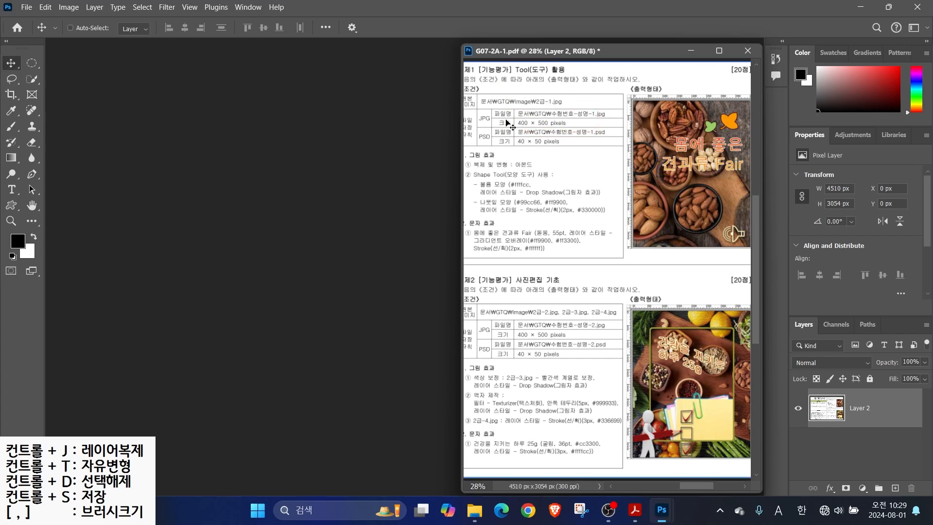
{"action": "left_click", "coordinate": [26, 7]}
{"action": "left_click", "coordinate": [34, 20]}
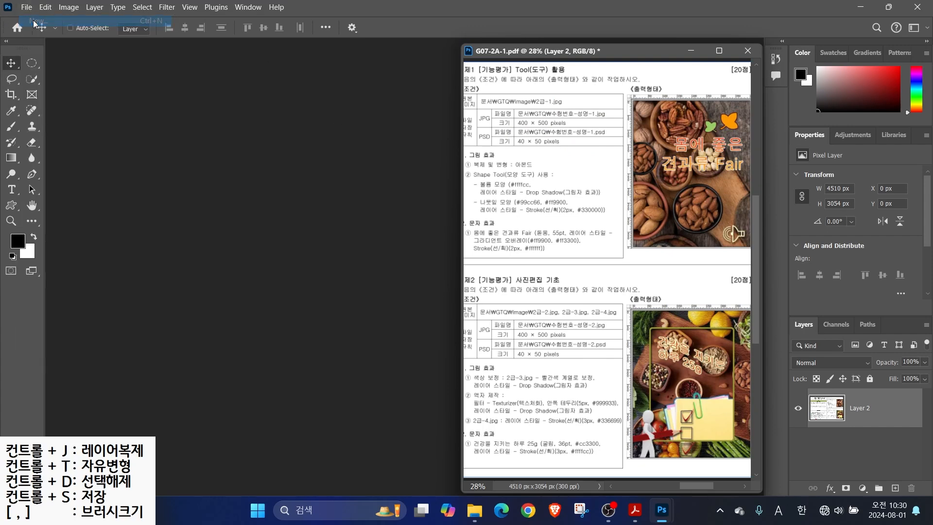
{"action": "left_click", "coordinate": [596, 94]}
{"action": "type", "text": "1234"}
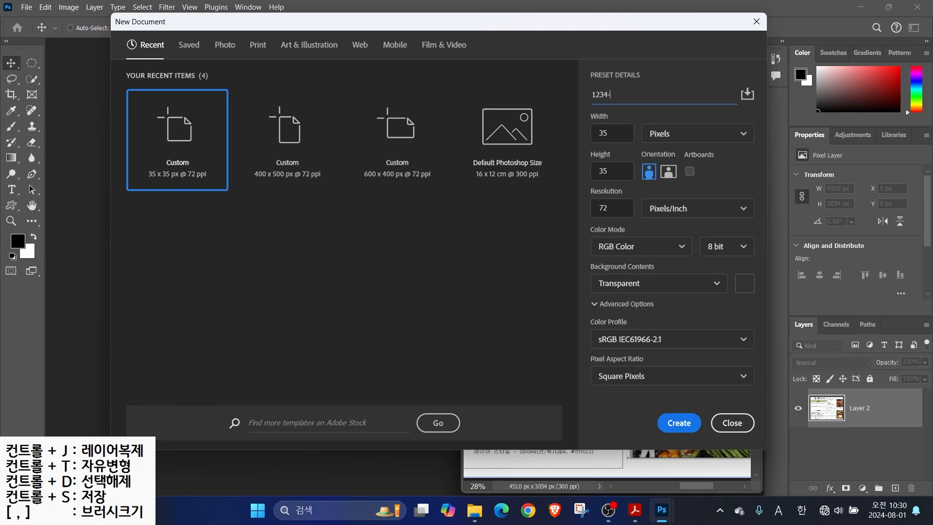
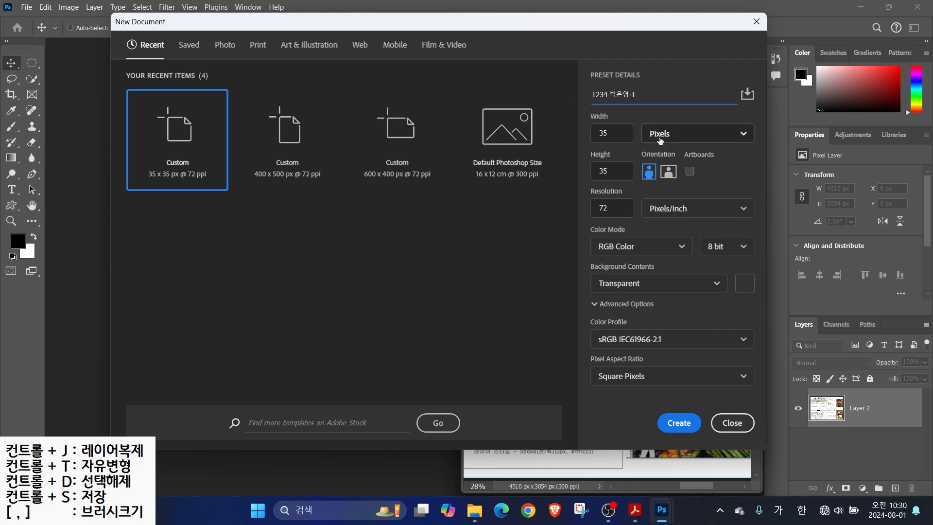
Set the new document to 400 × 500 px with a White background and create it
{"action": "key", "text": "Tab"}
{"action": "type", "text": "400"}
{"action": "key", "text": "Tab"}
{"action": "type", "text": "500"}
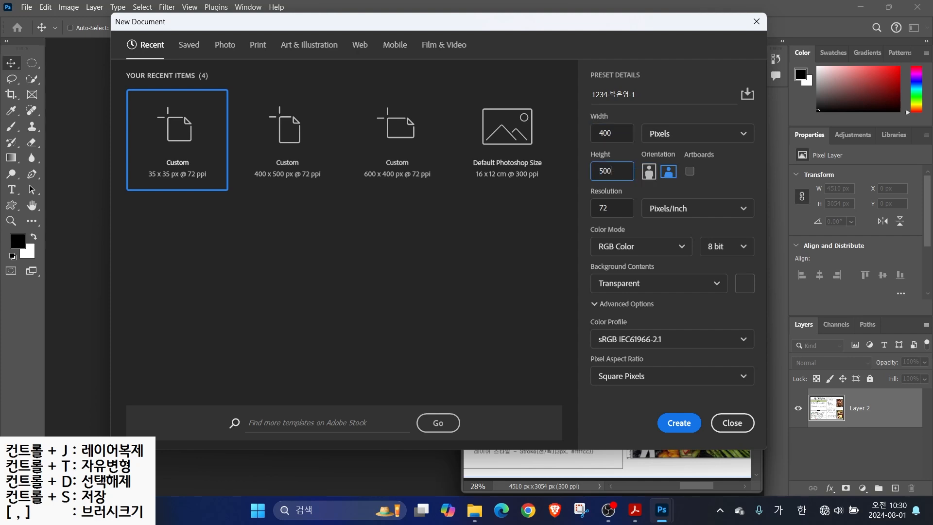
{"action": "key", "text": "Tab"}
{"action": "key", "text": "Tab"}
{"action": "key", "text": "Tab"}
{"action": "key", "text": "Tab"}
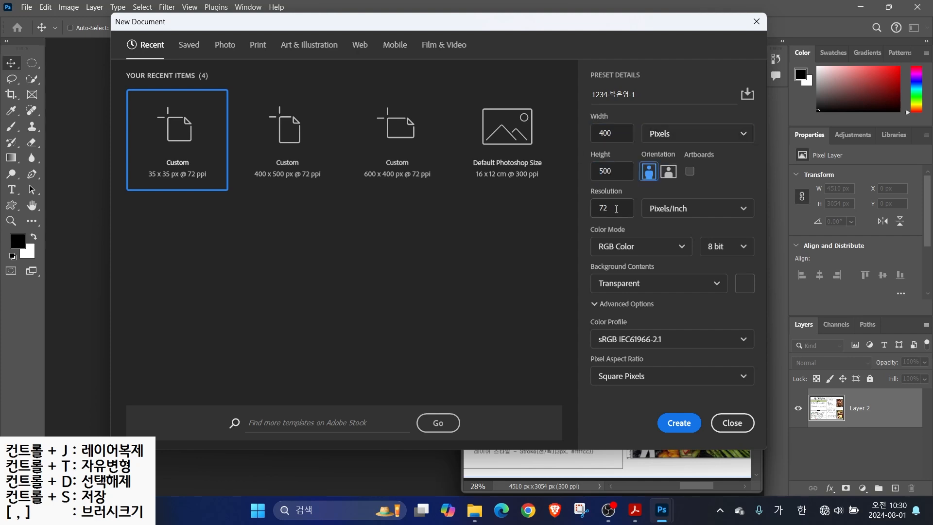
{"action": "key", "text": "Tab"}
{"action": "key", "text": "Tab"}
{"action": "key", "text": "Tab"}
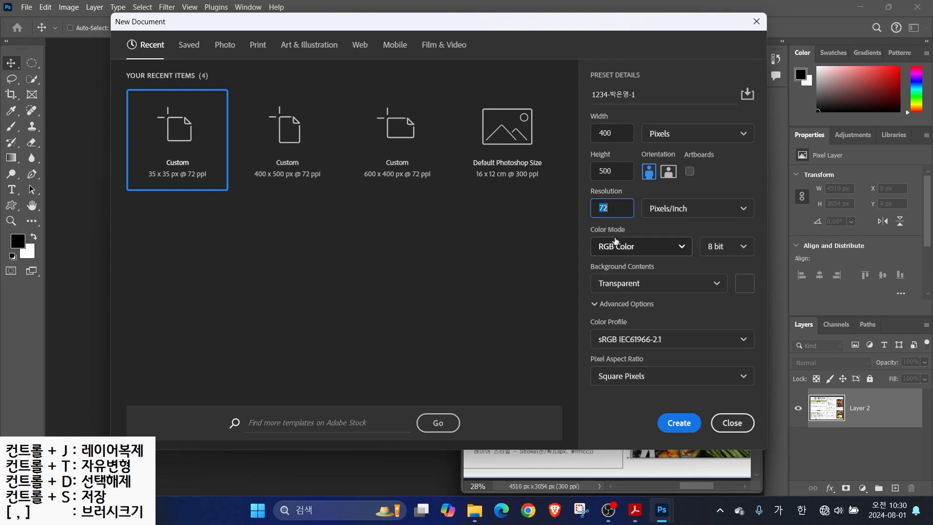
{"action": "left_click", "coordinate": [621, 283]}
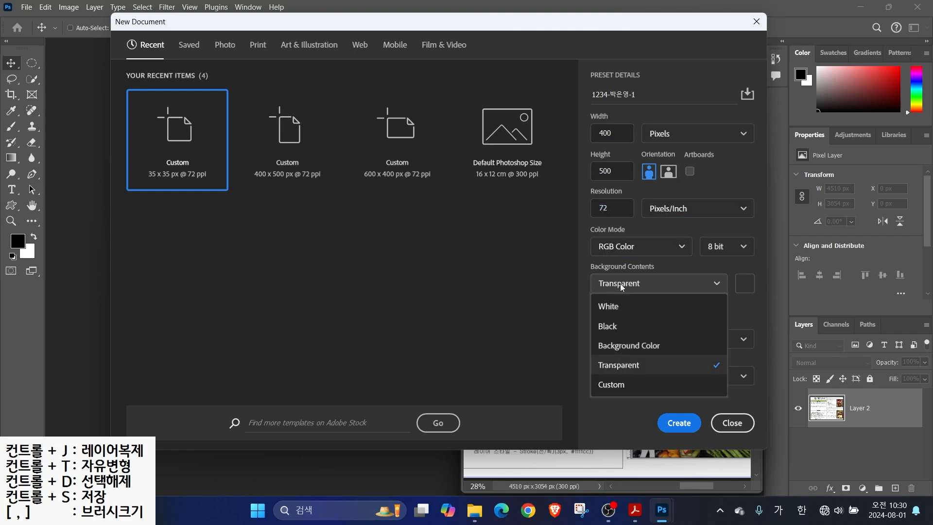
{"action": "left_click", "coordinate": [602, 309]}
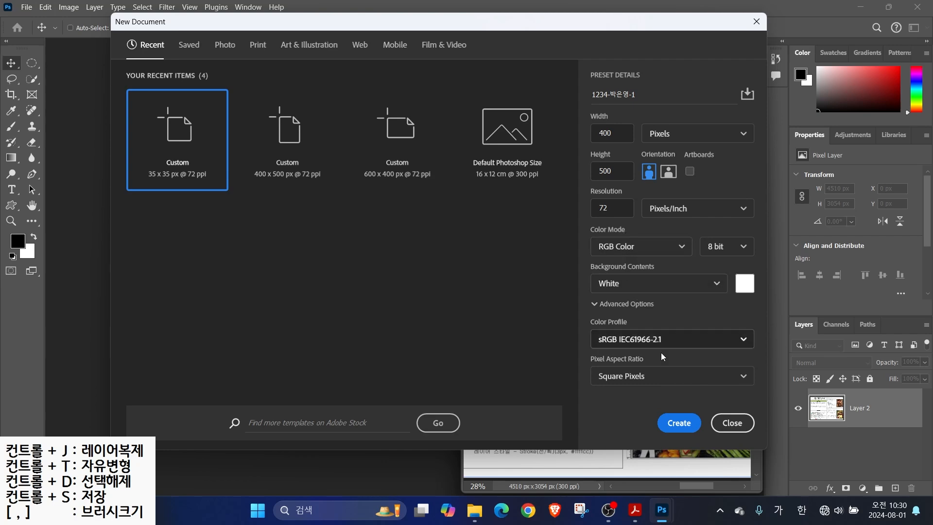
{"action": "left_click", "coordinate": [679, 423]}
{"action": "left_click_drag", "start_coordinate": [577, 91], "coordinate": [629, 136]}
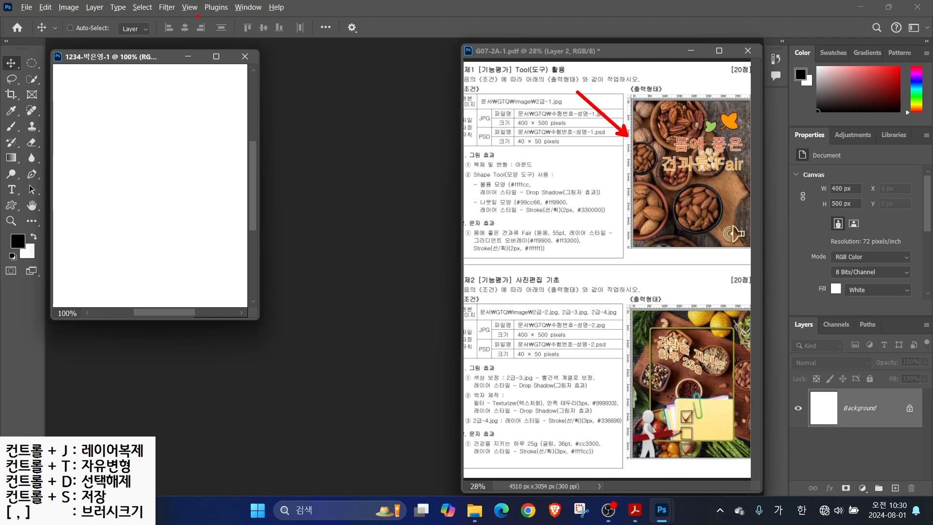
Turn on View > Rulers and fit the blank canvas to the screen with a Hand tool double-click
{"action": "key", "text": "Escape"}
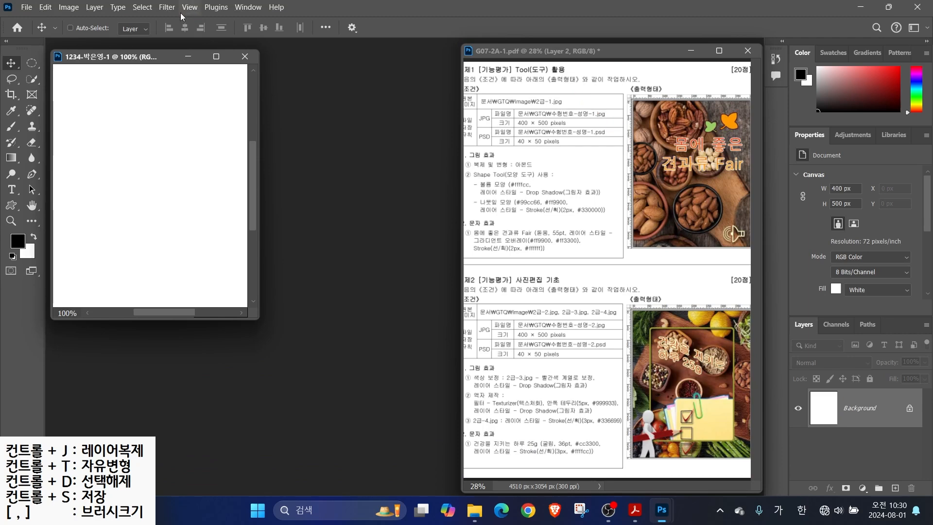
{"action": "left_click", "coordinate": [190, 9]}
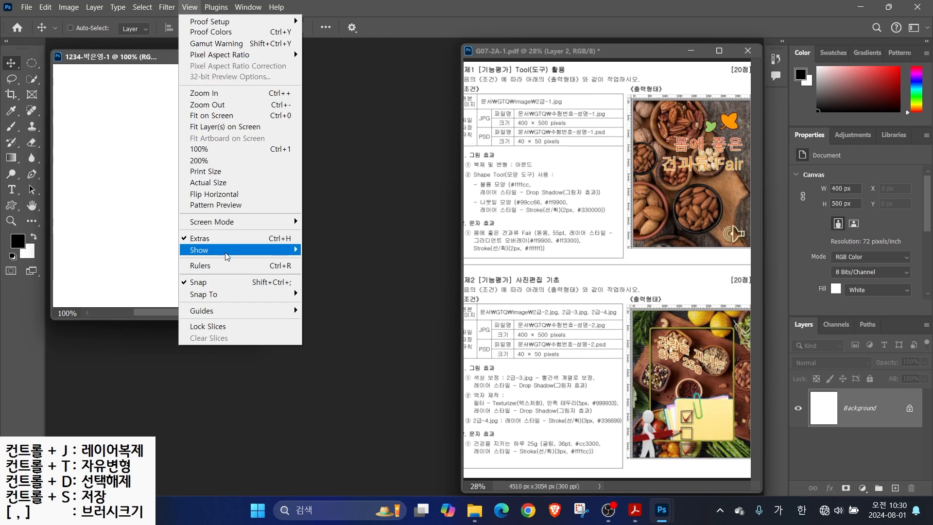
{"action": "left_click", "coordinate": [217, 268]}
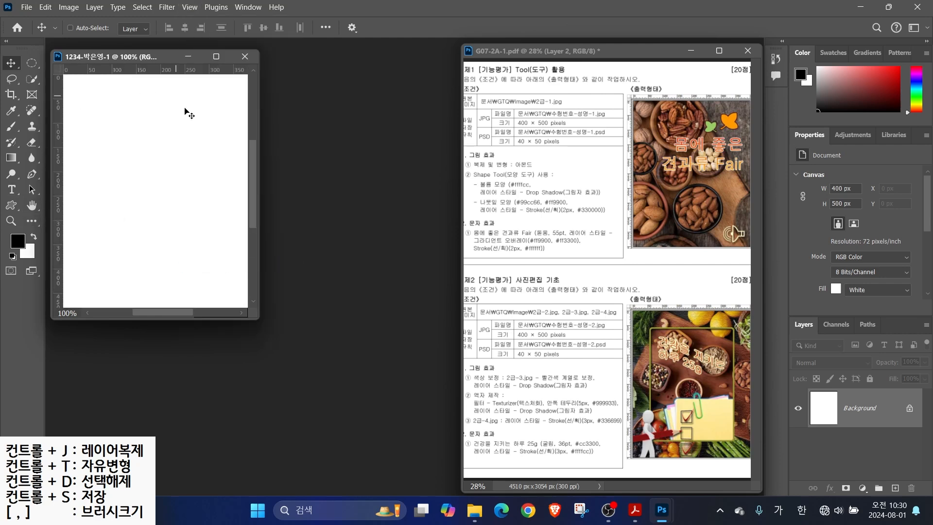
{"action": "double_click", "coordinate": [33, 206]}
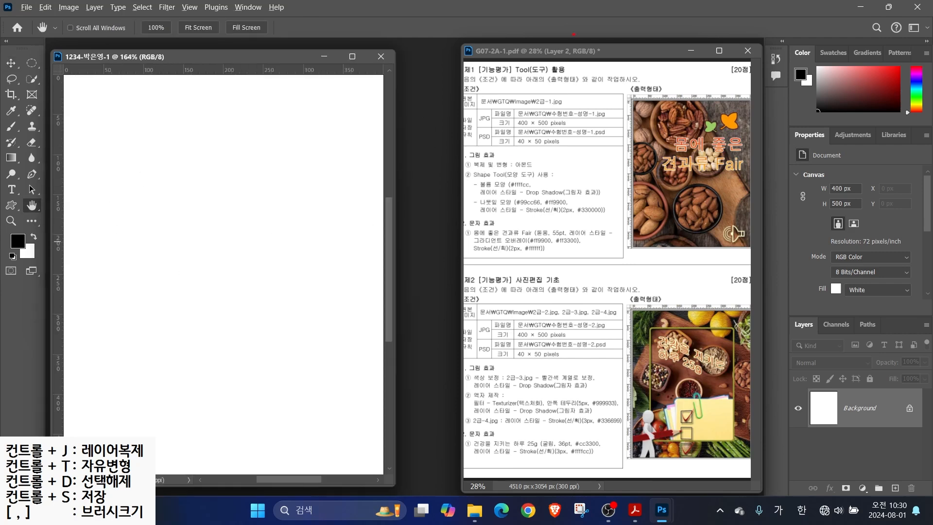
{"action": "left_click_drag", "start_coordinate": [535, 91], "coordinate": [587, 60]}
{"action": "left_click_drag", "start_coordinate": [518, 108], "coordinate": [589, 108]}
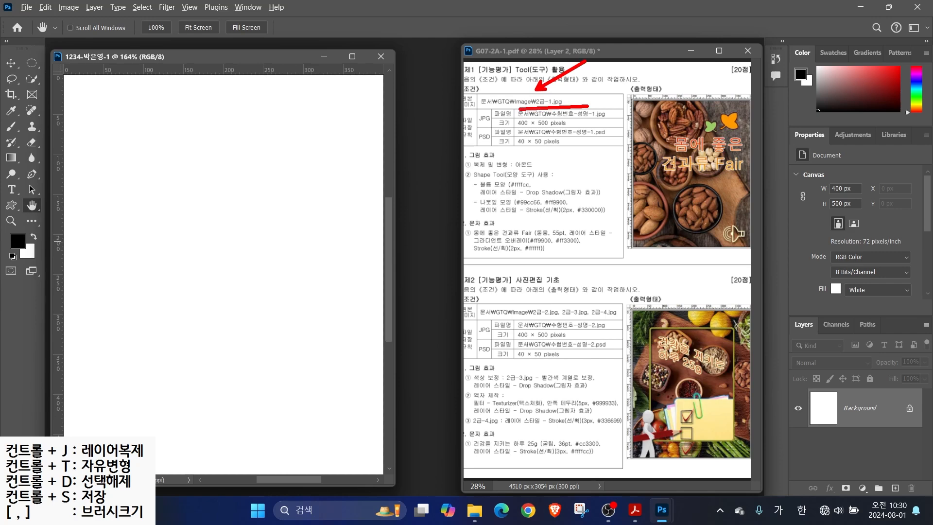
{"action": "key", "text": "Escape"}
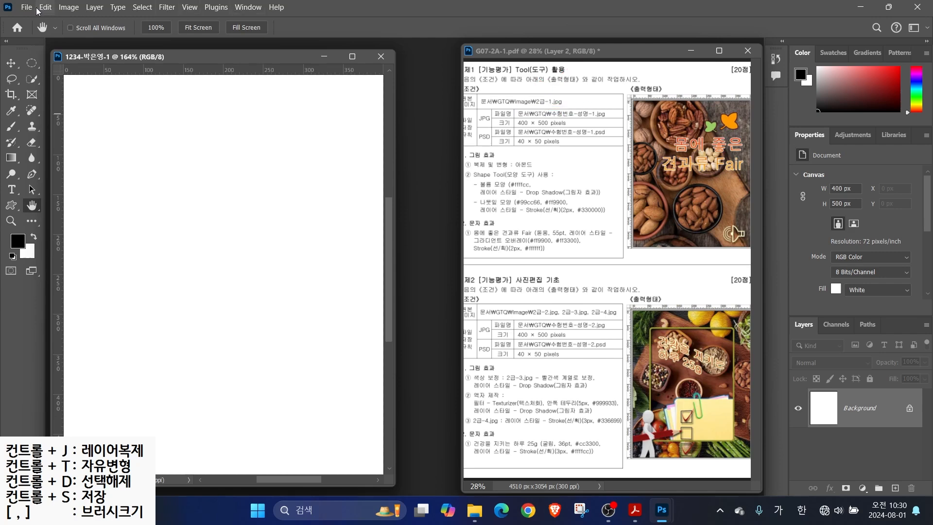
Open 2급-1.jpg from the GTQ images folder and move its window toward the centre
{"action": "left_click", "coordinate": [25, 11]}
{"action": "left_click", "coordinate": [30, 31]}
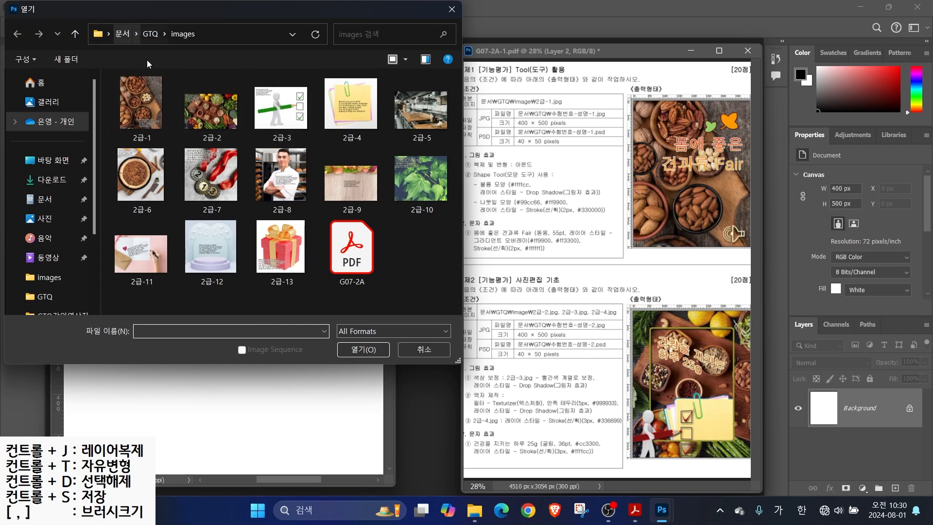
{"action": "left_click", "coordinate": [44, 199]}
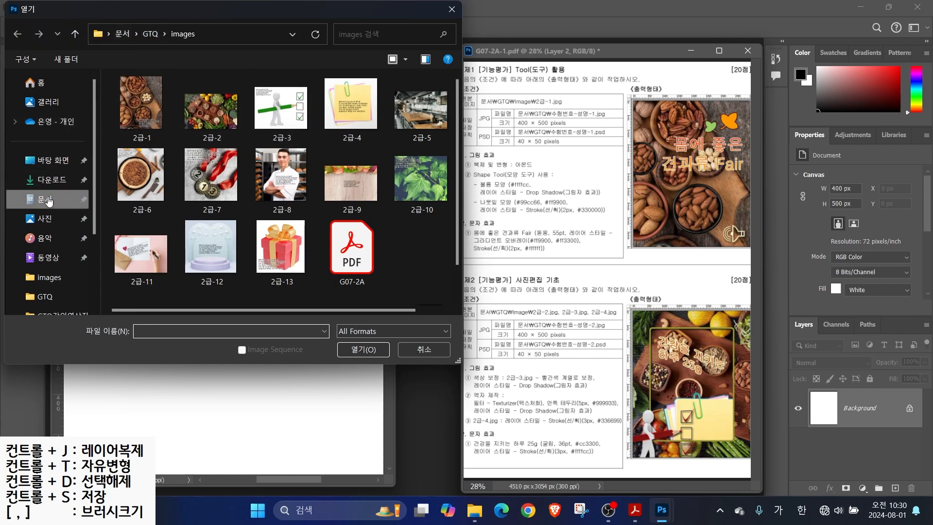
{"action": "double_click", "coordinate": [144, 114]}
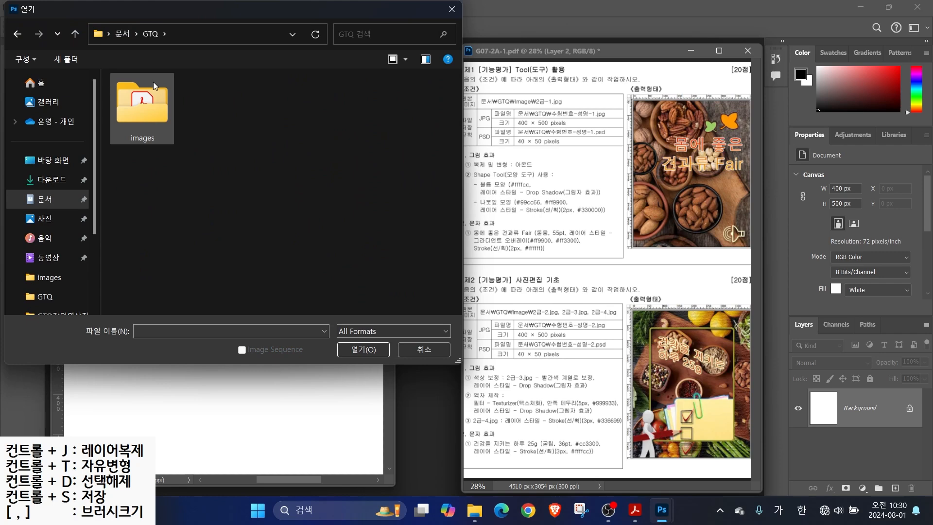
{"action": "double_click", "coordinate": [147, 101]}
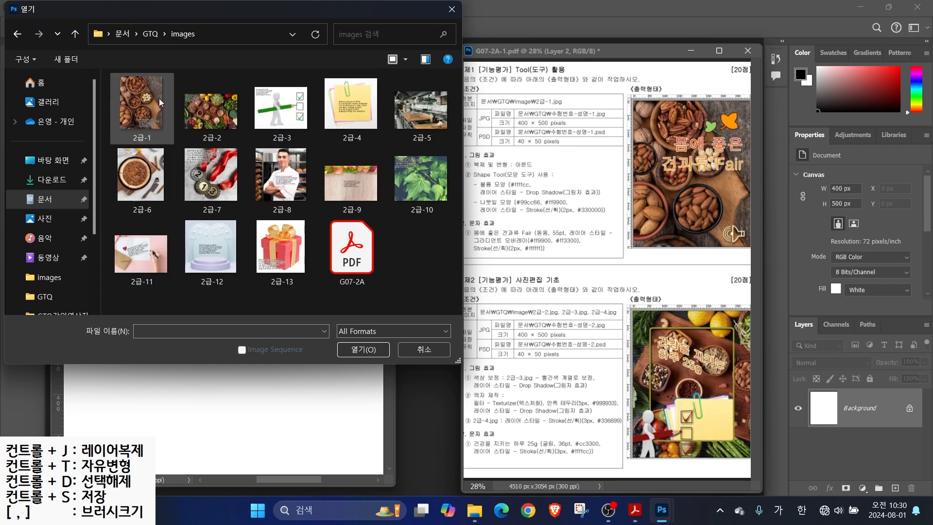
{"action": "left_click", "coordinate": [151, 100]}
{"action": "left_click", "coordinate": [371, 349]}
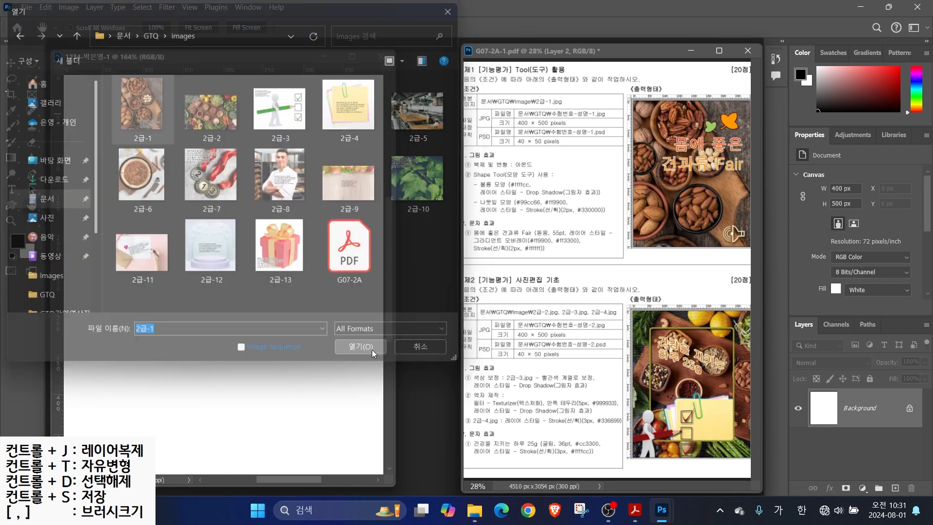
{"action": "left_click_drag", "start_coordinate": [198, 70], "coordinate": [355, 115]}
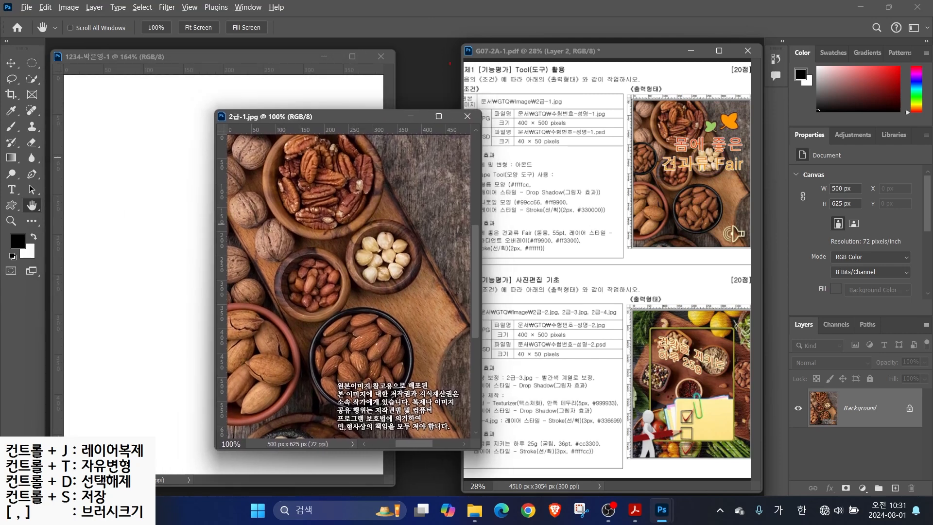
{"action": "mouse_move", "coordinate": [388, 78]}
{"action": "left_mouse_down"}
{"action": "mouse_move", "coordinate": [330, 42]}
{"action": "mouse_move", "coordinate": [383, 74]}
{"action": "left_mouse_up"}
{"action": "mouse_move", "coordinate": [479, 141]}
{"action": "left_mouse_down"}
{"action": "mouse_move", "coordinate": [457, 144]}
{"action": "mouse_move", "coordinate": [475, 127]}
{"action": "left_mouse_up"}
{"action": "key", "text": "Escape"}
Resize the nut photo to 400 × 500 with Image Size
{"action": "left_click", "coordinate": [68, 7]}
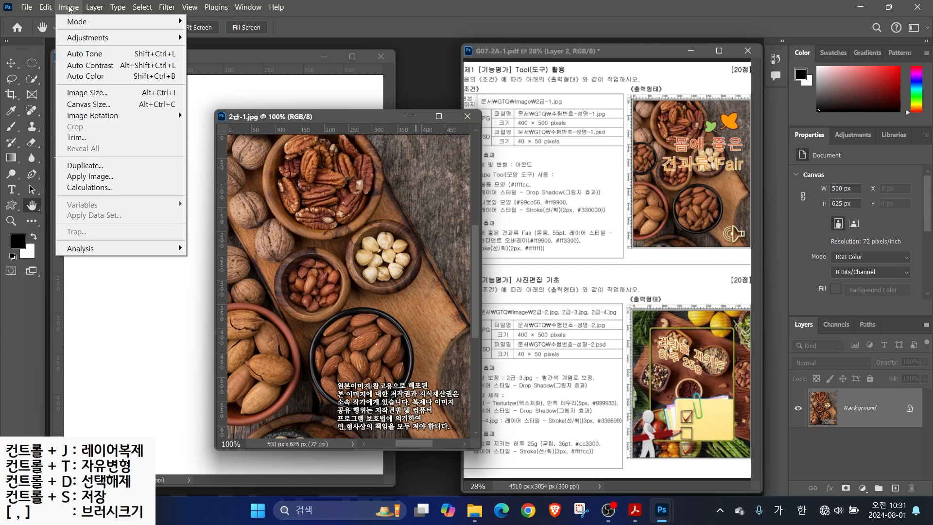
{"action": "left_click", "coordinate": [87, 92]}
{"action": "type", "text": "400"}
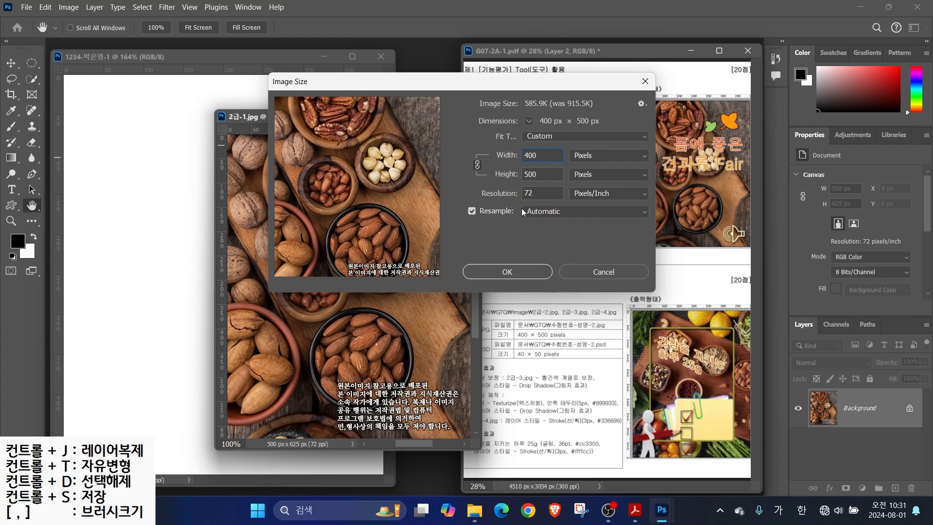
{"action": "left_click", "coordinate": [510, 274]}
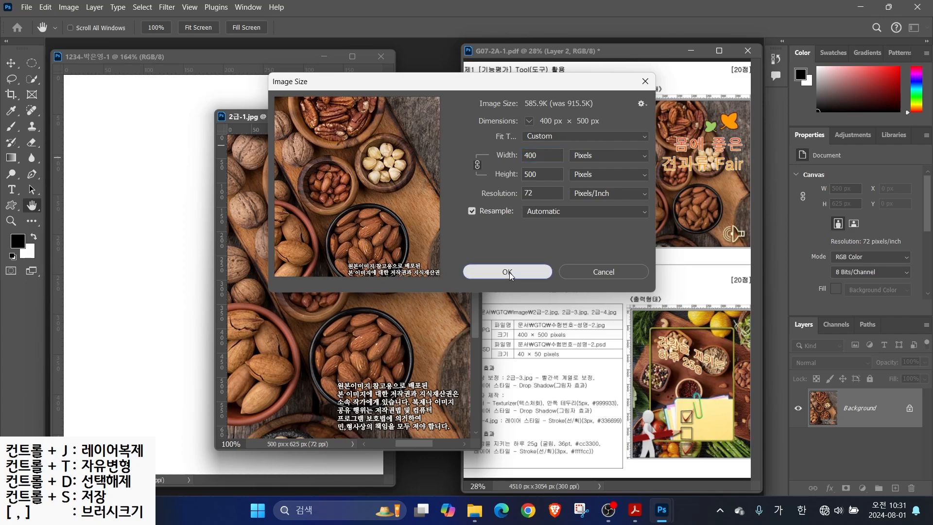
Drag the photo into the new document with the Move tool and close the original without saving
{"action": "left_click", "coordinate": [11, 64]}
{"action": "left_click_drag", "start_coordinate": [269, 238], "coordinate": [211, 239]}
{"action": "left_click", "coordinate": [422, 117]}
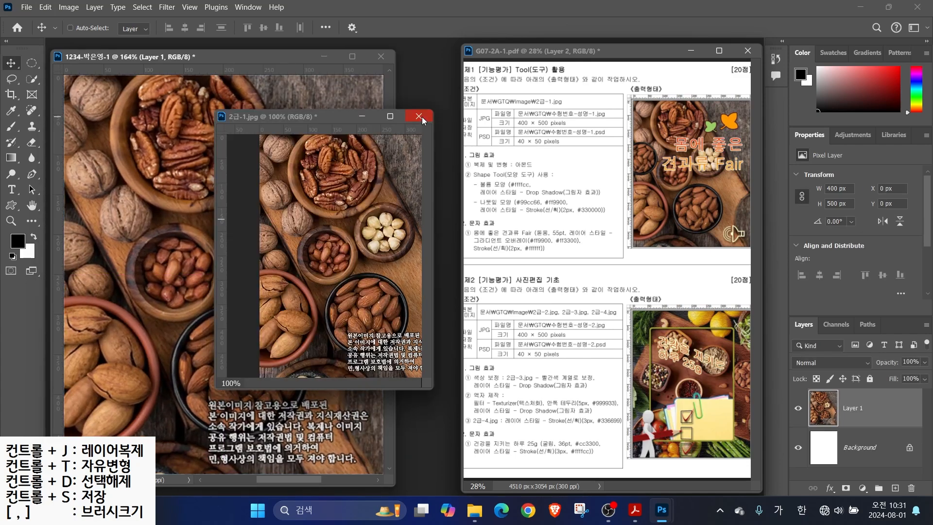
{"action": "left_click", "coordinate": [419, 117]}
{"action": "left_click", "coordinate": [482, 199]}
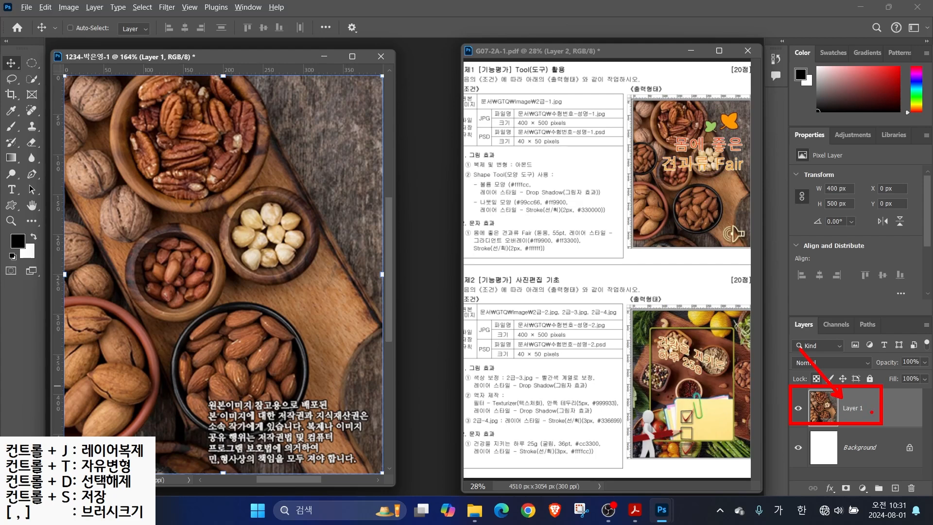
Rename Layer 1 to '2-1' in the Layers panel
{"action": "double_click", "coordinate": [856, 410]}
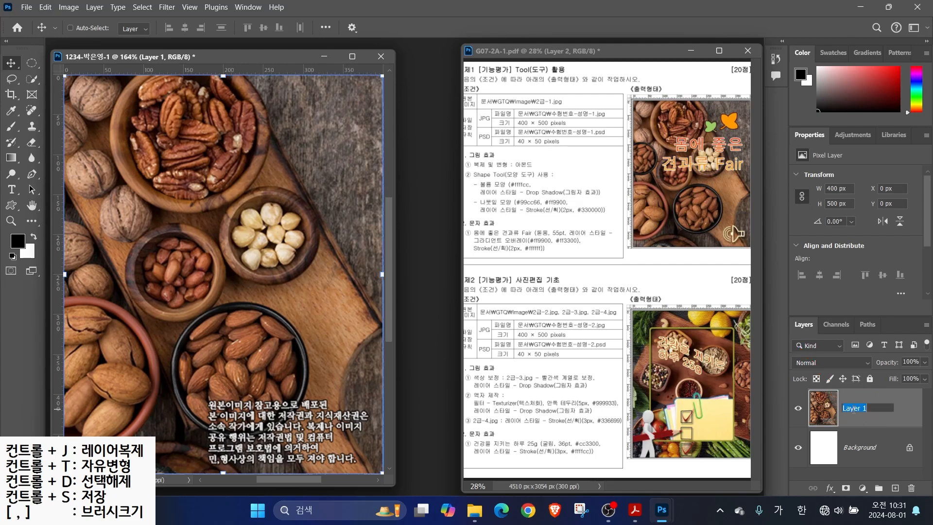
{"action": "type", "text": "2-1"}
{"action": "key", "text": "Return"}
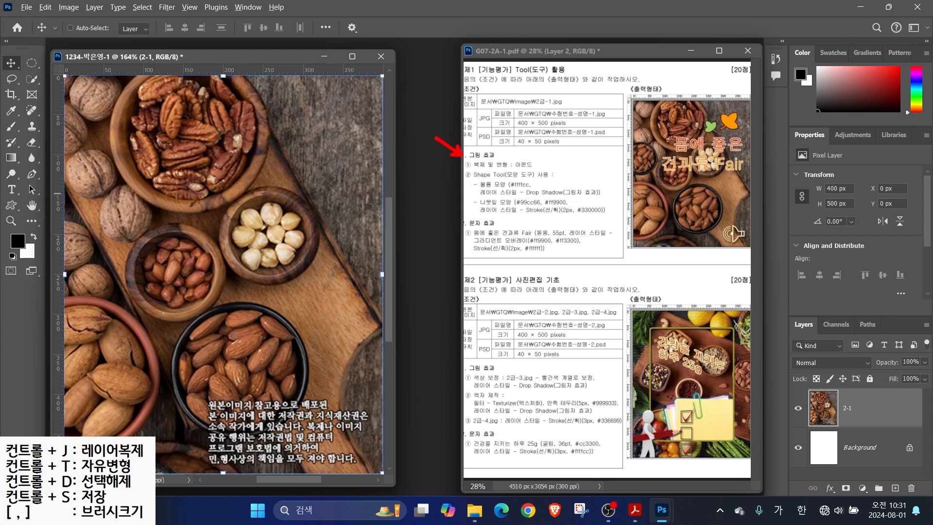
{"action": "left_click_drag", "start_coordinate": [448, 168], "coordinate": [566, 168]}
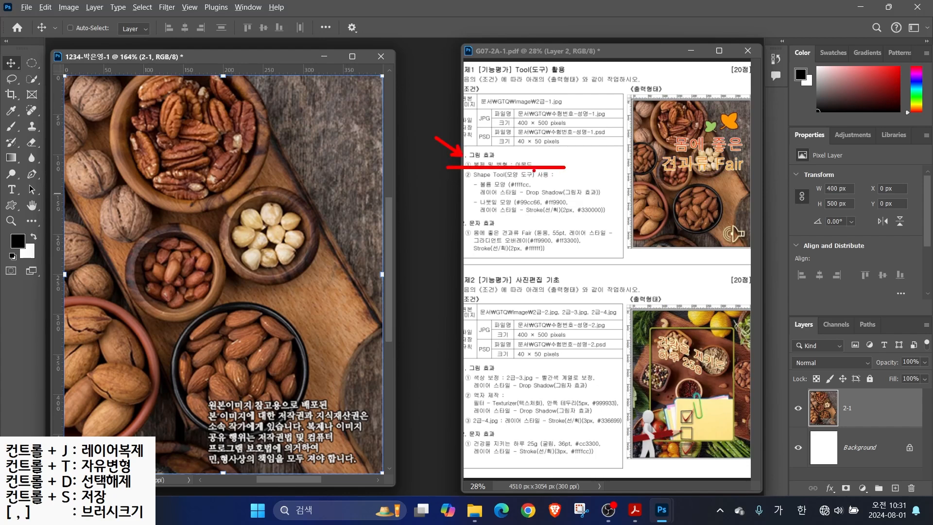
{"action": "mouse_move", "coordinate": [718, 240]}
{"action": "left_mouse_down"}
{"action": "mouse_move", "coordinate": [674, 230]}
{"action": "mouse_move", "coordinate": [687, 195]}
{"action": "mouse_move", "coordinate": [706, 191]}
{"action": "mouse_move", "coordinate": [705, 237]}
{"action": "left_mouse_up"}
{"action": "mouse_move", "coordinate": [656, 171]}
{"action": "left_mouse_down"}
{"action": "mouse_move", "coordinate": [624, 181]}
{"action": "mouse_move", "coordinate": [627, 148]}
{"action": "mouse_move", "coordinate": [651, 151]}
{"action": "mouse_move", "coordinate": [651, 172]}
{"action": "left_mouse_up"}
{"action": "mouse_move", "coordinate": [693, 194]}
{"action": "left_mouse_down"}
{"action": "mouse_move", "coordinate": [695, 159]}
{"action": "mouse_move", "coordinate": [667, 154]}
{"action": "mouse_move", "coordinate": [686, 166]}
{"action": "left_mouse_up"}
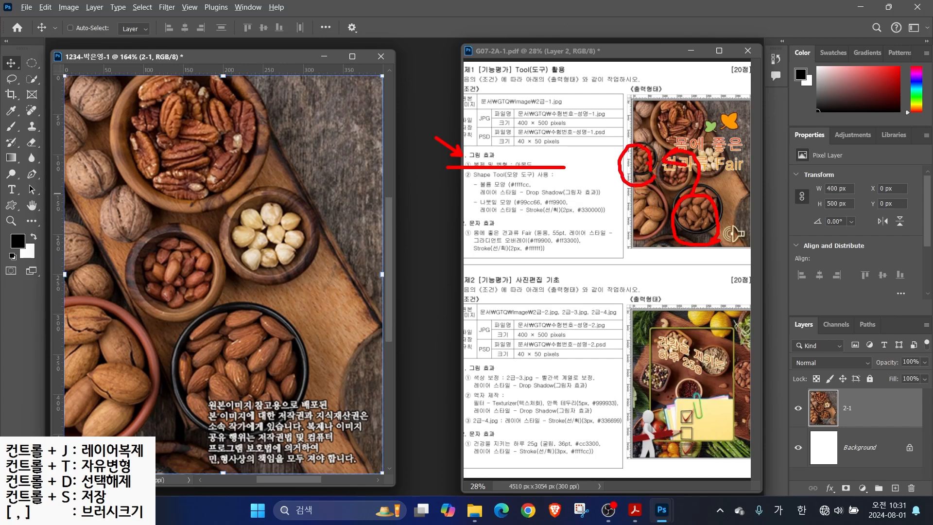
{"action": "key", "text": "Escape"}
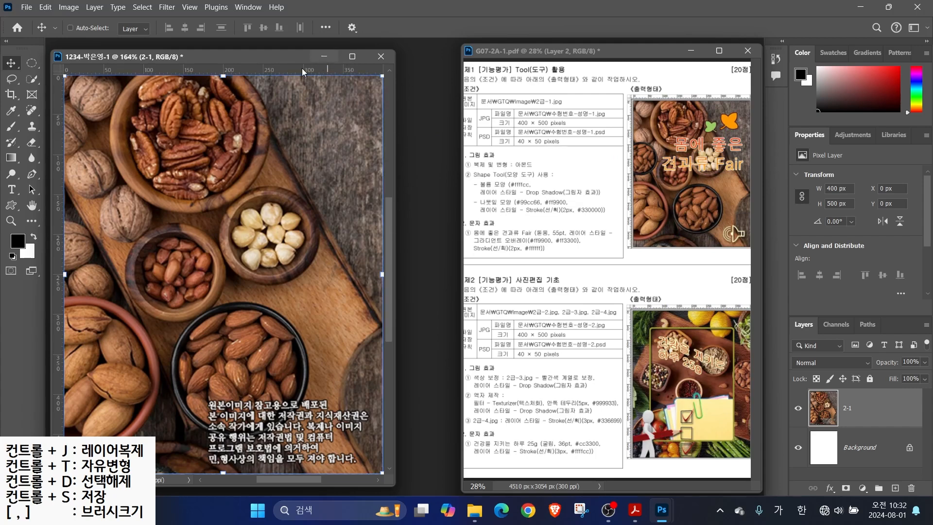
Save As the document in Photoshop (*.PSD) format into the GTQ folder
{"action": "left_click", "coordinate": [25, 8]}
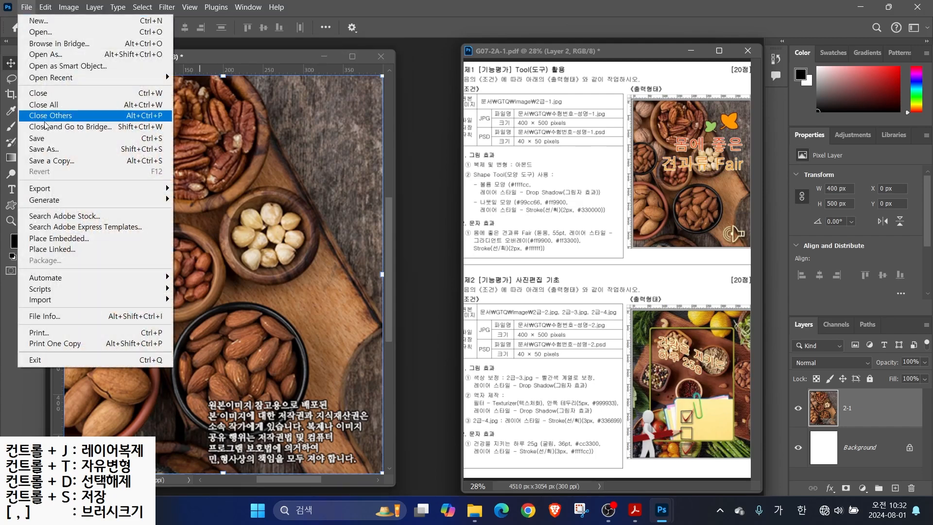
{"action": "left_click", "coordinate": [49, 138]}
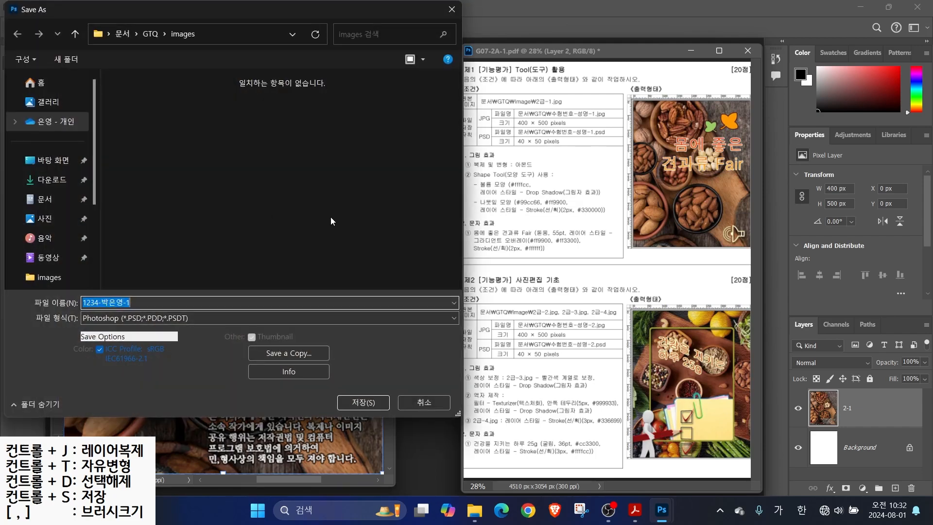
{"action": "left_click", "coordinate": [149, 33]}
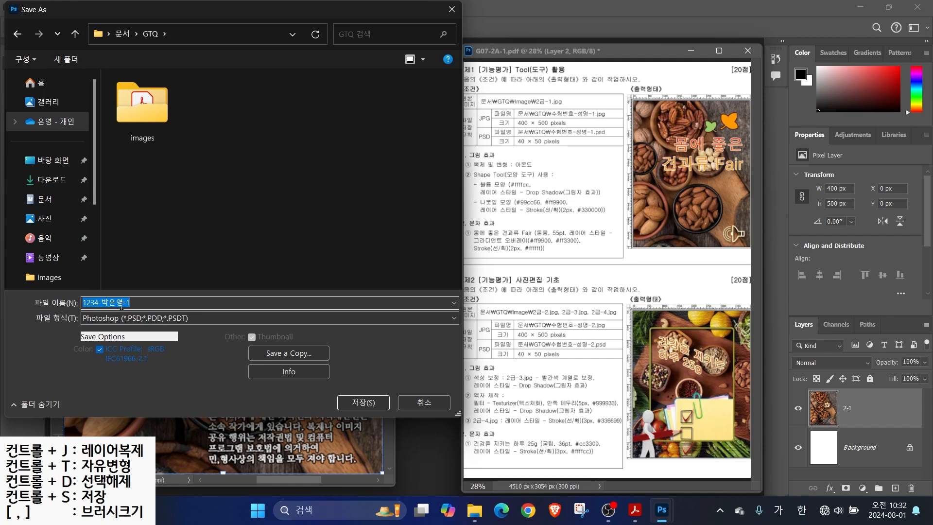
{"action": "left_click", "coordinate": [360, 404]}
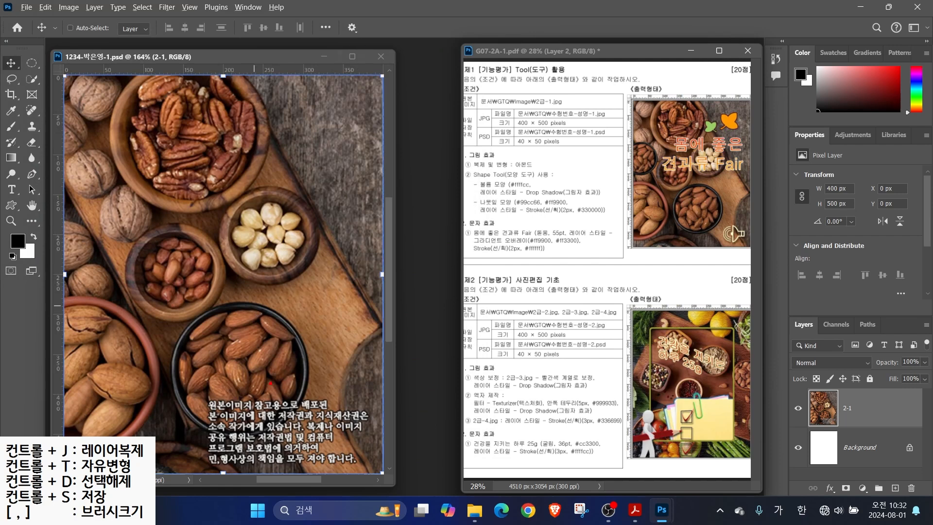
Sketch the target lines, then drag ruler guides to Y 250 px and about X 133.8 px at the bowl's top-left
{"action": "left_click_drag", "start_coordinate": [309, 420], "coordinate": [375, 377]}
{"action": "key", "text": "Escape"}
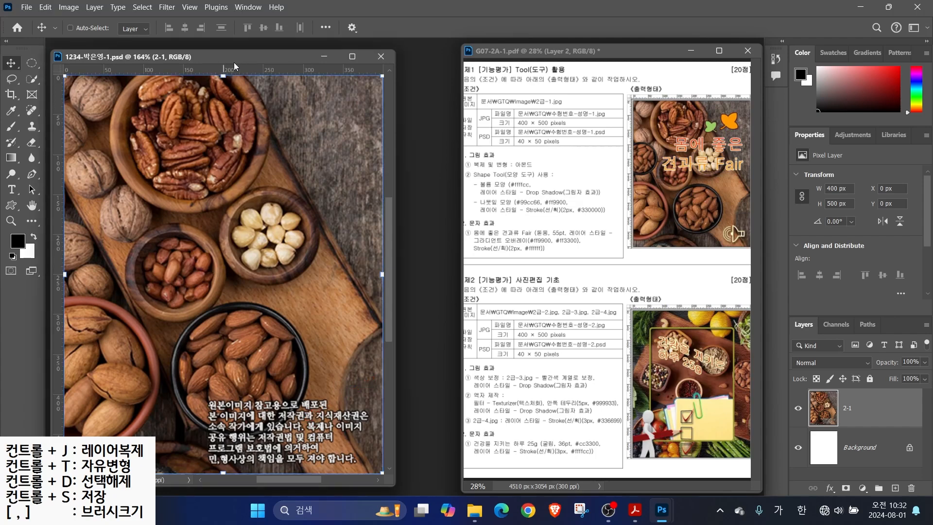
{"action": "key", "text": "alt+2"}
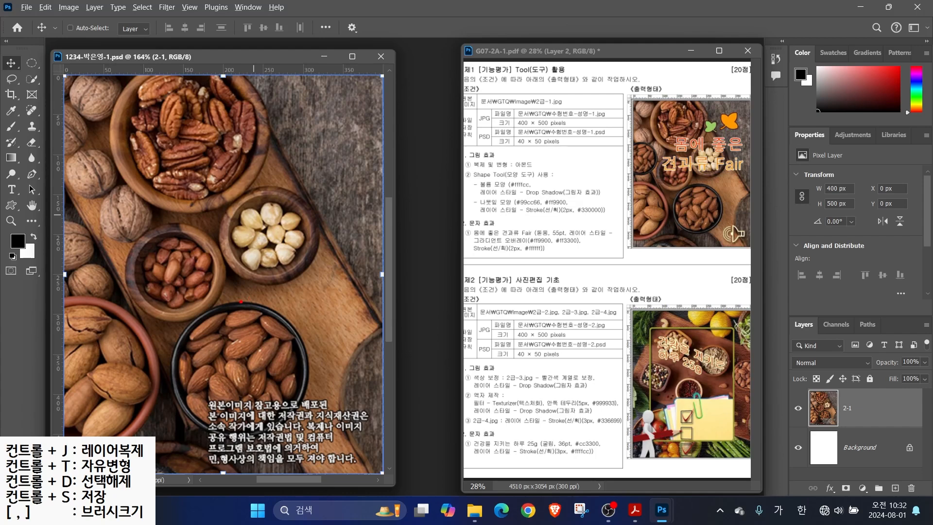
{"action": "left_click_drag", "start_coordinate": [189, 302], "coordinate": [286, 302]}
{"action": "left_click_drag", "start_coordinate": [170, 326], "coordinate": [170, 417]}
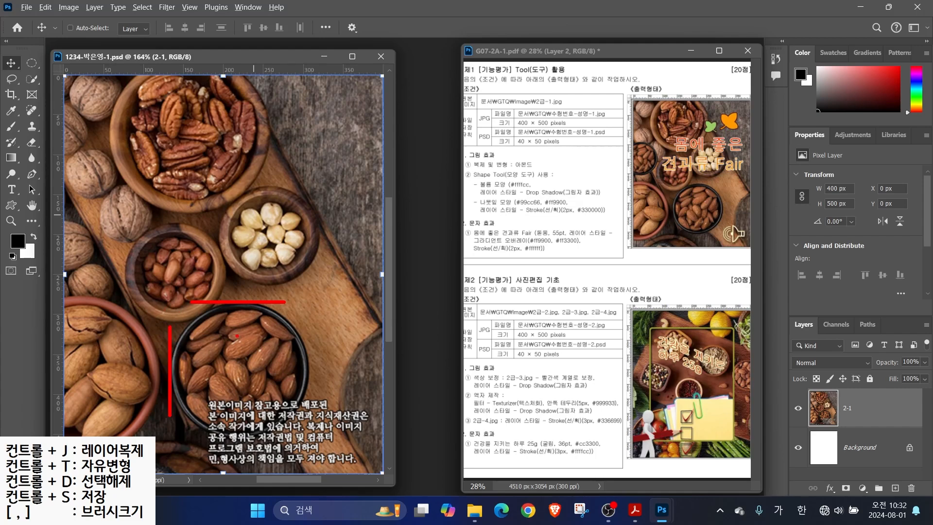
{"action": "key", "text": "Escape"}
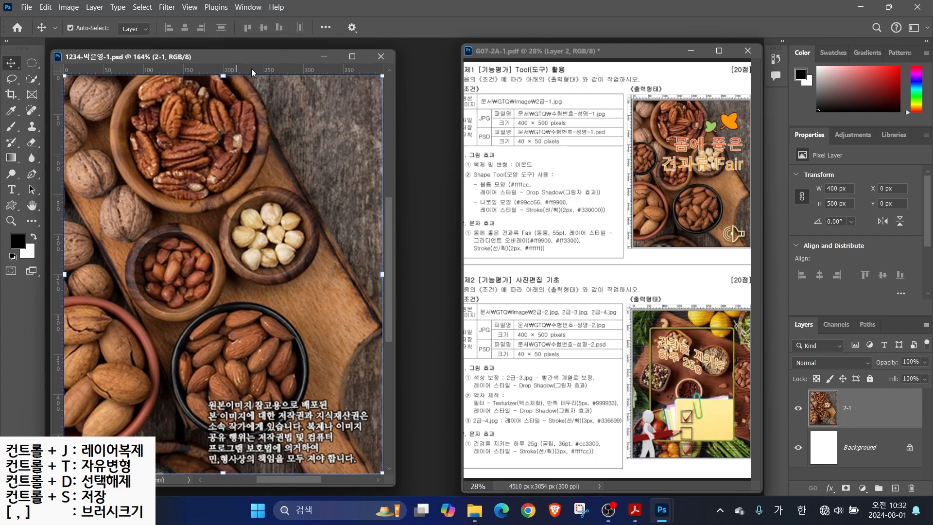
{"action": "left_click_drag", "start_coordinate": [255, 68], "coordinate": [270, 301]}
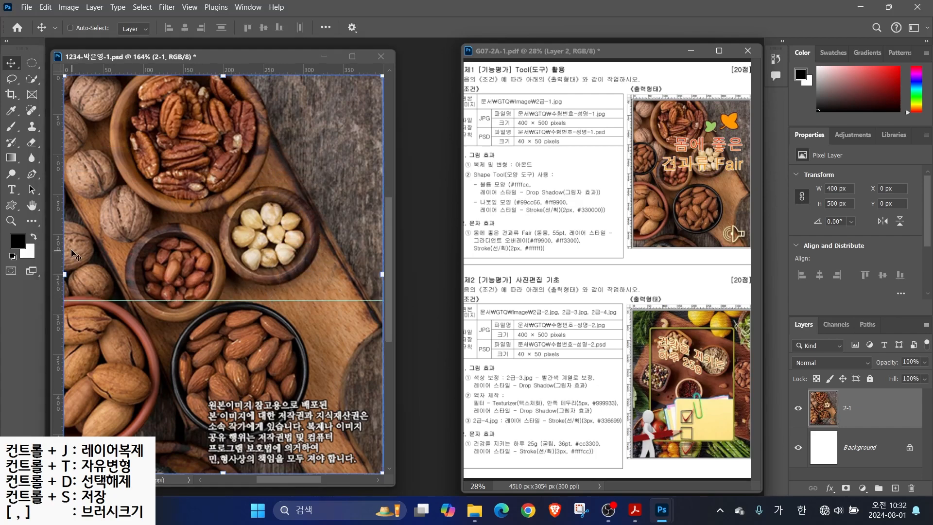
{"action": "left_click_drag", "start_coordinate": [57, 243], "coordinate": [170, 257]}
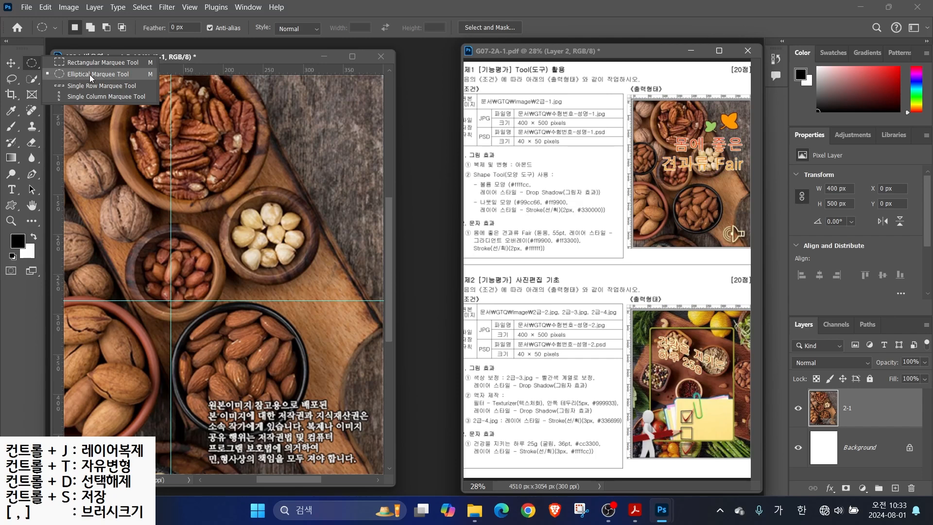
Select a circle around the almond bowl and copy it to a new layer
{"action": "left_click", "coordinate": [89, 76]}
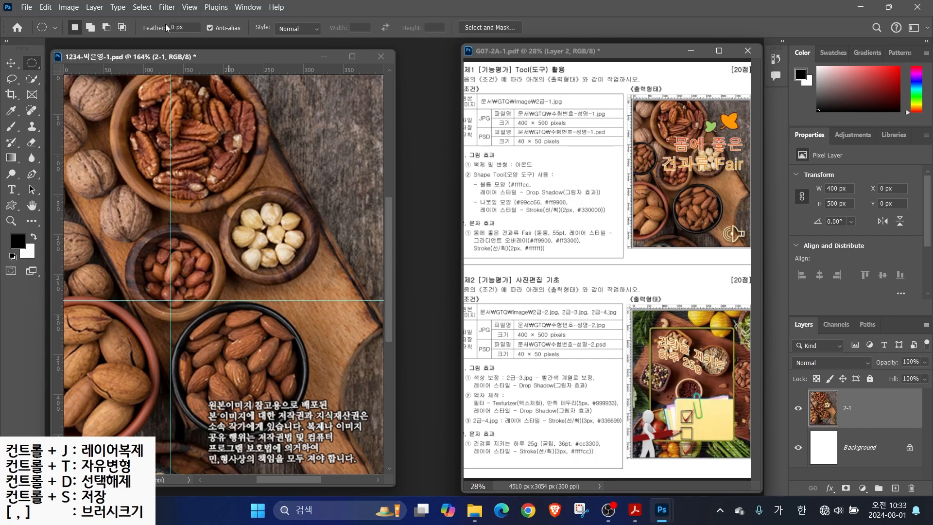
{"action": "left_click_drag", "start_coordinate": [171, 300], "coordinate": [308, 439]}
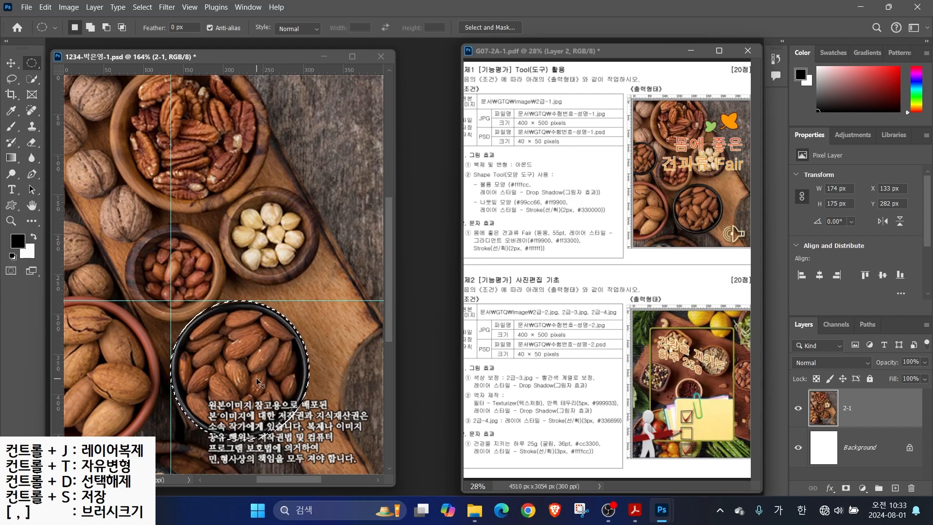
{"action": "key", "text": "ctrl+j"}
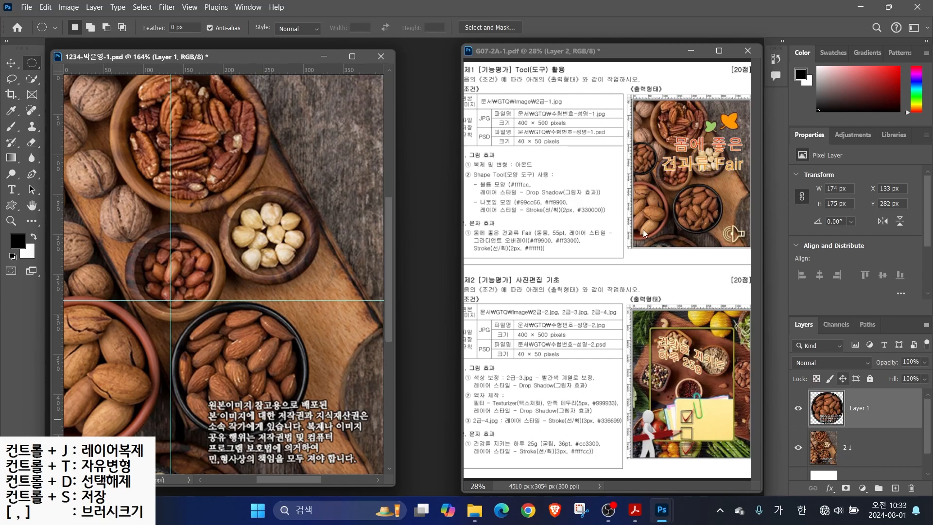
Shrink the almond circle to about 63% and place it at the image's left edge
{"action": "left_click", "coordinate": [11, 64]}
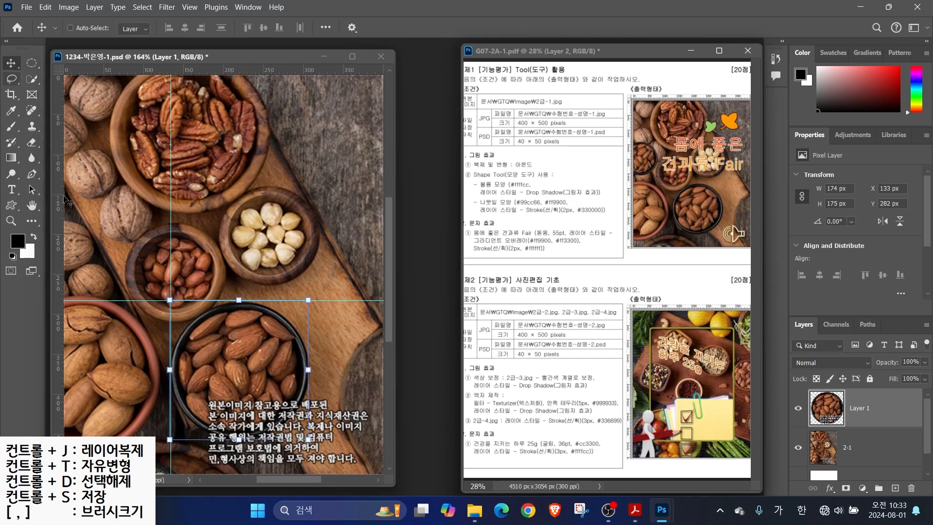
{"action": "left_click_drag", "start_coordinate": [236, 362], "coordinate": [162, 249]}
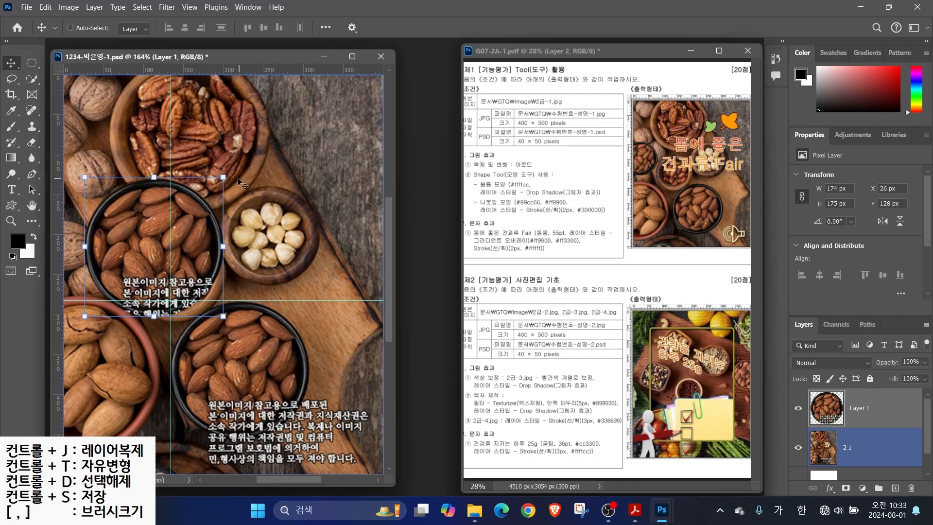
{"action": "left_click_drag", "start_coordinate": [224, 178], "coordinate": [167, 234]}
{"action": "left_click_drag", "start_coordinate": [137, 274], "coordinate": [93, 241]}
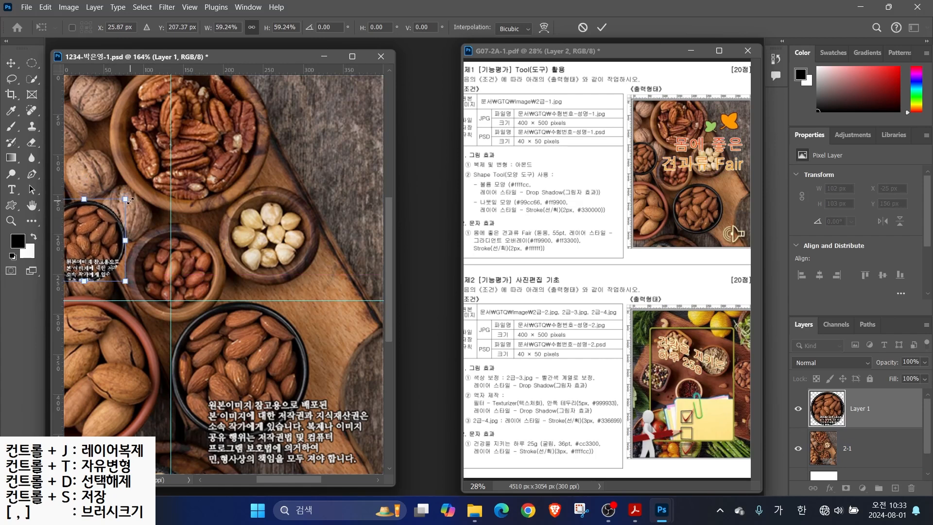
{"action": "left_click_drag", "start_coordinate": [126, 199], "coordinate": [131, 194]}
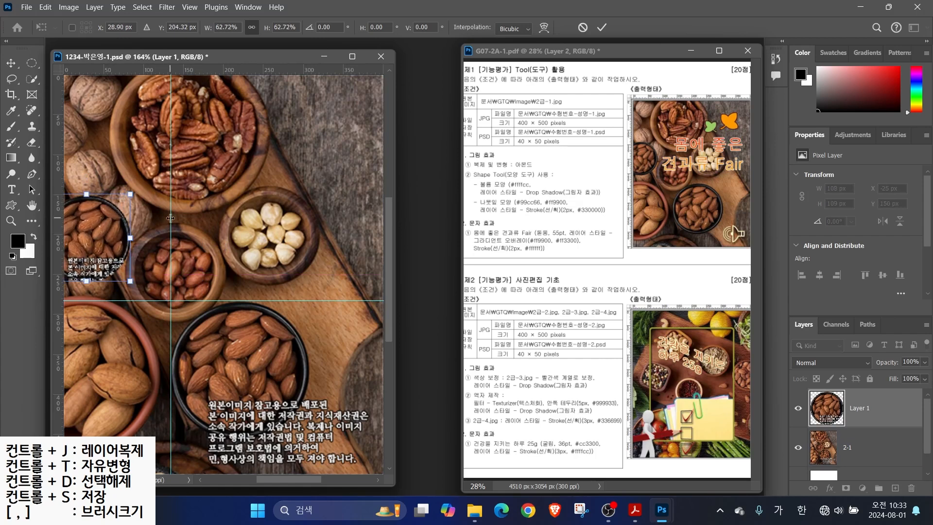
{"action": "key", "text": "Return"}
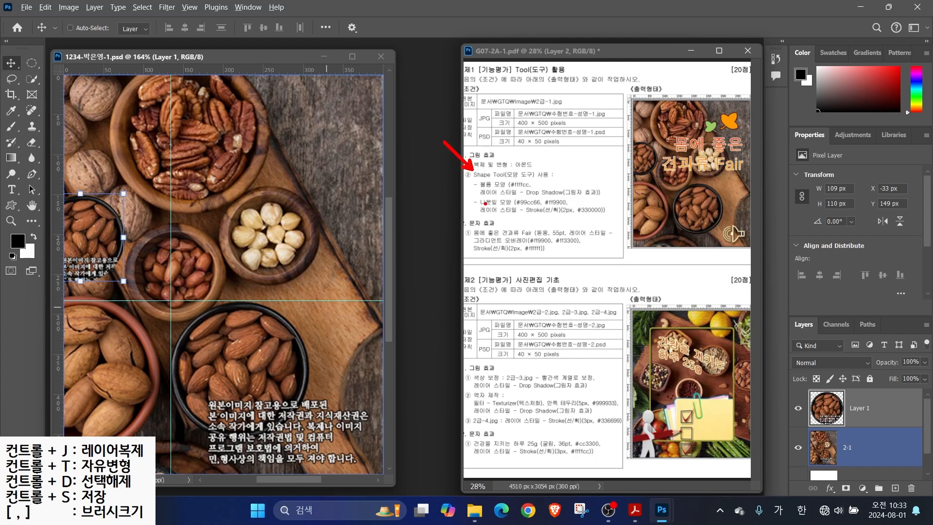
Annotate the task sheet's shape requirement, two colour codes and sample leaf shapes, then clear the marks
{"action": "mouse_move", "coordinate": [480, 188]}
{"action": "left_mouse_down"}
{"action": "mouse_move", "coordinate": [509, 184]}
{"action": "mouse_move", "coordinate": [482, 207]}
{"action": "mouse_move", "coordinate": [514, 207]}
{"action": "left_mouse_up"}
{"action": "mouse_move", "coordinate": [533, 205]}
{"action": "left_mouse_down"}
{"action": "mouse_move", "coordinate": [521, 208]}
{"action": "mouse_move", "coordinate": [557, 211]}
{"action": "mouse_move", "coordinate": [567, 200]}
{"action": "left_mouse_up"}
{"action": "left_click_drag", "start_coordinate": [680, 64], "coordinate": [707, 118]}
{"action": "left_click_drag", "start_coordinate": [751, 84], "coordinate": [728, 112]}
{"action": "key", "text": "Escape"}
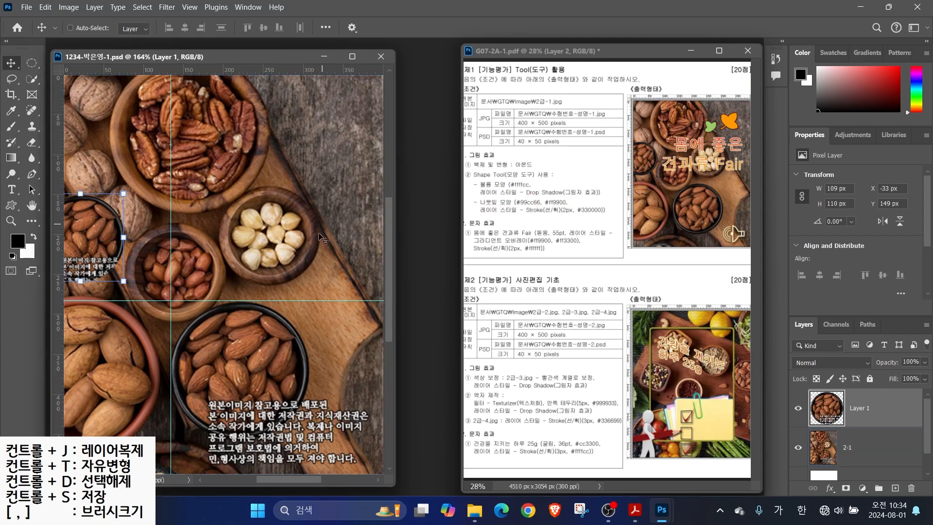
Choose the Custom Shape tool and highlight its drawing mode, stroke and shape settings
{"action": "left_click", "coordinate": [10, 206]}
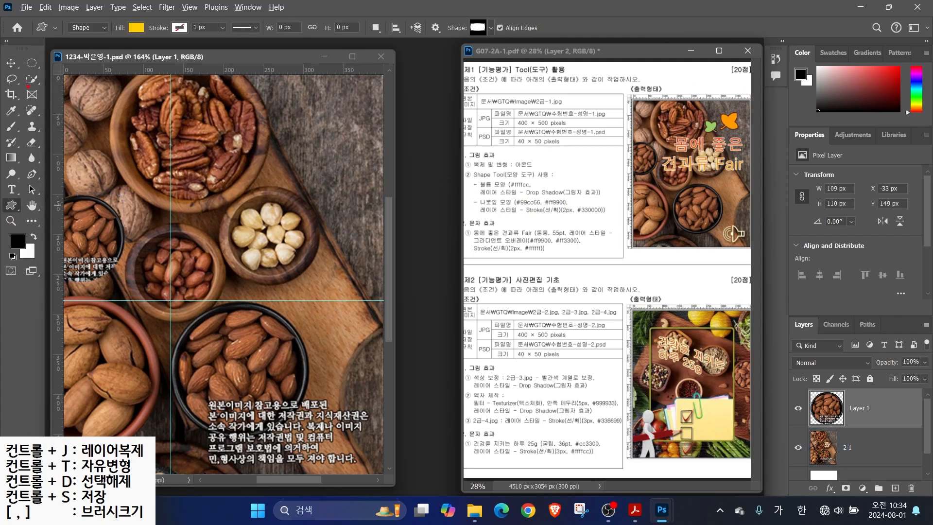
{"action": "mouse_move", "coordinate": [24, 13]}
{"action": "left_mouse_down"}
{"action": "mouse_move", "coordinate": [382, 62]}
{"action": "mouse_move", "coordinate": [563, 59]}
{"action": "left_mouse_up"}
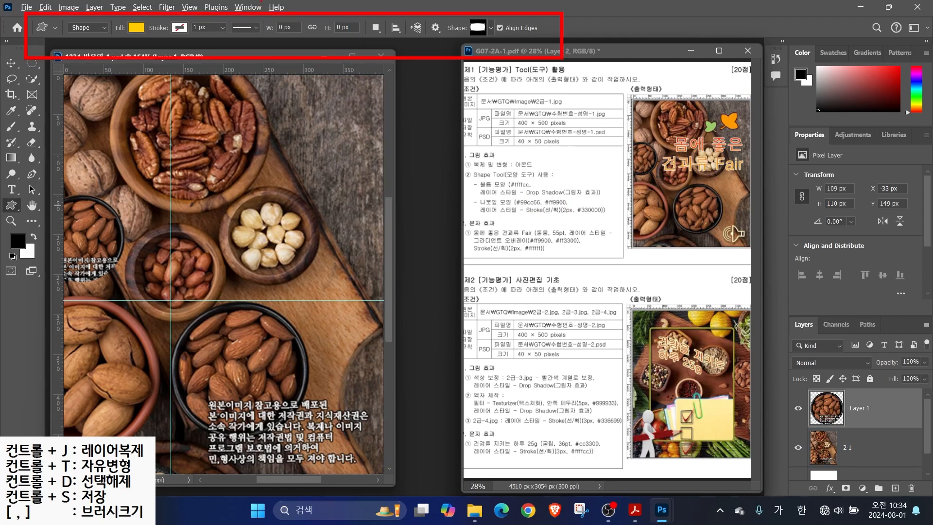
{"action": "mouse_move", "coordinate": [78, 30]}
{"action": "left_mouse_down"}
{"action": "mouse_move", "coordinate": [108, 44]}
{"action": "mouse_move", "coordinate": [72, 43]}
{"action": "left_mouse_up"}
{"action": "mouse_move", "coordinate": [129, 75]}
{"action": "left_mouse_down"}
{"action": "mouse_move", "coordinate": [91, 35]}
{"action": "mouse_move", "coordinate": [141, 19]}
{"action": "mouse_move", "coordinate": [145, 38]}
{"action": "mouse_move", "coordinate": [173, 68]}
{"action": "left_mouse_up"}
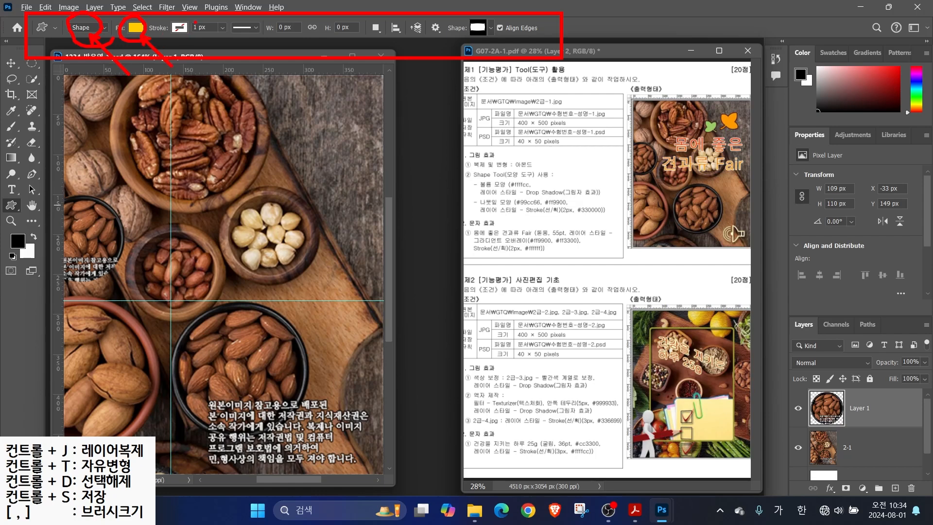
{"action": "left_click_drag", "start_coordinate": [194, 18], "coordinate": [158, 36]}
{"action": "mouse_move", "coordinate": [497, 36]}
{"action": "left_mouse_down"}
{"action": "mouse_move", "coordinate": [454, 20]}
{"action": "mouse_move", "coordinate": [496, 35]}
{"action": "mouse_move", "coordinate": [508, 67]}
{"action": "left_mouse_up"}
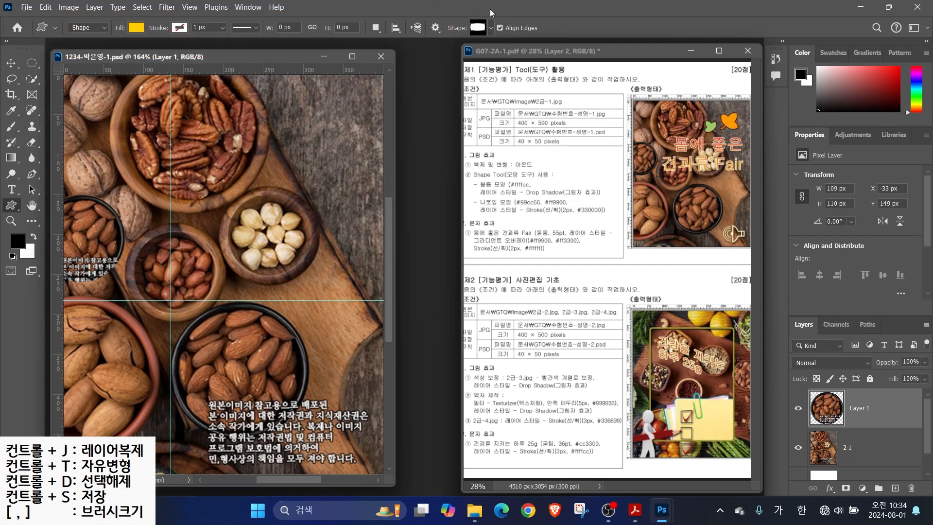
Browse the custom shape picker, expanding and collapsing the Legacy Shapes and More folder
{"action": "left_click", "coordinate": [491, 28]}
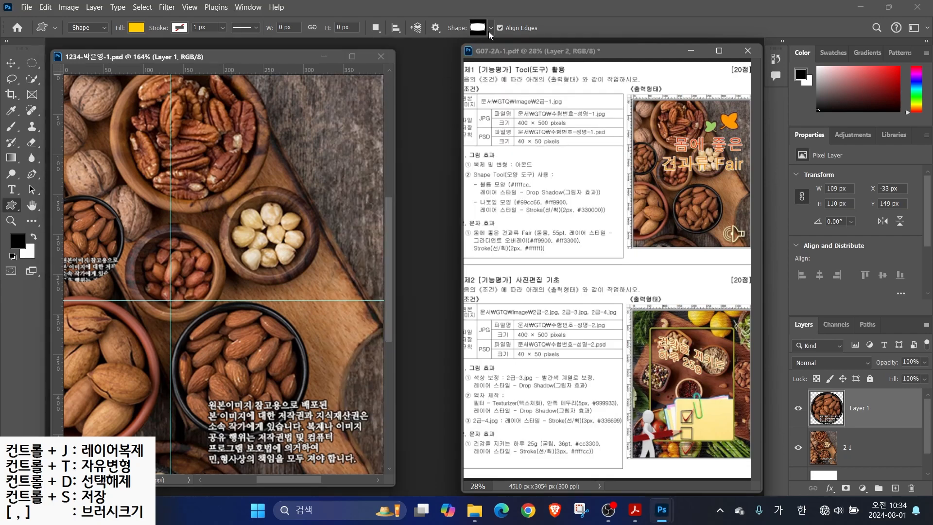
{"action": "left_click", "coordinate": [479, 29]}
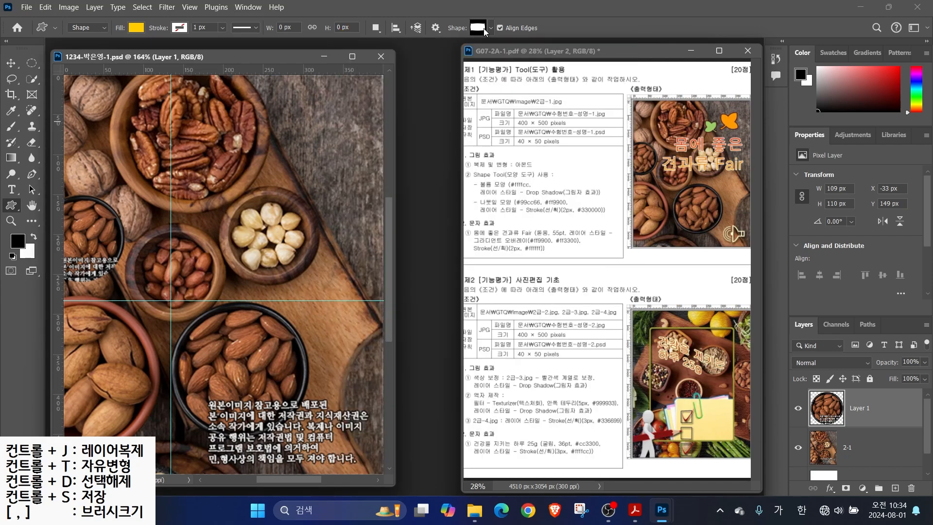
{"action": "left_click", "coordinate": [483, 28]}
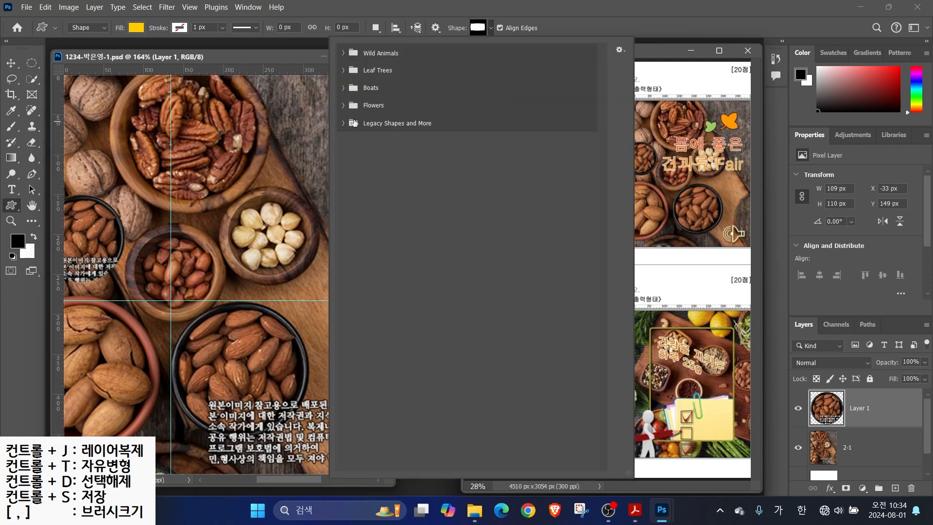
{"action": "left_click", "coordinate": [345, 124]}
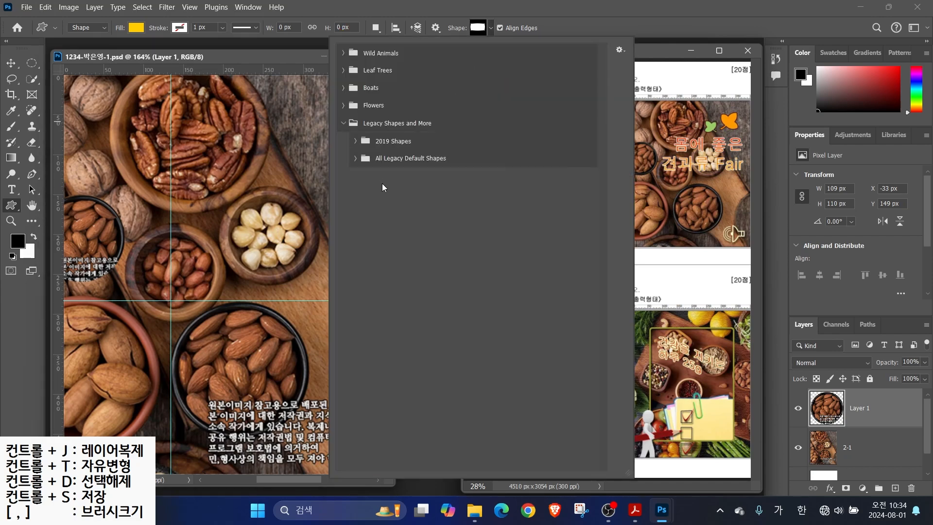
{"action": "left_click", "coordinate": [344, 123]}
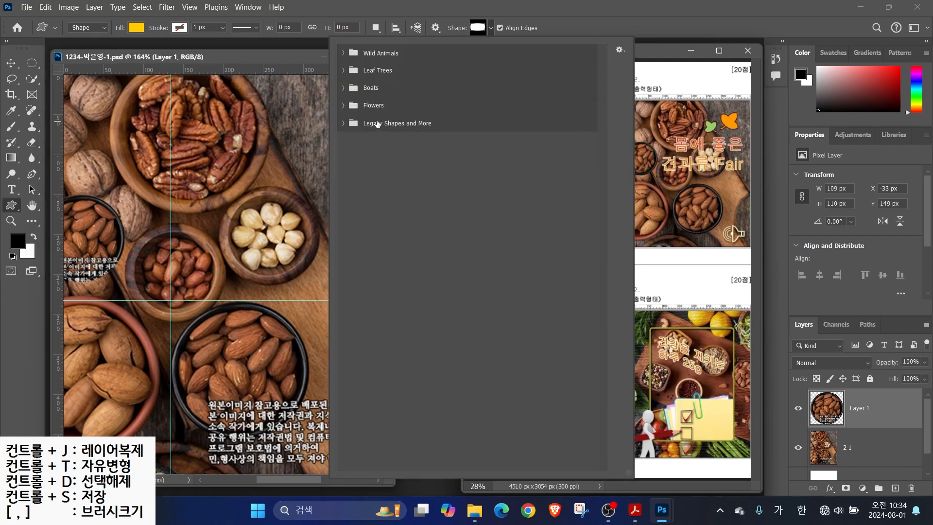
Open the Shapes panel from the Window menu and look at its options
{"action": "left_click", "coordinate": [243, 8]}
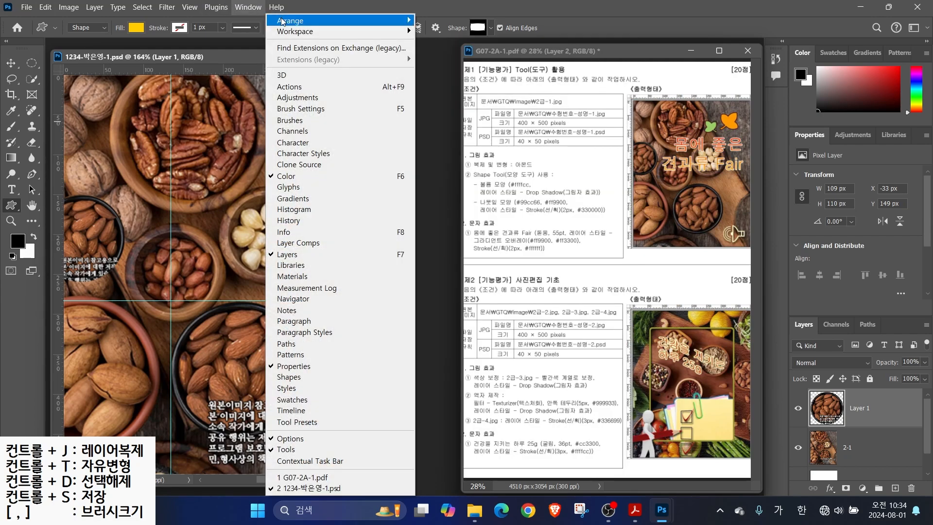
{"action": "left_click", "coordinate": [289, 378]}
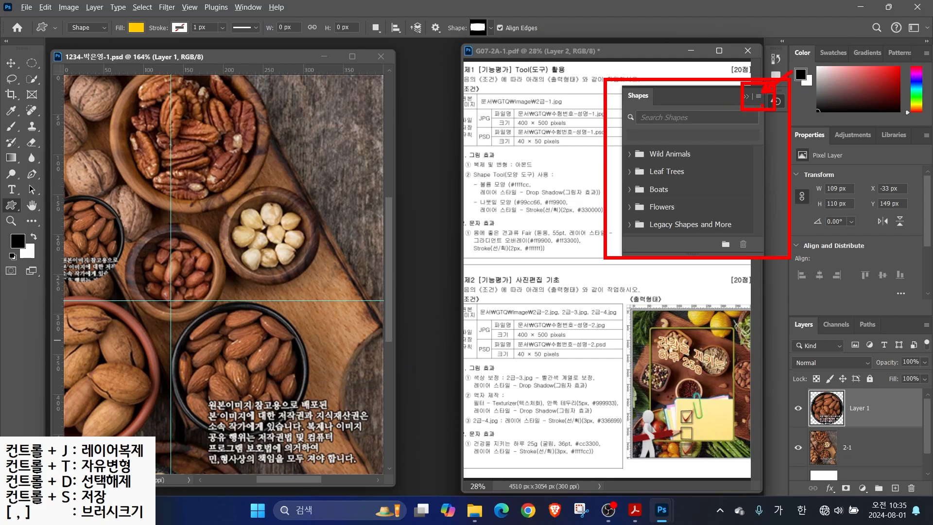
{"action": "left_click", "coordinate": [759, 96]}
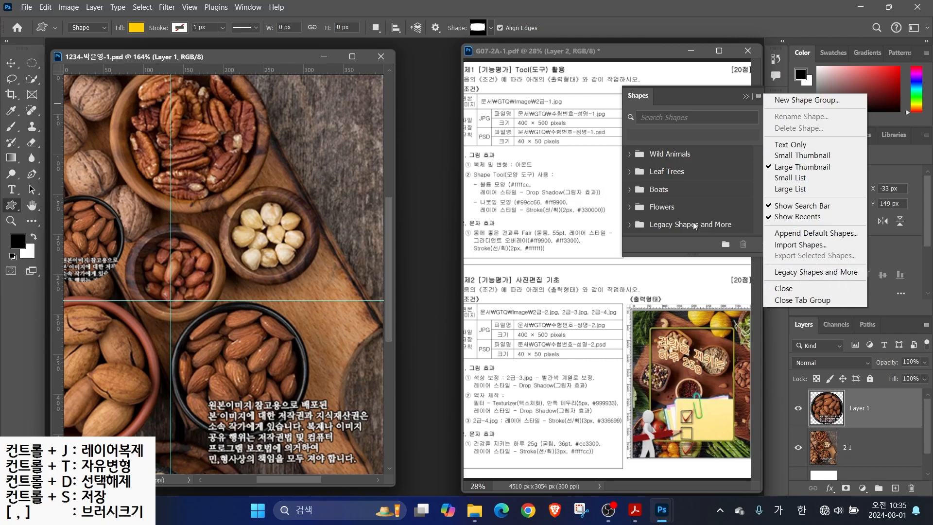
{"action": "left_click", "coordinate": [757, 96]}
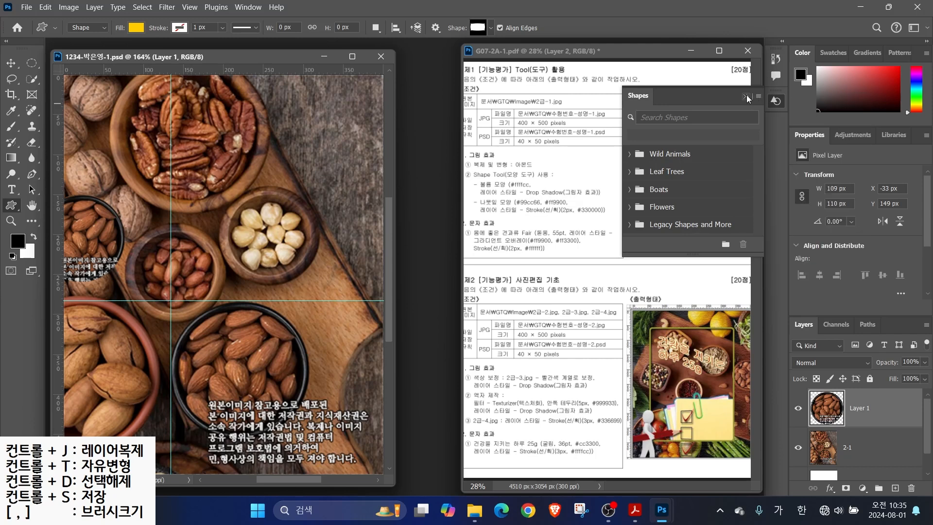
{"action": "left_click", "coordinate": [746, 96]}
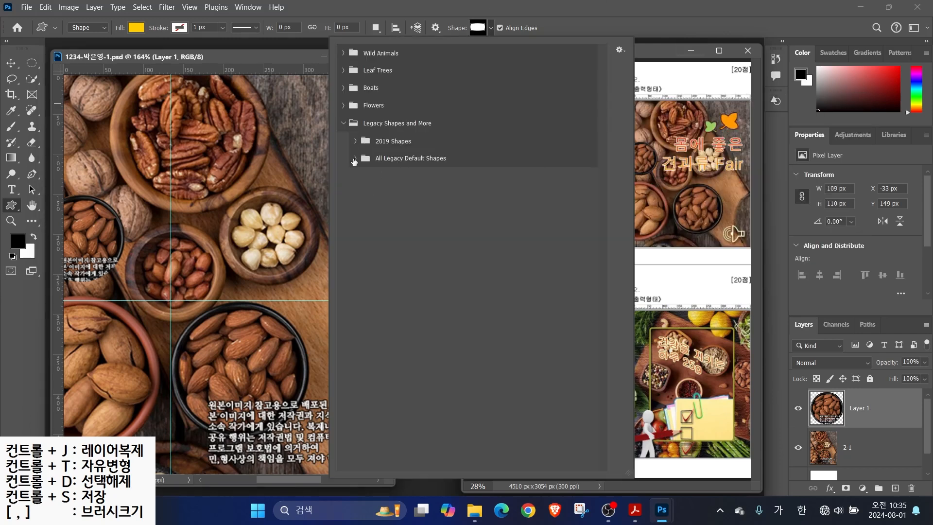
Expand the Legacy Default Shapes sets to reveal all their shapes
{"action": "left_click", "coordinate": [355, 159]}
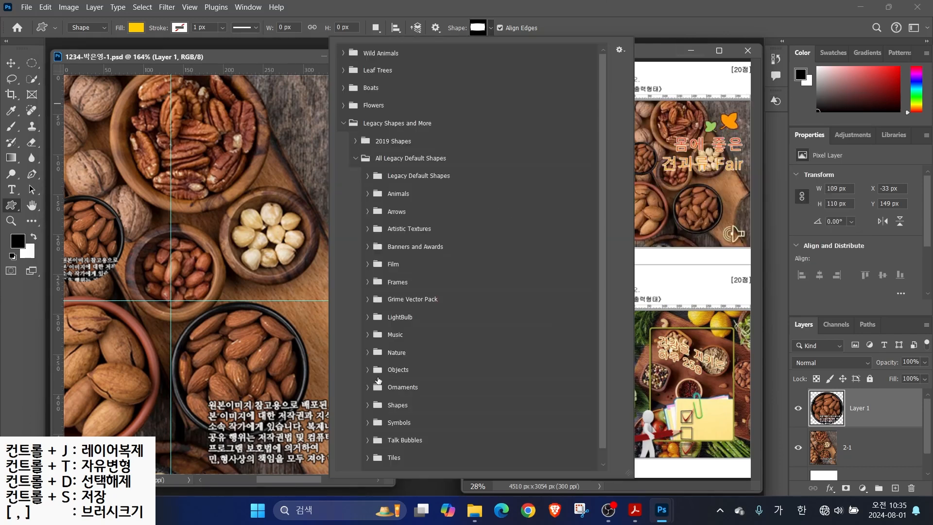
{"action": "scroll", "coordinate": [372, 407], "scroll_direction": "down", "scroll_amount": 1}
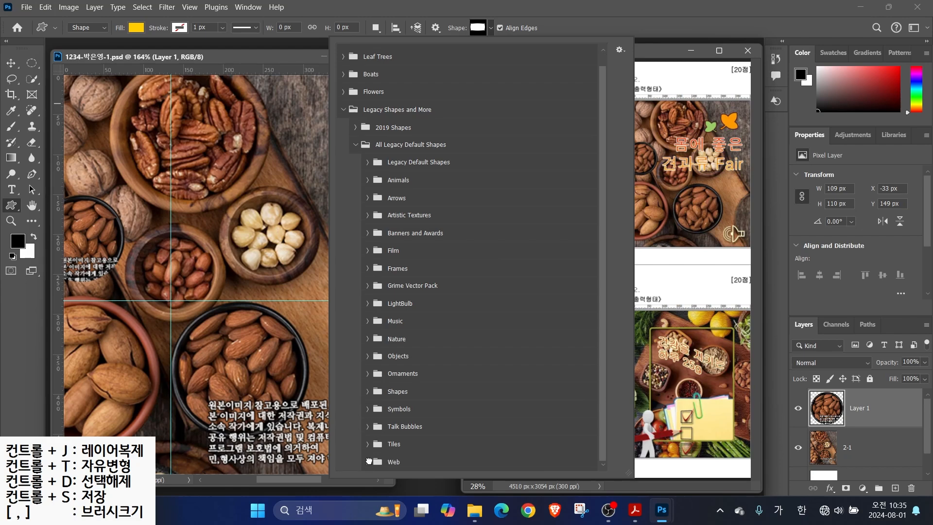
{"action": "left_click", "coordinate": [368, 444]}
{"action": "left_click", "coordinate": [368, 426]}
{"action": "left_click", "coordinate": [368, 409]}
{"action": "left_click", "coordinate": [368, 391]}
{"action": "left_click", "coordinate": [368, 374]}
{"action": "left_click", "coordinate": [368, 355]}
{"action": "left_click", "coordinate": [368, 339]}
{"action": "left_click", "coordinate": [368, 321]}
{"action": "left_click", "coordinate": [368, 303]}
{"action": "left_click", "coordinate": [367, 285]}
{"action": "left_click", "coordinate": [367, 268]}
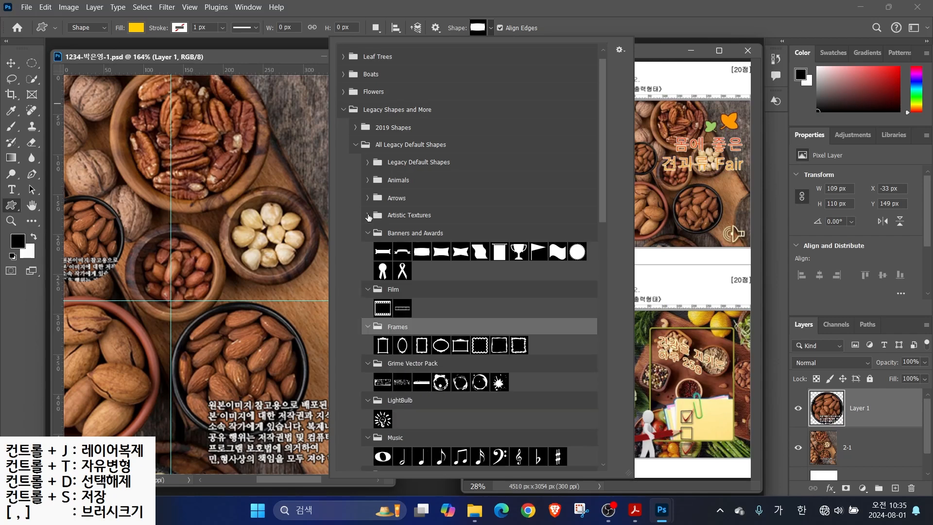
{"action": "left_click", "coordinate": [368, 215]}
{"action": "left_click", "coordinate": [368, 198]}
{"action": "left_click", "coordinate": [368, 180]}
{"action": "left_click", "coordinate": [368, 162]}
{"action": "left_click_drag", "start_coordinate": [607, 173], "coordinate": [601, 435]}
Draw the Web set's speaker shape on the almond bowl and flip it horizontally
{"action": "left_click", "coordinate": [520, 444]}
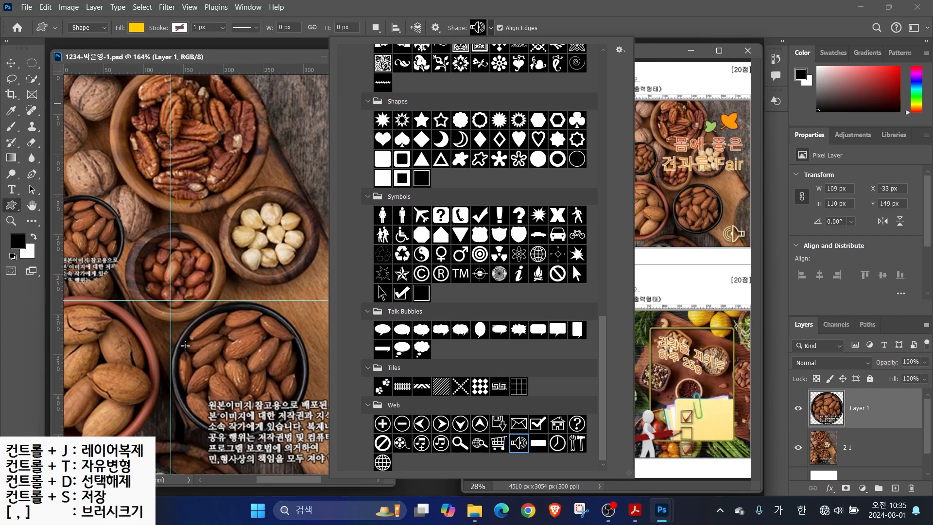
{"action": "left_click_drag", "start_coordinate": [245, 342], "coordinate": [290, 378]}
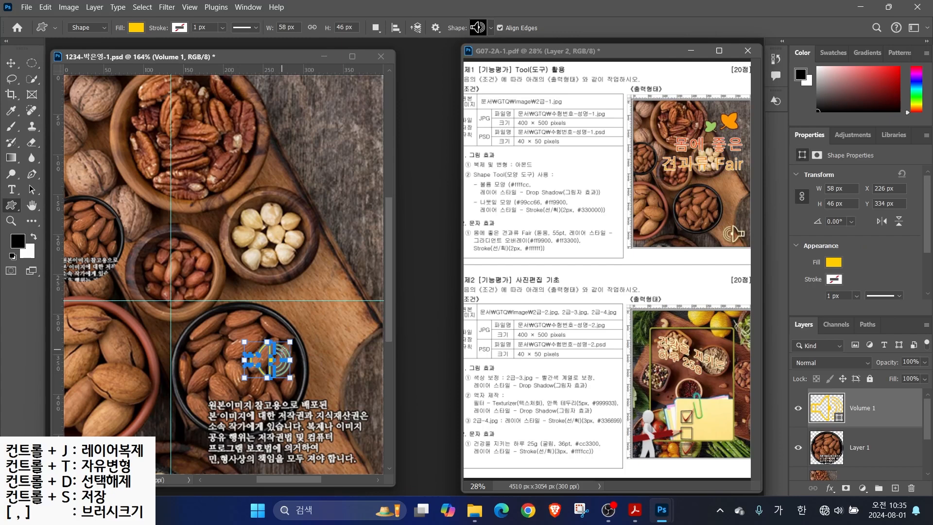
{"action": "key", "text": "ctrl+t"}
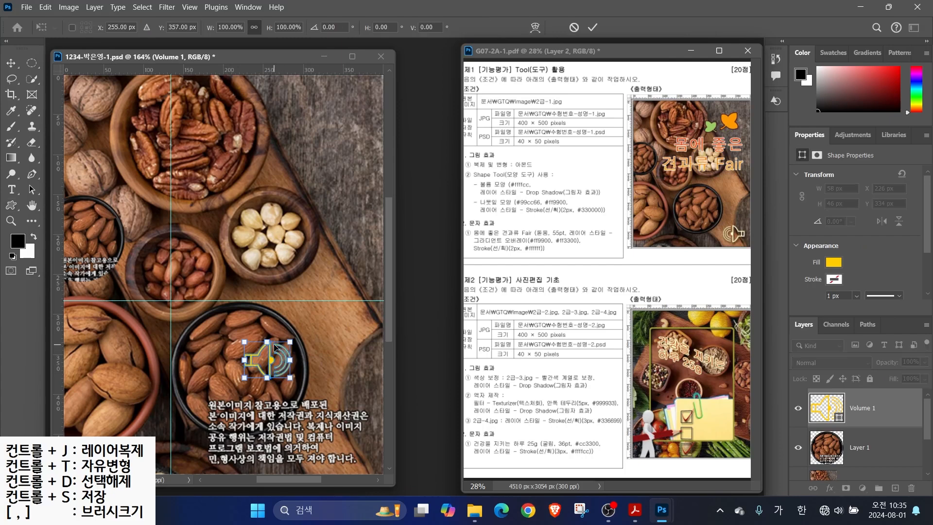
{"action": "right_click", "coordinate": [274, 353]}
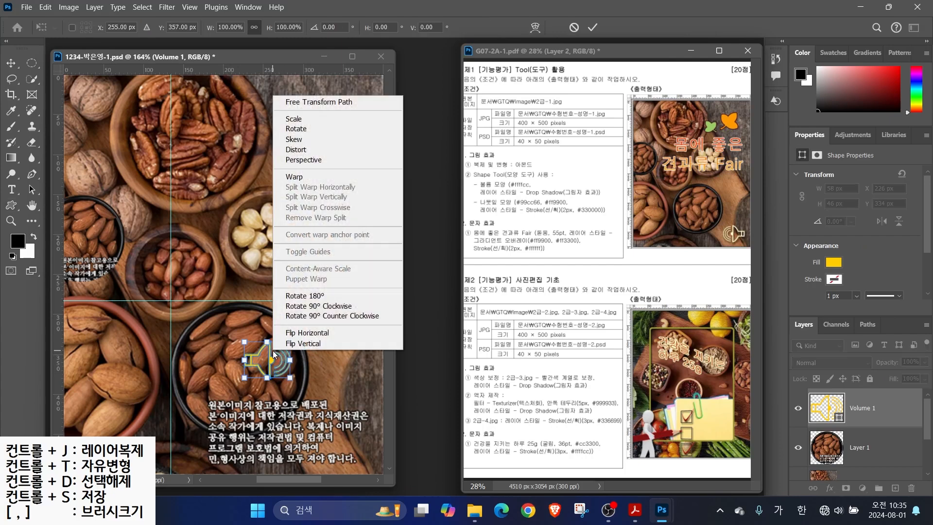
{"action": "left_click", "coordinate": [301, 333]}
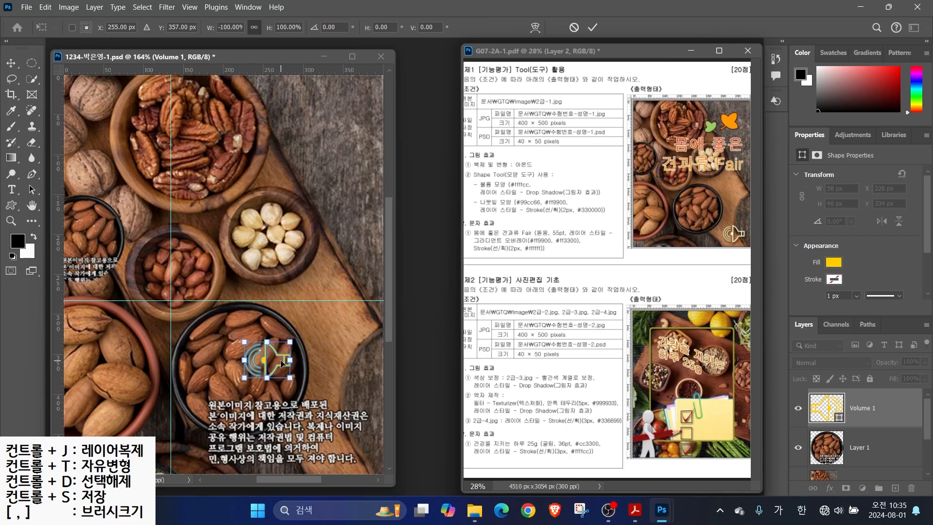
{"action": "left_click_drag", "start_coordinate": [296, 333], "coordinate": [315, 321]}
{"action": "key", "text": "Return"}
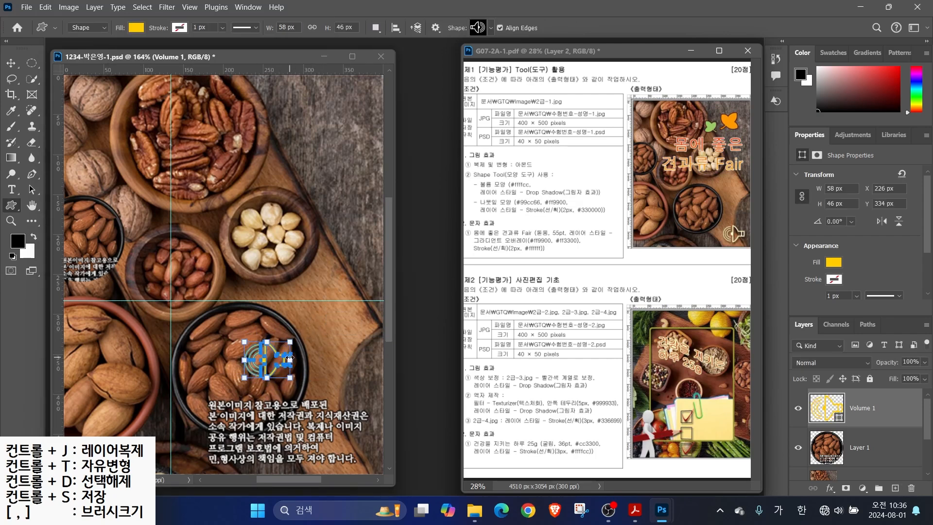
Enlarge the speaker to about 62 × 50 px and move it to the lower right
{"action": "left_click", "coordinate": [11, 63]}
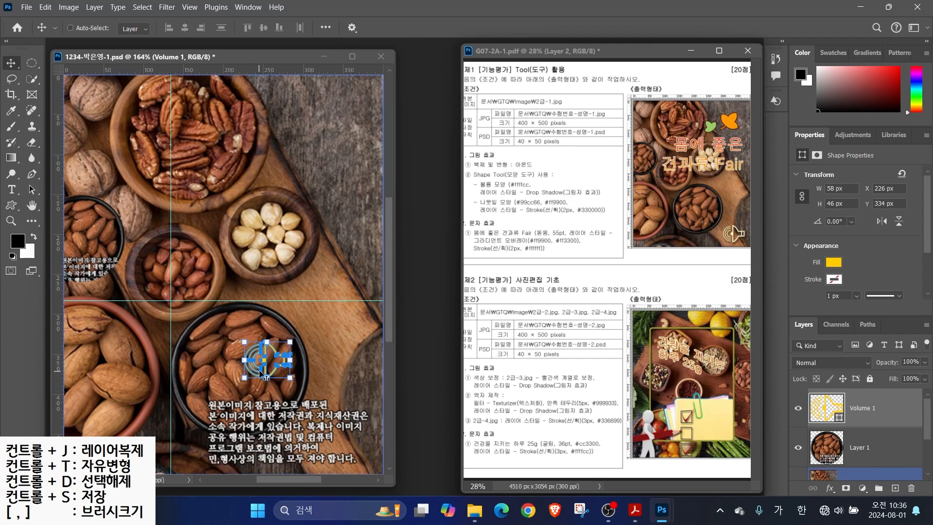
{"action": "key", "text": "ctrl+t"}
{"action": "left_click_drag", "start_coordinate": [263, 348], "coordinate": [338, 428]}
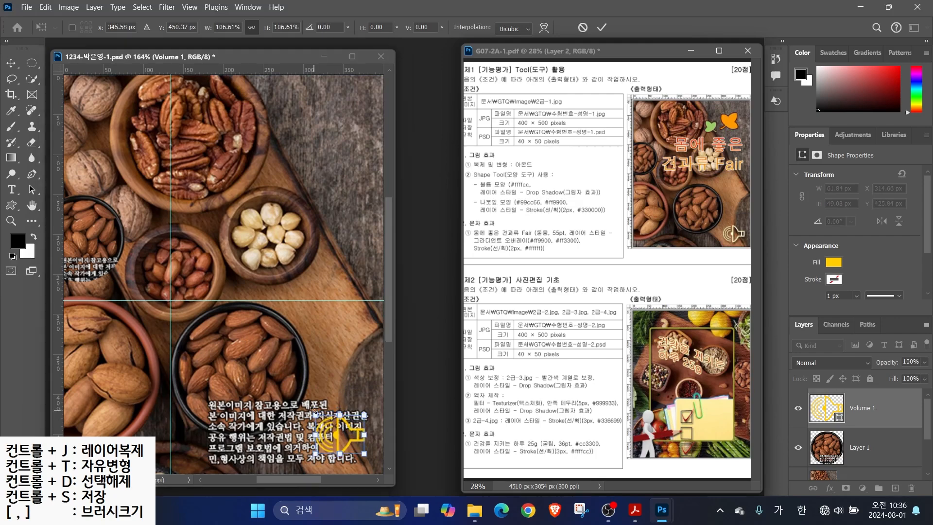
{"action": "key", "text": "Return"}
{"action": "left_click_drag", "start_coordinate": [771, 376], "coordinate": [928, 435]}
{"action": "mouse_move", "coordinate": [841, 416]}
{"action": "left_mouse_down"}
{"action": "mouse_move", "coordinate": [810, 414]}
{"action": "mouse_move", "coordinate": [834, 413]}
{"action": "left_mouse_up"}
{"action": "left_click_drag", "start_coordinate": [787, 342], "coordinate": [817, 393]}
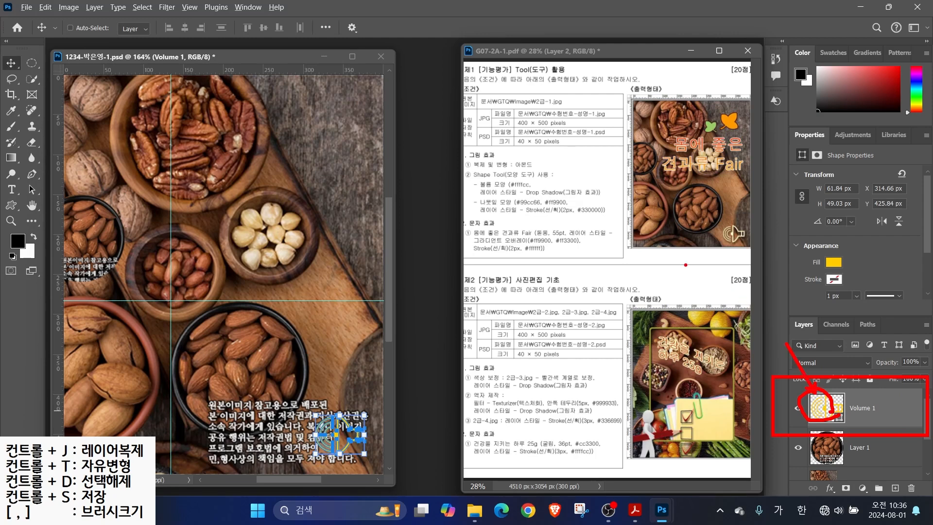
{"action": "left_click_drag", "start_coordinate": [519, 184], "coordinate": [555, 156]}
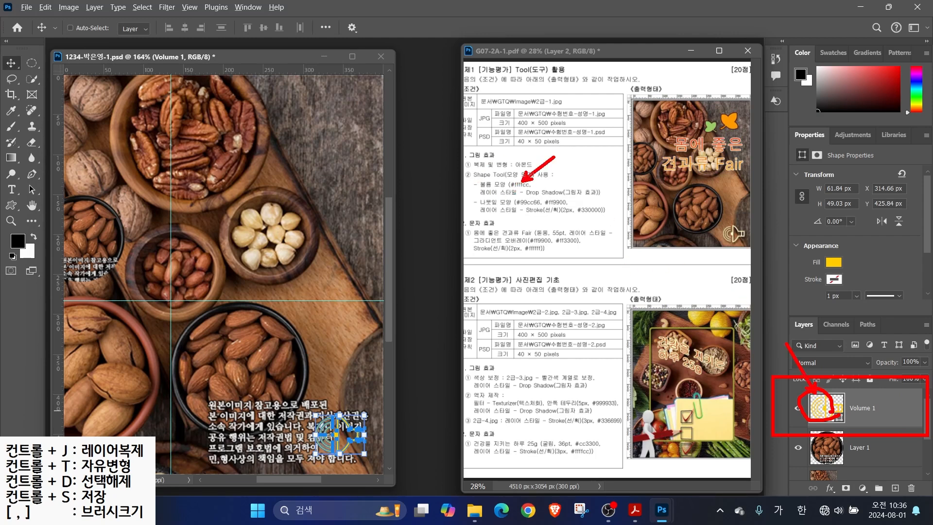
Change the speaker shape's fill to pale yellow #ffffcc
{"action": "double_click", "coordinate": [820, 413]}
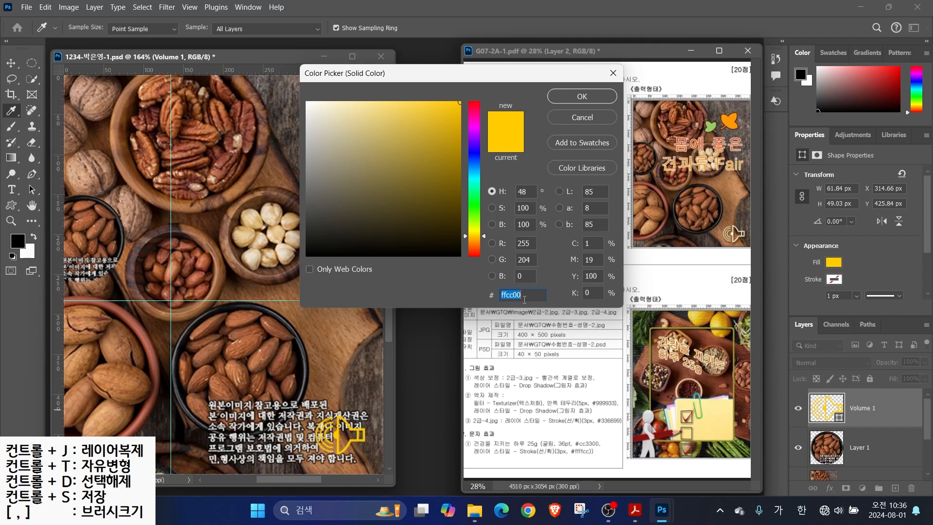
{"action": "type", "text": "ffffcc"}
{"action": "key", "text": "Return"}
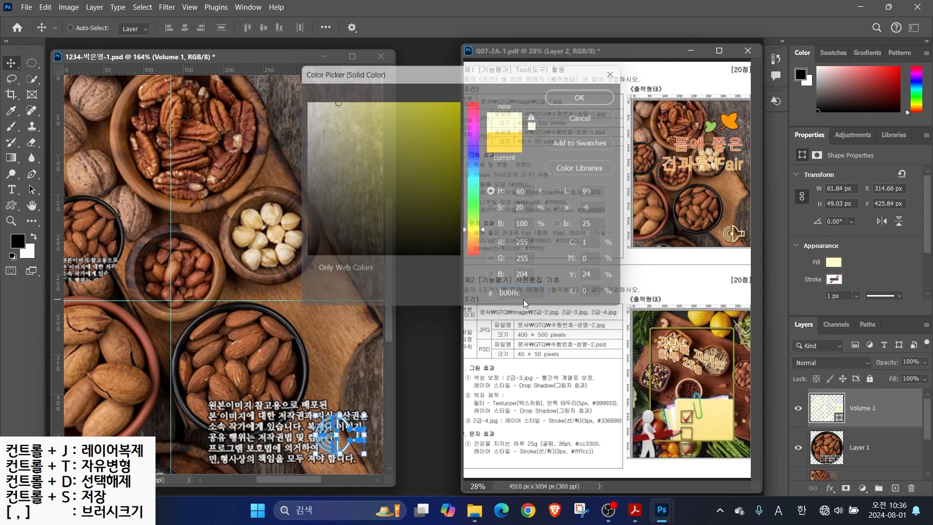
{"action": "left_click_drag", "start_coordinate": [571, 185], "coordinate": [592, 156]}
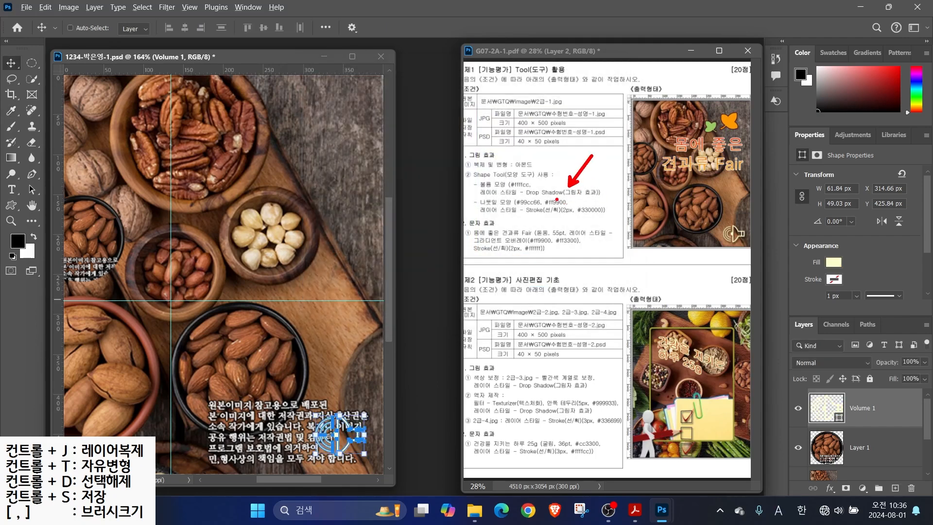
{"action": "left_click_drag", "start_coordinate": [778, 309], "coordinate": [931, 499]}
{"action": "left_click_drag", "start_coordinate": [817, 477], "coordinate": [839, 500]}
{"action": "left_click_drag", "start_coordinate": [793, 451], "coordinate": [826, 483]}
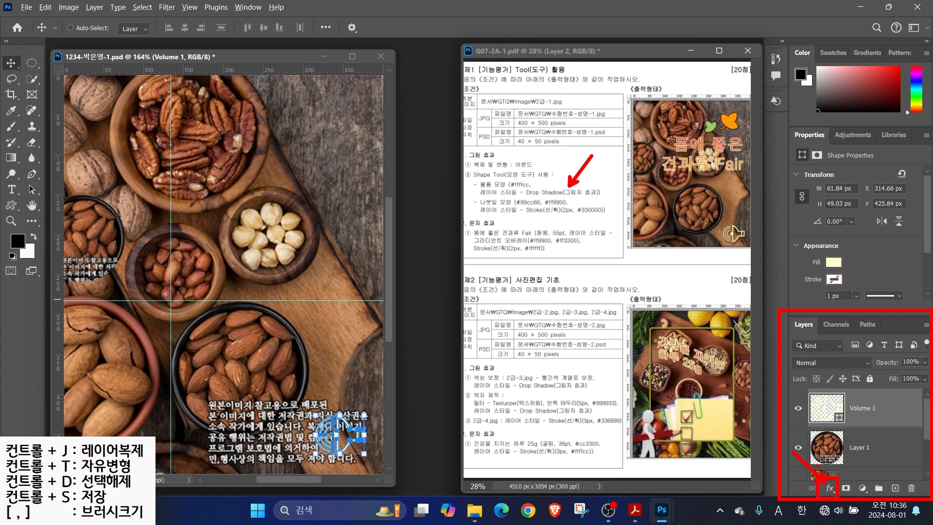
Add a Drop Shadow to the speaker: Multiply, 75% opacity, 3 px distance, 7 px size
{"action": "left_click", "coordinate": [830, 489]}
{"action": "left_click", "coordinate": [831, 483]}
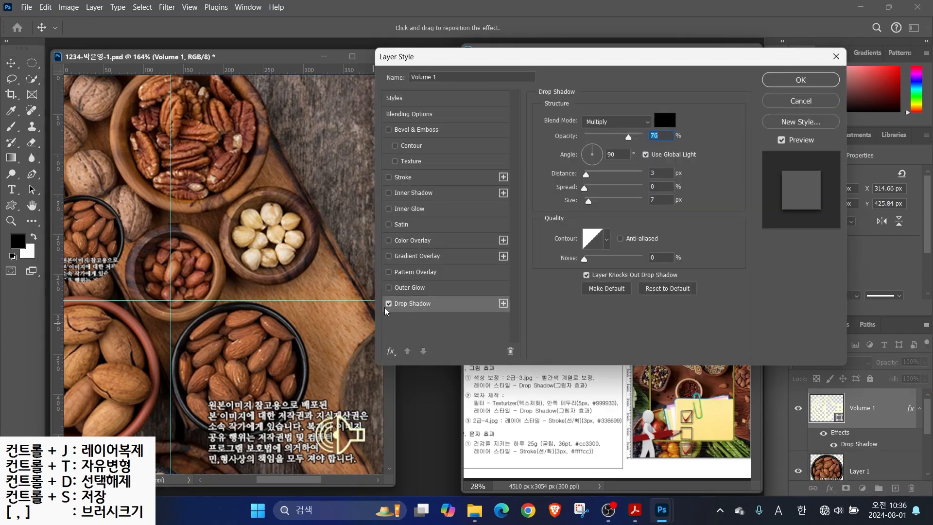
{"action": "left_click", "coordinate": [390, 305]}
{"action": "left_click", "coordinate": [389, 305]}
{"action": "left_click", "coordinate": [390, 304]}
{"action": "left_click", "coordinate": [390, 305]}
{"action": "left_click", "coordinate": [390, 305]}
{"action": "left_click", "coordinate": [390, 305]}
{"action": "left_click_drag", "start_coordinate": [627, 139], "coordinate": [611, 139]}
{"action": "key", "text": "alt+2"}
{"action": "left_click_drag", "start_coordinate": [628, 131], "coordinate": [649, 104]}
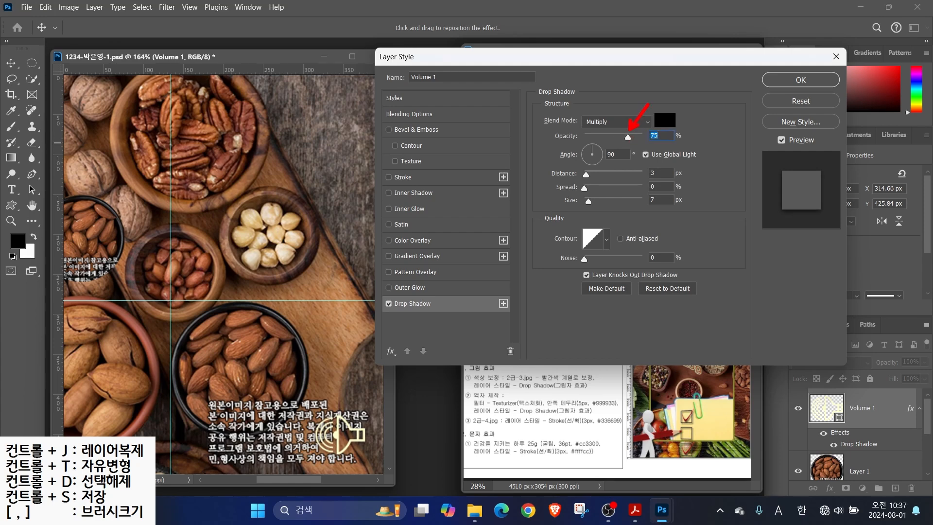
{"action": "left_click_drag", "start_coordinate": [784, 66], "coordinate": [821, 75]}
{"action": "key", "text": "Escape"}
{"action": "left_click", "coordinate": [800, 79]}
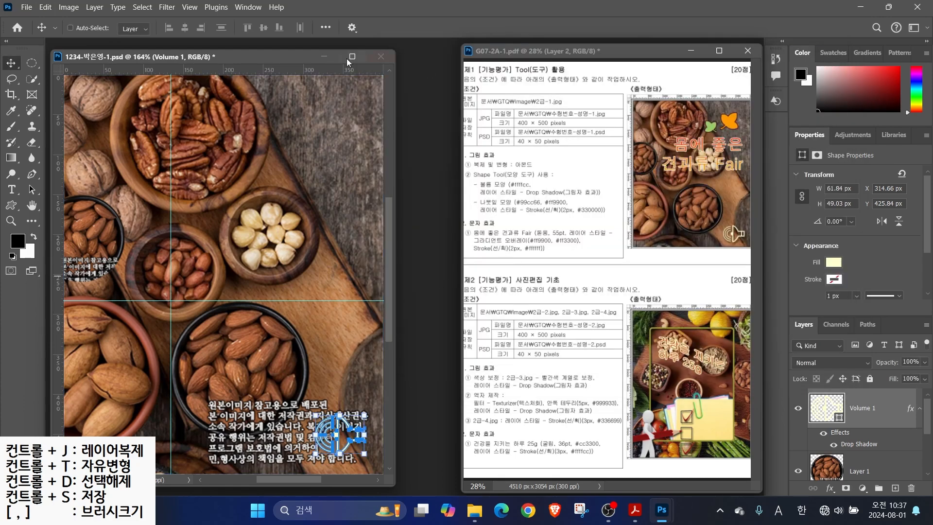
Draw an ivy leaf custom shape near the top of the photo
{"action": "left_click", "coordinate": [12, 206]}
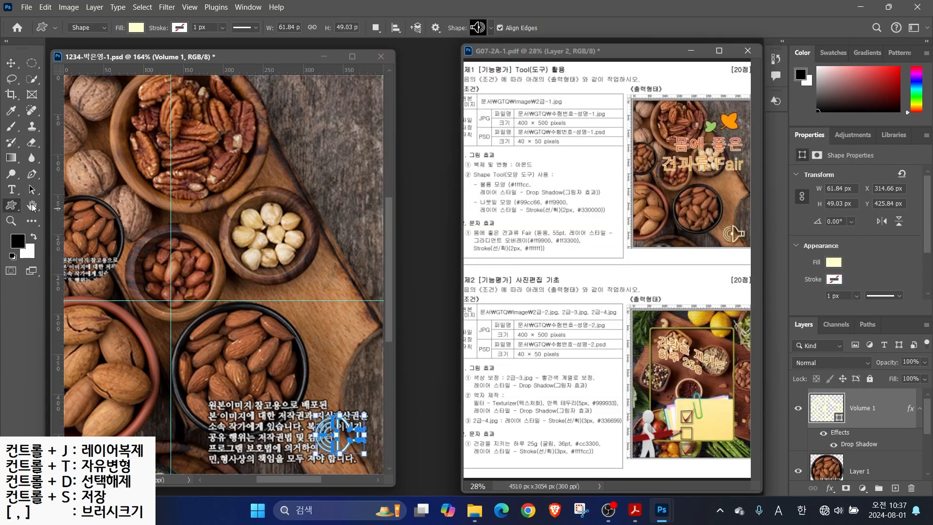
{"action": "left_click", "coordinate": [486, 29]}
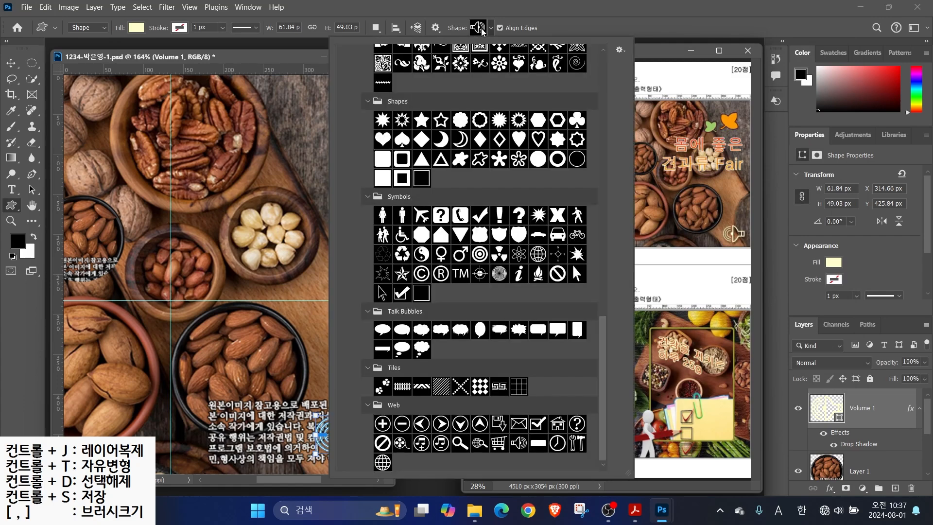
{"action": "left_click_drag", "start_coordinate": [603, 338], "coordinate": [607, 245]}
{"action": "double_click", "coordinate": [538, 147]}
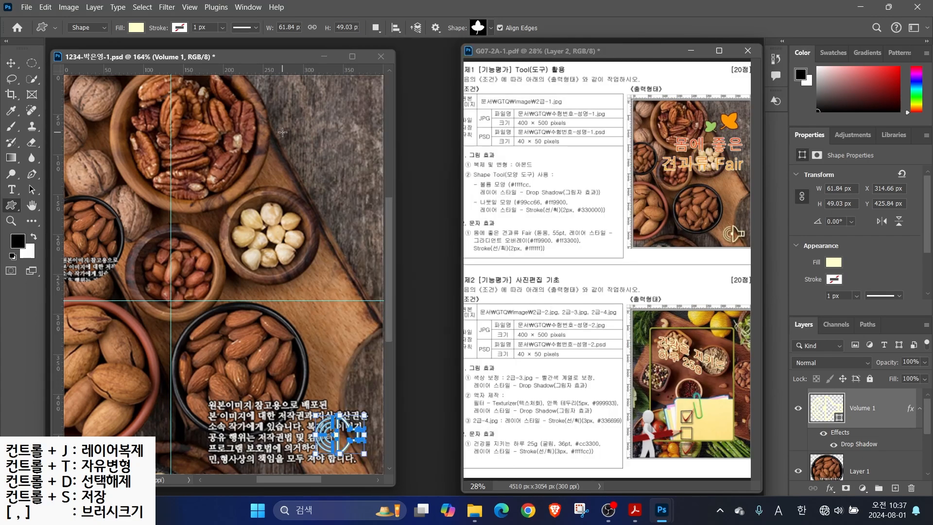
{"action": "left_click_drag", "start_coordinate": [273, 118], "coordinate": [327, 195]}
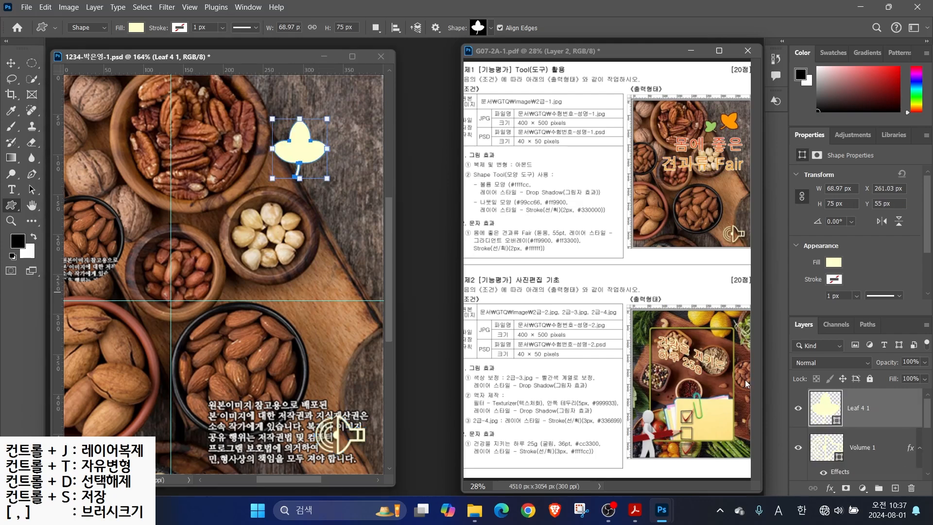
Fill the leaf shape with orange #ff9900
{"action": "double_click", "coordinate": [831, 410]}
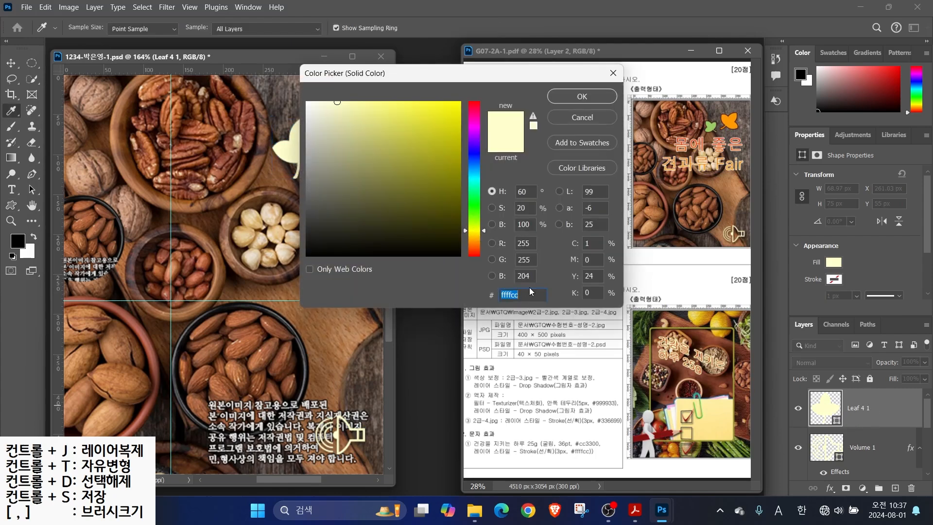
{"action": "type", "text": "ff9900"}
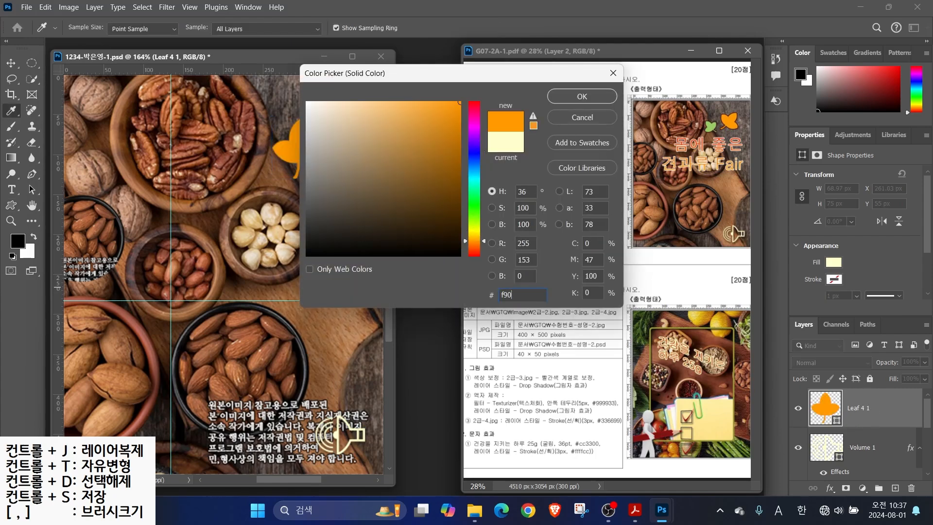
{"action": "key", "text": "Return"}
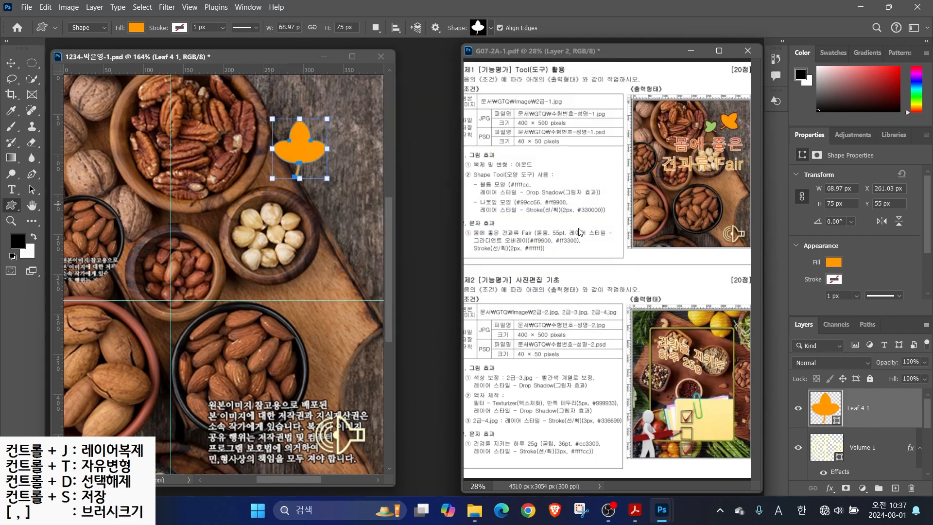
Give the leaf a dark red #330000 stroke effect
{"action": "left_click", "coordinate": [830, 490]}
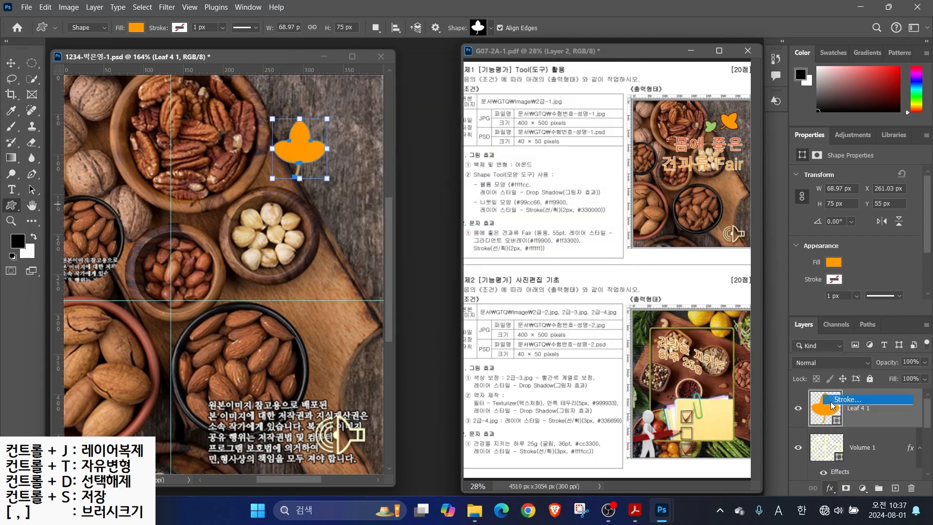
{"action": "left_click", "coordinate": [833, 400]}
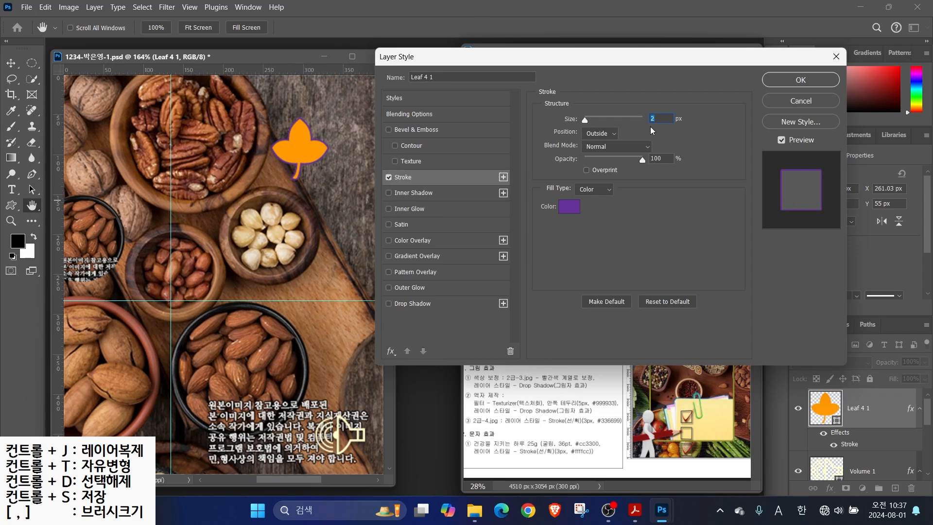
{"action": "left_click", "coordinate": [573, 208]}
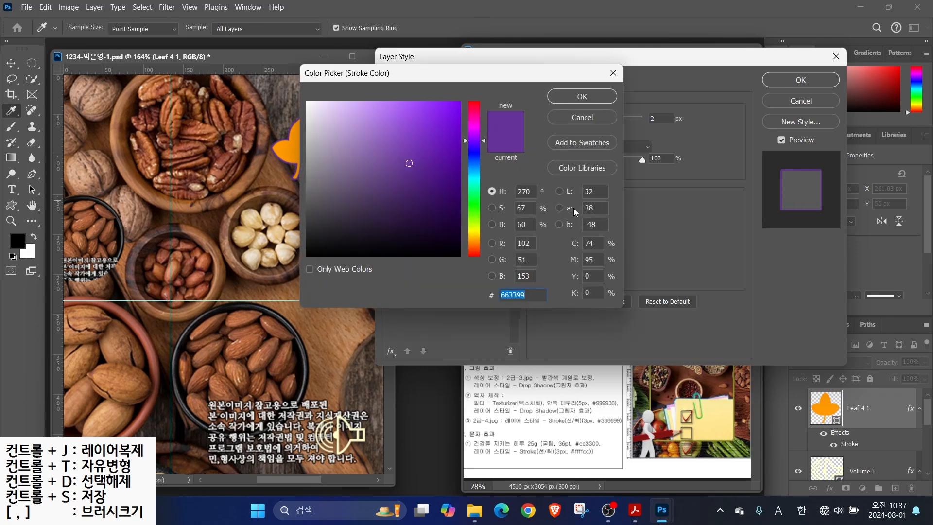
{"action": "type", "text": "330000"}
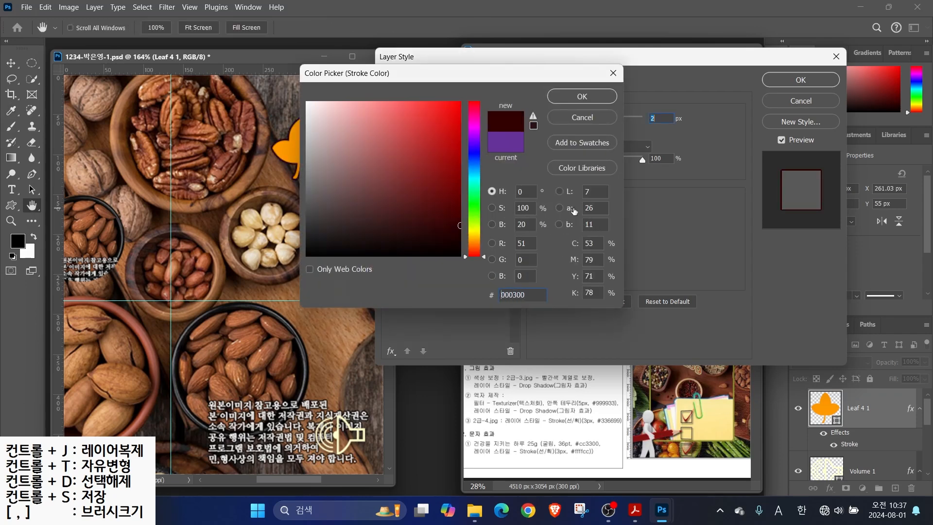
{"action": "key", "text": "Return"}
{"action": "left_click", "coordinate": [797, 80]}
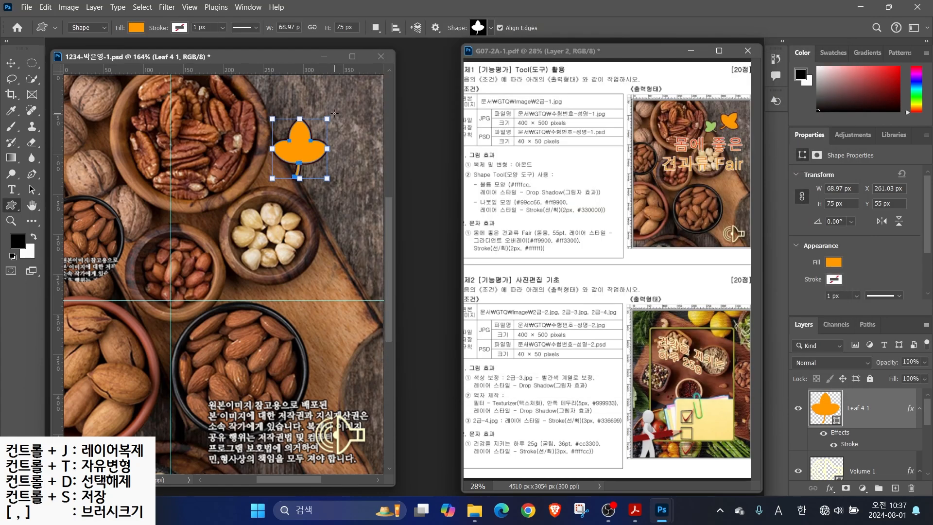
Rotate the leaf about 25 degrees, nudging it up and right
{"action": "key", "text": "ctrl+t"}
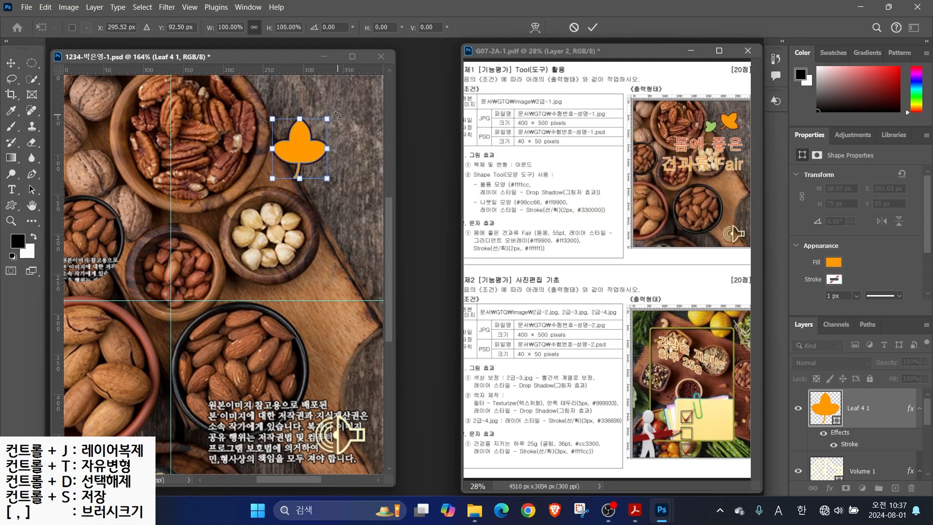
{"action": "left_click_drag", "start_coordinate": [336, 114], "coordinate": [348, 138]}
{"action": "left_click_drag", "start_coordinate": [302, 156], "coordinate": [331, 133]}
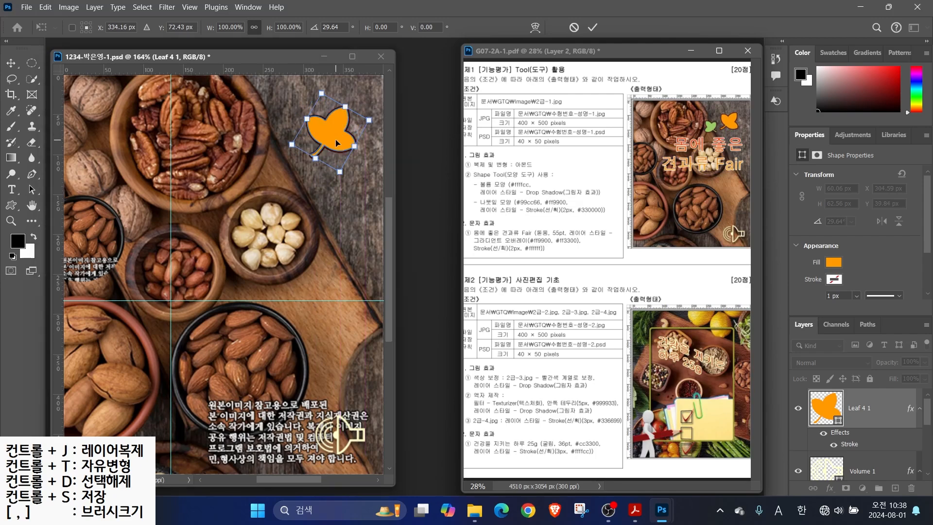
{"action": "key", "text": "Return"}
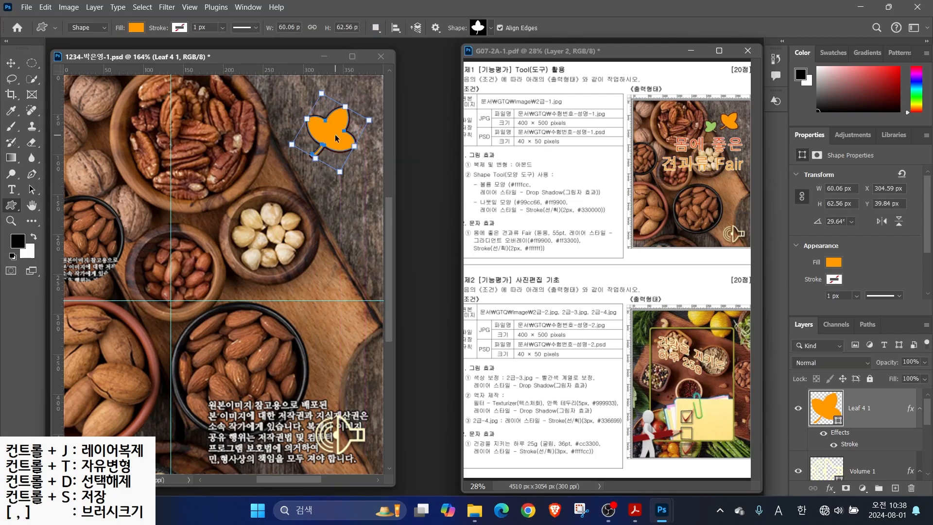
Duplicate the leaf, move the copy left, flip it horizontally and shrink it to 71%
{"action": "key", "text": "ctrl+j"}
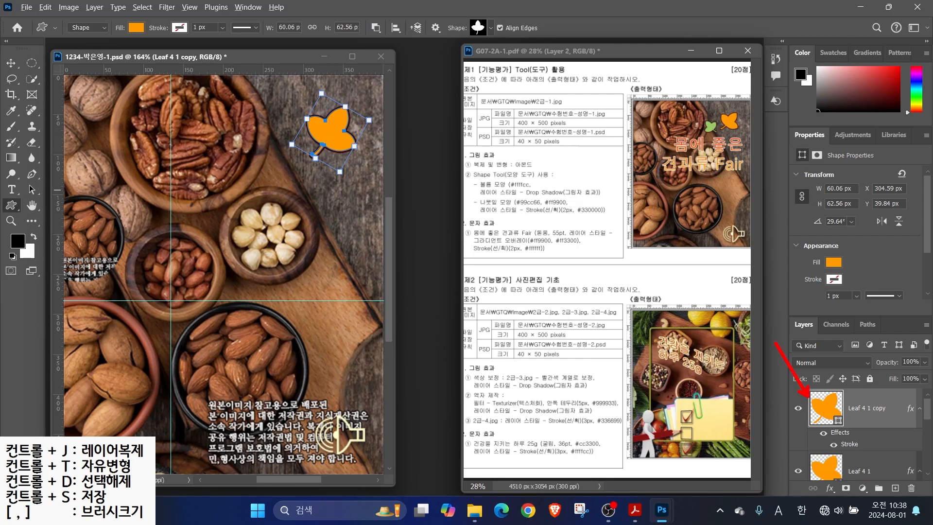
{"action": "key", "text": "v"}
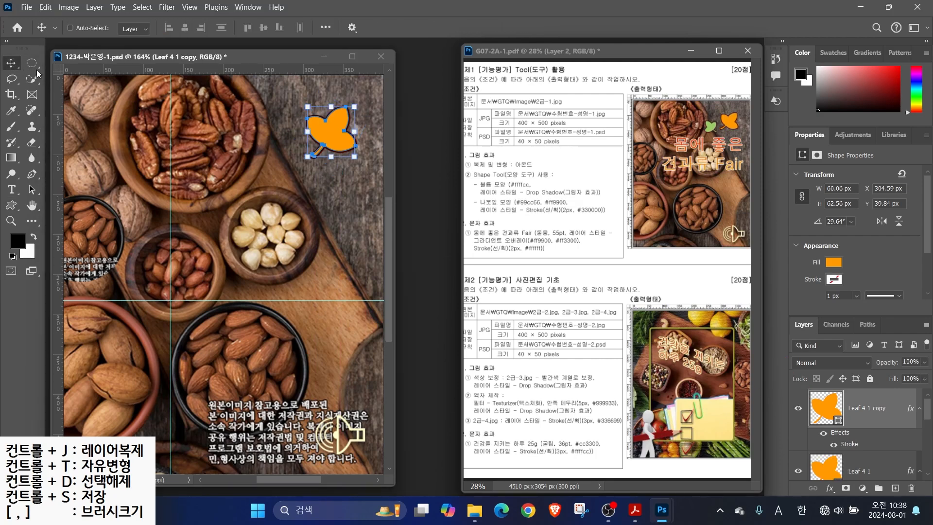
{"action": "left_click_drag", "start_coordinate": [318, 126], "coordinate": [276, 120]}
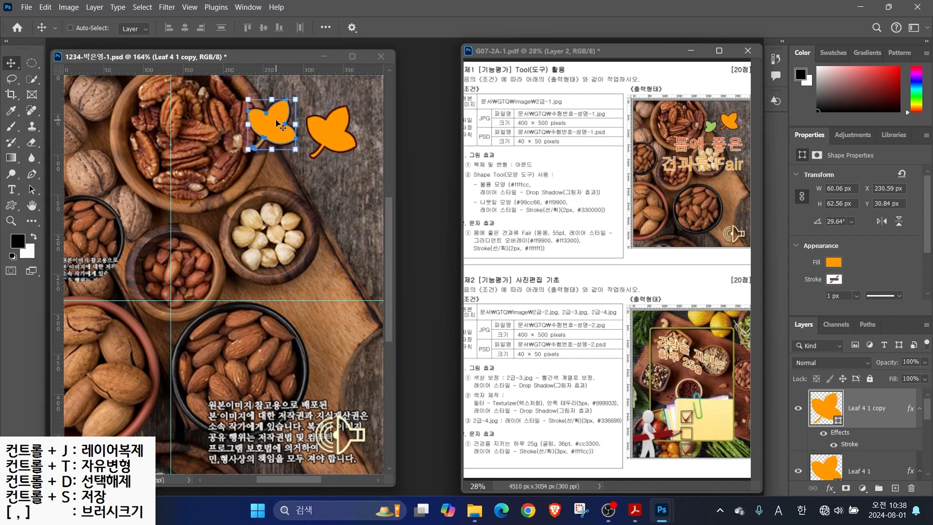
{"action": "key", "text": "ctrl+t"}
{"action": "right_click", "coordinate": [274, 129]}
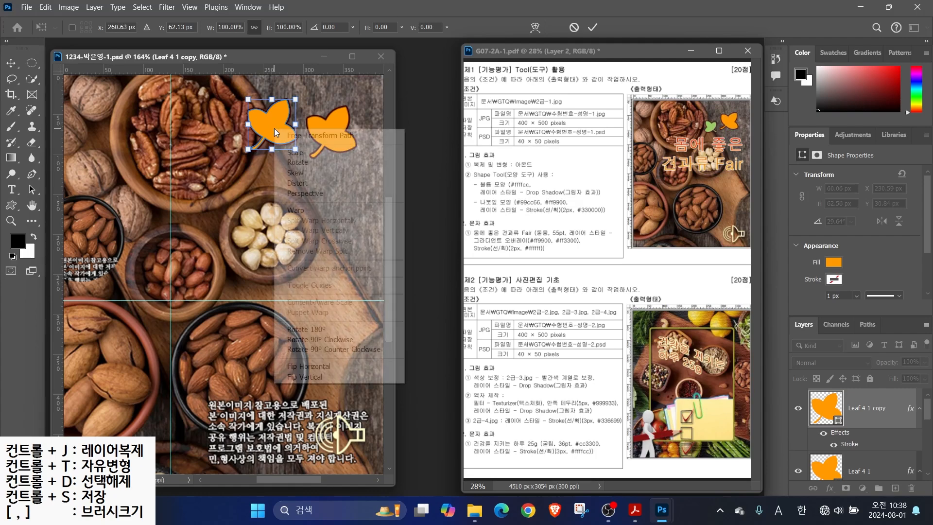
{"action": "left_click", "coordinate": [310, 366]}
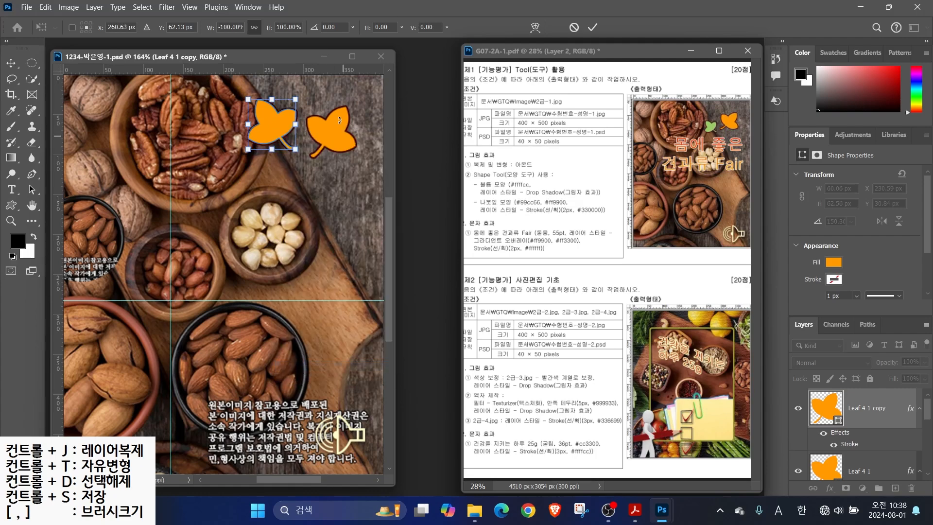
{"action": "left_click_drag", "start_coordinate": [249, 100], "coordinate": [284, 146]}
{"action": "key", "text": "Return"}
Fill the leaf copy with green #99cc66
{"action": "double_click", "coordinate": [814, 415]}
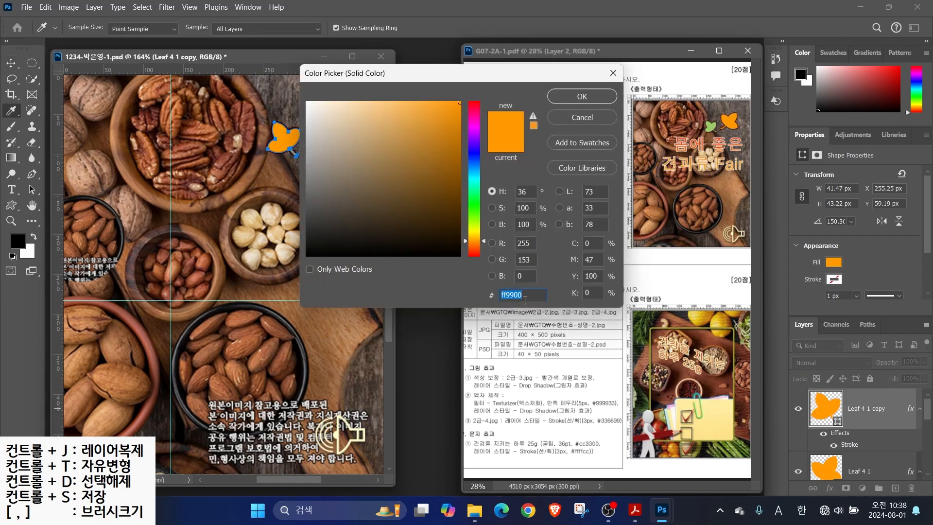
{"action": "type", "text": "99cc66"}
{"action": "key", "text": "Return"}
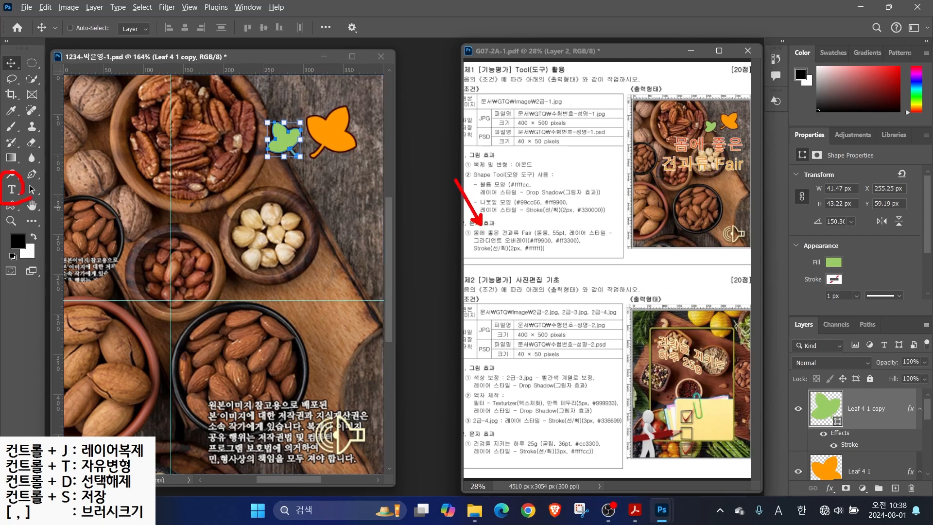
Type the two-line title '몸에 좋은 / 견과류 Fair' above the hazelnuts
{"action": "left_click", "coordinate": [12, 190]}
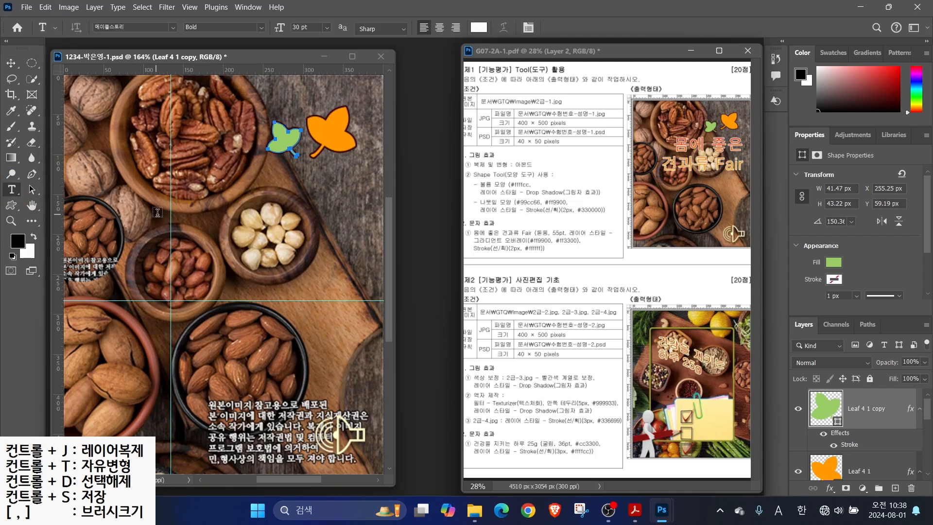
{"action": "left_click", "coordinate": [187, 195]}
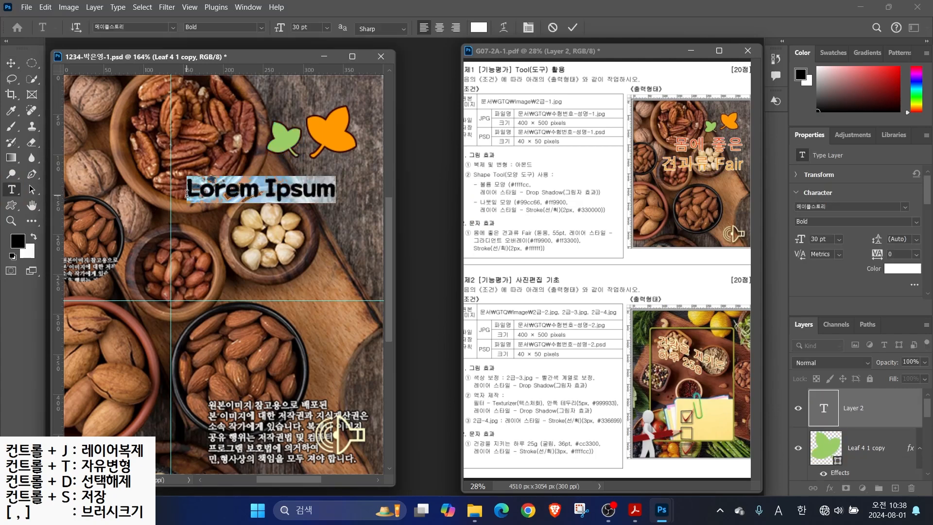
{"action": "type", "text": "몸에 좋은"}
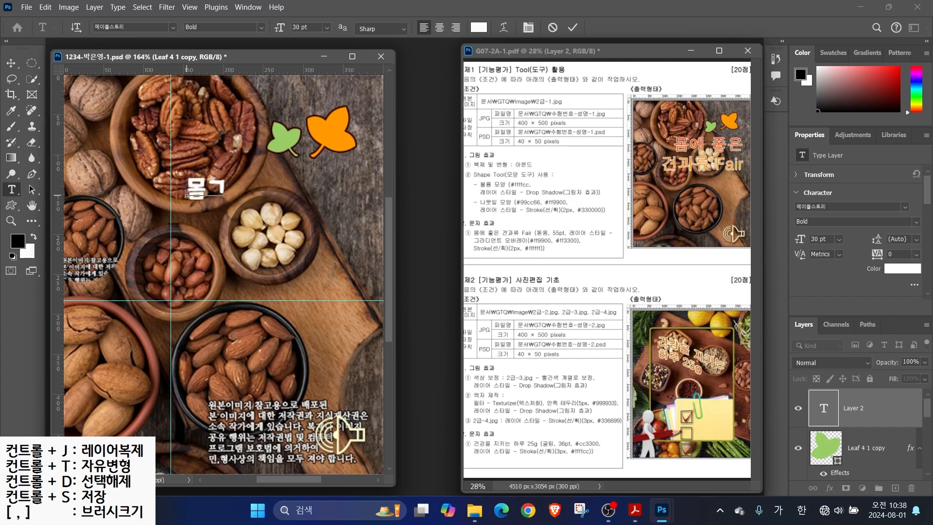
{"action": "key", "text": "Return"}
{"action": "type", "text": "견괄류"}
{"action": "key", "text": "Hangul"}
{"action": "type", "text": "Fair"}
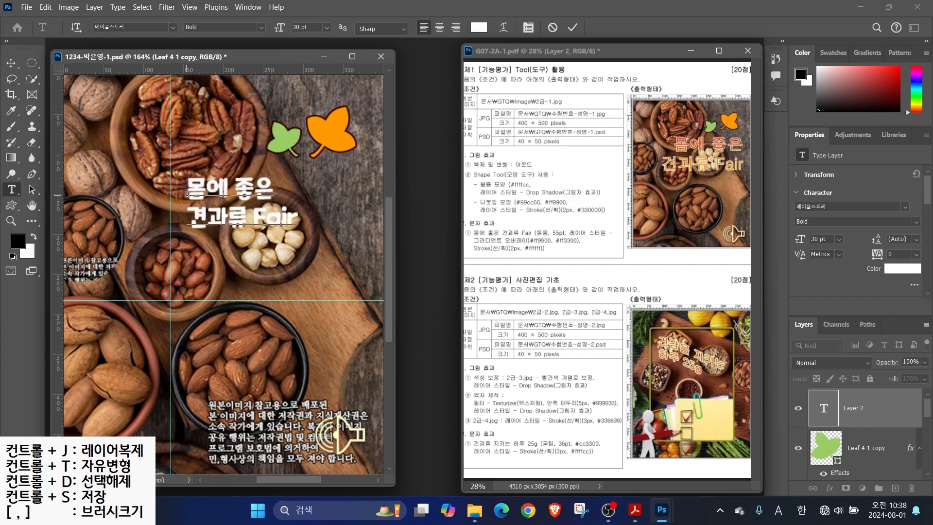
{"action": "key", "text": "ctrl+Return"}
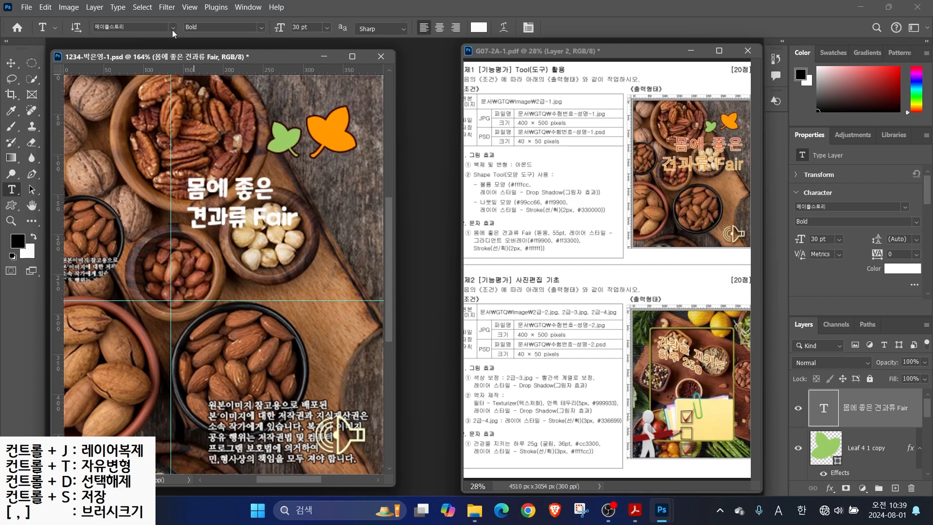
{"action": "mouse_move", "coordinate": [542, 227]}
{"action": "left_mouse_down"}
{"action": "mouse_move", "coordinate": [521, 202]}
{"action": "mouse_move", "coordinate": [564, 222]}
{"action": "mouse_move", "coordinate": [616, 211]}
{"action": "left_mouse_up"}
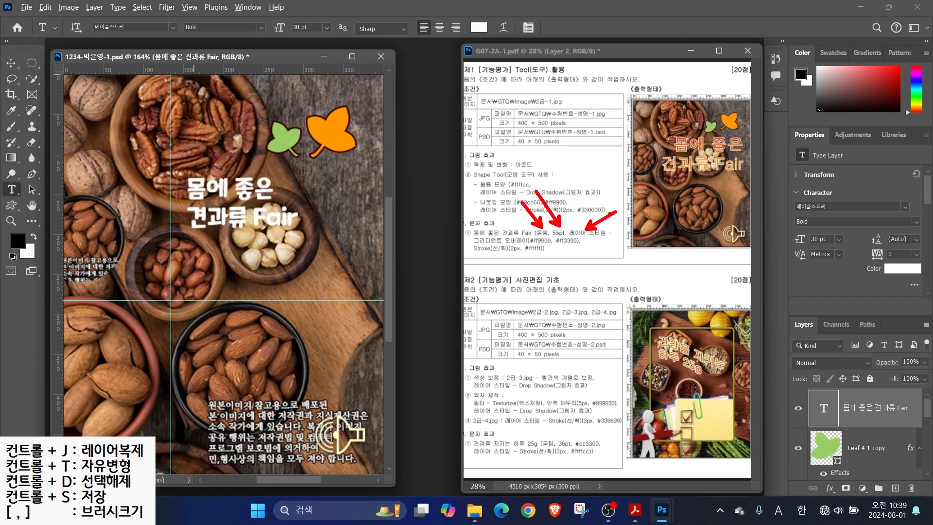
Set the title in 돋움 at 55 pt, right-aligned
{"action": "left_click", "coordinate": [172, 27]}
{"action": "type", "text": "궁서"}
{"action": "left_click", "coordinate": [235, 99]}
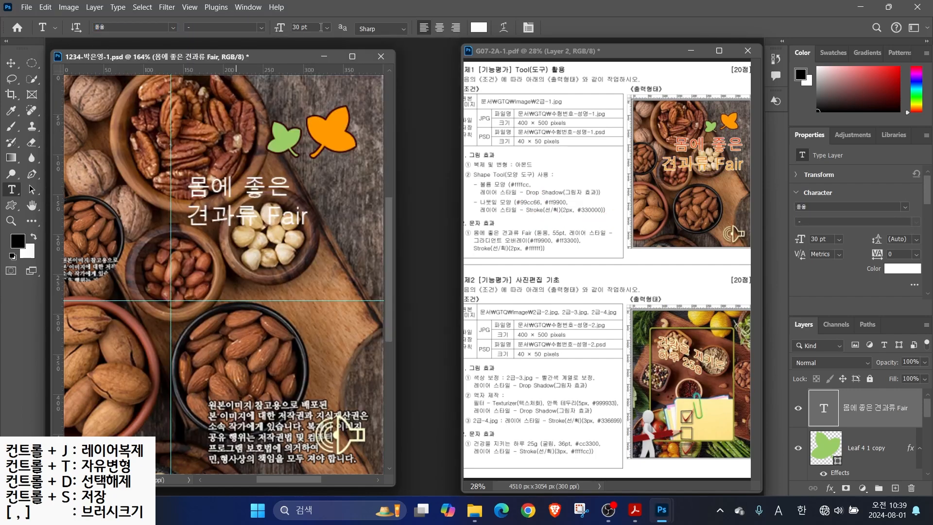
{"action": "type", "text": "55"}
{"action": "key", "text": "Return"}
{"action": "left_click", "coordinate": [456, 27]}
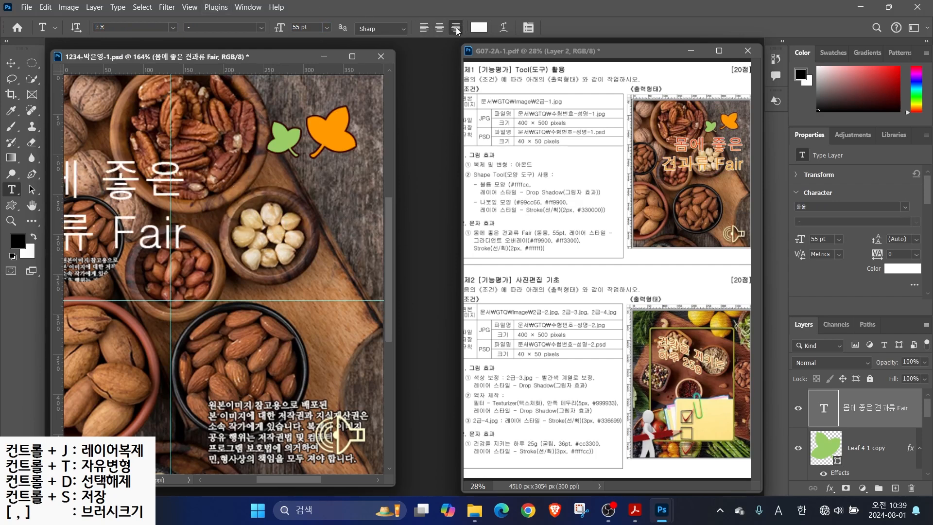
Add a Gradient Overlay effect to the title layer and bring up its gradient for editing
{"action": "left_click", "coordinate": [830, 488]}
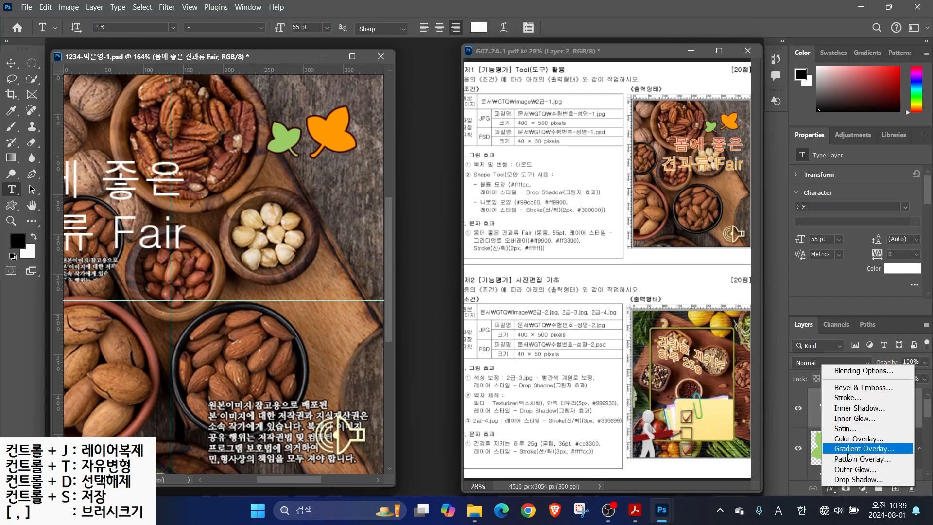
{"action": "left_click", "coordinate": [845, 450]}
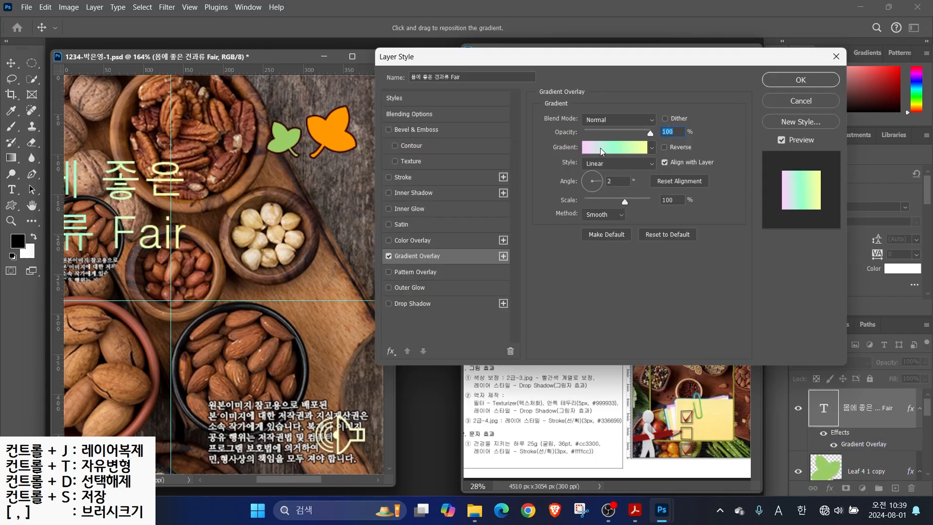
{"action": "key", "text": "alt+2"}
{"action": "left_click_drag", "start_coordinate": [612, 145], "coordinate": [659, 87]}
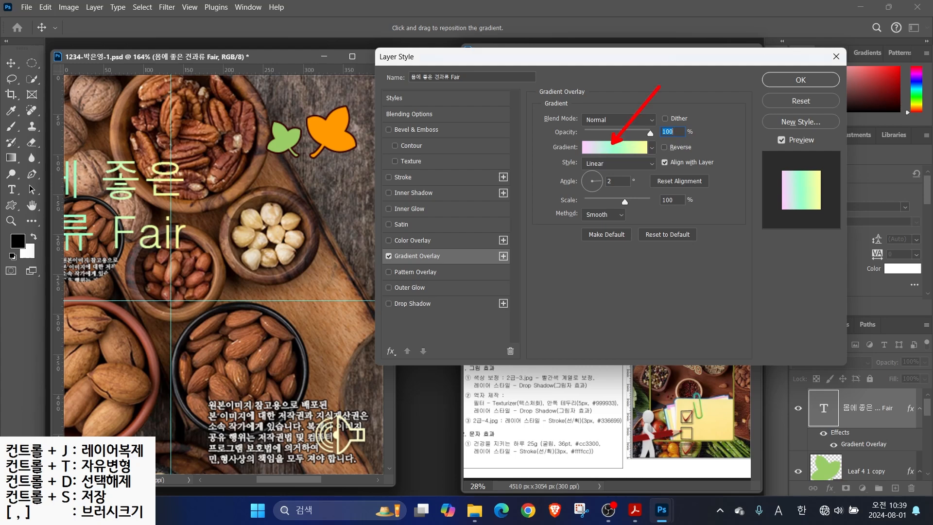
{"action": "left_click", "coordinate": [615, 148]}
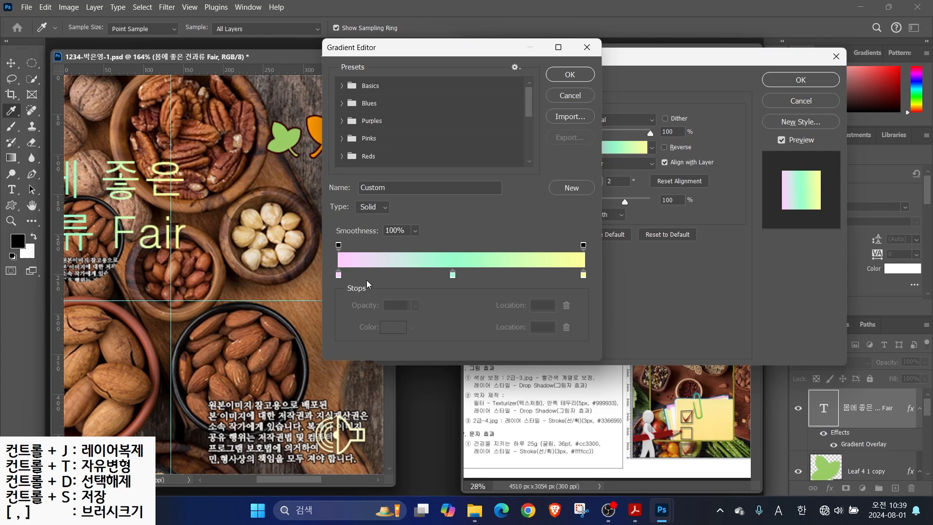
{"action": "key", "text": "alt"}
{"action": "mouse_move", "coordinate": [354, 287]}
{"action": "left_mouse_down"}
{"action": "mouse_move", "coordinate": [328, 289]}
{"action": "mouse_move", "coordinate": [352, 265]}
{"action": "left_mouse_up"}
{"action": "mouse_move", "coordinate": [601, 290]}
{"action": "left_mouse_down"}
{"action": "mouse_move", "coordinate": [573, 262]}
{"action": "mouse_move", "coordinate": [611, 289]}
{"action": "left_mouse_up"}
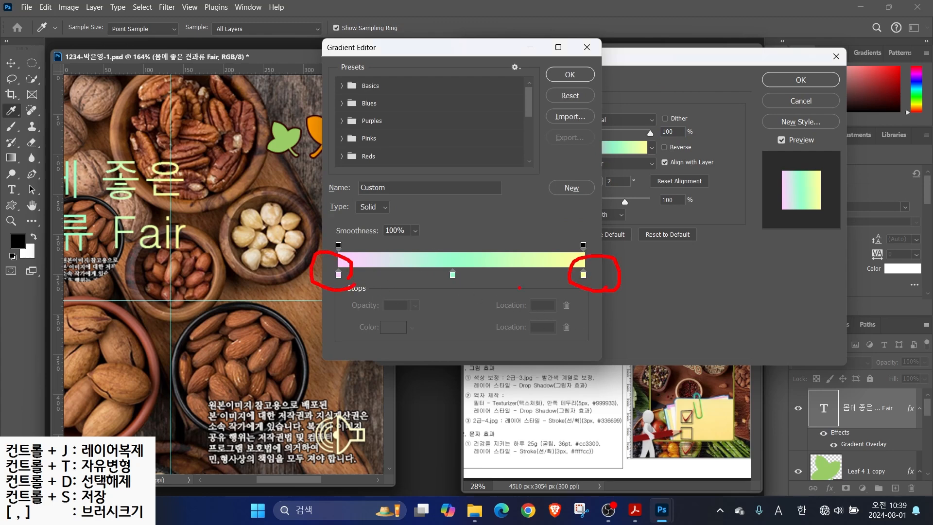
{"action": "left_click_drag", "start_coordinate": [468, 266], "coordinate": [433, 274]}
{"action": "mouse_move", "coordinate": [436, 259]}
{"action": "left_mouse_down"}
{"action": "mouse_move", "coordinate": [489, 338]}
{"action": "mouse_move", "coordinate": [493, 328]}
{"action": "mouse_move", "coordinate": [534, 424]}
{"action": "left_mouse_up"}
{"action": "mouse_move", "coordinate": [525, 391]}
{"action": "left_mouse_down"}
{"action": "mouse_move", "coordinate": [530, 415]}
{"action": "mouse_move", "coordinate": [505, 423]}
{"action": "left_mouse_up"}
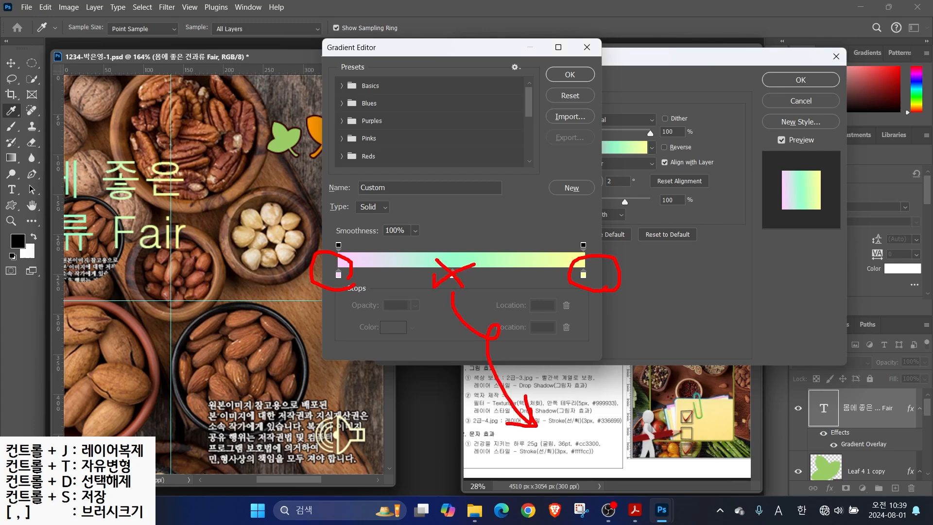
{"action": "key", "text": "Escape"}
Make the gradient run from orange #ff9900 to red #ff3300 at a 93° angle, without the middle stop
{"action": "left_click_drag", "start_coordinate": [453, 275], "coordinate": [469, 400]}
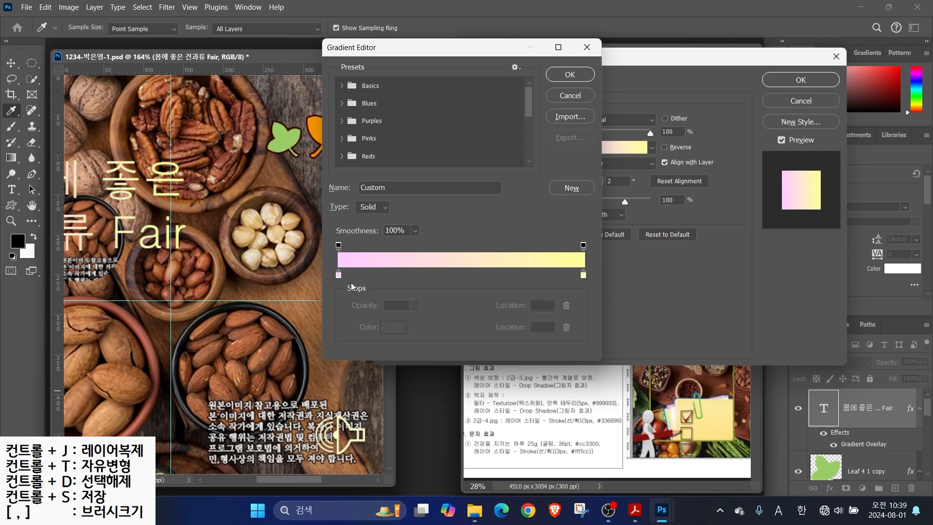
{"action": "double_click", "coordinate": [339, 275]}
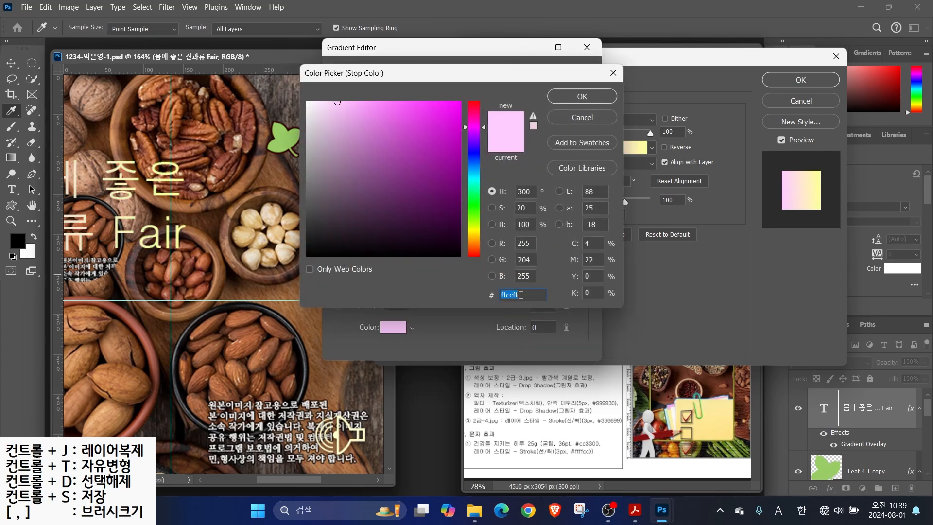
{"action": "type", "text": "ff9900"}
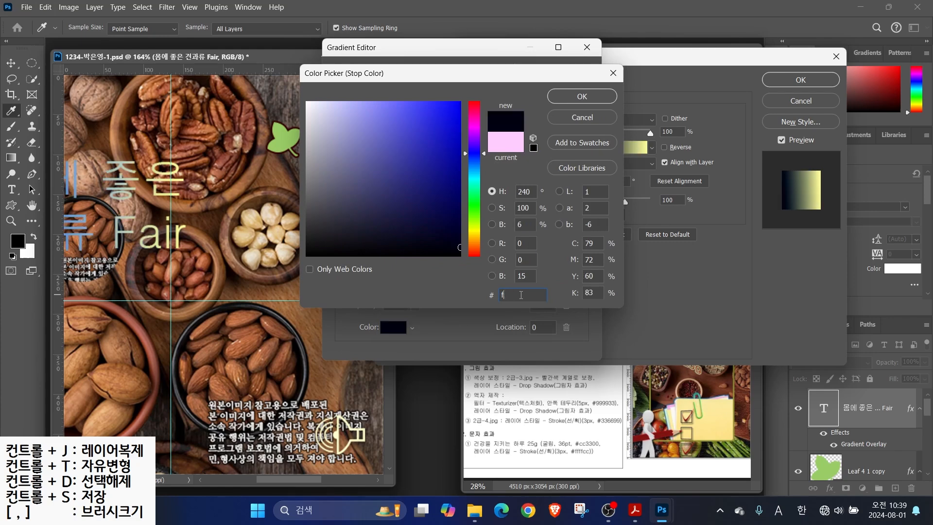
{"action": "key", "text": "Return"}
{"action": "double_click", "coordinate": [583, 276]}
{"action": "type", "text": "ff3300"}
{"action": "key", "text": "Return"}
{"action": "left_click", "coordinate": [561, 73]}
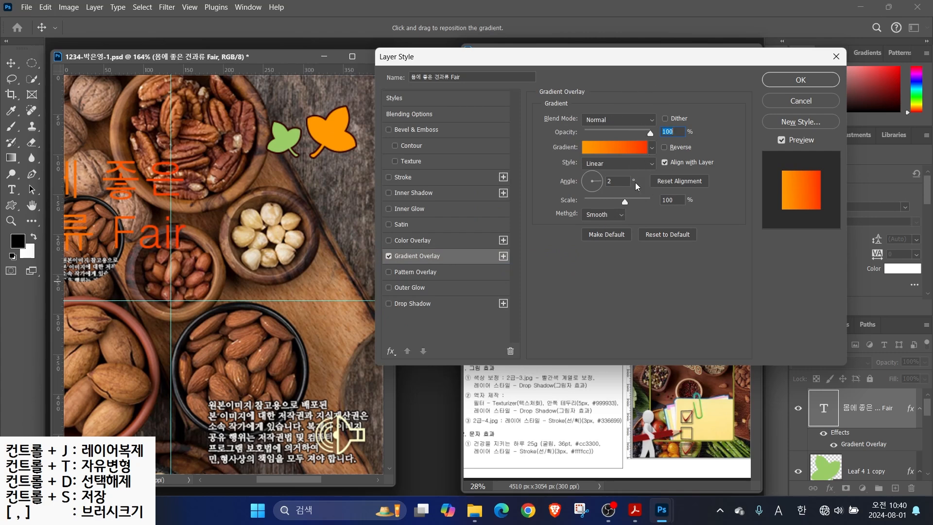
{"action": "left_click_drag", "start_coordinate": [598, 182], "coordinate": [594, 177]}
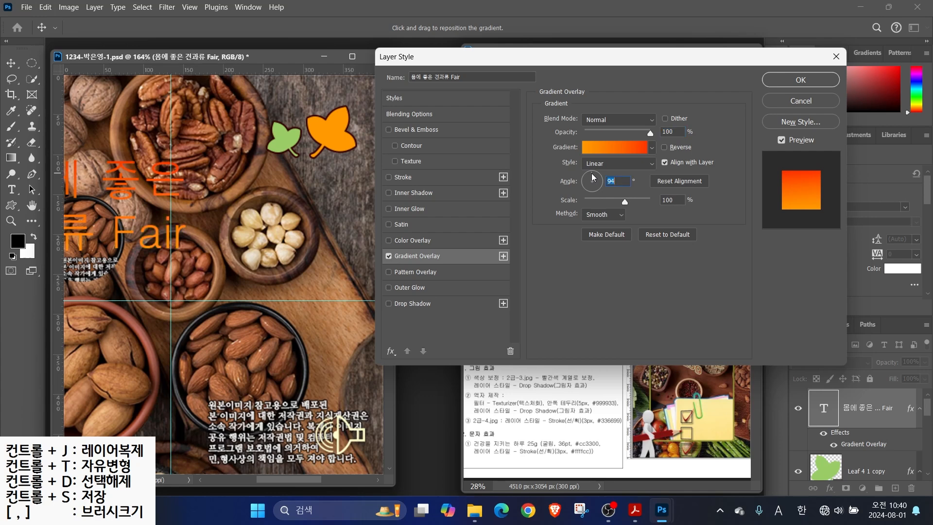
{"action": "left_click_drag", "start_coordinate": [594, 176], "coordinate": [595, 176]}
Add a 2 px outside white (#ffffff) Stroke and apply the layer style
{"action": "left_click", "coordinate": [410, 179]}
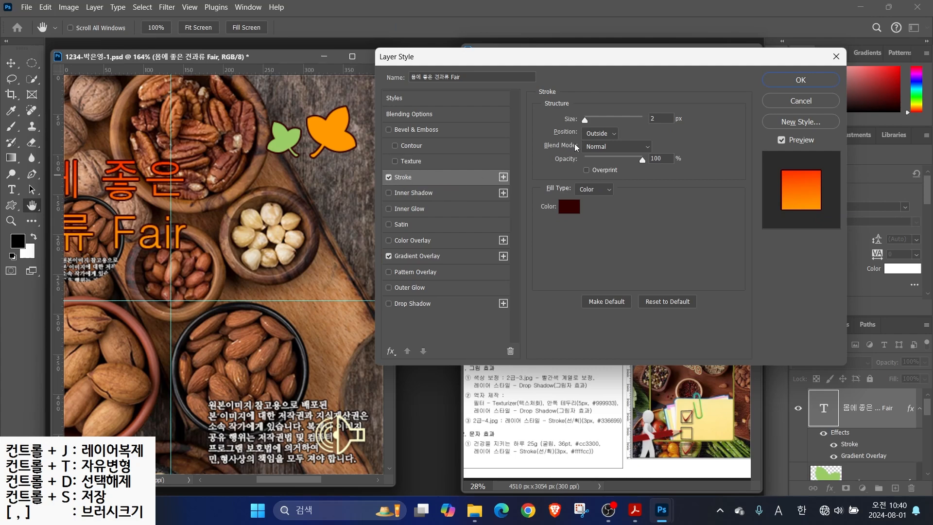
{"action": "left_click", "coordinate": [573, 215]}
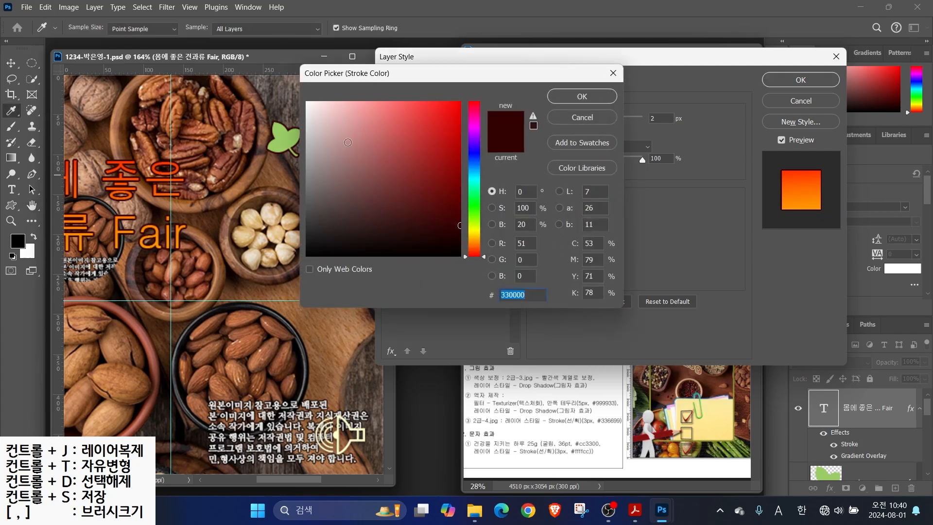
{"action": "left_click_drag", "start_coordinate": [346, 140], "coordinate": [258, 74]}
{"action": "left_click", "coordinate": [573, 98]}
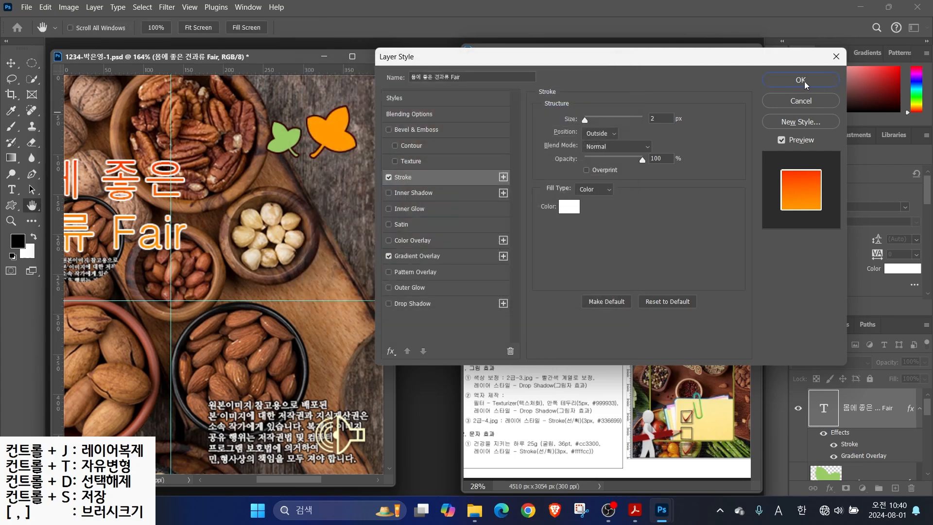
{"action": "left_click", "coordinate": [805, 82]}
{"action": "left_click", "coordinate": [10, 63]}
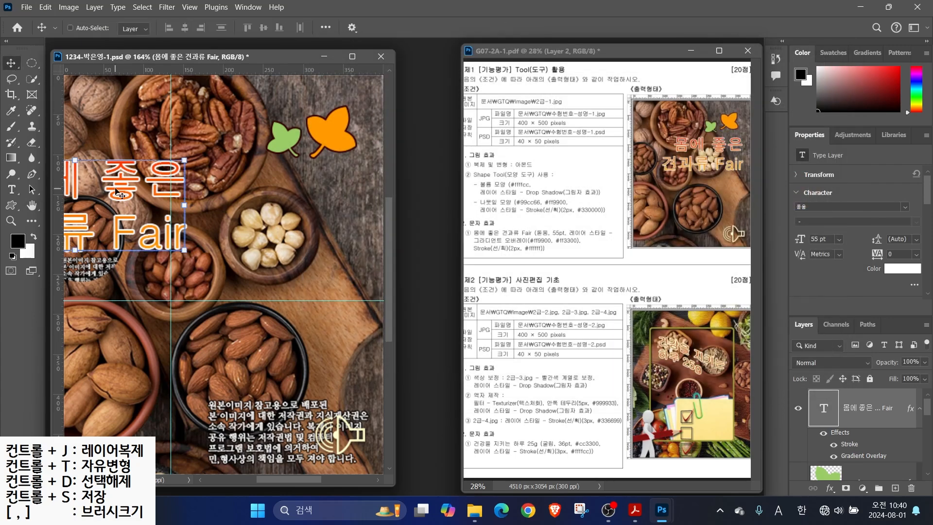
Move the 몸에 좋은 견과류 Fair title to the photo's upper centre and clear all guides
{"action": "left_click_drag", "start_coordinate": [121, 196], "coordinate": [303, 204]}
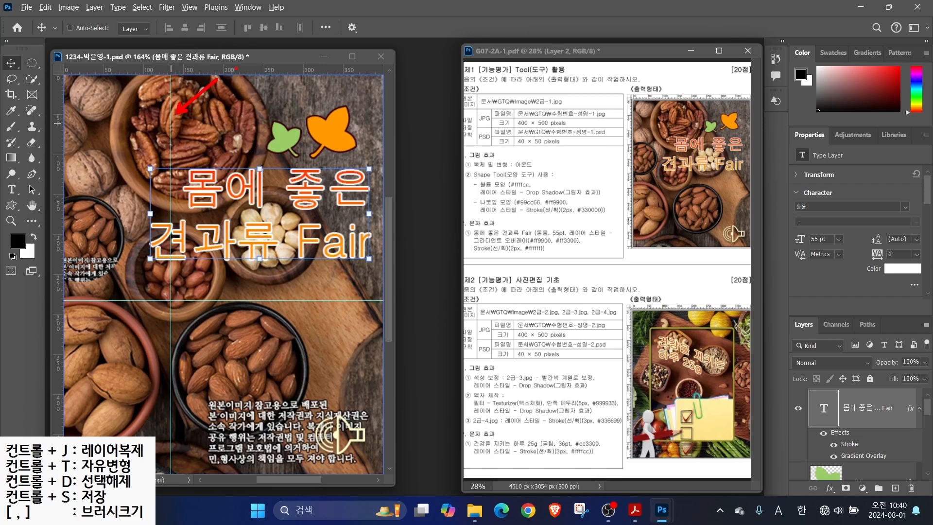
{"action": "left_click", "coordinate": [190, 7]}
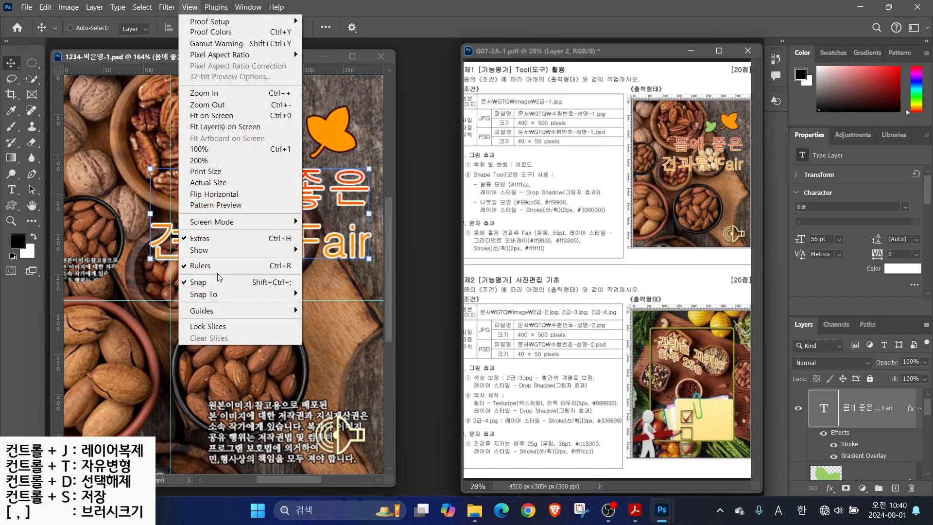
{"action": "mouse_move", "coordinate": [218, 311]}
{"action": "left_click", "coordinate": [333, 335]}
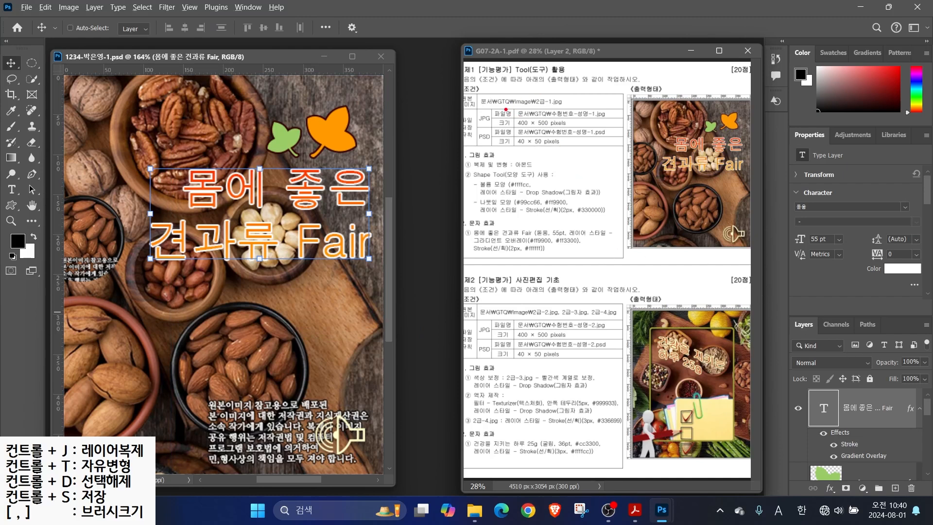
{"action": "left_click_drag", "start_coordinate": [519, 115], "coordinate": [496, 71]}
{"action": "mouse_move", "coordinate": [495, 125]}
{"action": "left_mouse_down"}
{"action": "mouse_move", "coordinate": [475, 124]}
{"action": "mouse_move", "coordinate": [490, 104]}
{"action": "left_mouse_up"}
{"action": "mouse_move", "coordinate": [522, 149]}
{"action": "left_mouse_down"}
{"action": "mouse_move", "coordinate": [498, 176]}
{"action": "mouse_move", "coordinate": [484, 127]}
{"action": "left_mouse_up"}
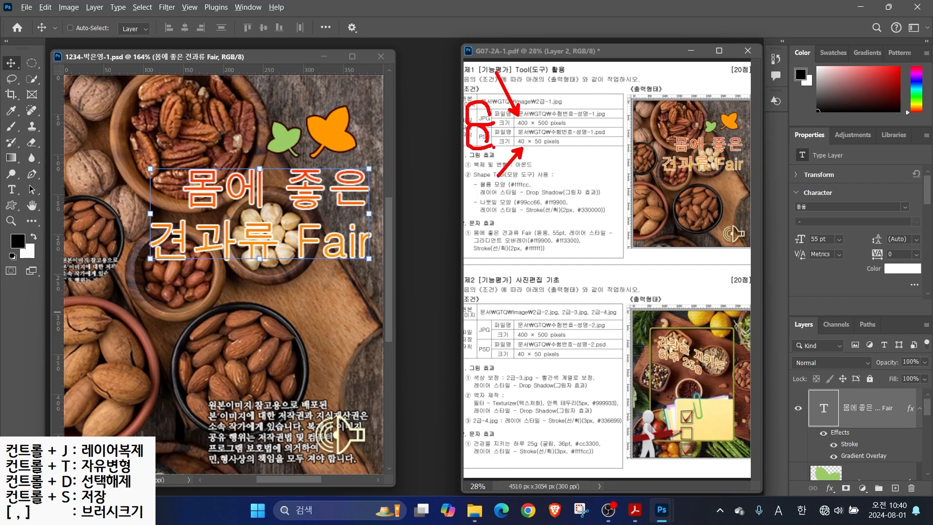
{"action": "key", "text": "Escape"}
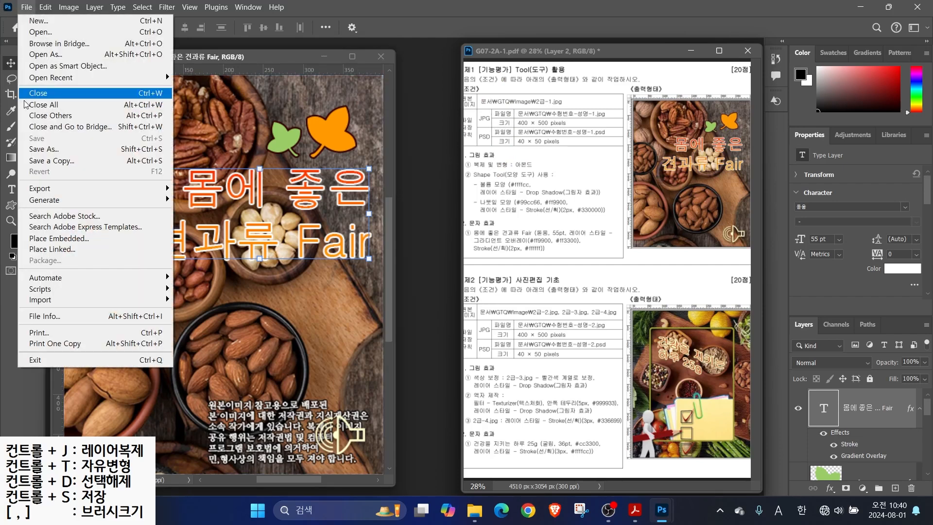
Save a JPEG copy under the original name, without the ' copy' suffix, at Quality 12
{"action": "left_click", "coordinate": [41, 149]}
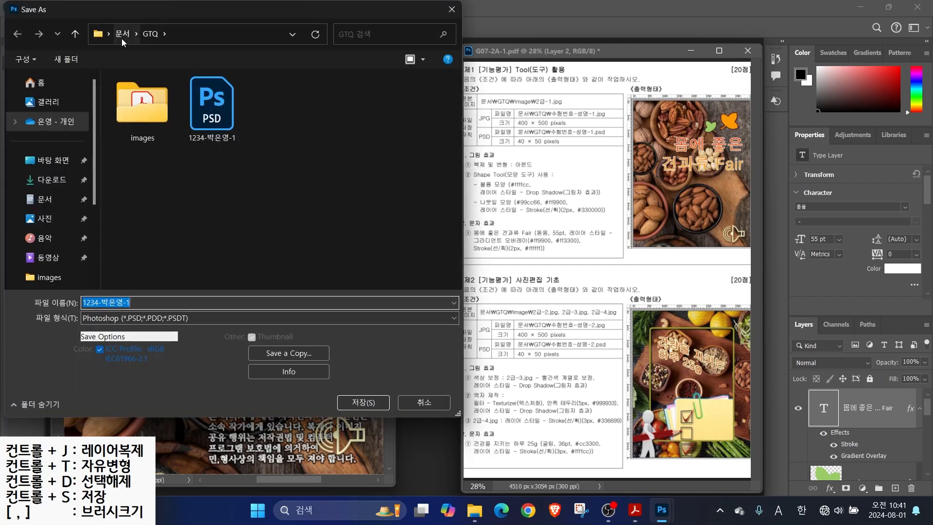
{"action": "left_click", "coordinate": [113, 319]}
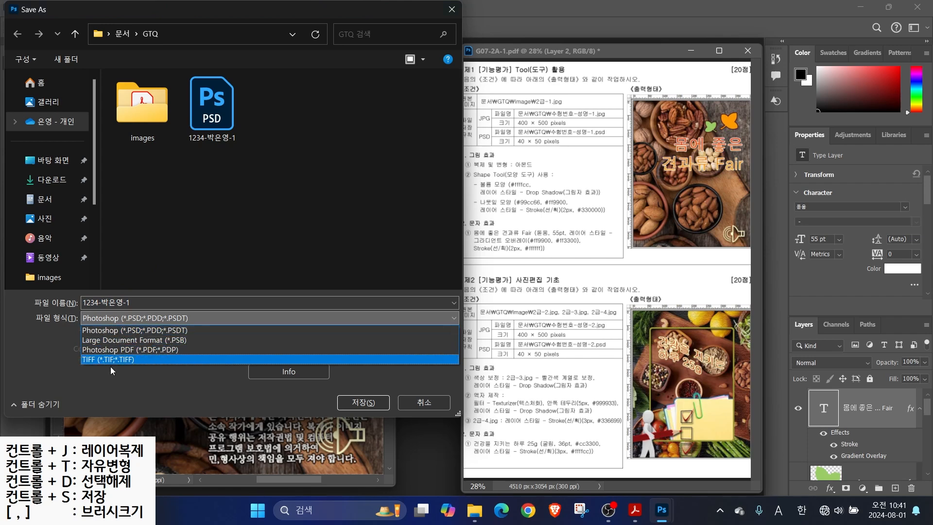
{"action": "left_click", "coordinate": [36, 359]}
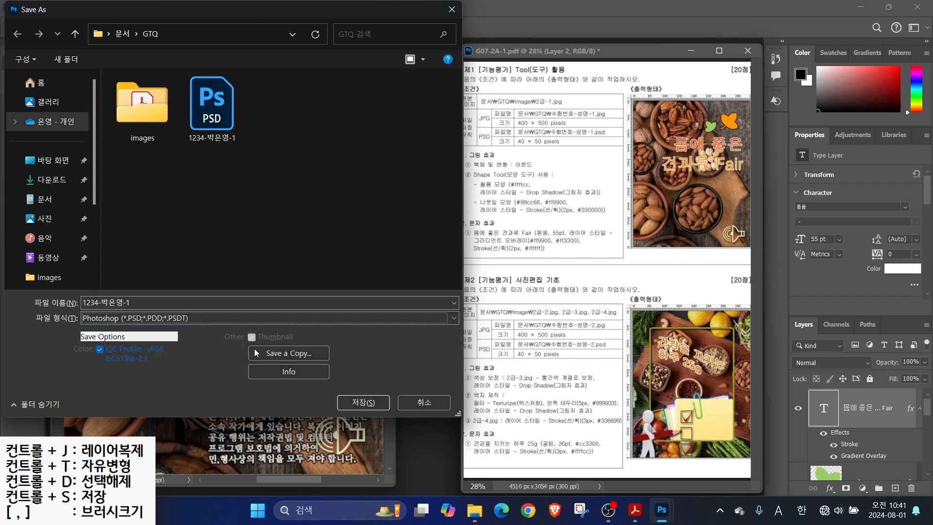
{"action": "left_click", "coordinate": [289, 354]}
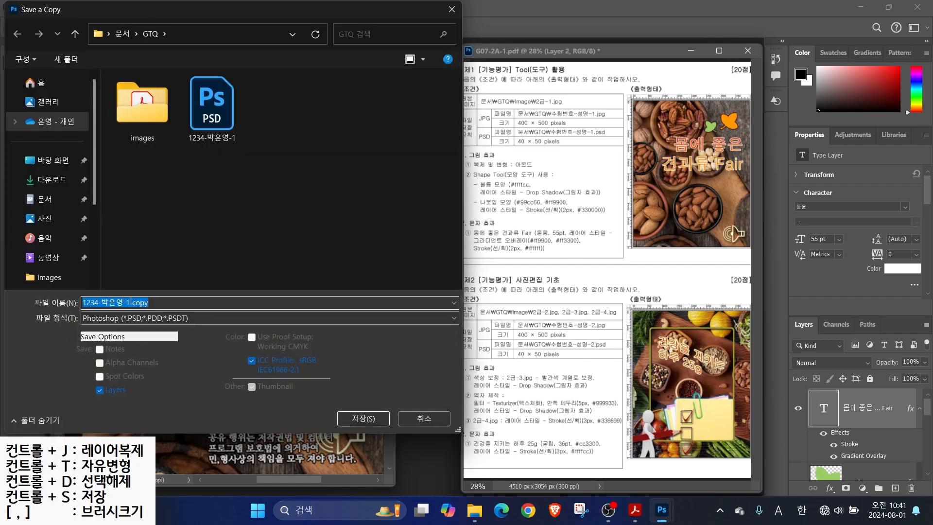
{"action": "left_click_drag", "start_coordinate": [130, 302], "coordinate": [169, 306]}
{"action": "key", "text": "BackSpace"}
{"action": "left_click", "coordinate": [100, 317]}
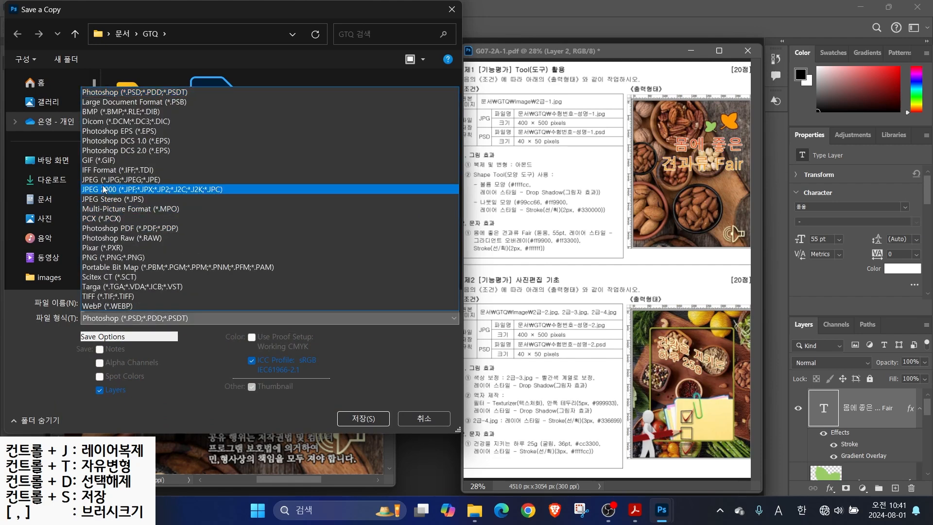
{"action": "left_click", "coordinate": [103, 179]}
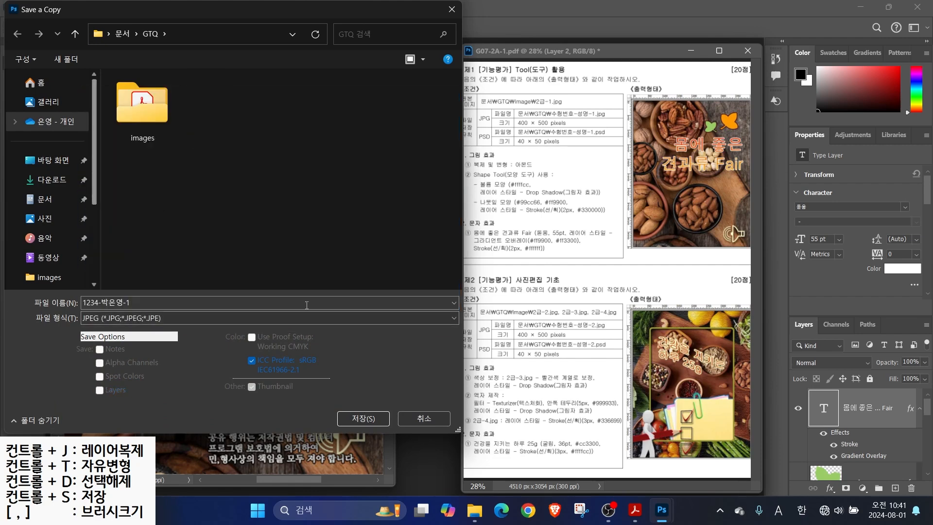
{"action": "left_click", "coordinate": [362, 419]}
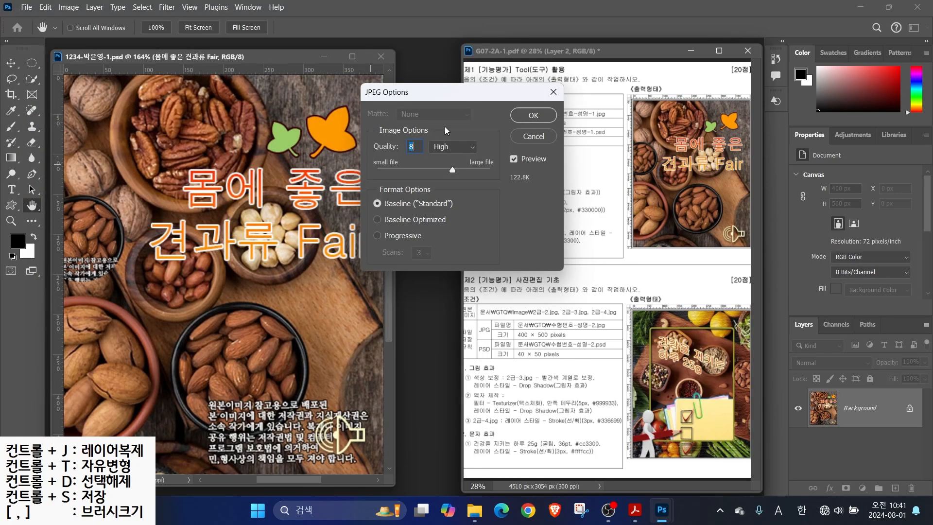
{"action": "left_click_drag", "start_coordinate": [455, 168], "coordinate": [507, 175]}
{"action": "left_click", "coordinate": [532, 114]}
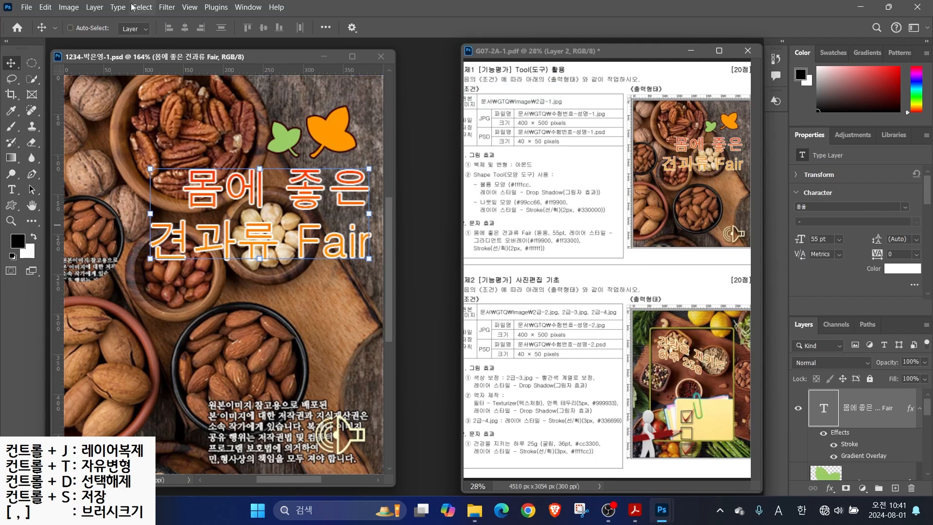
Resize the nut design to 40 × 50 pixels in Image Size
{"action": "left_click_drag", "start_coordinate": [526, 141], "coordinate": [499, 169]}
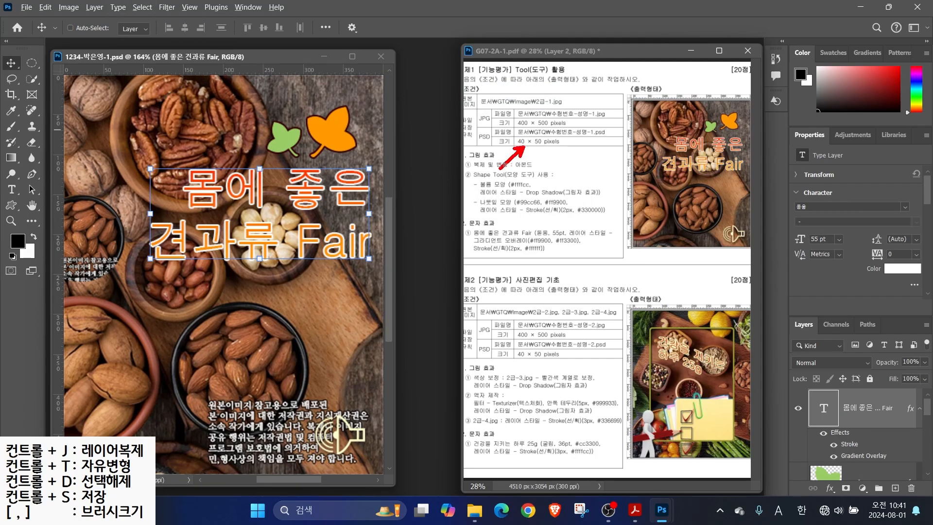
{"action": "left_click", "coordinate": [69, 6]}
{"action": "left_click", "coordinate": [86, 92]}
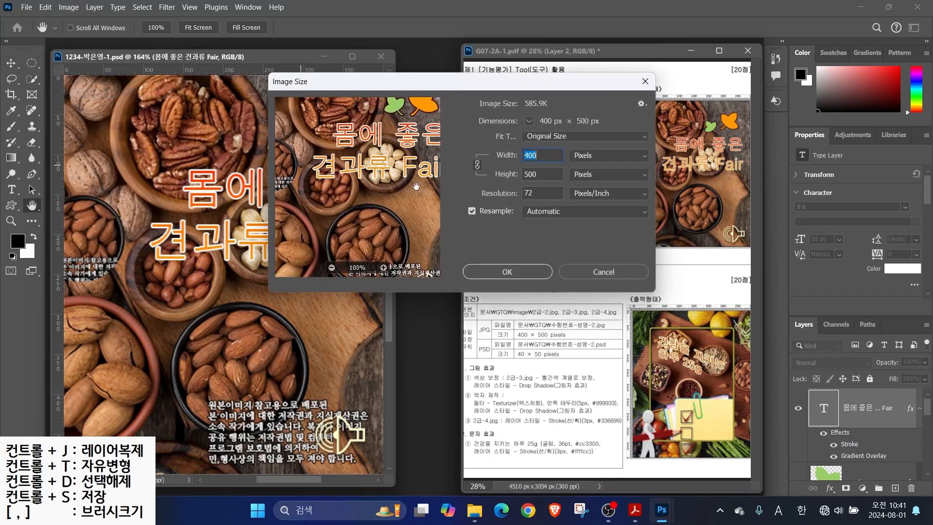
{"action": "type", "text": "40"}
{"action": "key", "text": "Return"}
{"action": "key", "text": "v"}
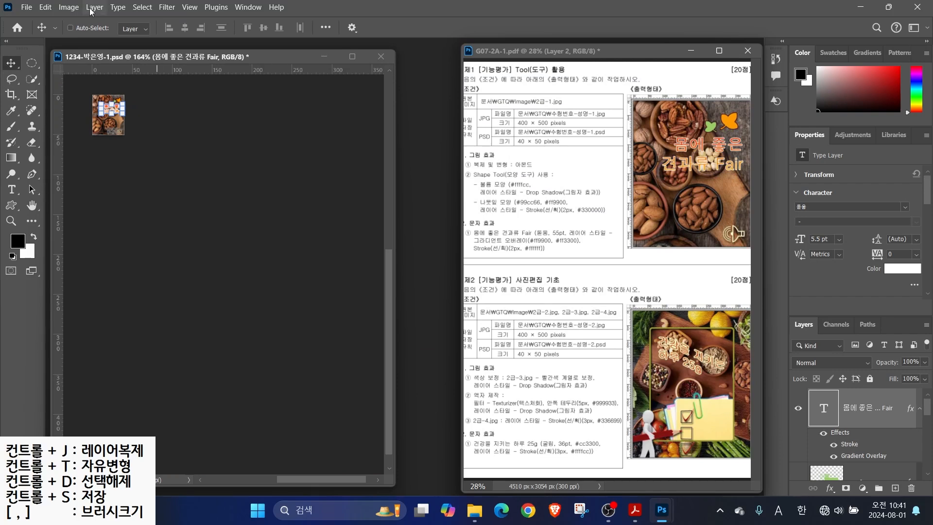
Save the resized design as the PSD and close its document
{"action": "left_click", "coordinate": [26, 8]}
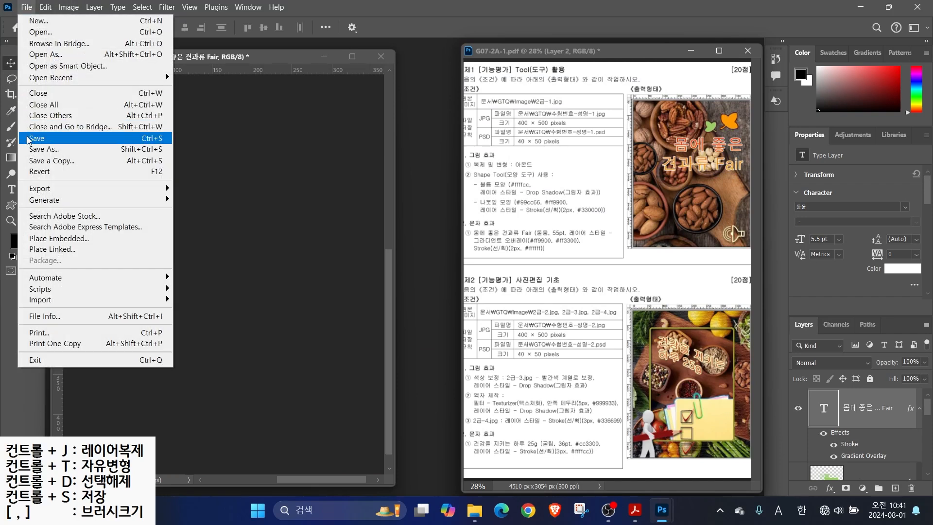
{"action": "left_click", "coordinate": [29, 139]}
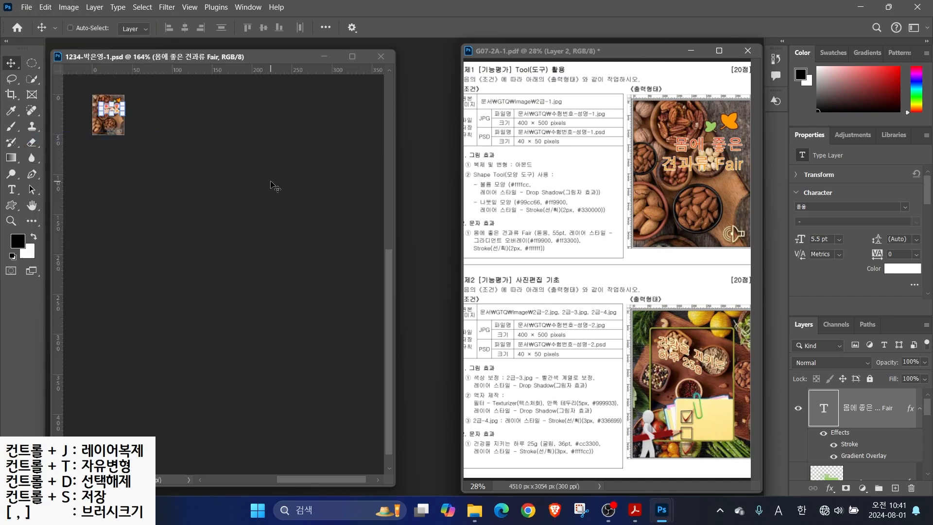
{"action": "key", "text": "ctrl+w"}
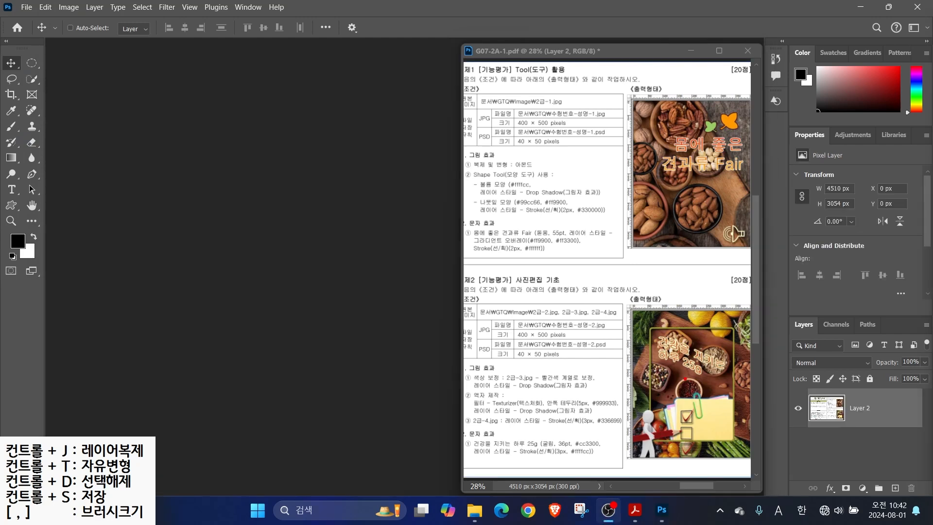
{"action": "left_click_drag", "start_coordinate": [510, 317], "coordinate": [591, 346]}
{"action": "left_click_drag", "start_coordinate": [569, 377], "coordinate": [534, 343]}
{"action": "key", "text": "Escape"}
{"action": "left_click", "coordinate": [24, 8]}
Create a 400×500 px, 72 ppi, RGB 8-bit white document named with the exam number and candidate's name
{"action": "left_click", "coordinate": [24, 8]}
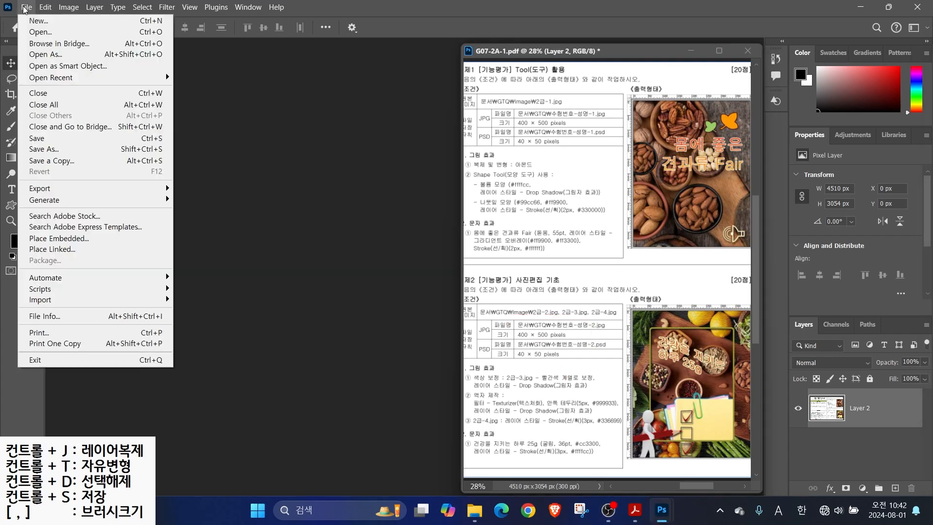
{"action": "left_click", "coordinate": [31, 21]}
{"action": "left_click", "coordinate": [620, 95]}
{"action": "type", "text": "1234-"}
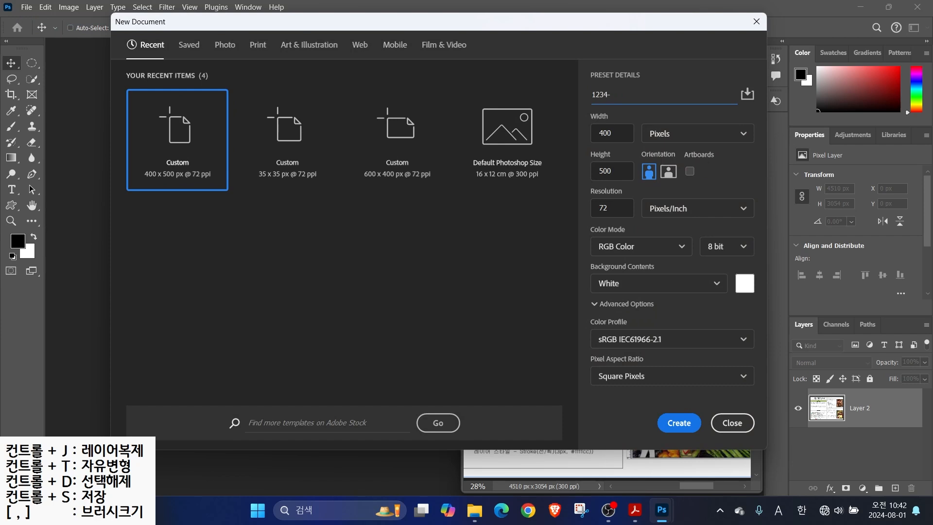
{"action": "left_click_drag", "start_coordinate": [640, 116], "coordinate": [697, 147]}
{"action": "mouse_move", "coordinate": [542, 88]}
{"action": "left_mouse_down"}
{"action": "mouse_move", "coordinate": [594, 128]}
{"action": "mouse_move", "coordinate": [593, 161]}
{"action": "left_mouse_up"}
{"action": "mouse_move", "coordinate": [595, 206]}
{"action": "left_mouse_down"}
{"action": "mouse_move", "coordinate": [555, 232]}
{"action": "mouse_move", "coordinate": [555, 309]}
{"action": "left_mouse_up"}
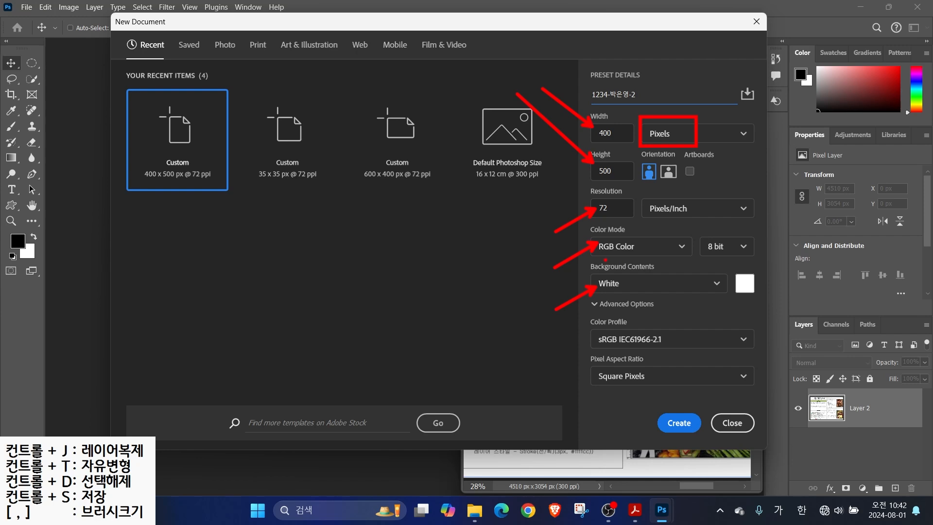
{"action": "left_click_drag", "start_coordinate": [603, 255], "coordinate": [754, 253]}
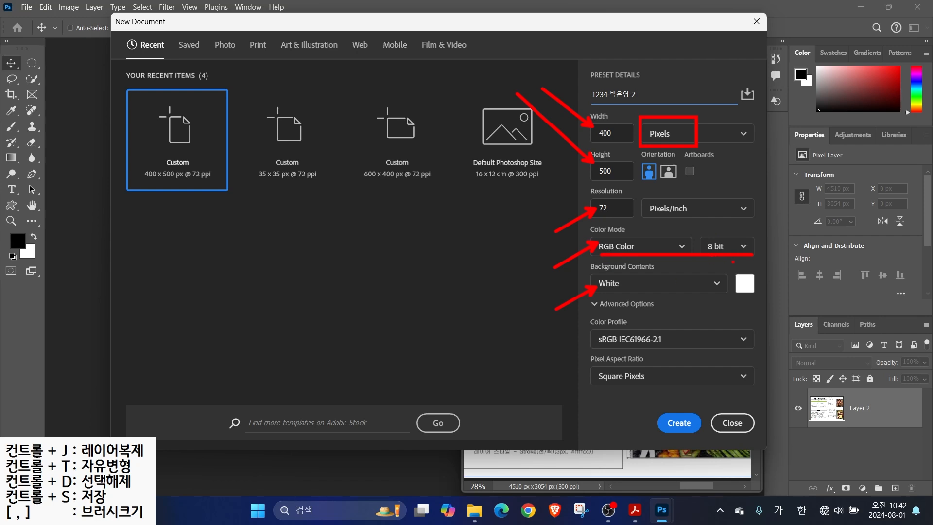
{"action": "key", "text": "Escape"}
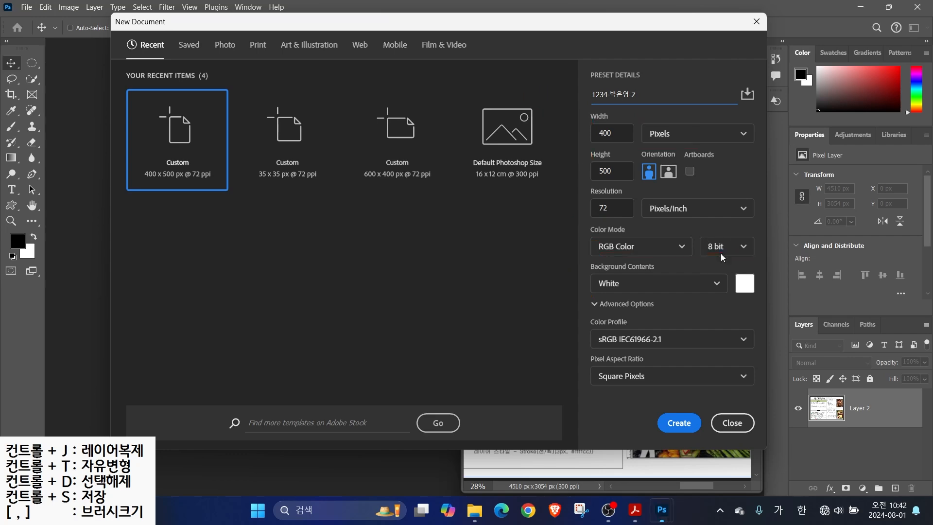
{"action": "left_click", "coordinate": [679, 422]}
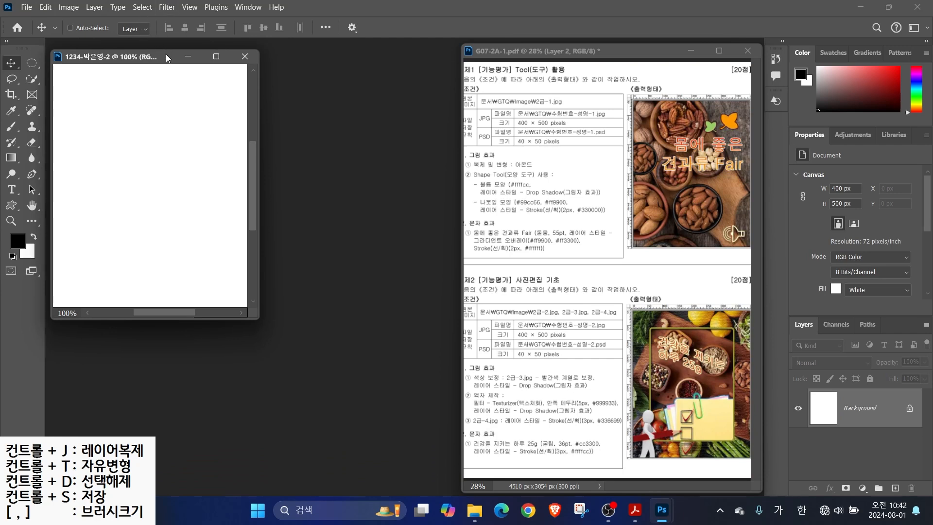
Show rulers and fit the blank 400×500 canvas to the window
{"action": "key", "text": "ctrl+r"}
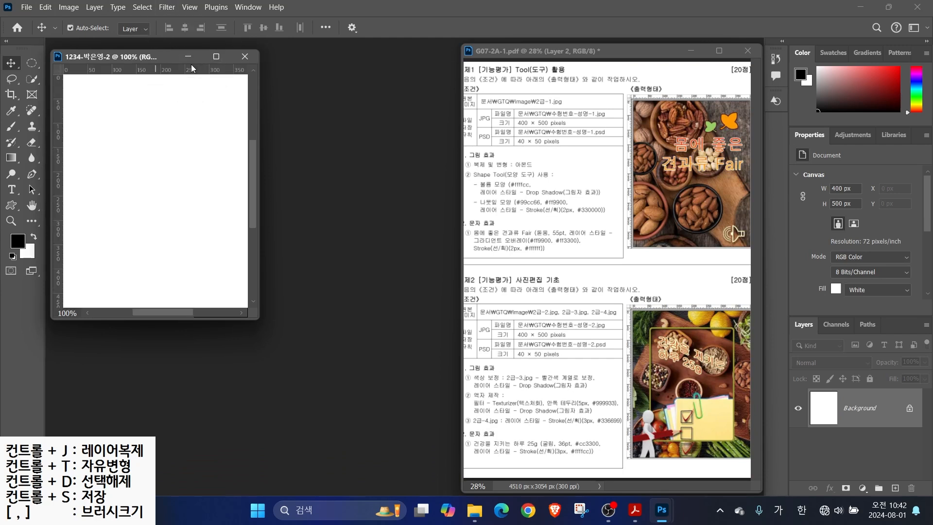
{"action": "double_click", "coordinate": [32, 206]}
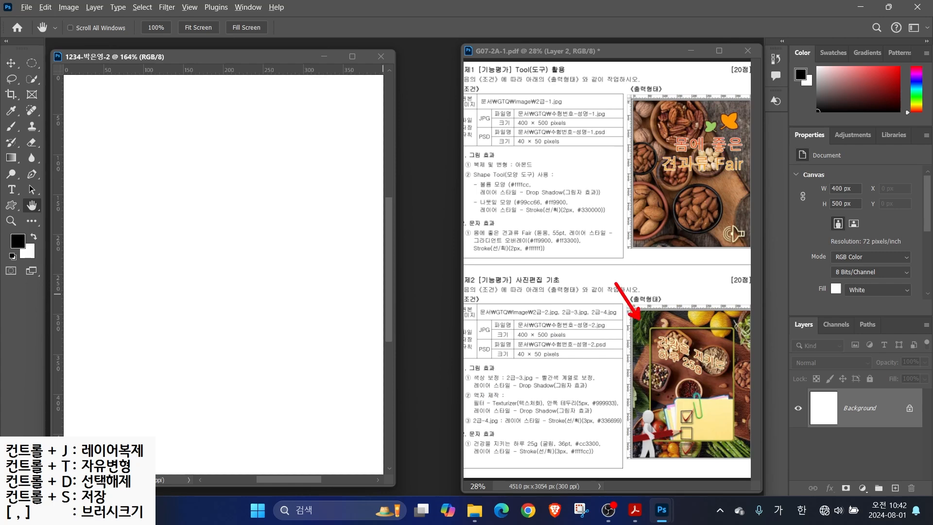
{"action": "mouse_move", "coordinate": [454, 388]}
{"action": "left_mouse_down"}
{"action": "mouse_move", "coordinate": [534, 411]}
{"action": "mouse_move", "coordinate": [624, 415]}
{"action": "left_mouse_up"}
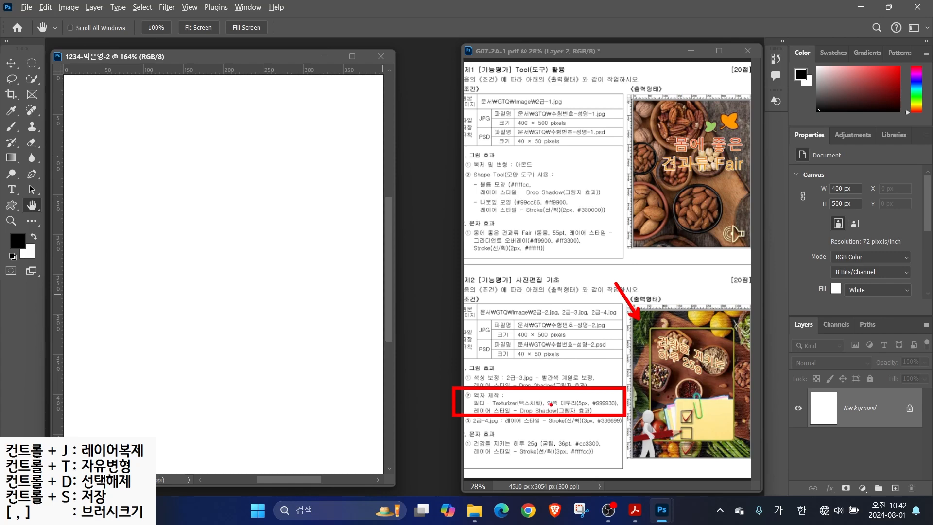
{"action": "key", "text": "Escape"}
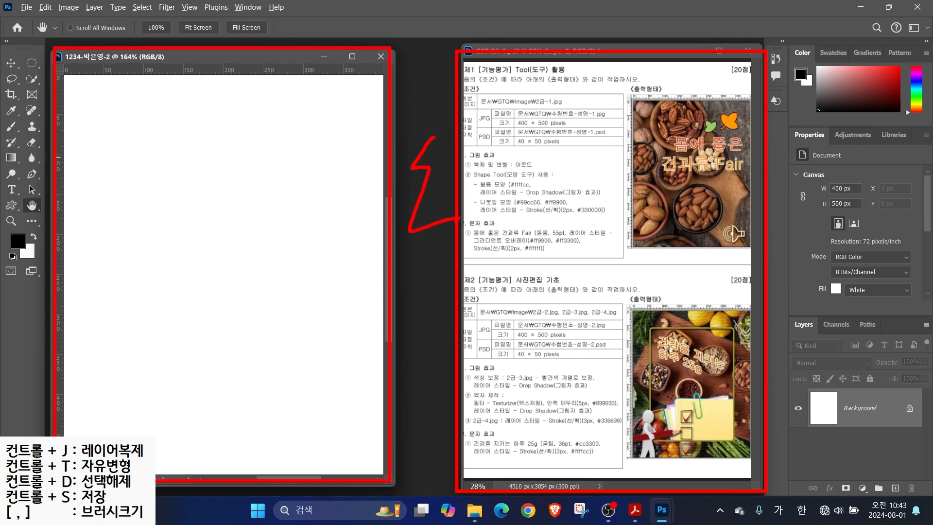
Open the 2급-2.jpg vegetable photo from the images folder
{"action": "double_click", "coordinate": [430, 204]}
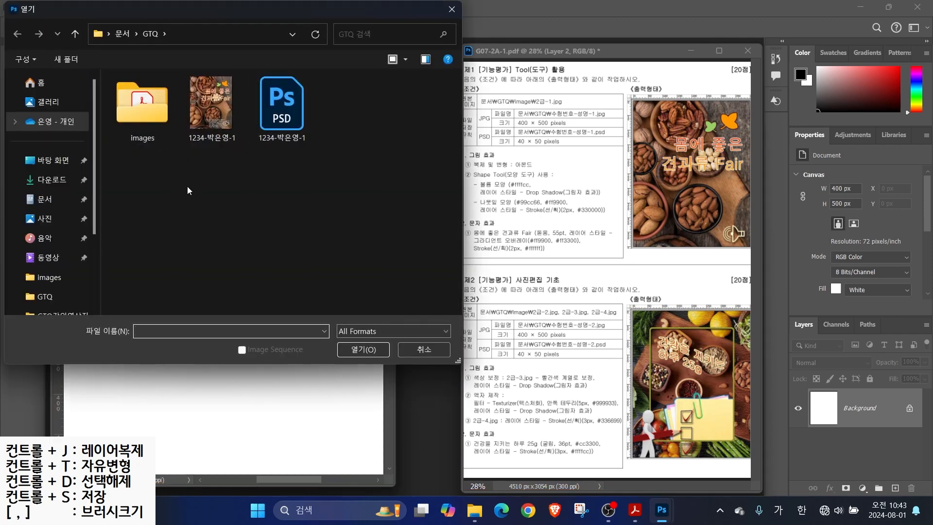
{"action": "double_click", "coordinate": [139, 100]}
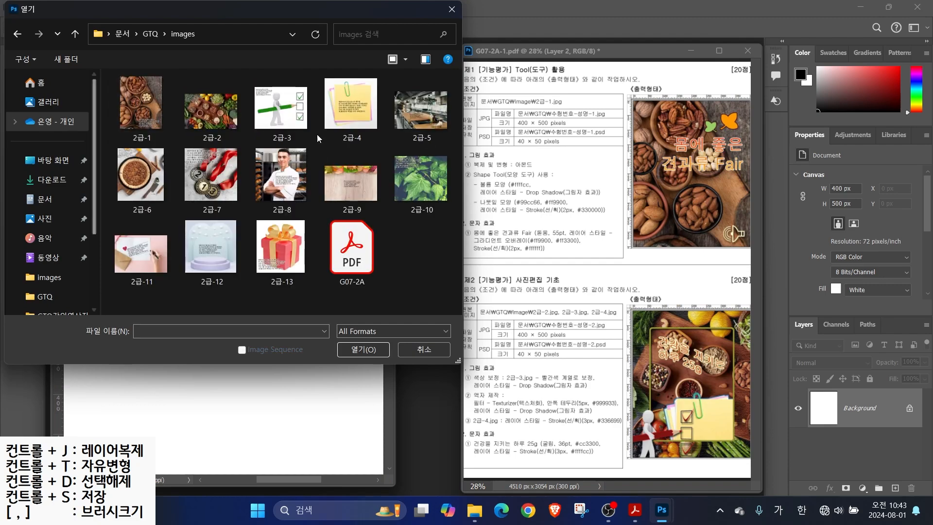
{"action": "left_click", "coordinate": [213, 109]}
{"action": "left_click", "coordinate": [362, 350]}
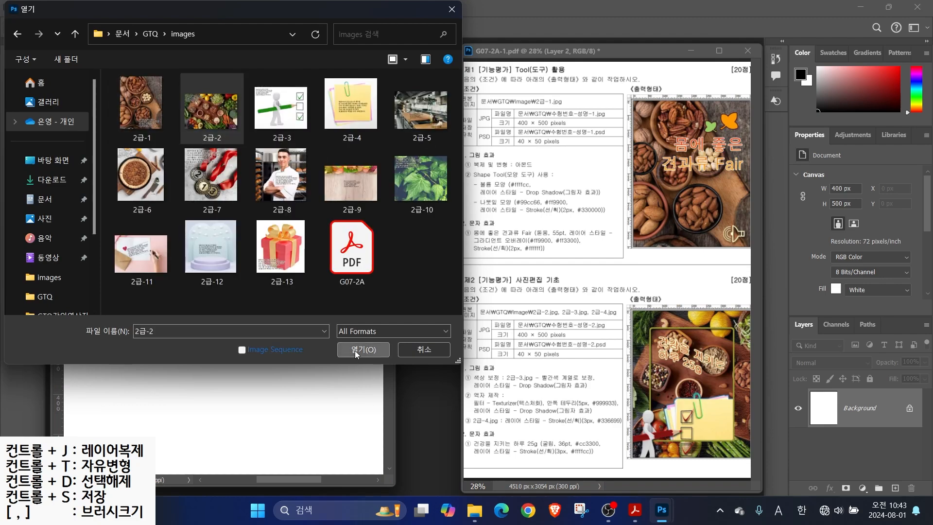
{"action": "left_click_drag", "start_coordinate": [206, 67], "coordinate": [344, 154]}
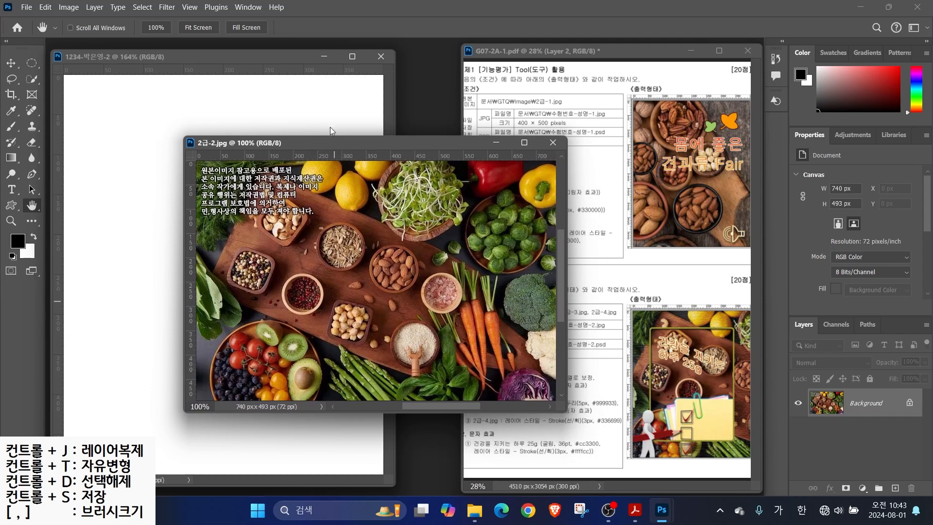
Resize the photo to 500 px tall (751 × 500) in Image Size
{"action": "left_click", "coordinate": [69, 7]}
{"action": "left_click", "coordinate": [96, 94]}
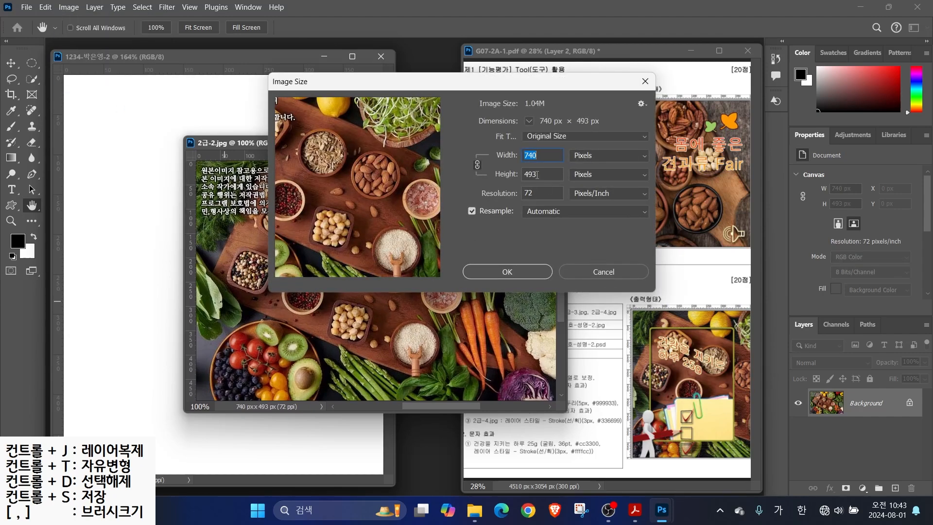
{"action": "key", "text": "alt"}
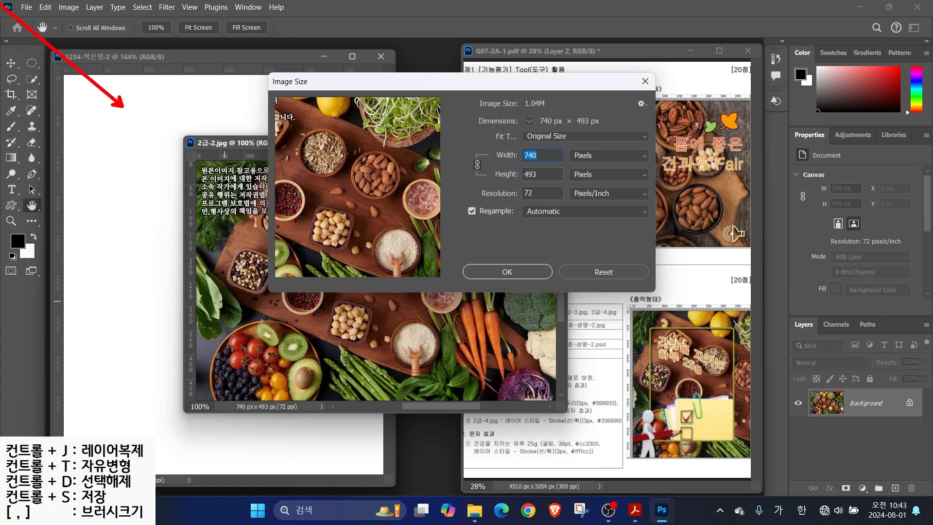
{"action": "left_click_drag", "start_coordinate": [519, 184], "coordinate": [486, 207]}
{"action": "key", "text": "Escape"}
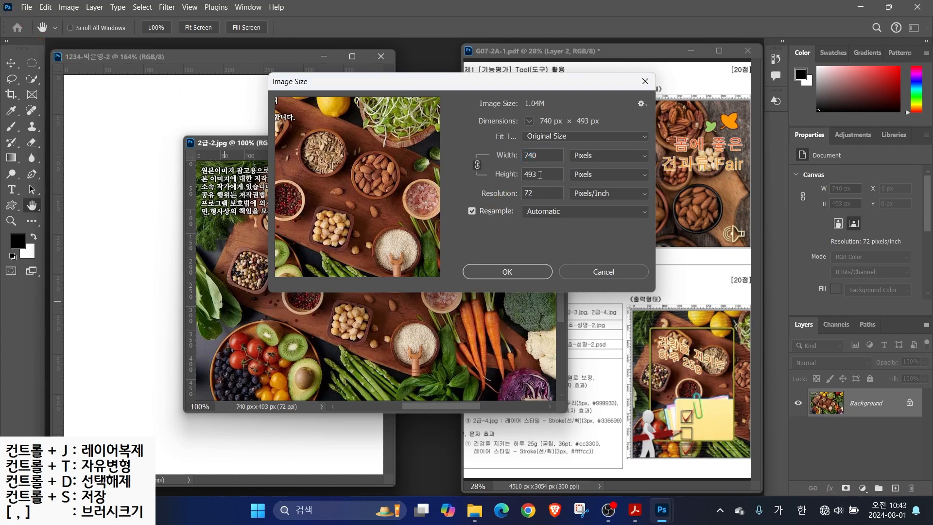
{"action": "double_click", "coordinate": [539, 175]}
{"action": "type", "text": "500"}
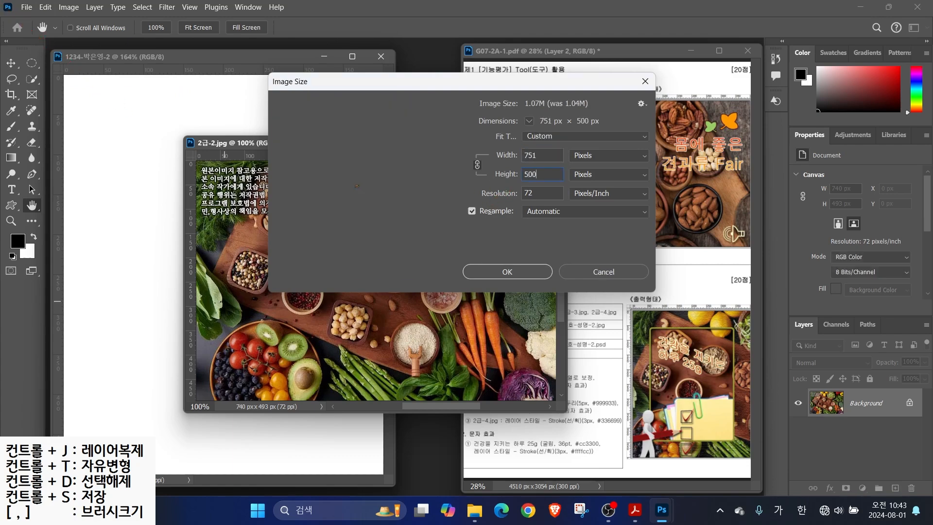
{"action": "key", "text": "Return"}
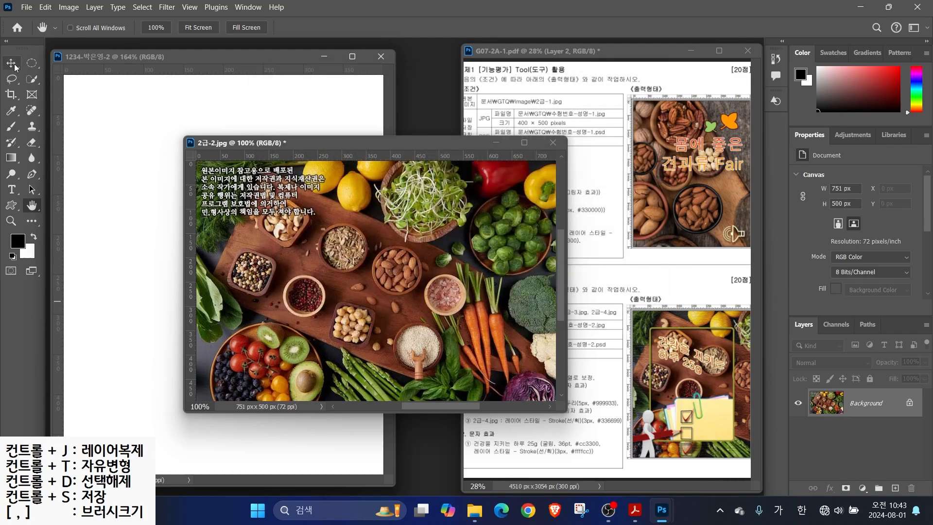
Drag the photo into the blank 1234 canvas as Layer 1 and close the original
{"action": "left_click", "coordinate": [15, 68]}
{"action": "left_click_drag", "start_coordinate": [126, 247], "coordinate": [133, 250]}
{"action": "left_click_drag", "start_coordinate": [213, 254], "coordinate": [214, 267]}
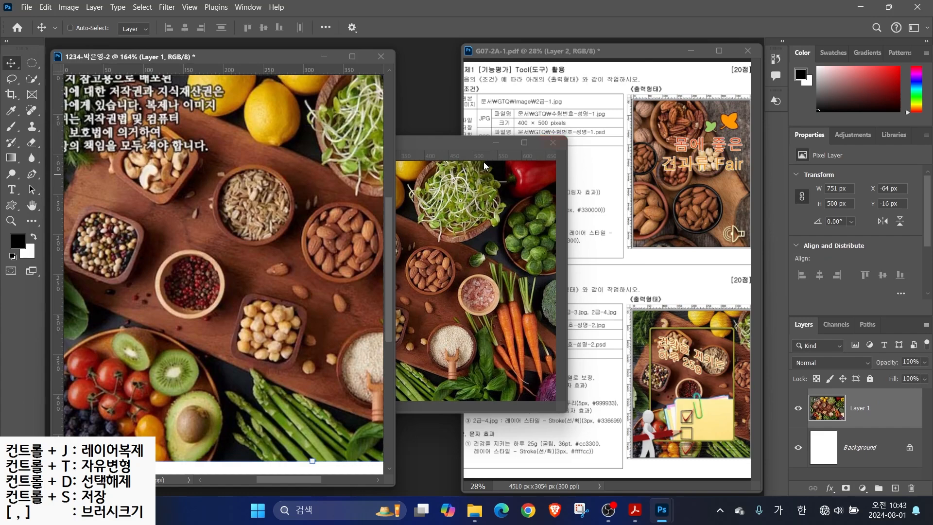
{"action": "left_click", "coordinate": [553, 143]}
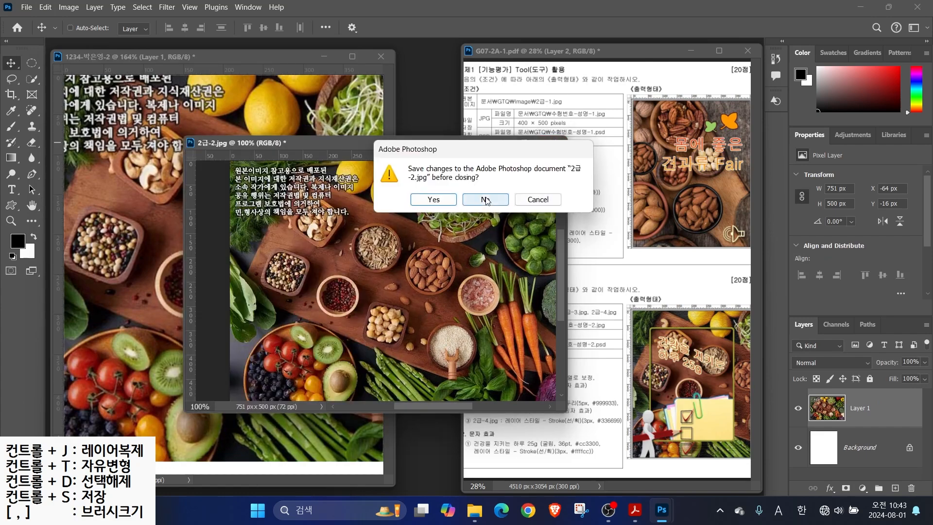
Close 2급-2.jpg without saving and nudge the pasted photo to cover the canvas
{"action": "left_click", "coordinate": [485, 199]}
{"action": "left_click_drag", "start_coordinate": [258, 341], "coordinate": [249, 367]}
{"action": "left_click_drag", "start_coordinate": [269, 399], "coordinate": [263, 399]}
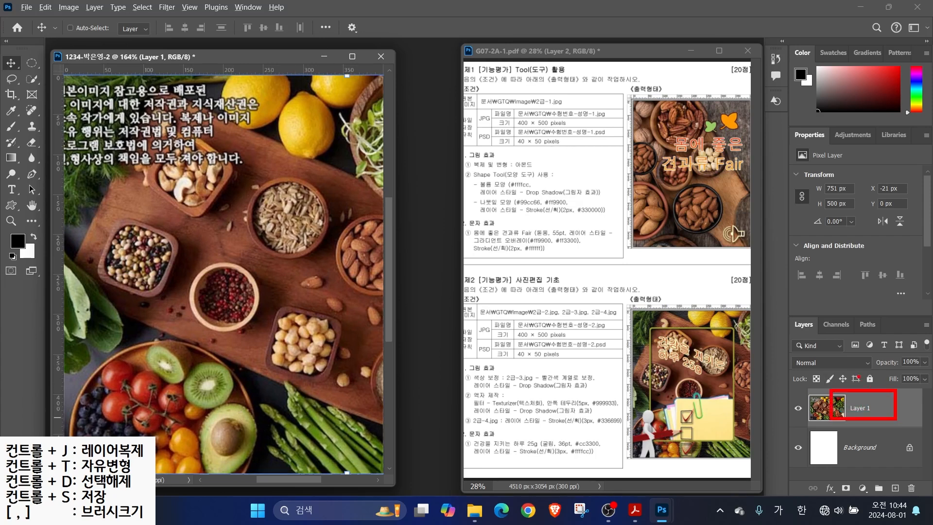
Rename Layer 1 to 2-2
{"action": "double_click", "coordinate": [864, 409]}
{"action": "type", "text": "2-"}
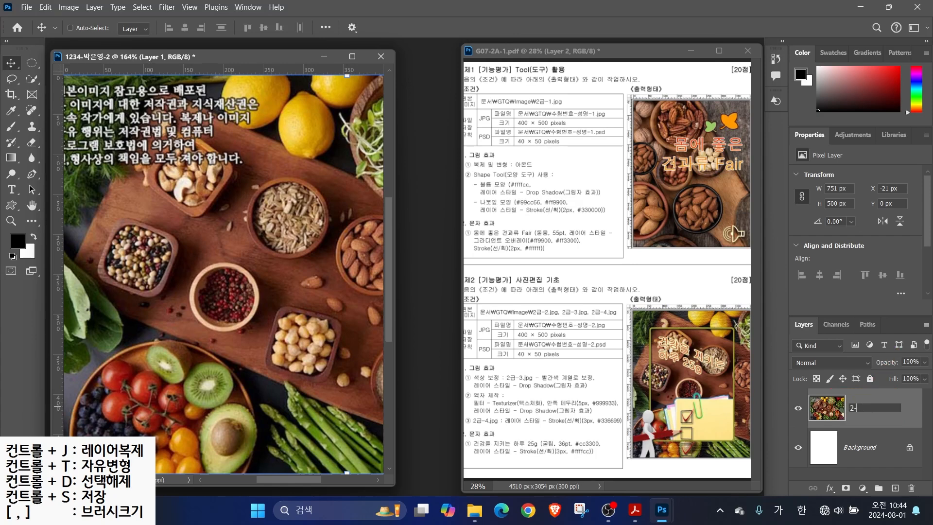
{"action": "type", "text": "2"}
{"action": "key", "text": "Return"}
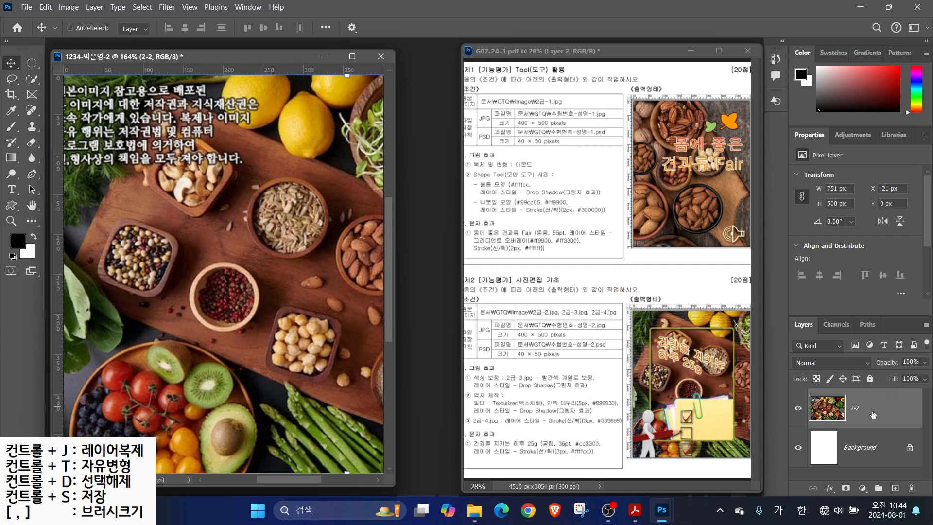
Duplicate the 2-2 layer and name the copy 액자
{"action": "key", "text": "ctrl+j"}
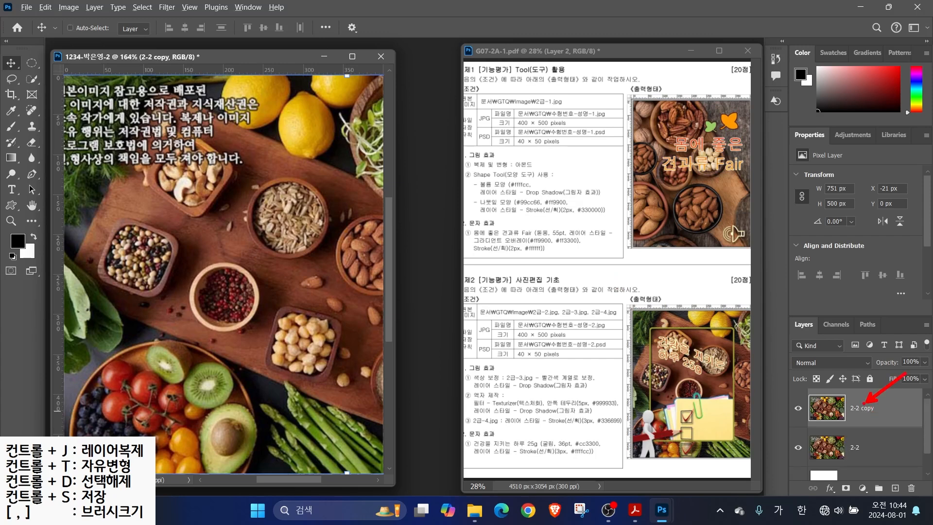
{"action": "double_click", "coordinate": [863, 409]}
{"action": "type", "text": "ㅇ"}
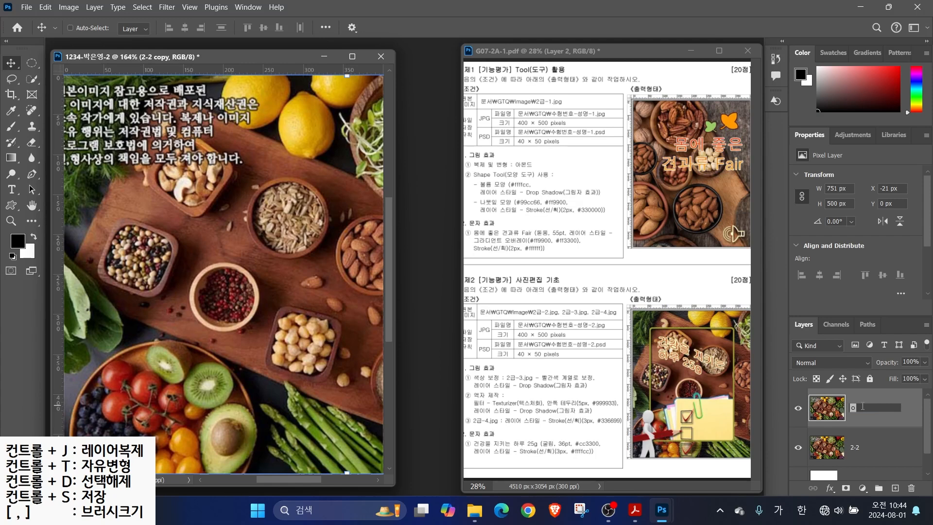
{"action": "type", "text": "액자"}
{"action": "key", "text": "Return"}
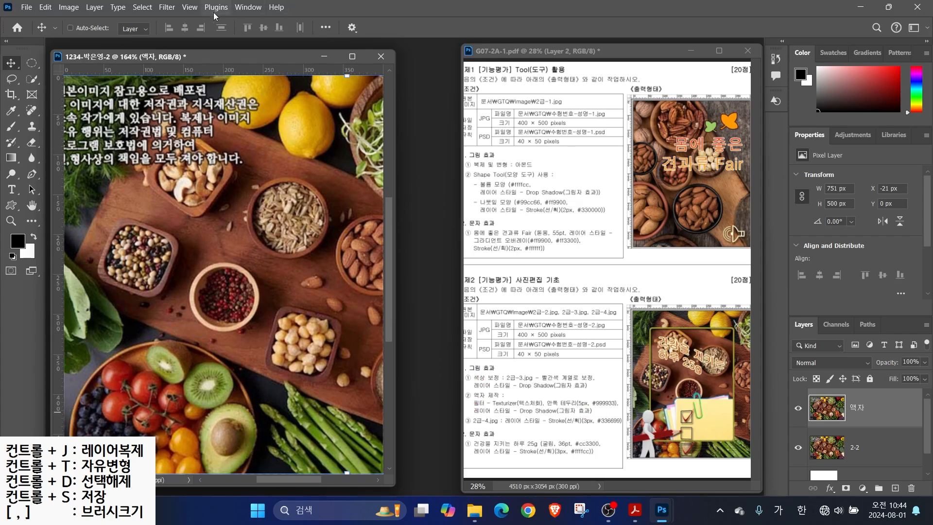
{"action": "left_click", "coordinate": [167, 7]}
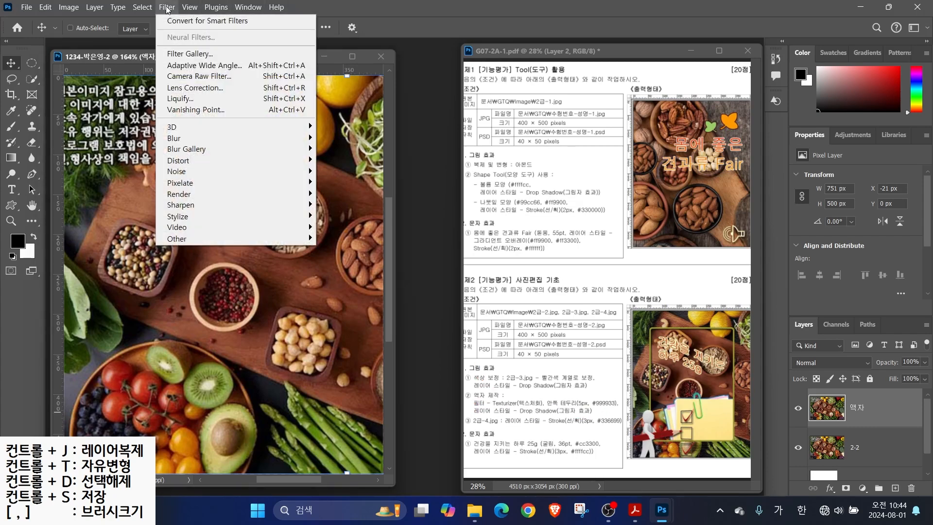
Apply the Filter Gallery's Texturizer to 액자 with Canvas texture, 100% scaling, relief 4
{"action": "left_click", "coordinate": [181, 56]}
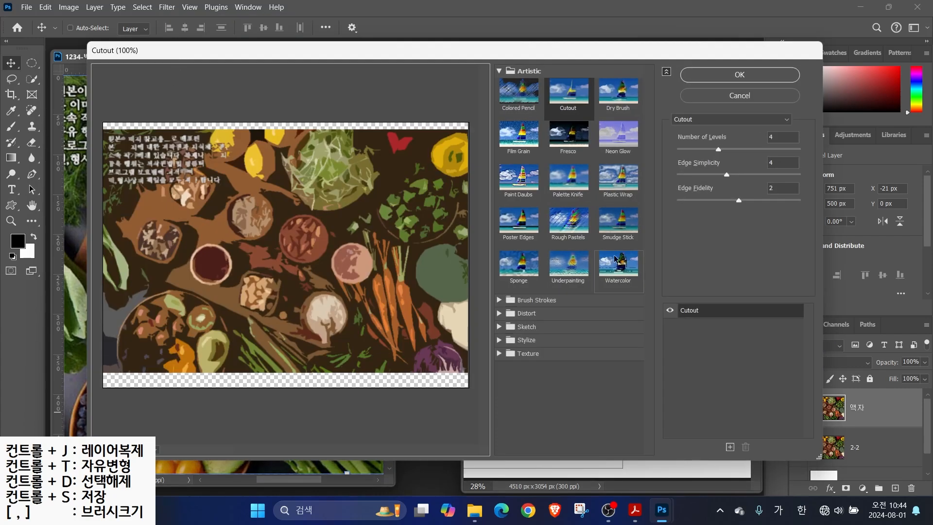
{"action": "left_click", "coordinate": [526, 353]}
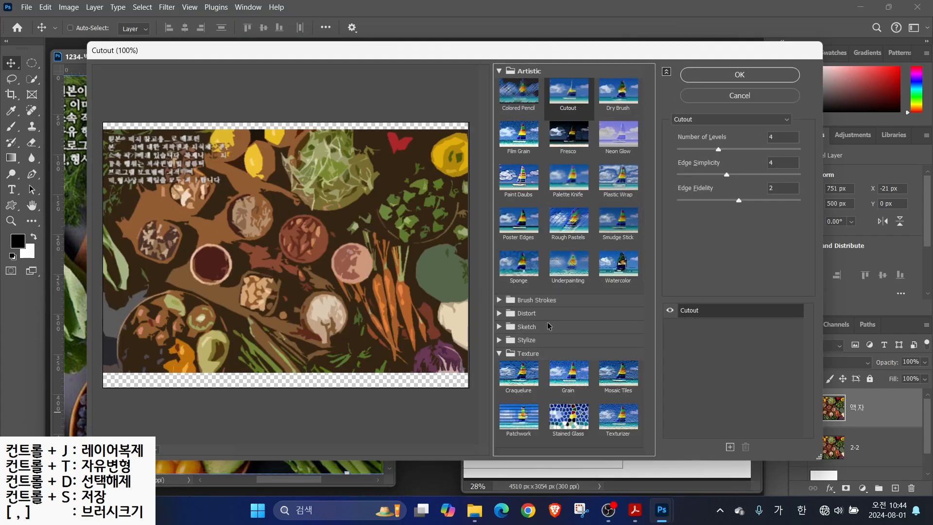
{"action": "left_click", "coordinate": [619, 420]}
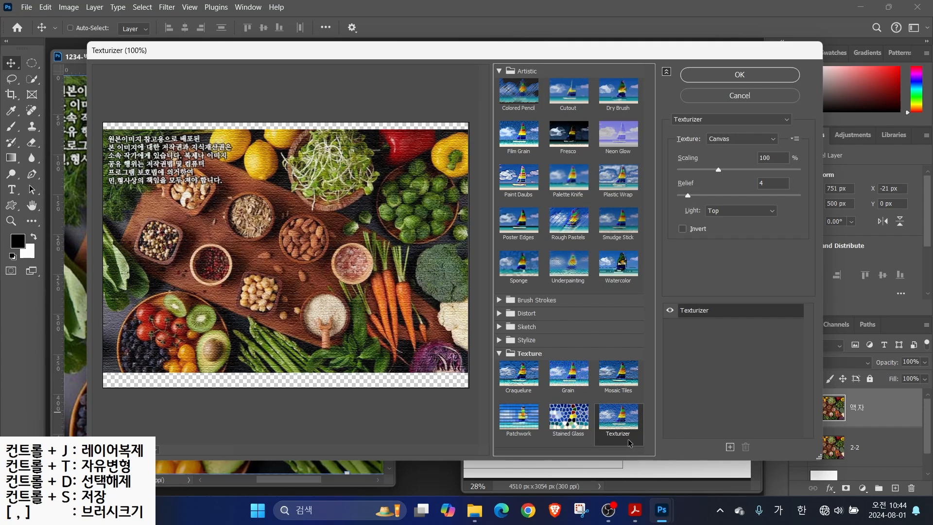
{"action": "left_click", "coordinate": [714, 121]}
{"action": "key", "text": "alt"}
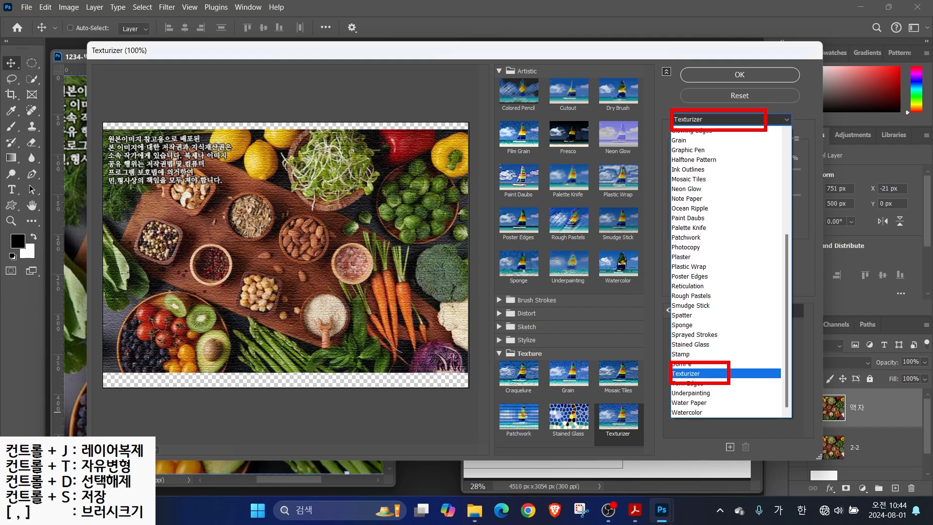
{"action": "left_click", "coordinate": [714, 374]}
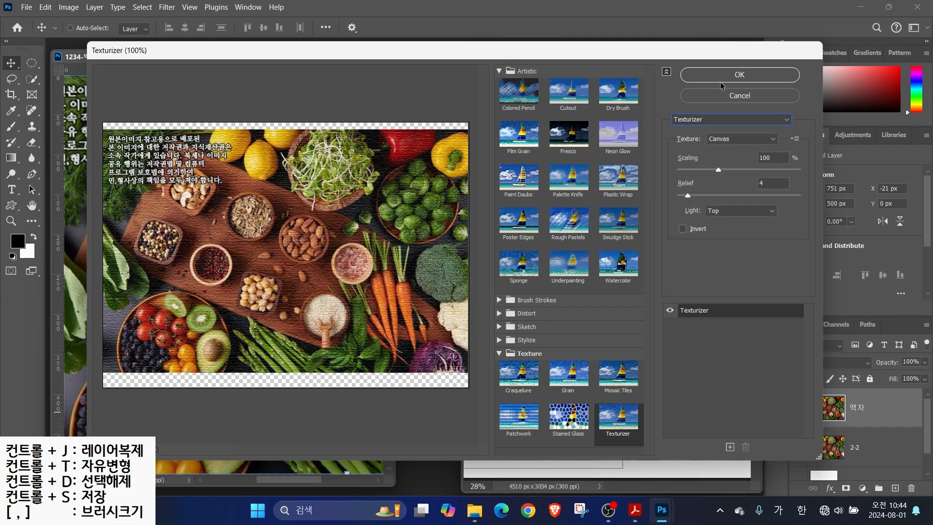
{"action": "left_click", "coordinate": [743, 81]}
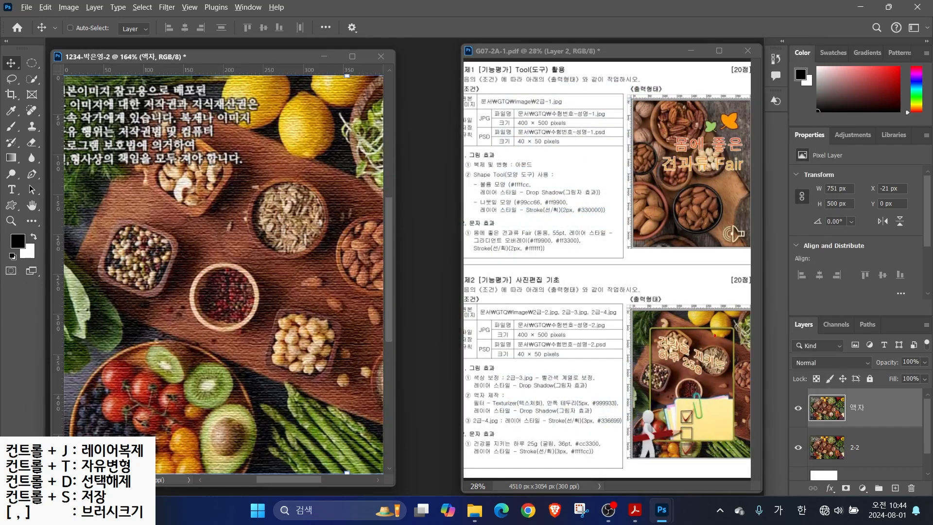
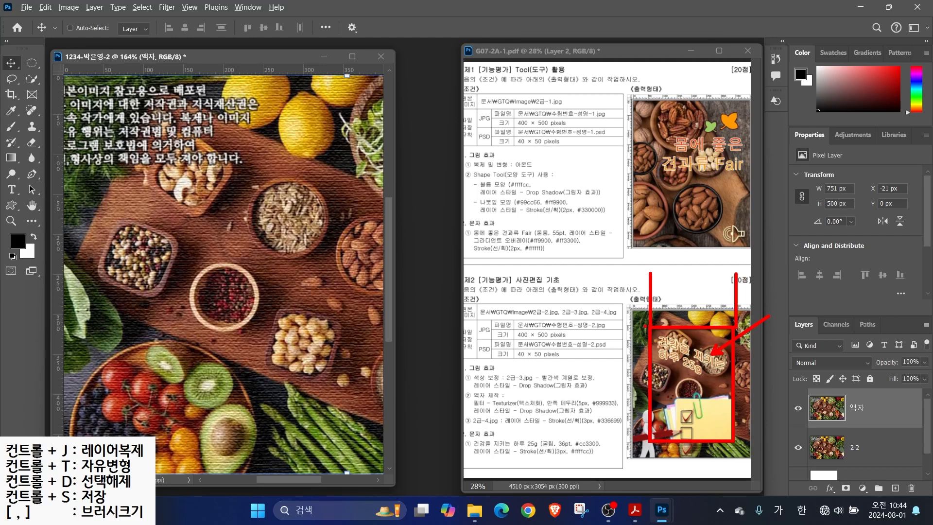
Drag two vertical and two horizontal guides to mark inset margins on the textured food image
{"action": "left_click_drag", "start_coordinate": [651, 440], "coordinate": [602, 444]}
{"action": "key", "text": "Escape"}
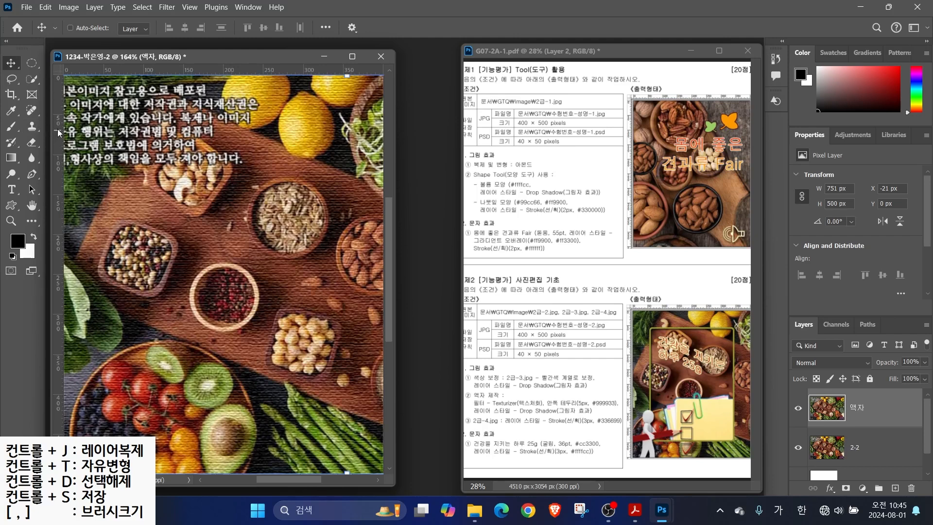
{"action": "left_click_drag", "start_coordinate": [57, 141], "coordinate": [106, 149]}
{"action": "left_click_drag", "start_coordinate": [58, 168], "coordinate": [347, 187]}
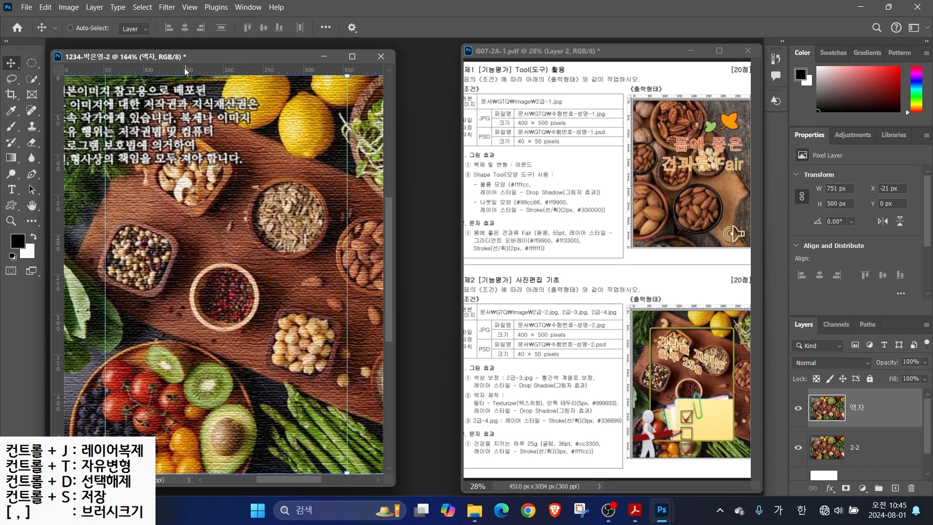
{"action": "left_click_drag", "start_coordinate": [200, 72], "coordinate": [204, 115]}
{"action": "left_click_drag", "start_coordinate": [204, 71], "coordinate": [221, 434]}
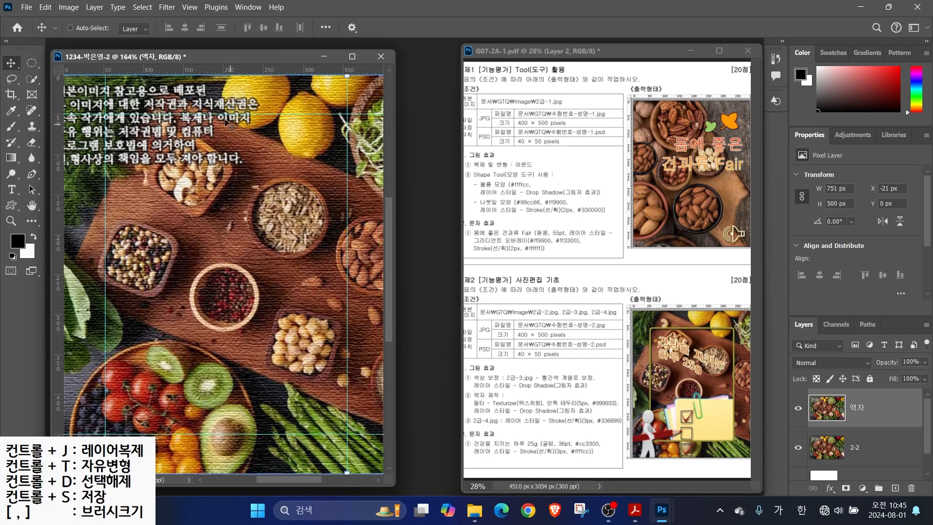
{"action": "left_click", "coordinate": [32, 62]}
Draw a rectangular marquee selection bounded by the four guides
{"action": "right_click", "coordinate": [31, 63]}
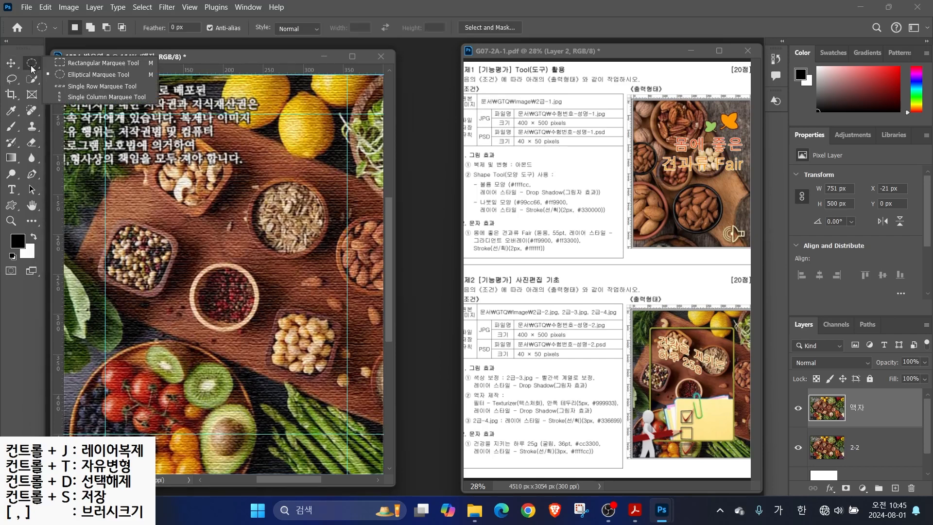
{"action": "left_click", "coordinate": [81, 66]}
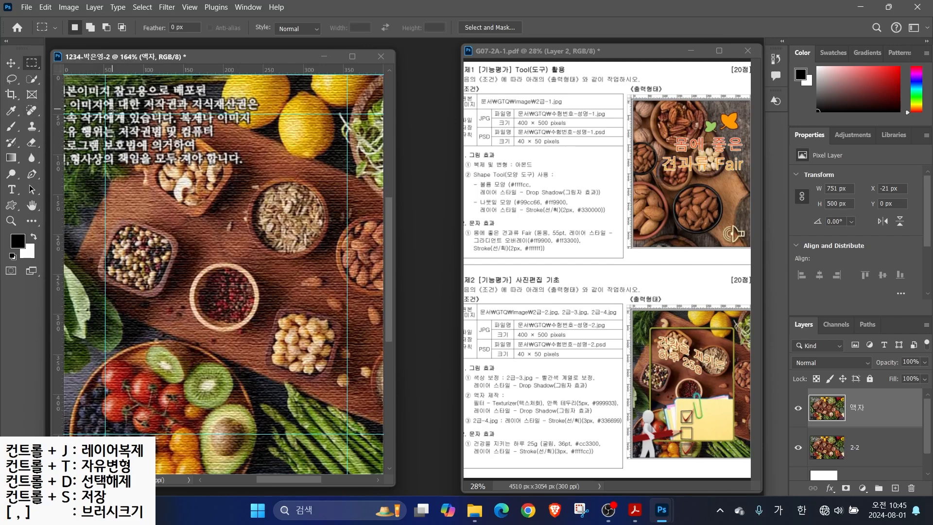
{"action": "left_click_drag", "start_coordinate": [105, 115], "coordinate": [348, 431]}
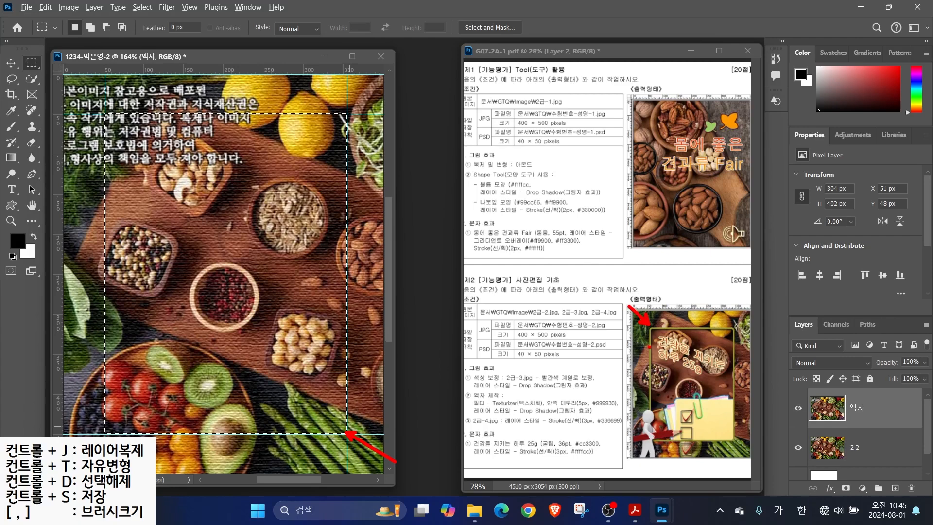
Smooth the selection by 5 pixels and delete the textured area inside it
{"action": "left_click", "coordinate": [142, 7]}
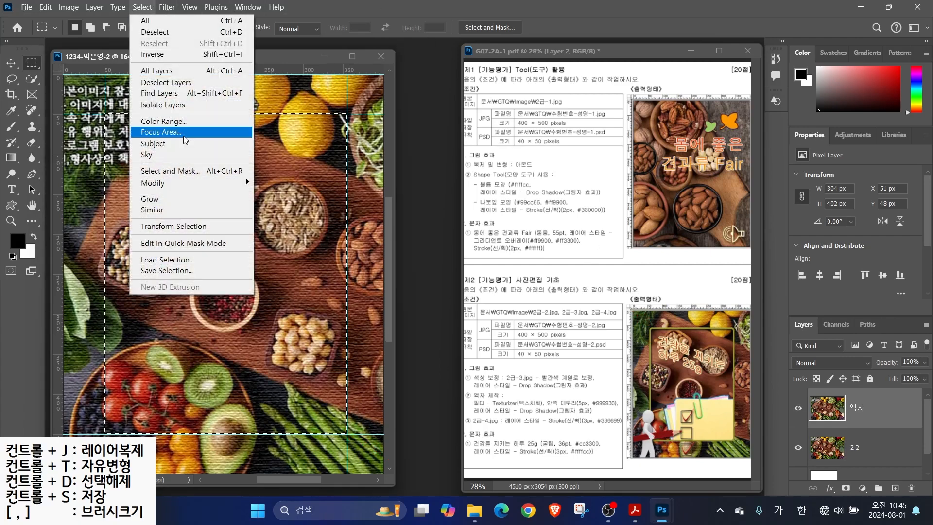
{"action": "mouse_move", "coordinate": [187, 186]}
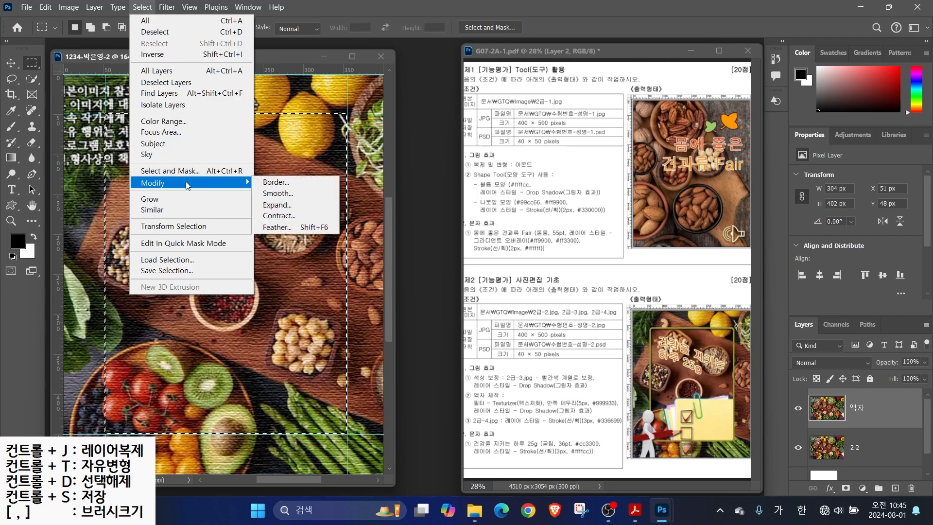
{"action": "left_click", "coordinate": [278, 193]}
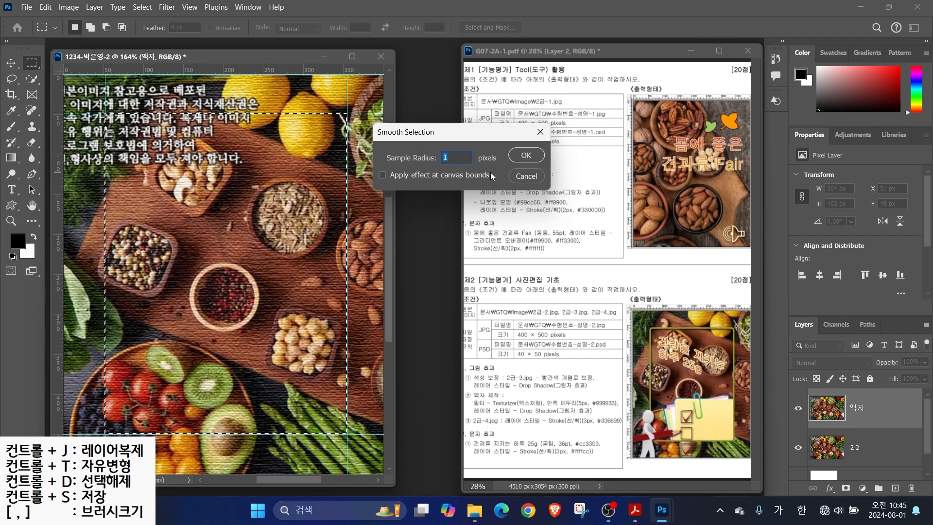
{"action": "type", "text": "5"}
{"action": "left_click", "coordinate": [525, 156]}
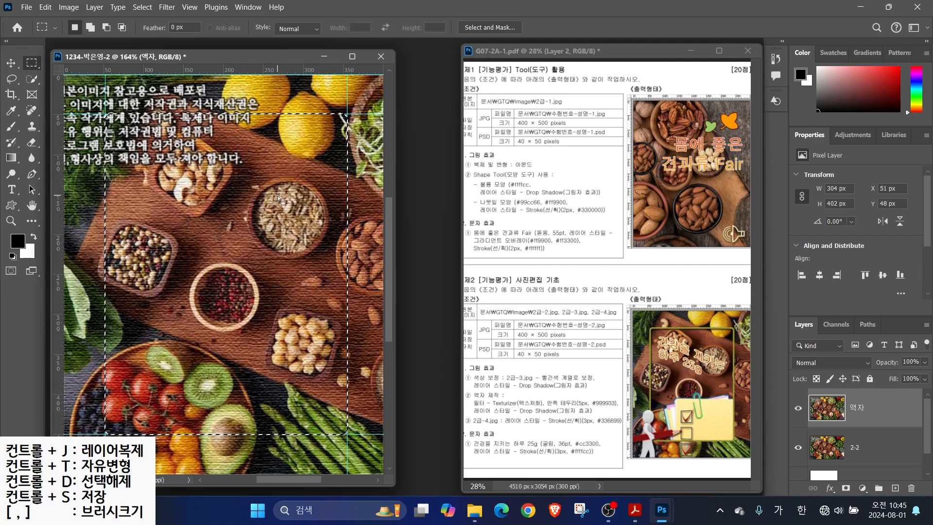
{"action": "key", "text": "Delete"}
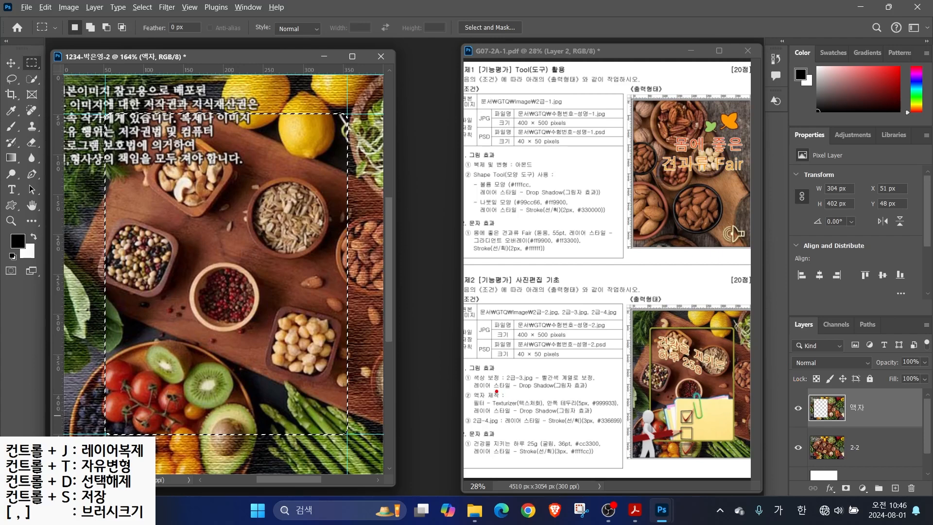
Stroke the window selection's edge with a 5 px #999933 olive line
{"action": "left_click_drag", "start_coordinate": [457, 387], "coordinate": [628, 426]}
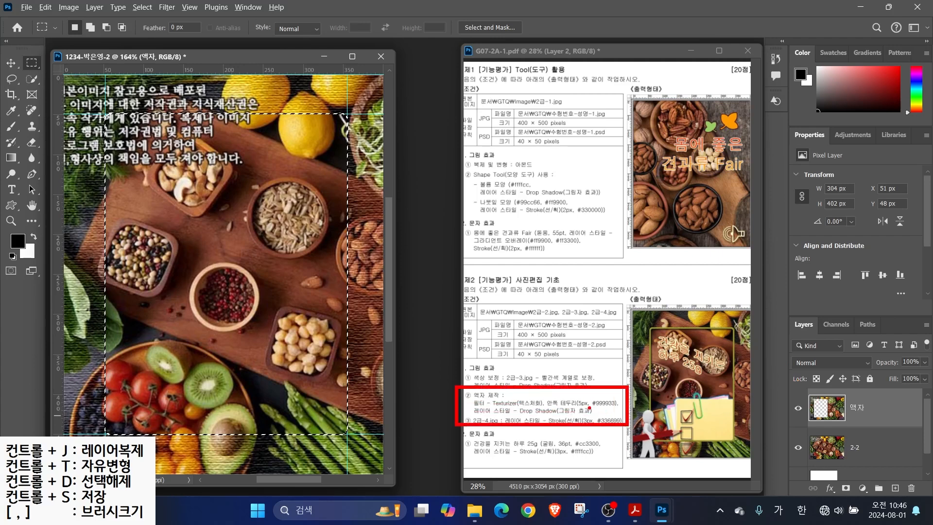
{"action": "left_click_drag", "start_coordinate": [570, 397], "coordinate": [594, 363]}
{"action": "left_click_drag", "start_coordinate": [474, 416], "coordinate": [600, 417]}
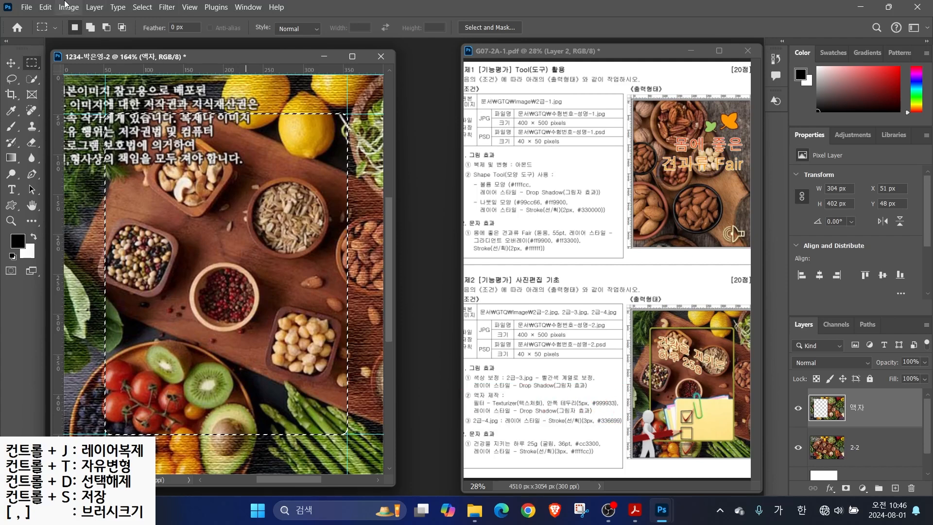
{"action": "left_click", "coordinate": [45, 7]}
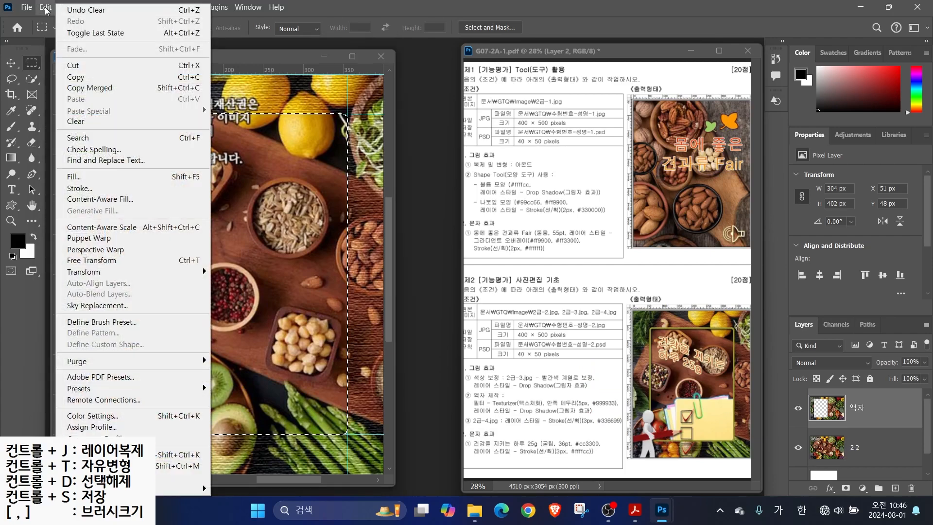
{"action": "left_click", "coordinate": [103, 189]}
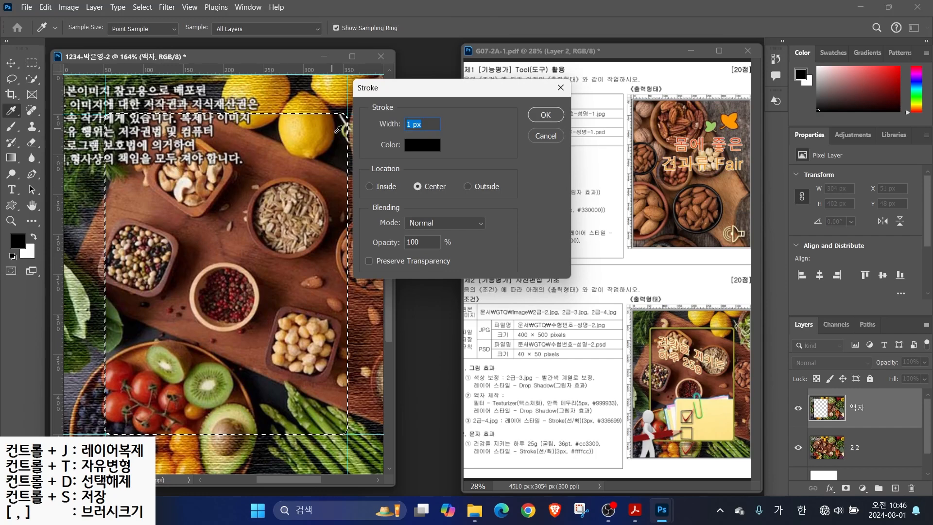
{"action": "type", "text": "5"}
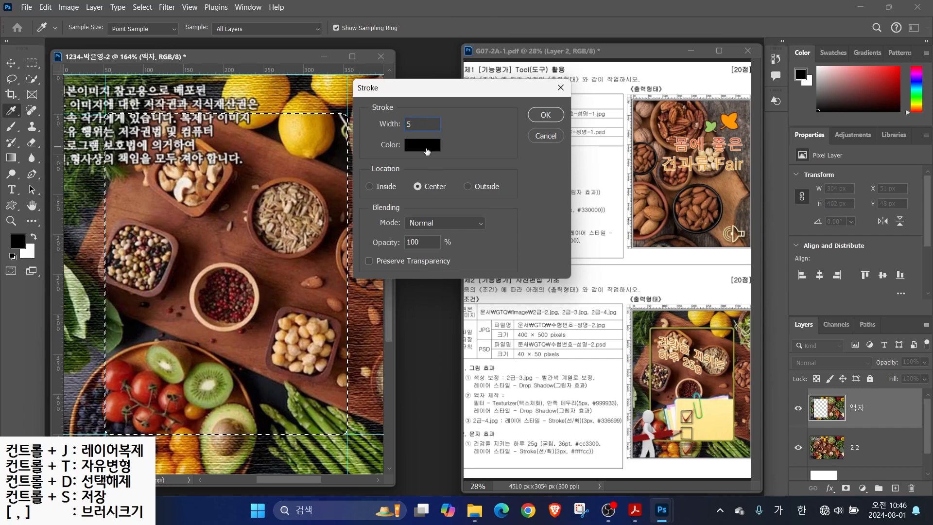
{"action": "left_click", "coordinate": [427, 146]}
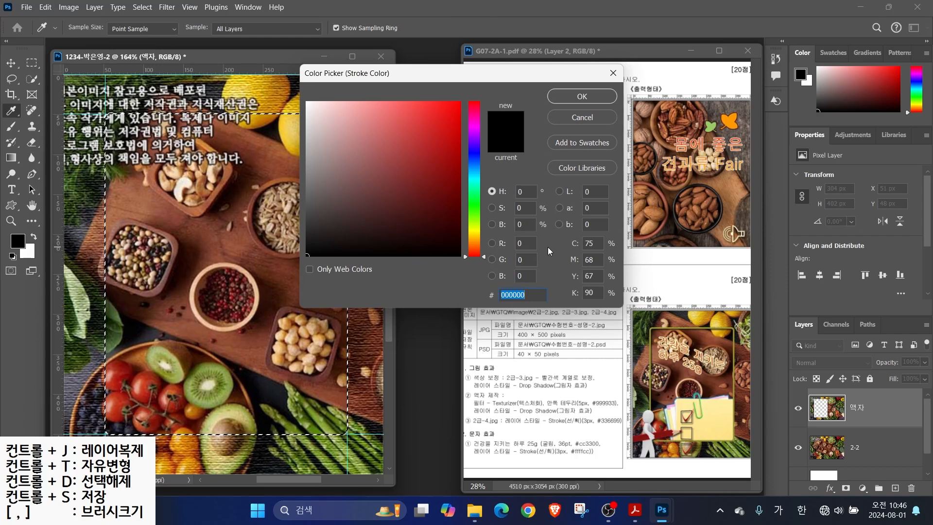
{"action": "type", "text": "999933"}
{"action": "key", "text": "Return"}
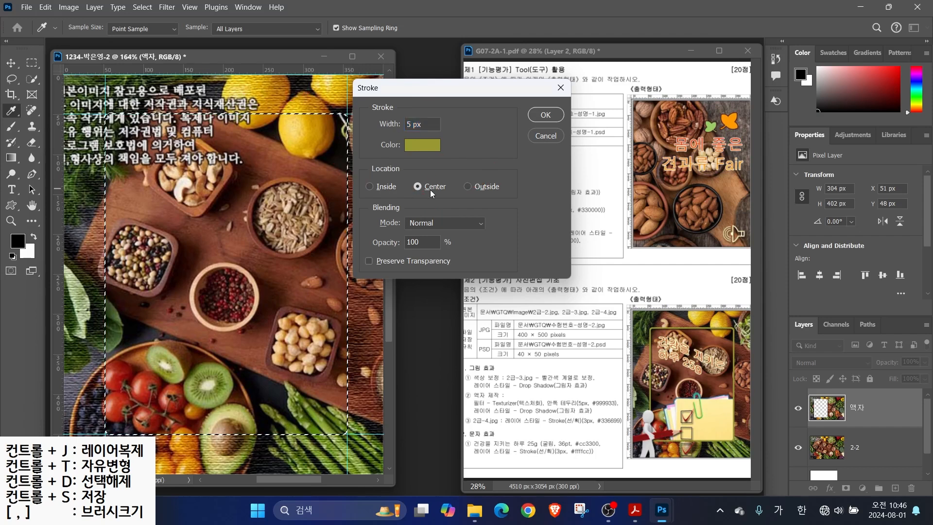
{"action": "left_click", "coordinate": [546, 113]}
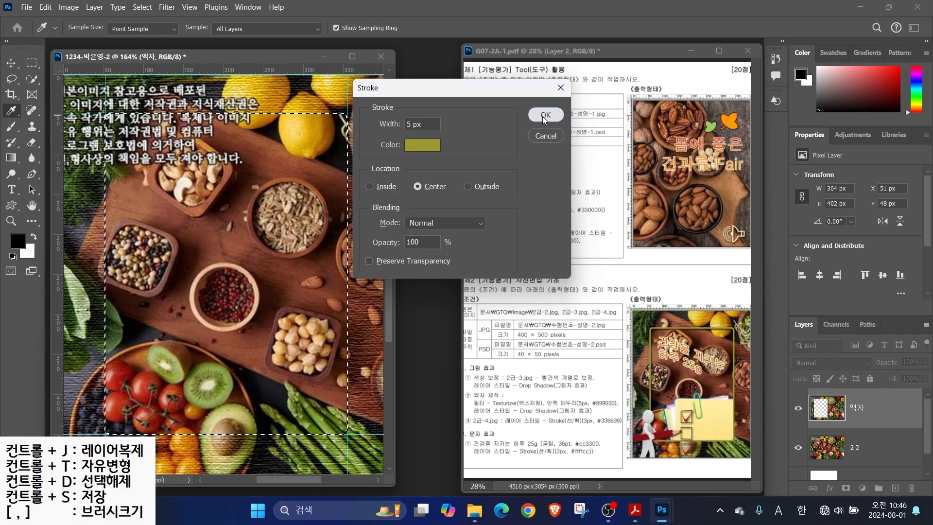
{"action": "key", "text": "m"}
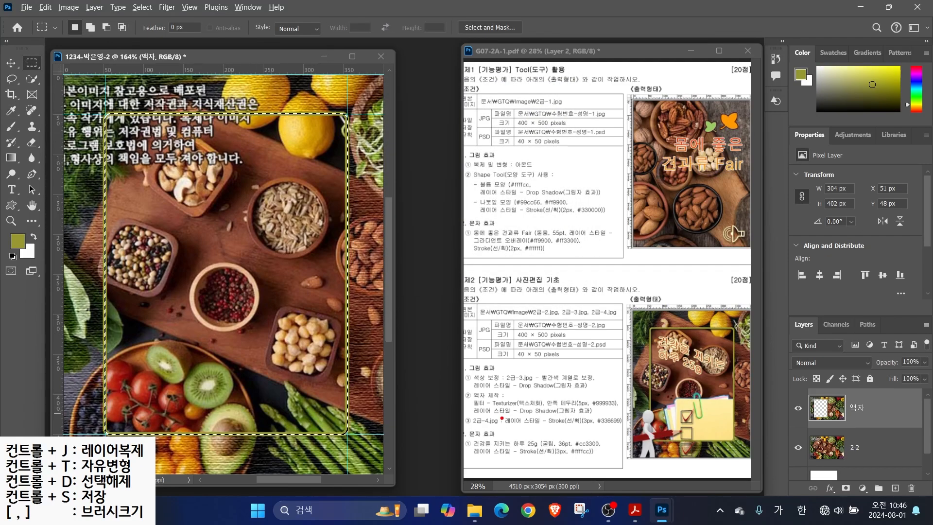
{"action": "left_click_drag", "start_coordinate": [486, 414], "coordinate": [592, 414]}
{"action": "left_click_drag", "start_coordinate": [783, 304], "coordinate": [930, 497]}
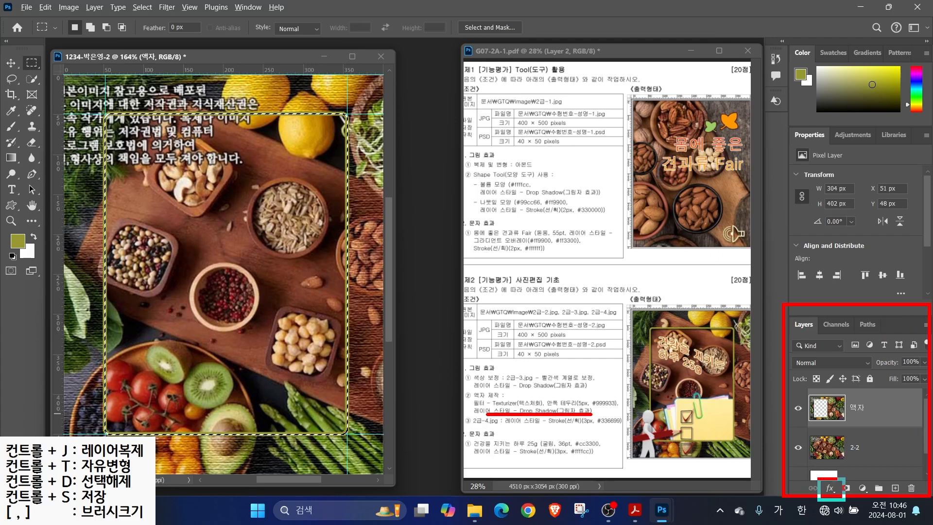
Add a Drop Shadow layer effect to the 액자 frame layer
{"action": "left_click", "coordinate": [830, 488]}
{"action": "left_click", "coordinate": [839, 480]}
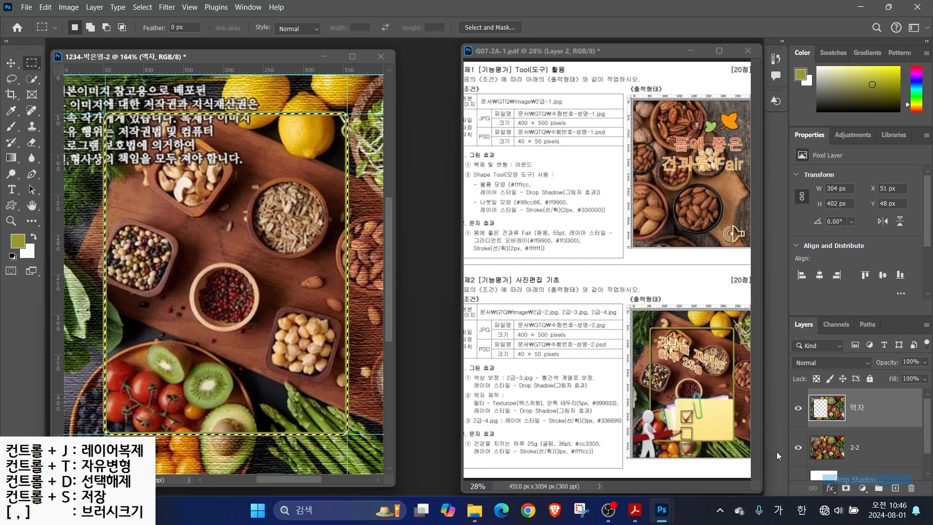
{"action": "left_click", "coordinate": [387, 305]}
{"action": "left_click", "coordinate": [388, 305]}
{"action": "left_click", "coordinate": [388, 305]}
{"action": "left_click", "coordinate": [389, 305]}
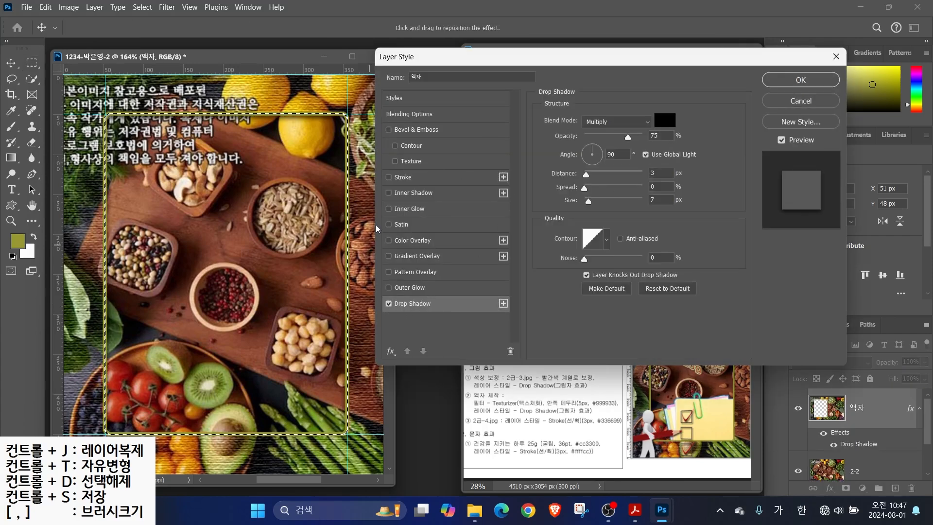
{"action": "left_click", "coordinate": [800, 81]}
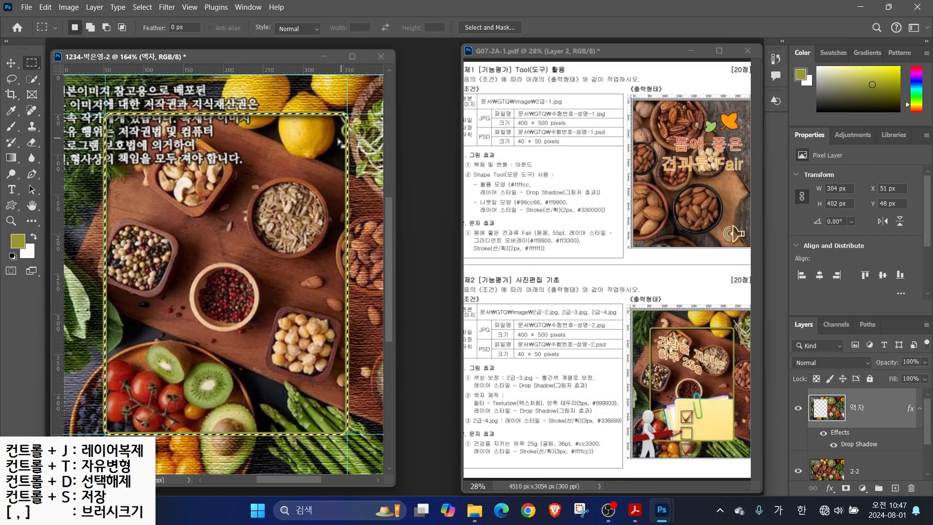
Deselect the selection and clear all guides from the canvas
{"action": "left_click", "coordinate": [142, 8]}
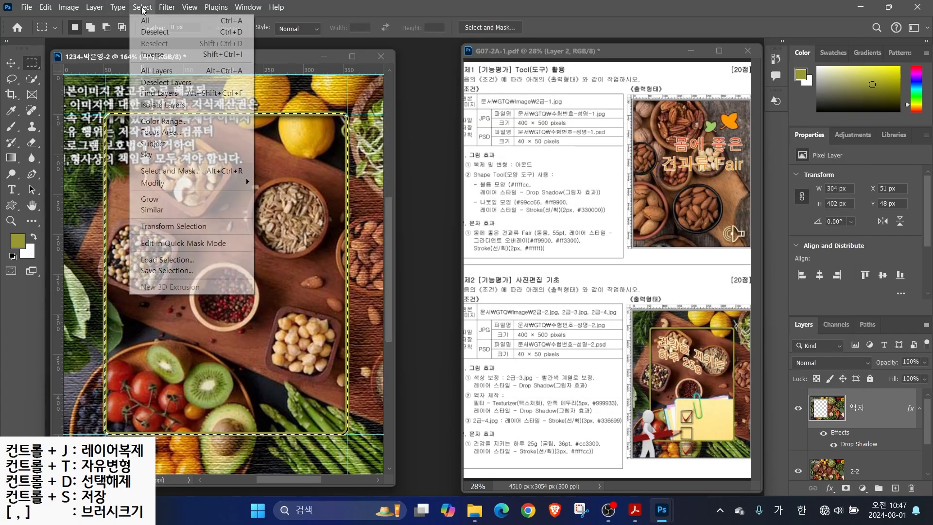
{"action": "left_click", "coordinate": [162, 32]}
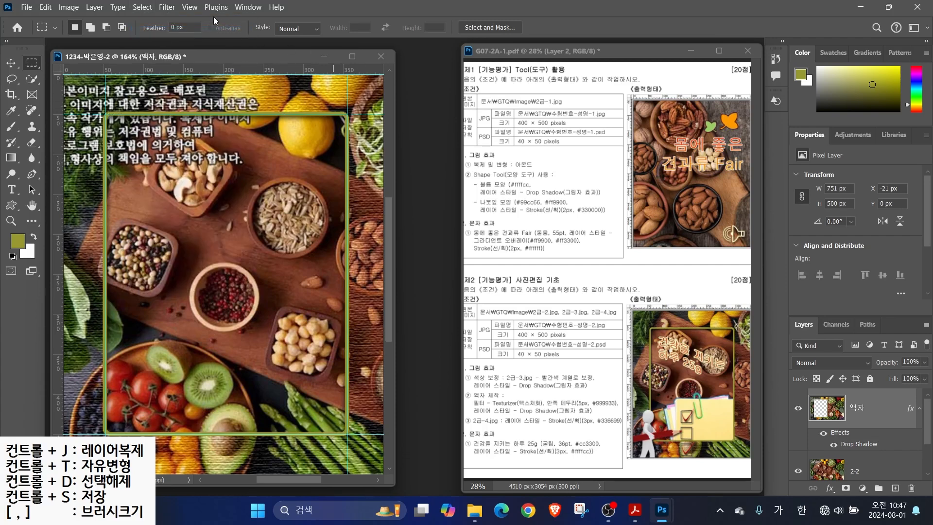
{"action": "left_click", "coordinate": [190, 7]}
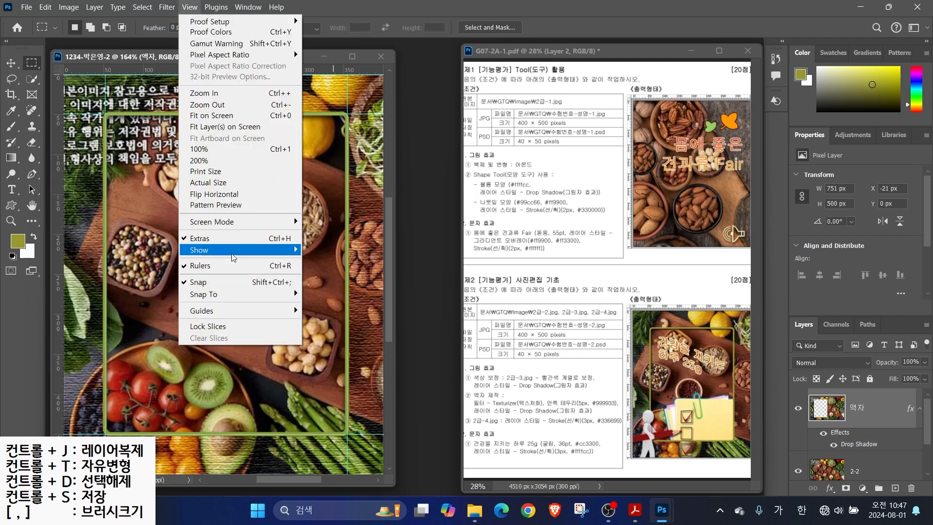
{"action": "mouse_move", "coordinate": [227, 311]}
{"action": "left_click", "coordinate": [348, 332]}
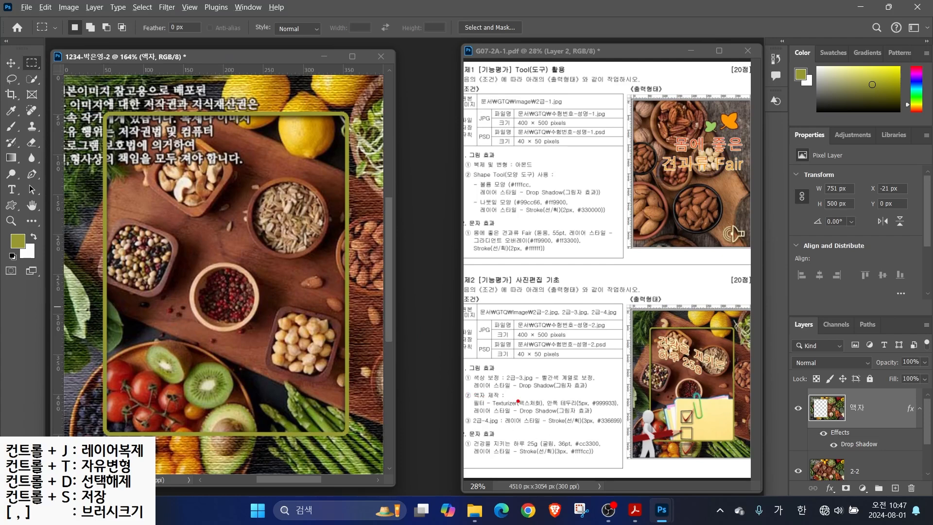
Check the task sheet PDF, then return to the frame composite
{"action": "left_click_drag", "start_coordinate": [491, 375], "coordinate": [528, 345]}
{"action": "left_click_drag", "start_coordinate": [488, 411], "coordinate": [545, 385]}
{"action": "left_click_drag", "start_coordinate": [503, 442], "coordinate": [536, 460]}
{"action": "key", "text": "Escape"}
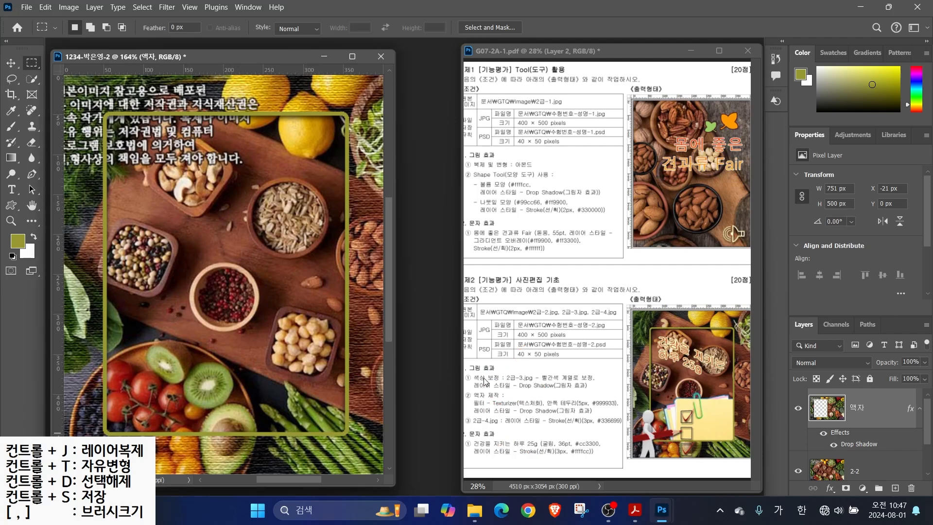
{"action": "left_click", "coordinate": [484, 381]}
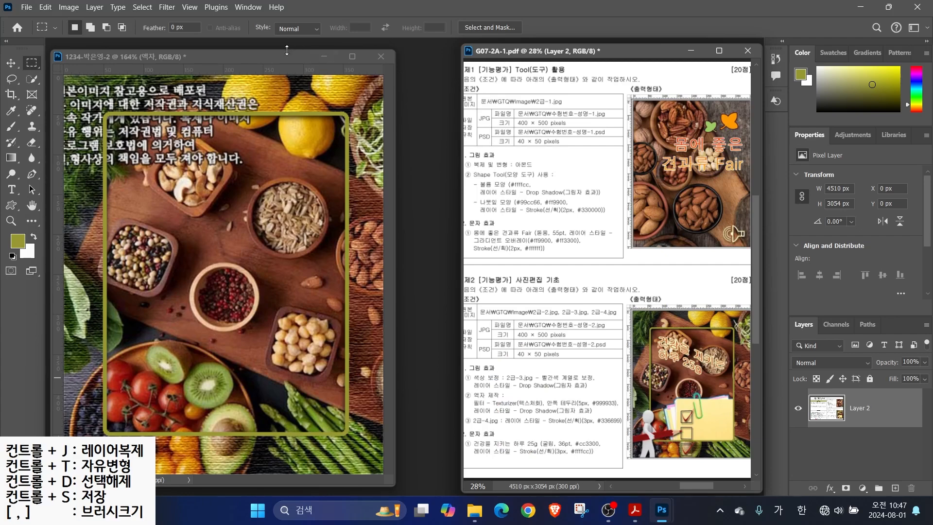
{"action": "left_click", "coordinate": [271, 61]}
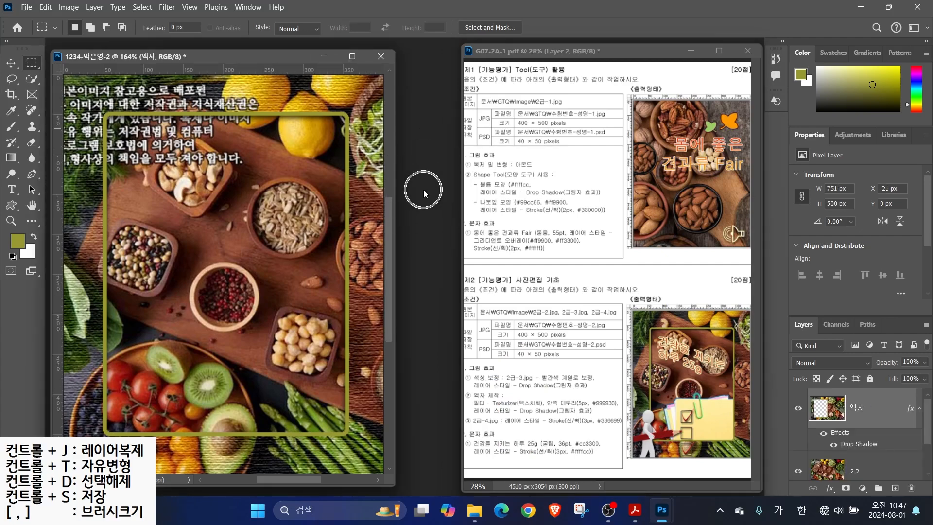
Open 2급-3.jpg and select everything but its white background using Magic Wand and Inverse
{"action": "key", "text": "ctrl+o"}
{"action": "left_click", "coordinate": [291, 129]}
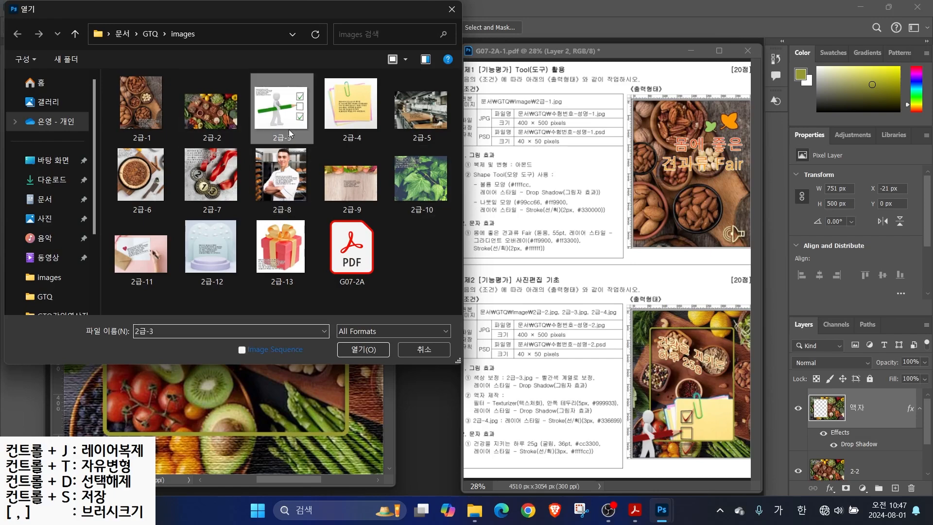
{"action": "left_click", "coordinate": [363, 349]}
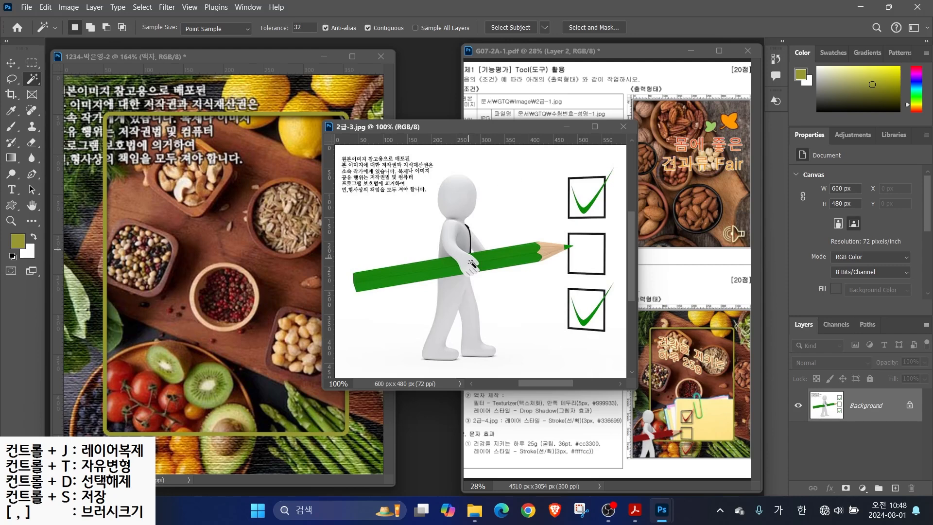
{"action": "right_click", "coordinate": [32, 81]}
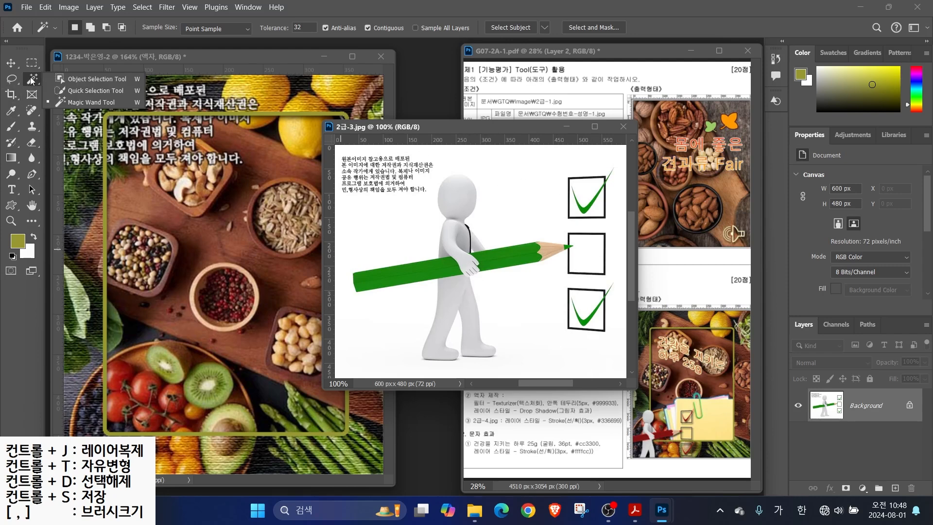
{"action": "left_click", "coordinate": [78, 101]}
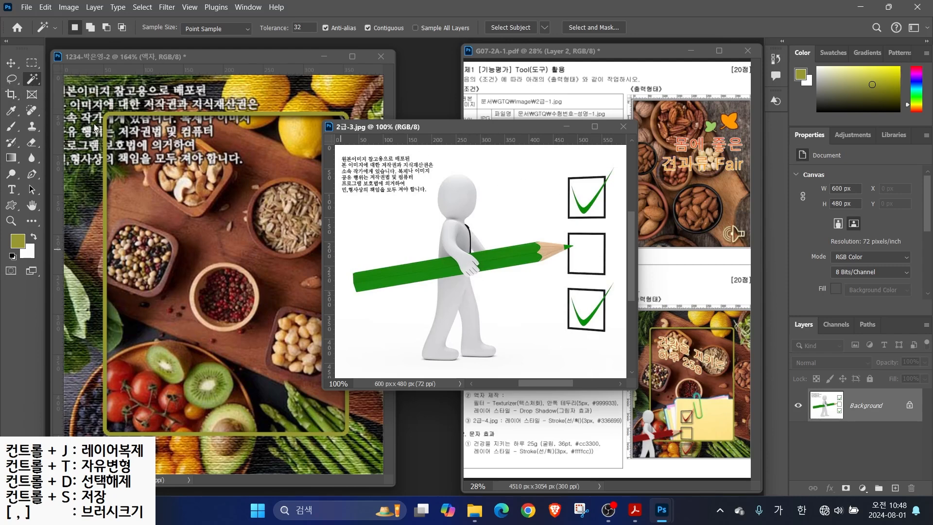
{"action": "left_click", "coordinate": [389, 222]}
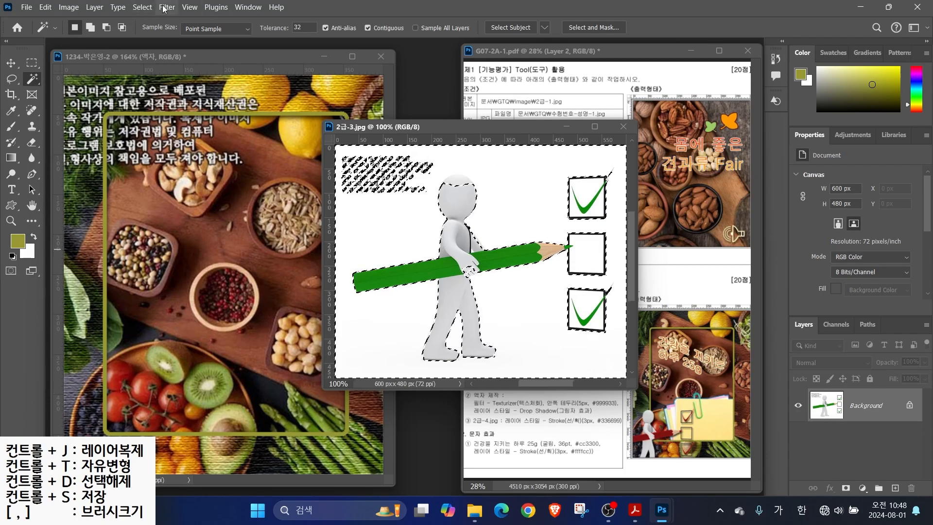
{"action": "left_click", "coordinate": [143, 8]}
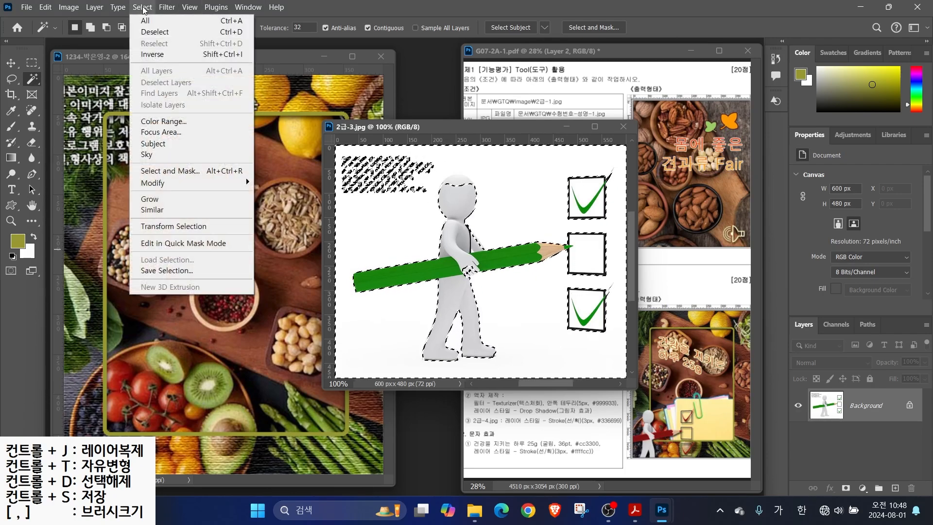
{"action": "left_click", "coordinate": [148, 55]}
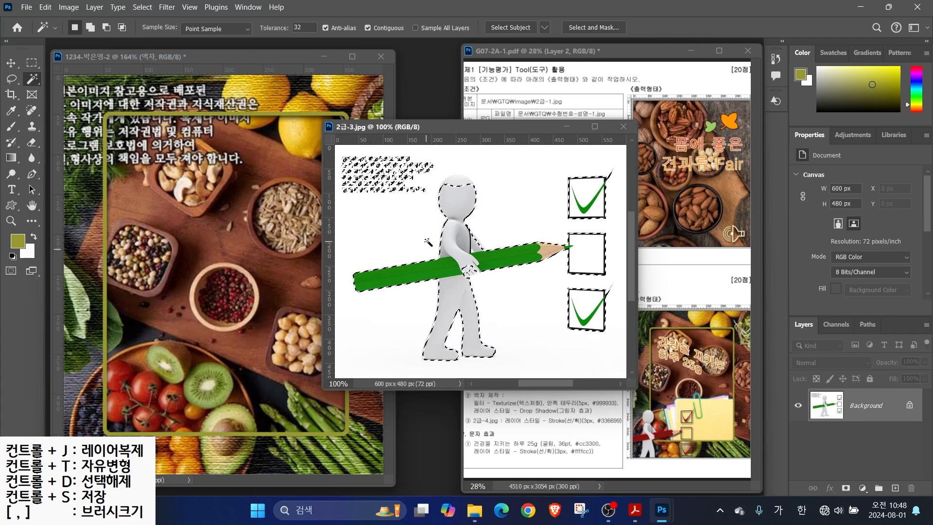
Lasso the scribbled text out of the selection and refine around the fingers with Quick Selection
{"action": "right_click", "coordinate": [32, 79]}
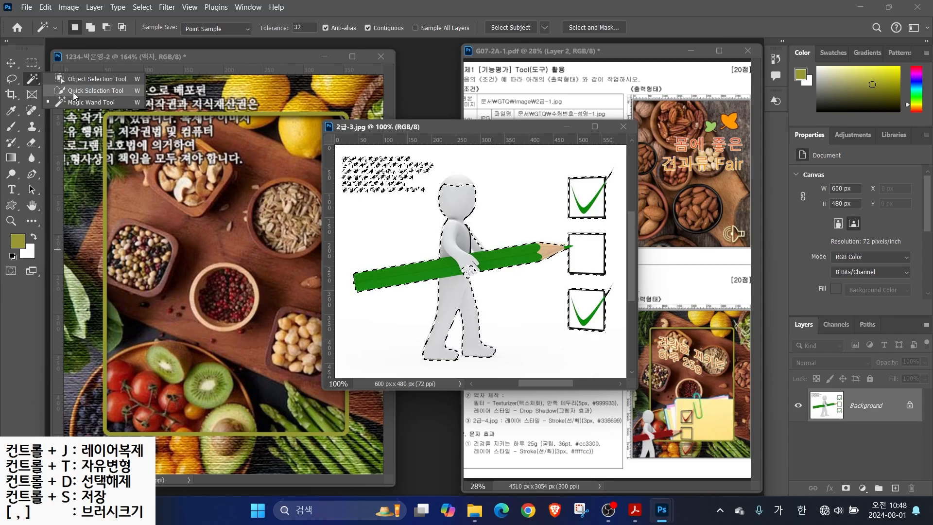
{"action": "left_click", "coordinate": [74, 91]}
{"action": "left_click", "coordinate": [13, 82]}
{"action": "right_click", "coordinate": [15, 79]}
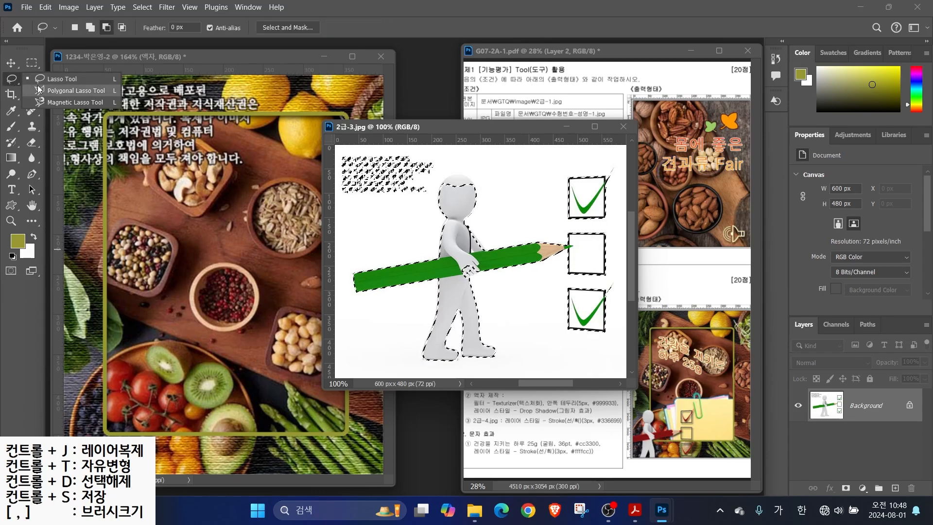
{"action": "left_click", "coordinate": [13, 77]}
{"action": "left_click", "coordinate": [31, 79]}
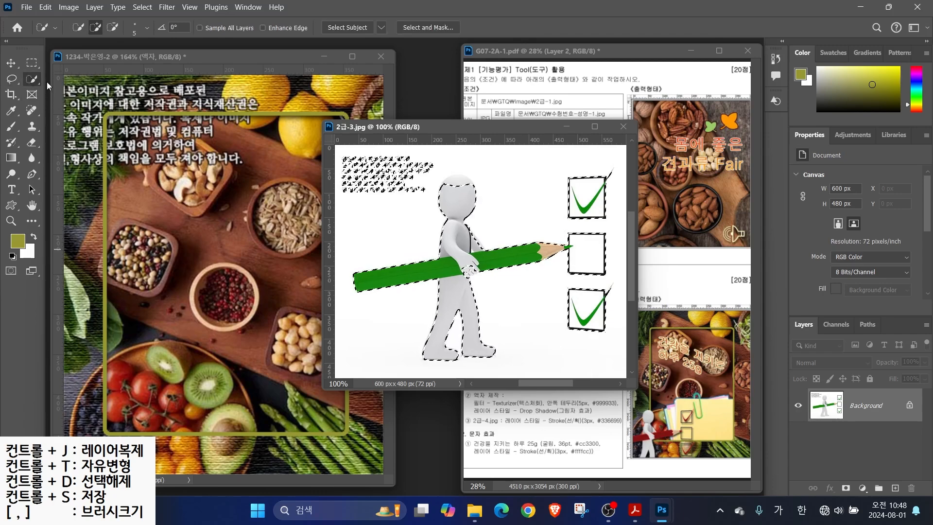
{"action": "key", "text": "l"}
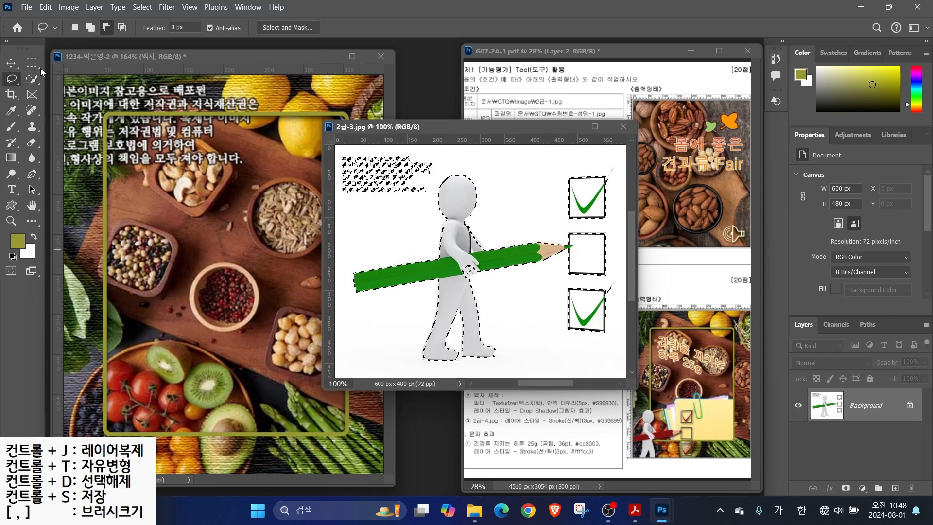
{"action": "mouse_move", "coordinate": [346, 201]}
{"action": "left_mouse_down"}
{"action": "mouse_move", "coordinate": [414, 202]}
{"action": "mouse_move", "coordinate": [438, 187]}
{"action": "left_mouse_up"}
{"action": "left_click_drag", "start_coordinate": [339, 152], "coordinate": [340, 154]}
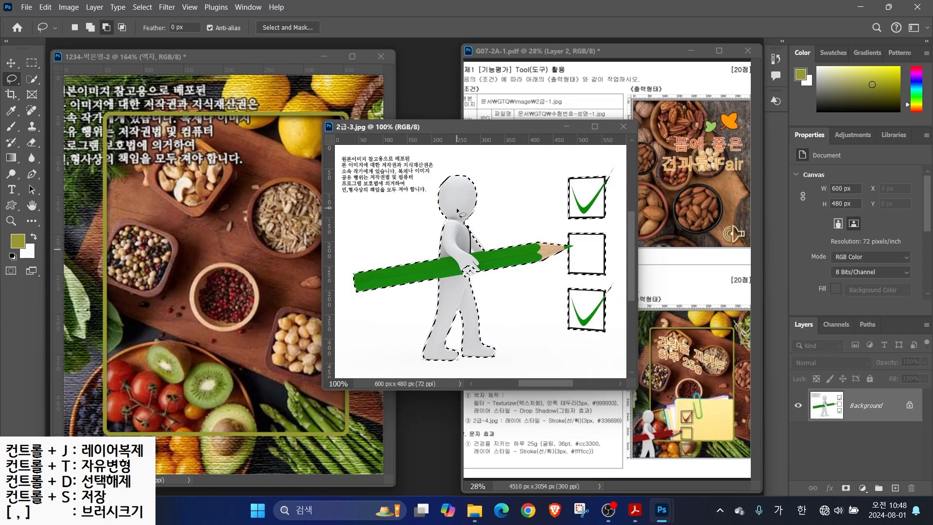
{"action": "key", "text": "w"}
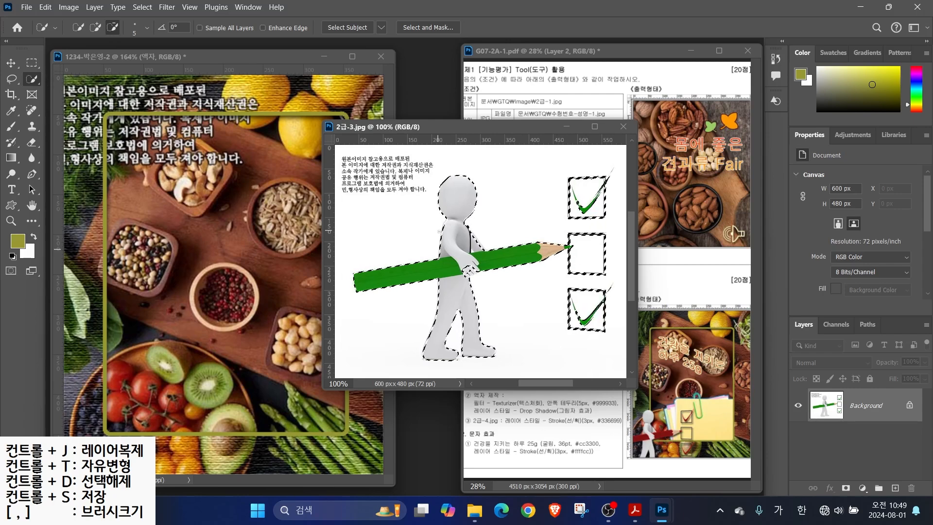
{"action": "left_click", "coordinate": [95, 27]}
{"action": "left_click", "coordinate": [470, 270]}
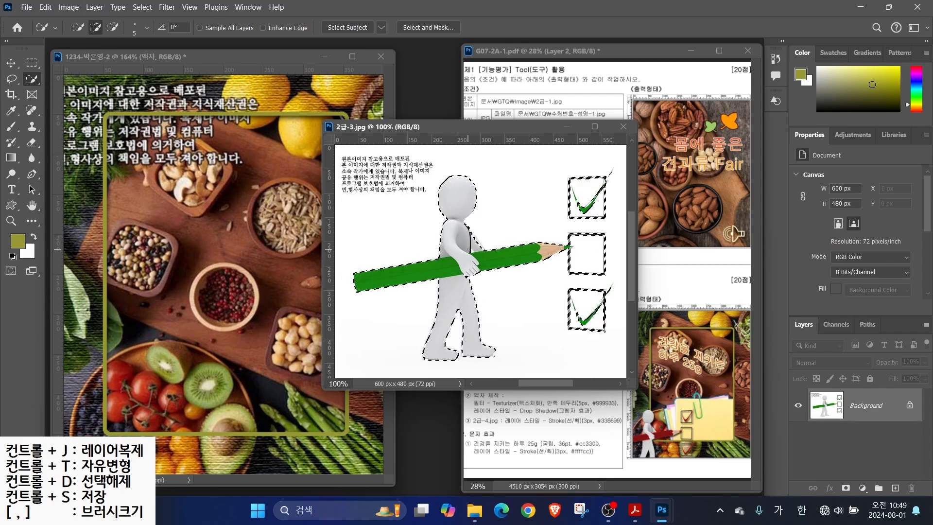
Drag the selected figure into the main composite and name the new layer 2-3
{"action": "key", "text": "v"}
{"action": "left_click_drag", "start_coordinate": [457, 214], "coordinate": [250, 203]}
{"action": "left_click", "coordinate": [623, 127]}
{"action": "double_click", "coordinate": [854, 409]}
{"action": "type", "text": "2-3"}
{"action": "key", "text": "Return"}
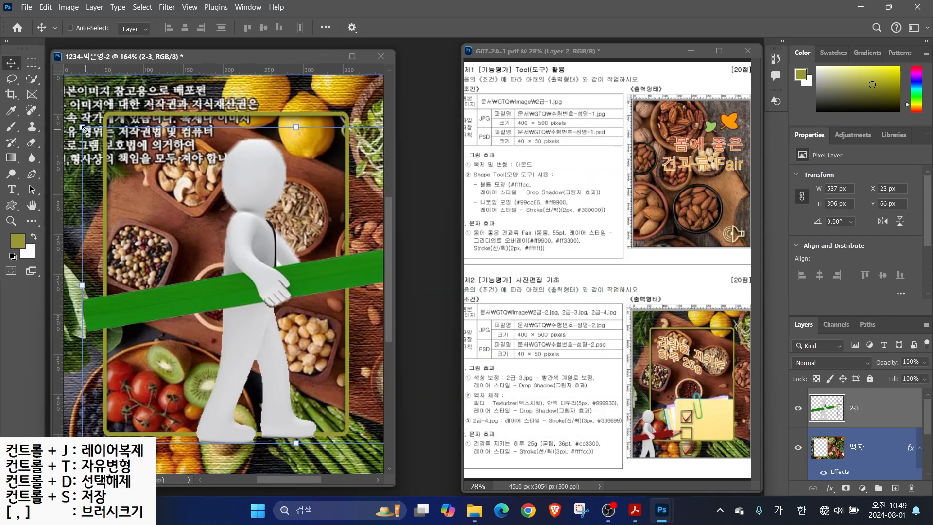
Scale the 2-3 figure to about 46% and place it at the frame's lower left
{"action": "left_click_drag", "start_coordinate": [85, 130], "coordinate": [296, 285]}
{"action": "mouse_move", "coordinate": [347, 361]}
{"action": "left_mouse_down"}
{"action": "mouse_move", "coordinate": [233, 335]}
{"action": "mouse_move", "coordinate": [204, 379]}
{"action": "mouse_move", "coordinate": [140, 402]}
{"action": "left_mouse_up"}
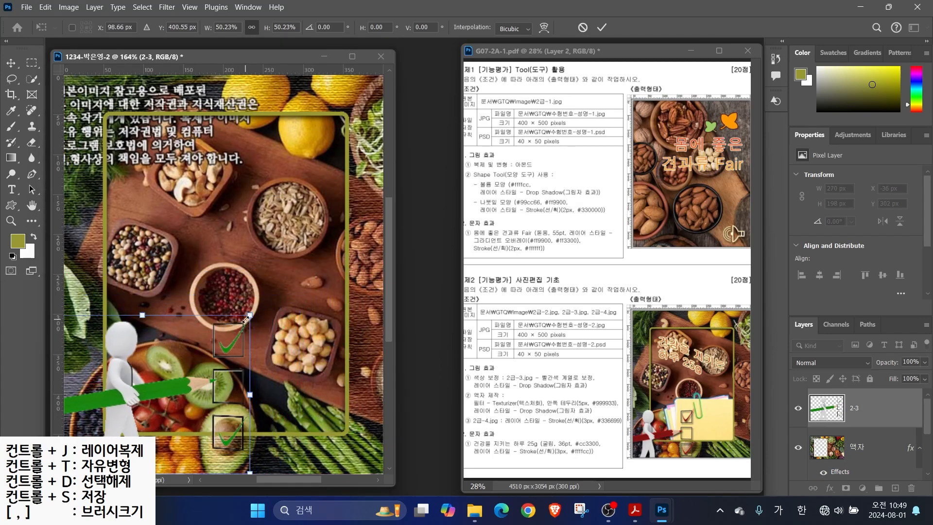
{"action": "left_click_drag", "start_coordinate": [250, 316], "coordinate": [221, 333]}
{"action": "left_click_drag", "start_coordinate": [165, 371], "coordinate": [164, 386]}
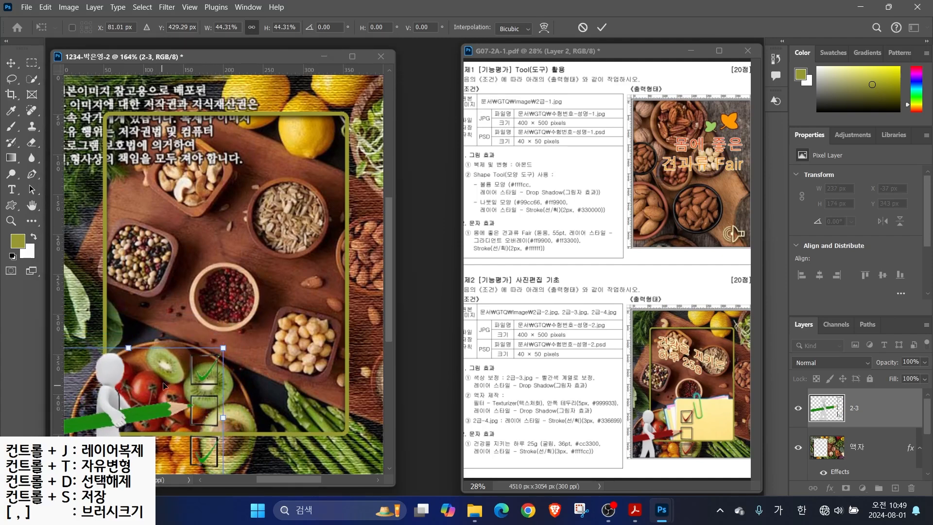
{"action": "left_click_drag", "start_coordinate": [223, 348], "coordinate": [229, 343]}
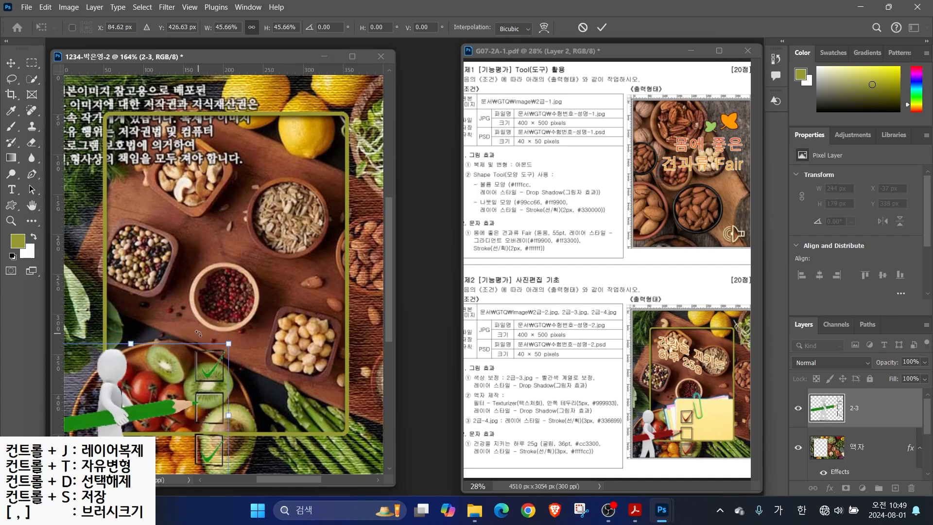
{"action": "key", "text": "Return"}
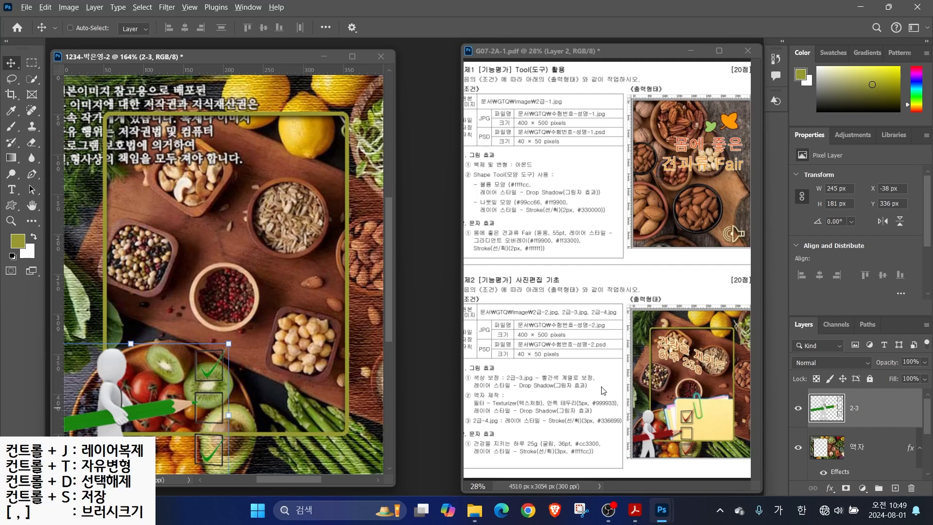
{"action": "left_click_drag", "start_coordinate": [547, 374], "coordinate": [568, 343]}
Shift the 2-3 layer's hue with Hue/Saturation so the pencil and checkmarks turn red
{"action": "key", "text": "Escape"}
{"action": "left_click", "coordinate": [64, 9]}
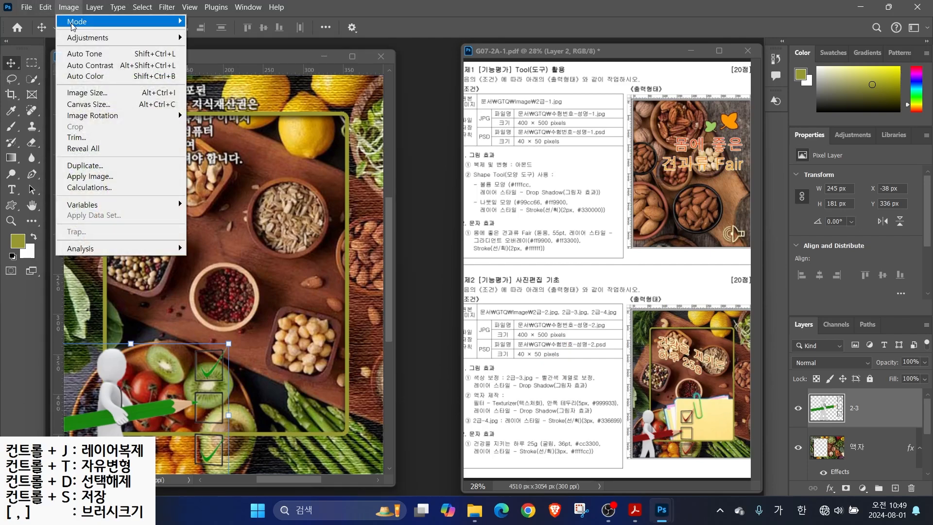
{"action": "mouse_move", "coordinate": [82, 39]}
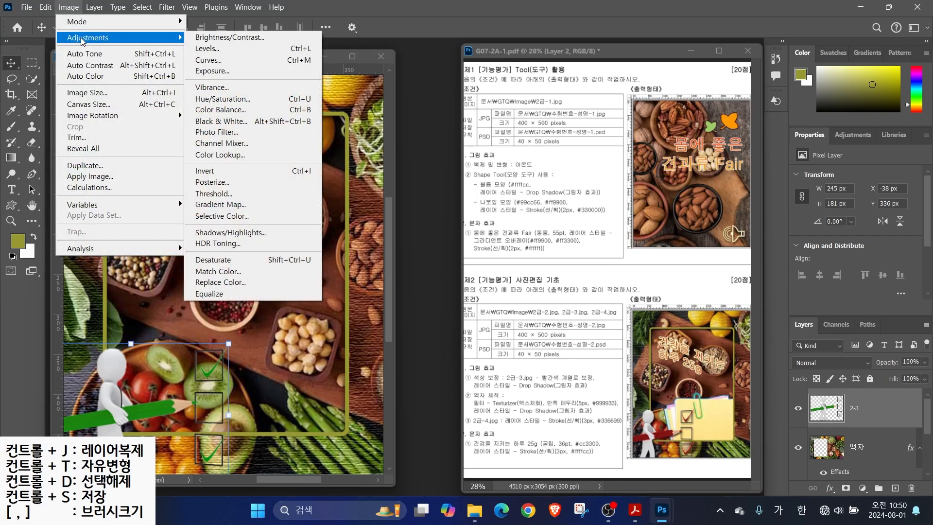
{"action": "left_click", "coordinate": [222, 99]}
{"action": "mouse_move", "coordinate": [433, 167]}
{"action": "left_mouse_down"}
{"action": "mouse_move", "coordinate": [490, 175]}
{"action": "mouse_move", "coordinate": [461, 176]}
{"action": "left_mouse_up"}
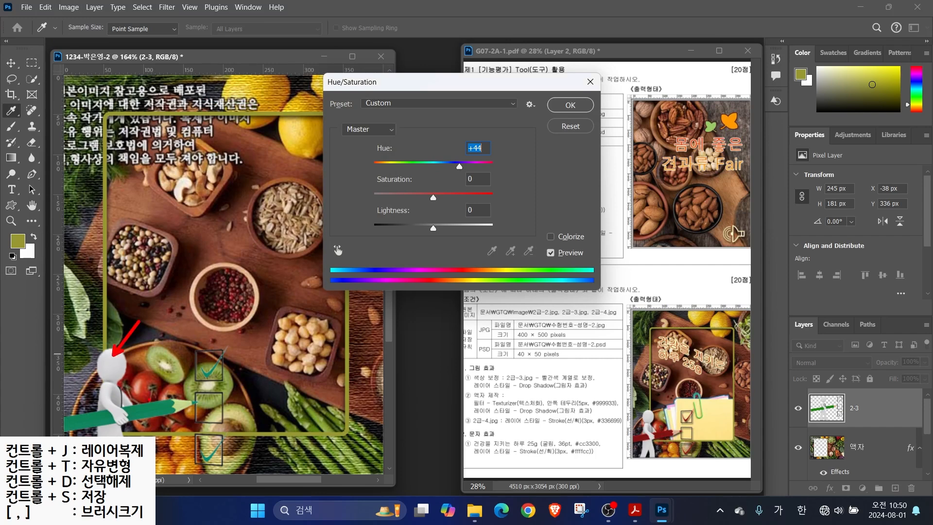
{"action": "key", "text": "Escape"}
{"action": "left_click_drag", "start_coordinate": [459, 166], "coordinate": [391, 178]}
{"action": "left_click", "coordinate": [569, 106]}
{"action": "key", "text": "v"}
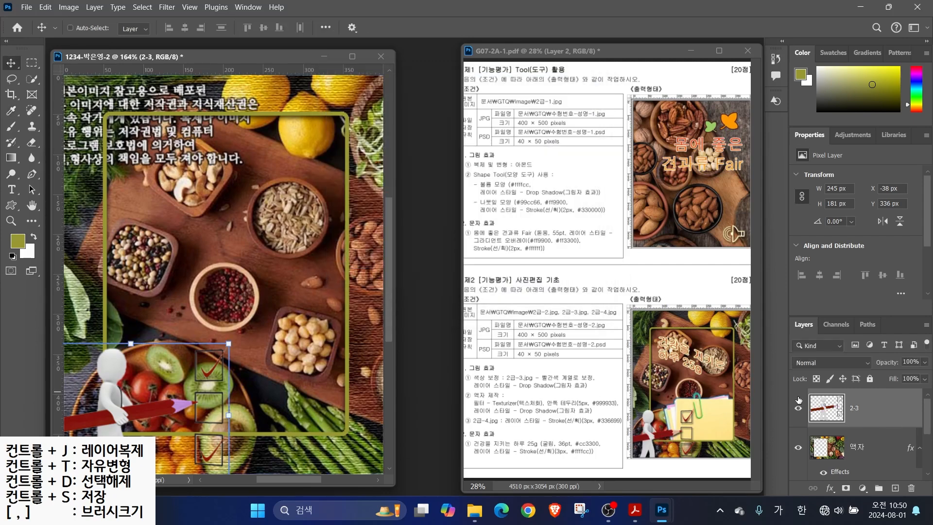
Add a Drop Shadow effect to layer 2-3
{"action": "left_click_drag", "start_coordinate": [513, 383], "coordinate": [553, 355]}
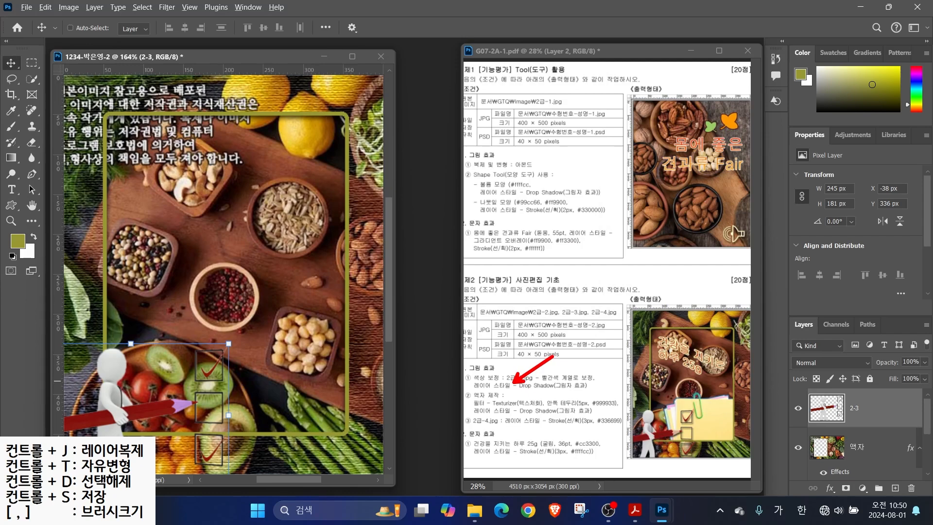
{"action": "left_click", "coordinate": [865, 448]}
{"action": "left_click", "coordinate": [830, 488]}
{"action": "left_click", "coordinate": [851, 483]}
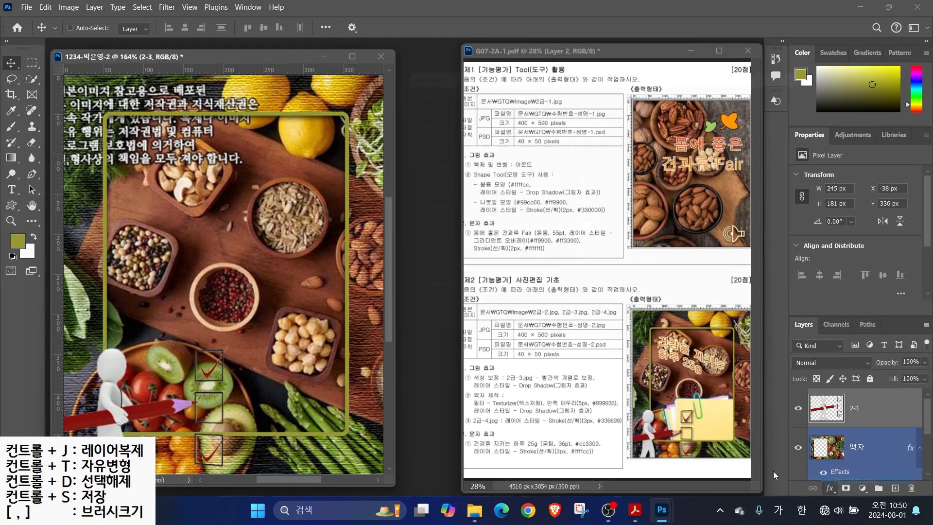
{"action": "left_click", "coordinate": [801, 81]}
Open 2급-4.jpg and select the sticky notes by Magic Wanding the white background and inverting
{"action": "key", "text": "ctrl+o"}
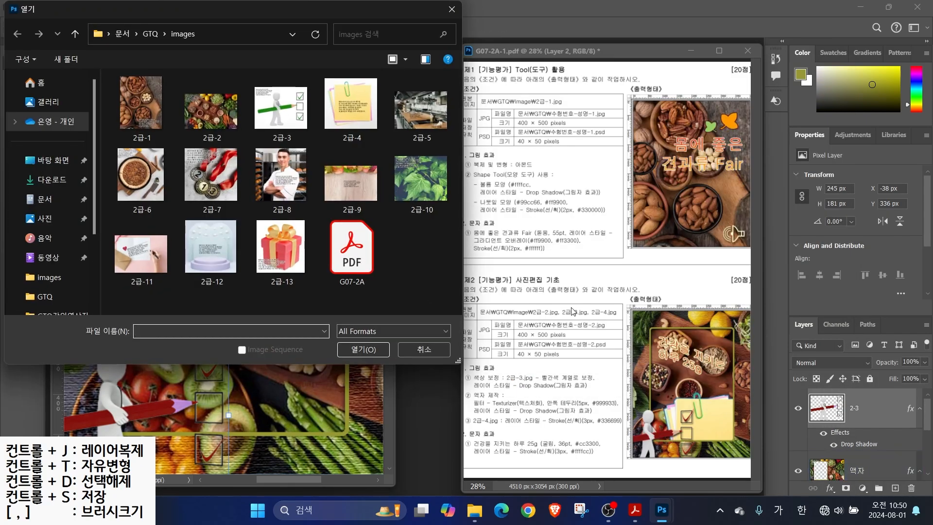
{"action": "left_click", "coordinate": [351, 105]}
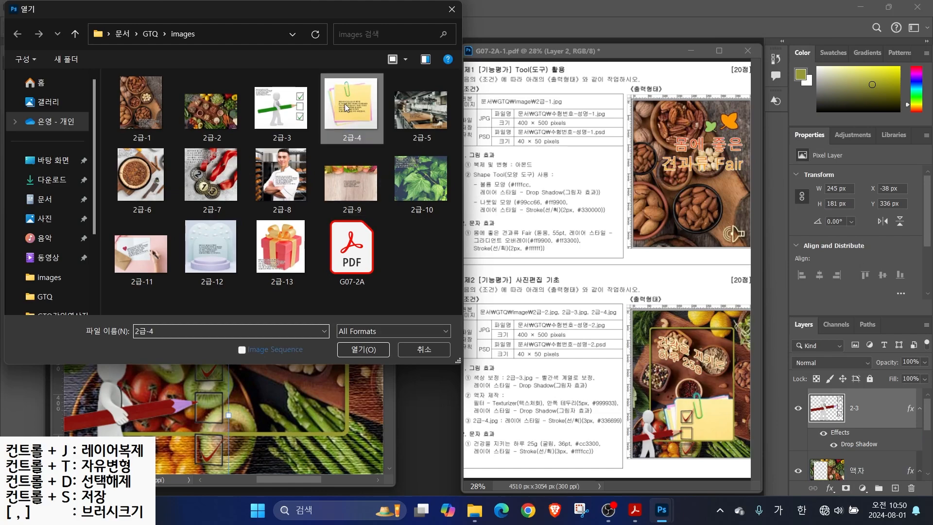
{"action": "left_click", "coordinate": [363, 348]}
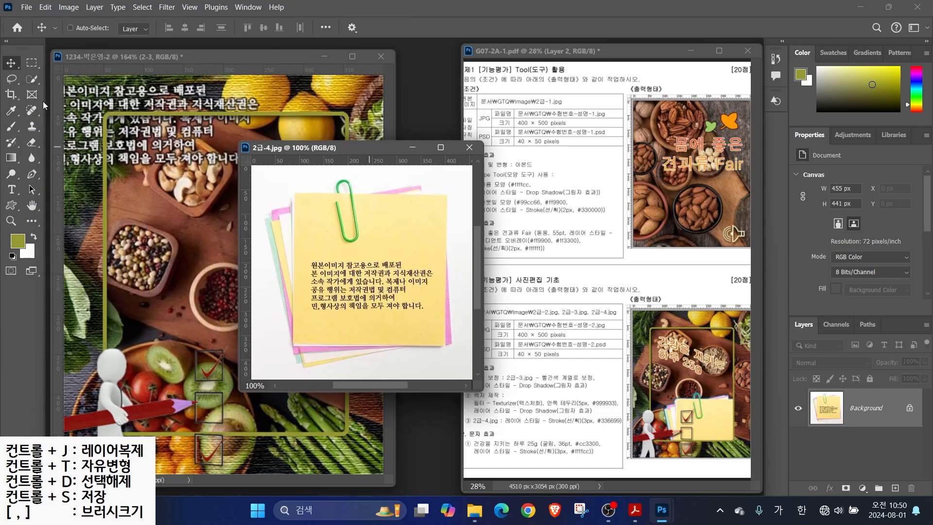
{"action": "right_click", "coordinate": [39, 75]}
{"action": "left_click", "coordinate": [71, 102]}
{"action": "left_click", "coordinate": [262, 185]}
{"action": "left_click", "coordinate": [143, 7]}
{"action": "left_click", "coordinate": [152, 54]}
Add the note's pink top-right corner with Polygonal Lasso and subtract the paperclip hole
{"action": "right_click", "coordinate": [31, 78]}
{"action": "left_click", "coordinate": [72, 90]}
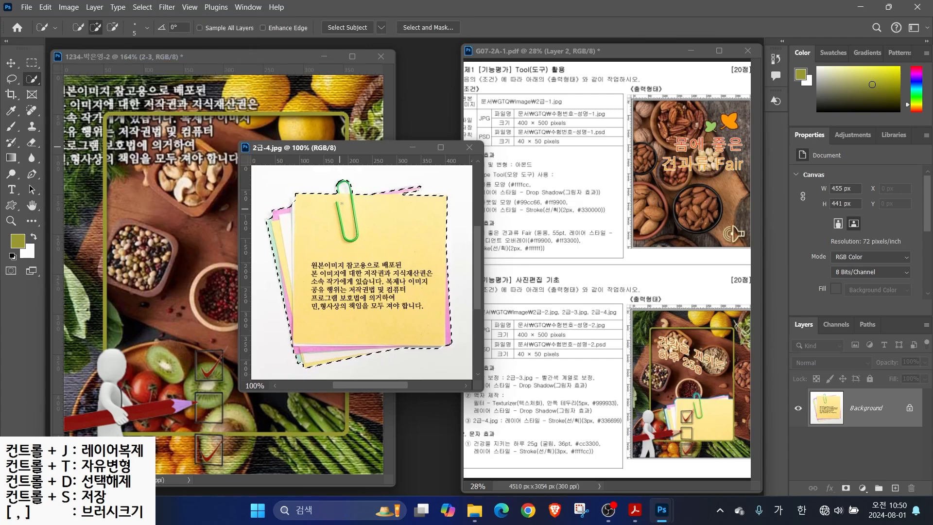
{"action": "right_click", "coordinate": [11, 79]}
{"action": "left_click", "coordinate": [54, 90]}
{"action": "left_click", "coordinate": [386, 209]}
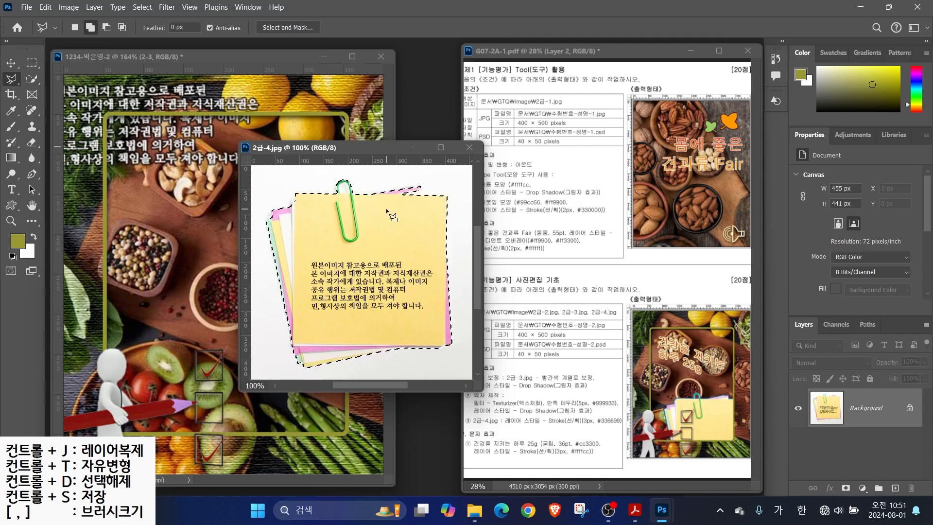
{"action": "left_click", "coordinate": [422, 186]}
{"action": "double_click", "coordinate": [431, 198]}
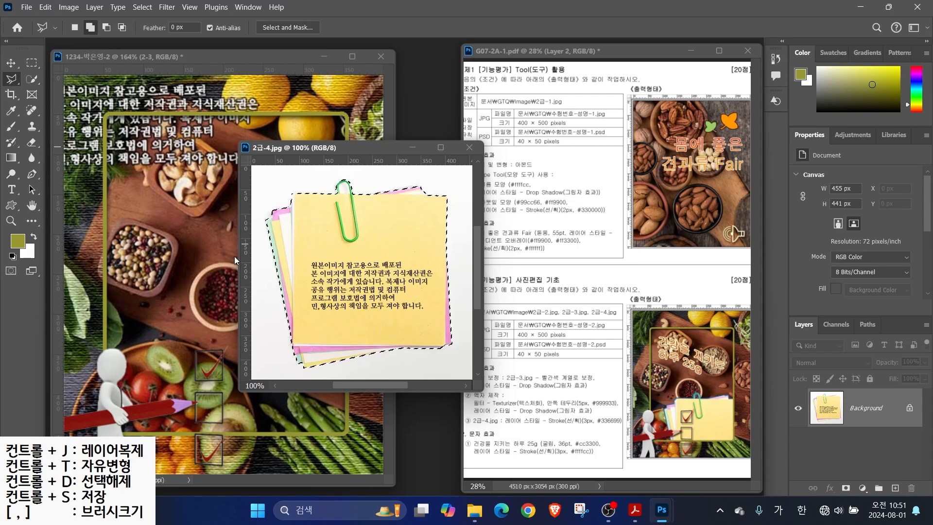
{"action": "left_click", "coordinate": [106, 27]}
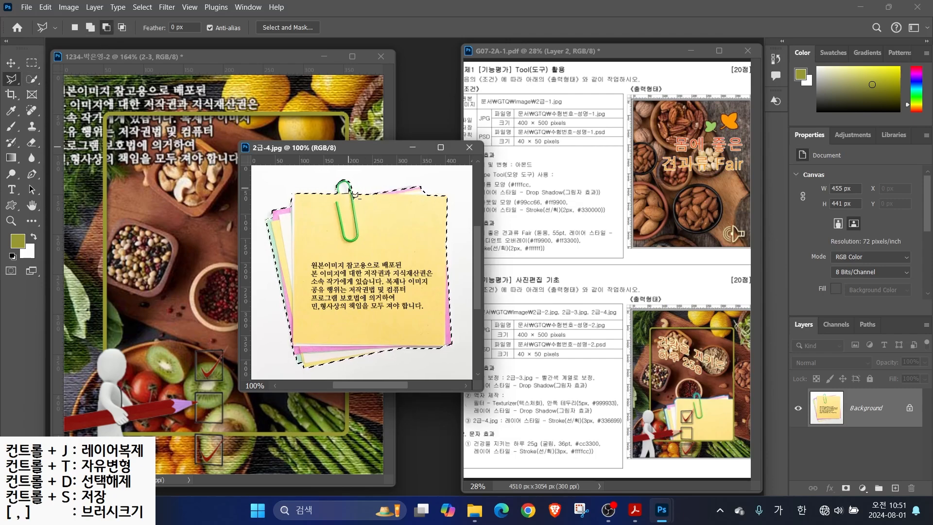
{"action": "left_click", "coordinate": [341, 188]}
Move the notes into the composite, close 2급-4.jpg, and name the new layer 2-4
{"action": "key", "text": "v"}
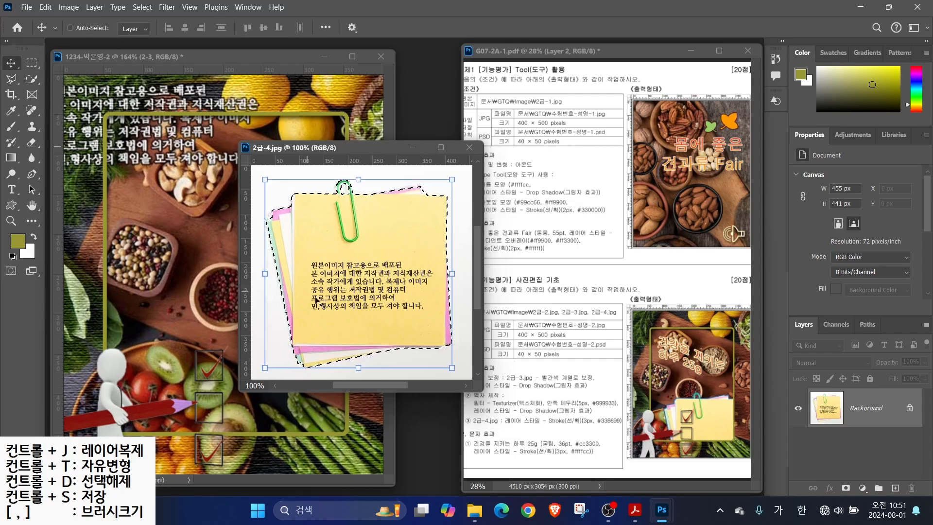
{"action": "left_click_drag", "start_coordinate": [343, 218], "coordinate": [166, 141]}
{"action": "left_click", "coordinate": [469, 147]}
{"action": "double_click", "coordinate": [859, 408]}
{"action": "type", "text": "2-4"}
{"action": "key", "text": "Return"}
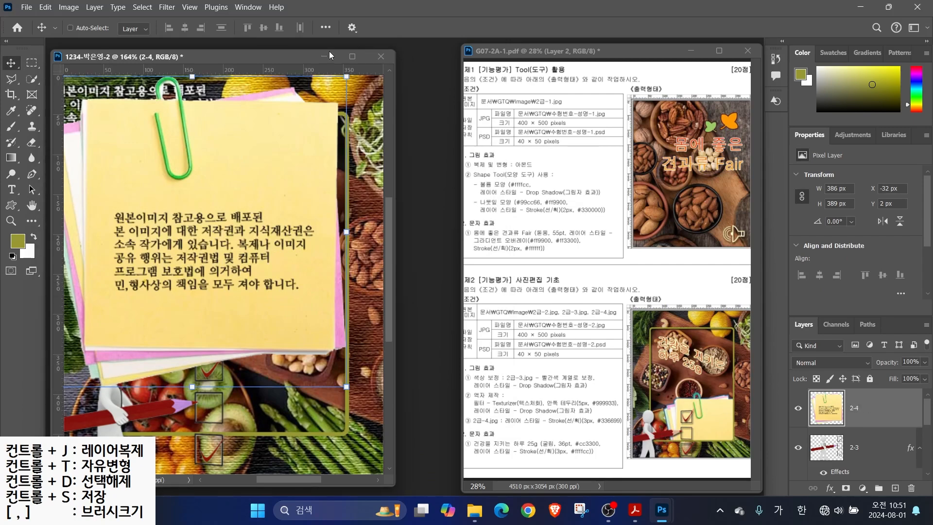
Shrink the sticky notes with Free Transform and position them at the frame's lower right
{"action": "left_click_drag", "start_coordinate": [347, 77], "coordinate": [177, 246]}
{"action": "left_click_drag", "start_coordinate": [130, 288], "coordinate": [320, 374]}
{"action": "left_click_drag", "start_coordinate": [229, 334], "coordinate": [230, 361]}
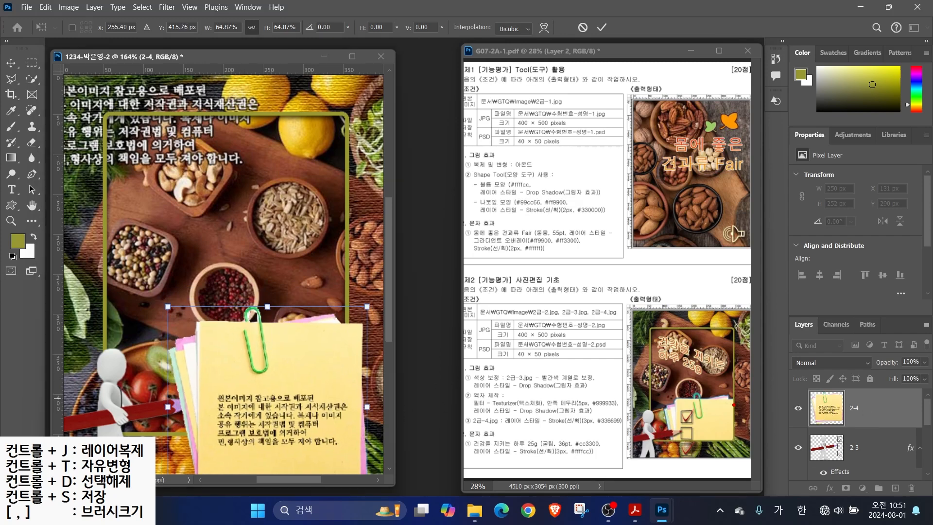
{"action": "left_click_drag", "start_coordinate": [740, 394], "coordinate": [781, 389]}
{"action": "left_click", "coordinate": [875, 445]}
Move layer 2-4 beneath the 2-3 and 액자 layers in the stack
{"action": "scroll", "coordinate": [877, 442], "scroll_direction": "down", "scroll_amount": 1}
{"action": "scroll", "coordinate": [874, 421], "scroll_direction": "up", "scroll_amount": 1}
{"action": "left_click_drag", "start_coordinate": [866, 411], "coordinate": [862, 451]}
{"action": "scroll", "coordinate": [860, 451], "scroll_direction": "up", "scroll_amount": 2}
{"action": "scroll", "coordinate": [885, 428], "scroll_direction": "down", "scroll_amount": 2}
Give layer 2-4 a Stroke effect in #336699 and reselect layer 2-3
{"action": "left_click", "coordinate": [830, 488]}
{"action": "left_click", "coordinate": [843, 400]}
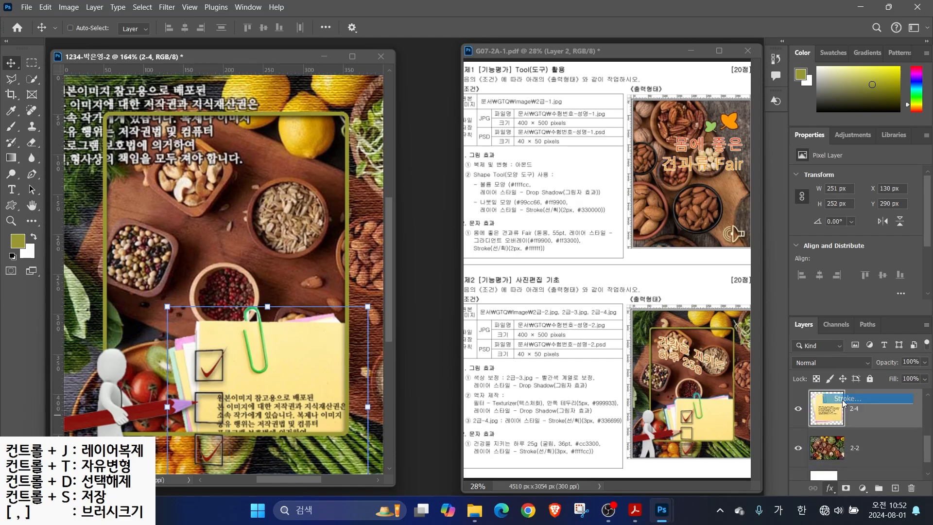
{"action": "left_click", "coordinate": [583, 202]}
{"action": "type", "text": "3"}
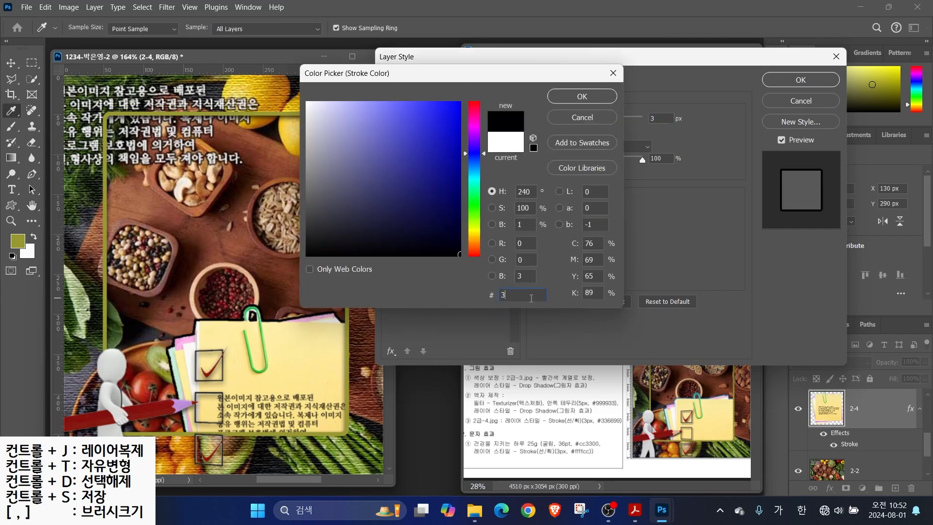
{"action": "type", "text": "36699"}
{"action": "key", "text": "Return"}
{"action": "key", "text": "Return"}
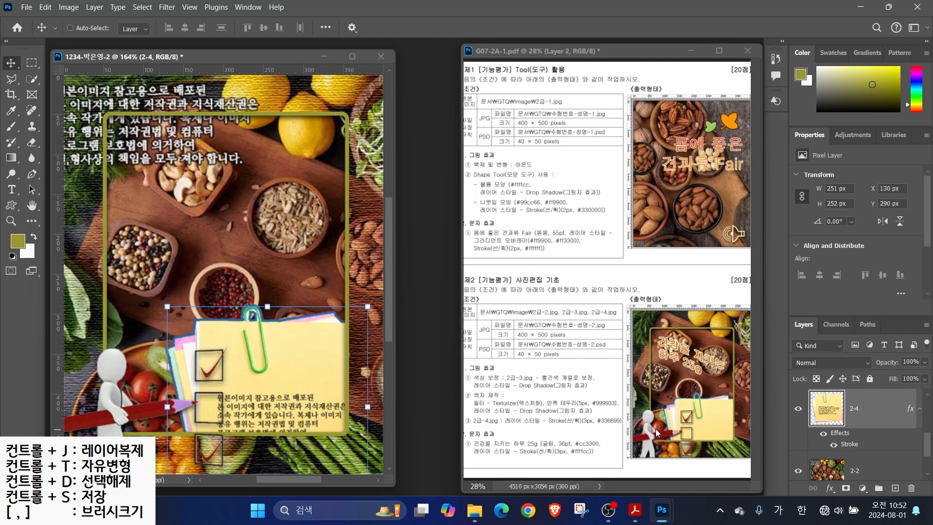
{"action": "scroll", "coordinate": [849, 425], "scroll_direction": "down", "scroll_amount": 2}
{"action": "left_click", "coordinate": [849, 425]}
{"action": "key", "text": "t"}
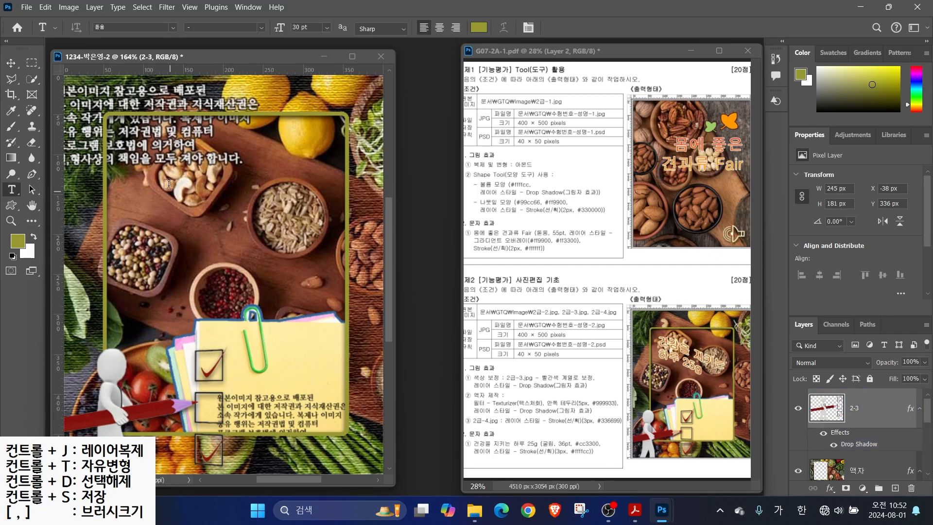
Save As the composite in Photoshop PSD format into the GTQ folder
{"action": "left_click", "coordinate": [27, 8]}
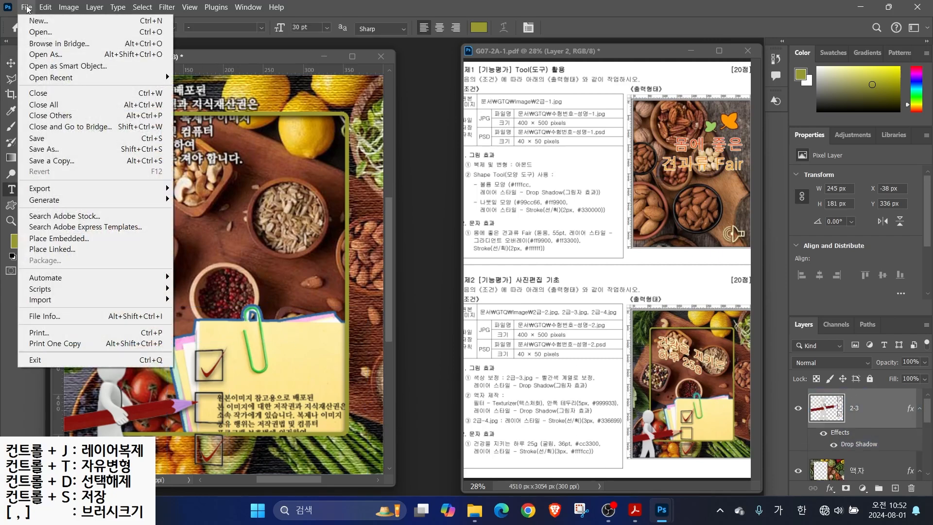
{"action": "left_click", "coordinate": [41, 149]}
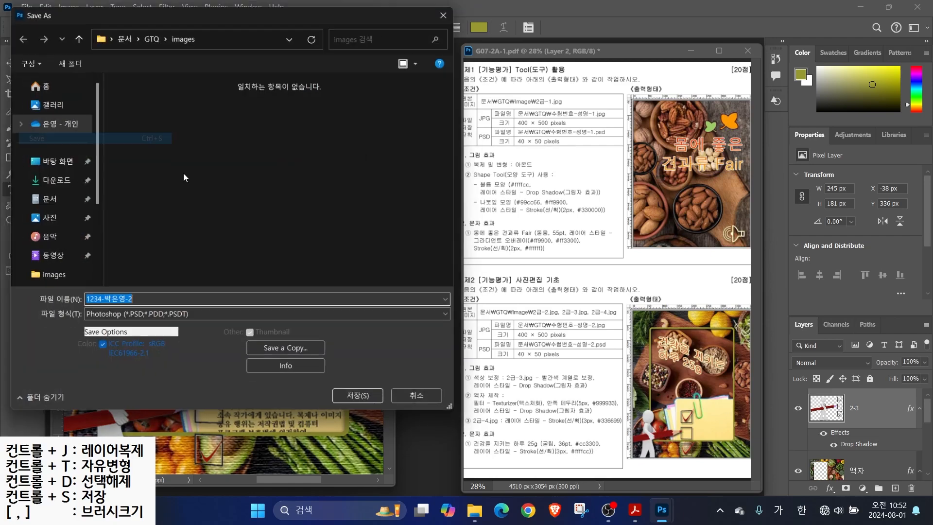
{"action": "left_click", "coordinate": [149, 35]}
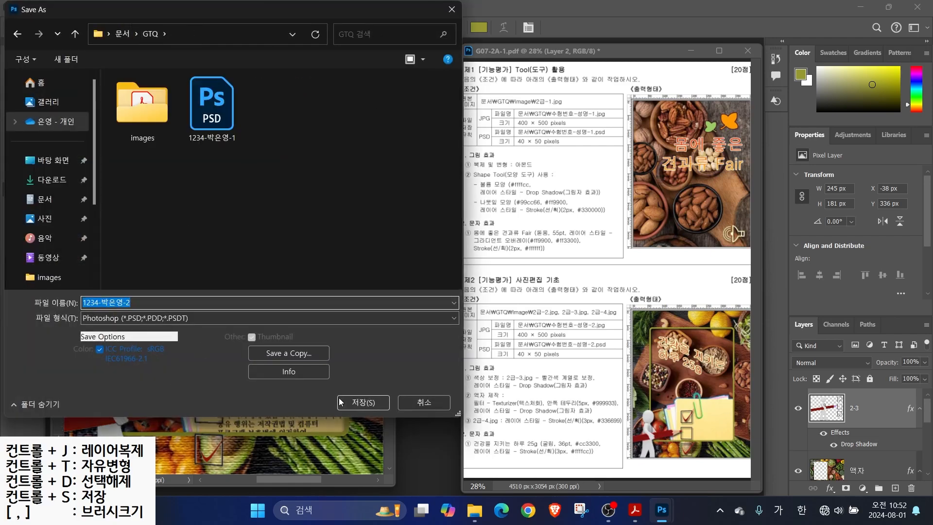
{"action": "left_click", "coordinate": [363, 402]}
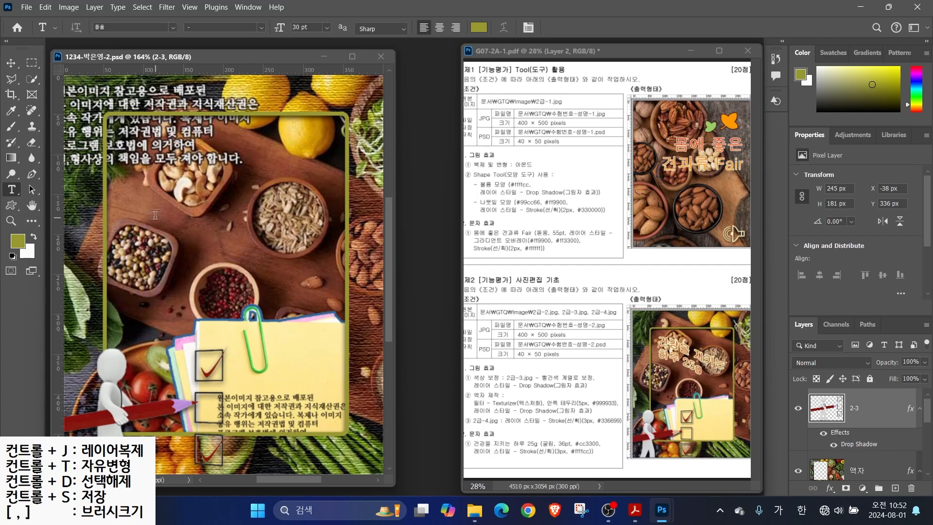
{"action": "left_click", "coordinate": [147, 227]}
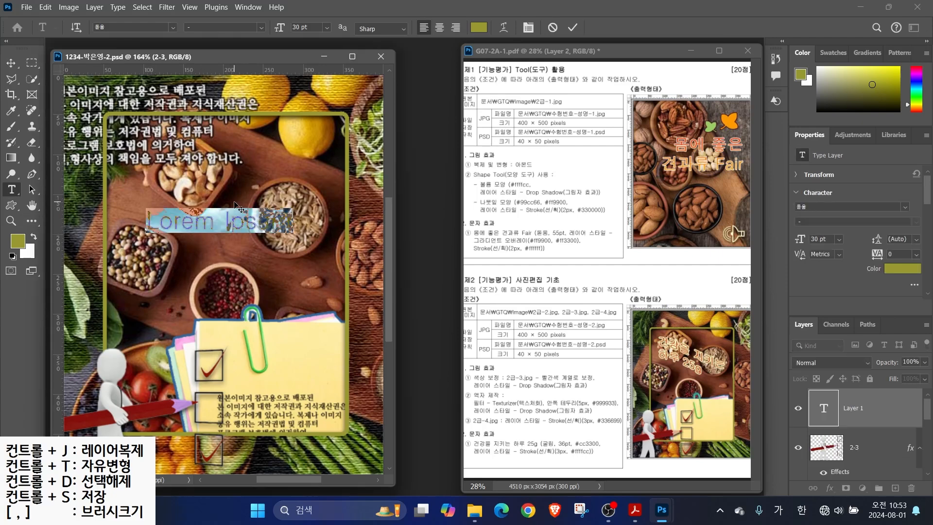
Type the title '건강을 지키는 하루 25g' in 굴림, 36 pt, colour #cc3300
{"action": "type", "text": "건강을 지키는"}
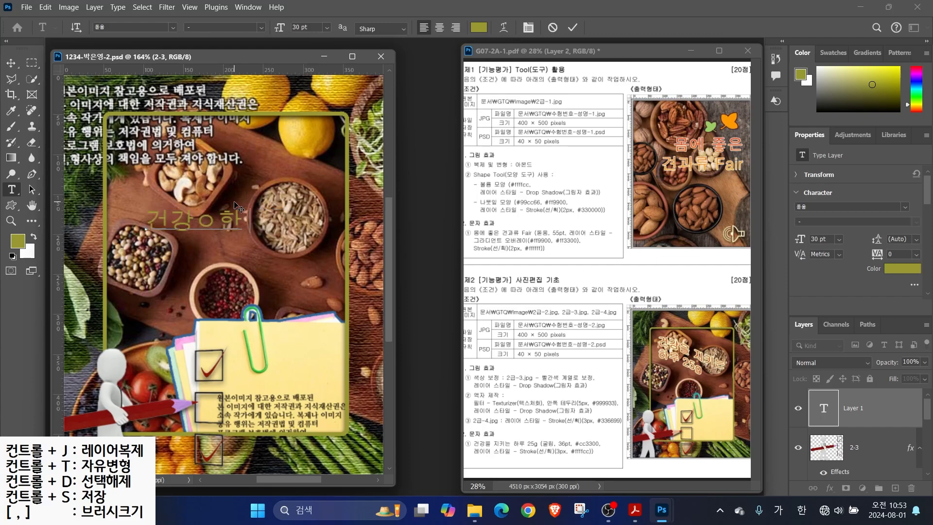
{"action": "type", "text": " 하루 25g"}
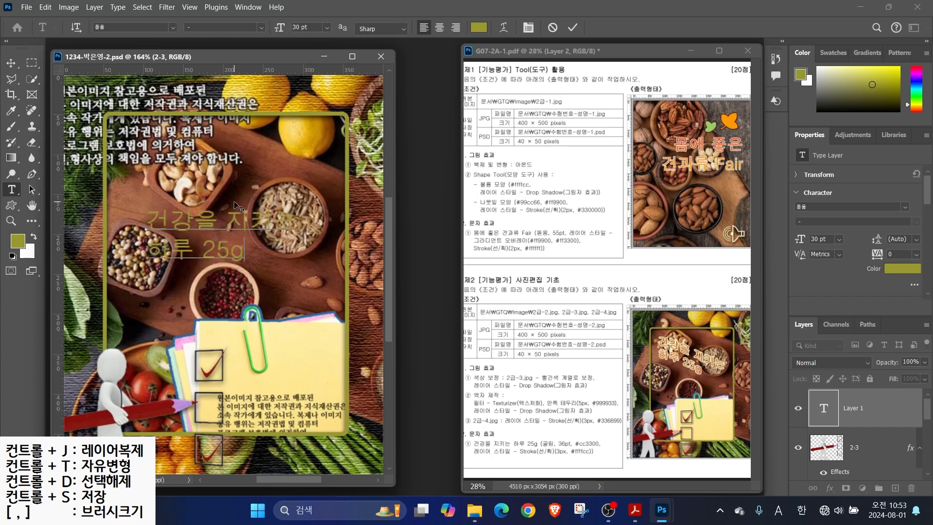
{"action": "key", "text": "ctrl+Return"}
{"action": "left_click", "coordinate": [174, 28]}
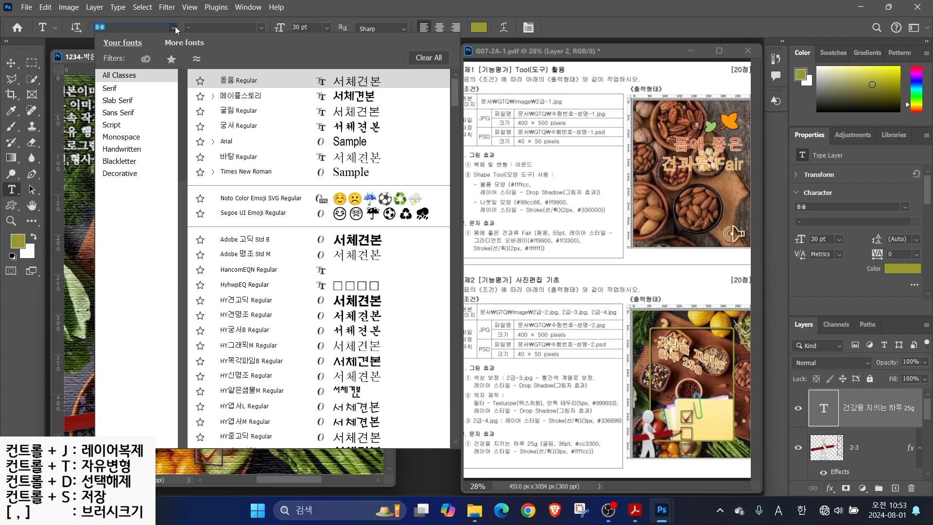
{"action": "left_click", "coordinate": [226, 108]}
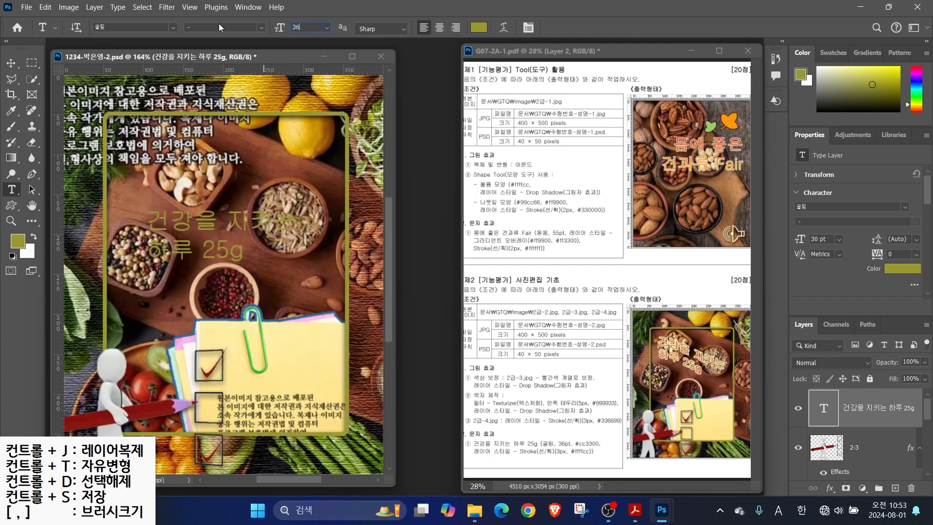
{"action": "key", "text": "Return"}
{"action": "left_click", "coordinate": [478, 27]}
{"action": "type", "text": "cc3300"}
{"action": "key", "text": "Return"}
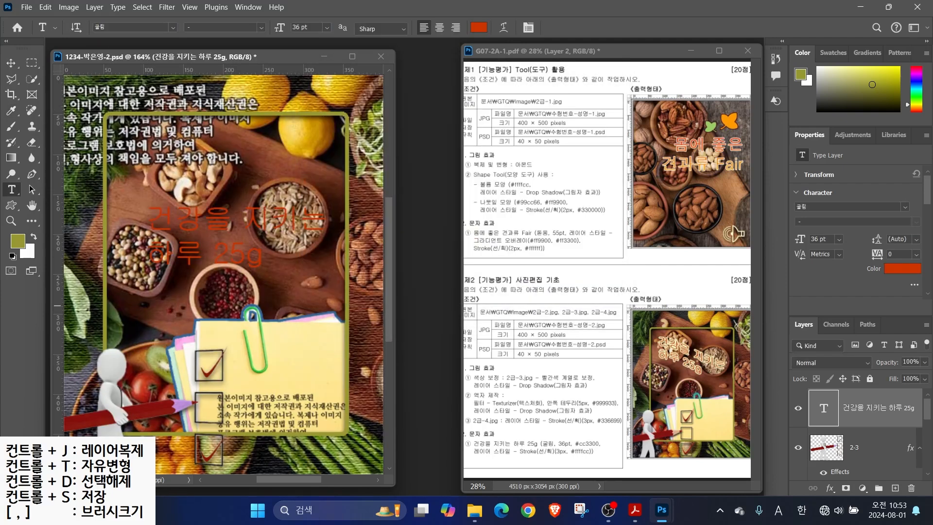
Add a Stroke layer effect in pale #ffffcc to the title
{"action": "left_click", "coordinate": [830, 488]}
{"action": "left_click", "coordinate": [845, 406]}
{"action": "left_click", "coordinate": [566, 212]}
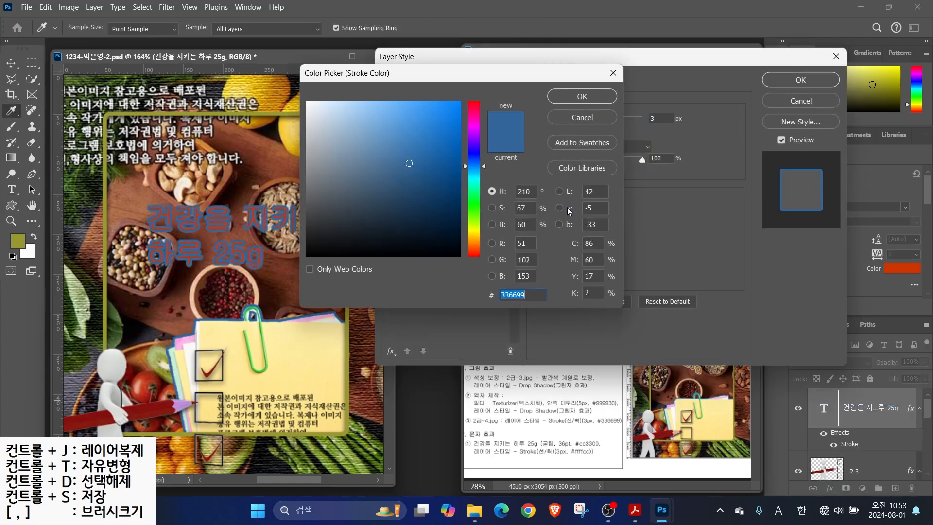
{"action": "type", "text": "ffffcc"}
{"action": "key", "text": "Return"}
{"action": "left_click", "coordinate": [801, 80]}
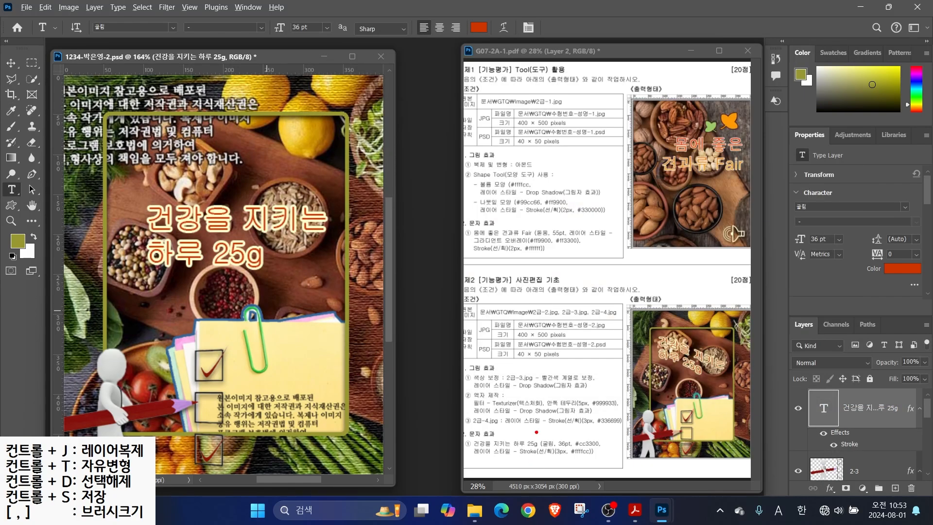
{"action": "left_click_drag", "start_coordinate": [544, 433], "coordinate": [526, 399]}
{"action": "left_click_drag", "start_coordinate": [560, 436], "coordinate": [568, 405]}
{"action": "left_click_drag", "start_coordinate": [590, 439], "coordinate": [627, 416]}
{"action": "left_click_drag", "start_coordinate": [558, 459], "coordinate": [593, 500]}
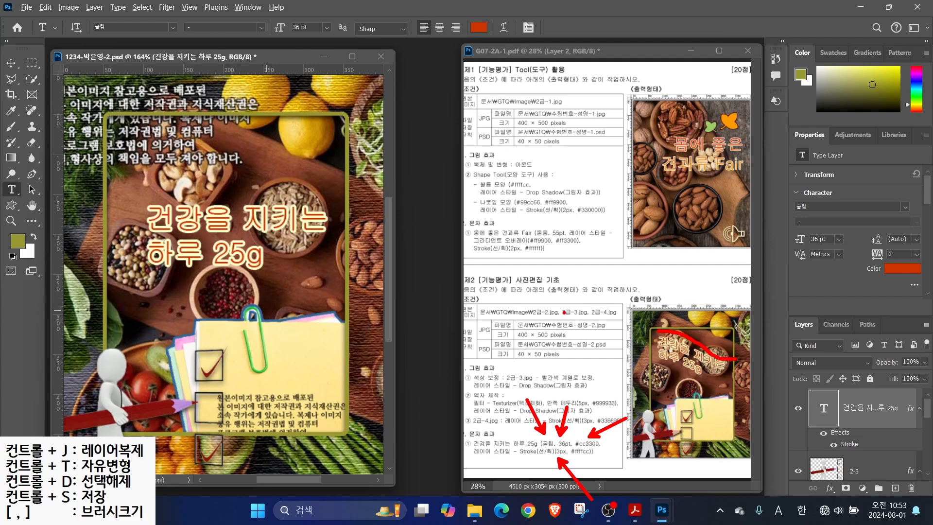
{"action": "mouse_move", "coordinate": [484, 15]}
{"action": "left_mouse_down"}
{"action": "mouse_move", "coordinate": [527, 43]}
{"action": "mouse_move", "coordinate": [545, 79]}
{"action": "left_mouse_up"}
{"action": "key", "text": "Escape"}
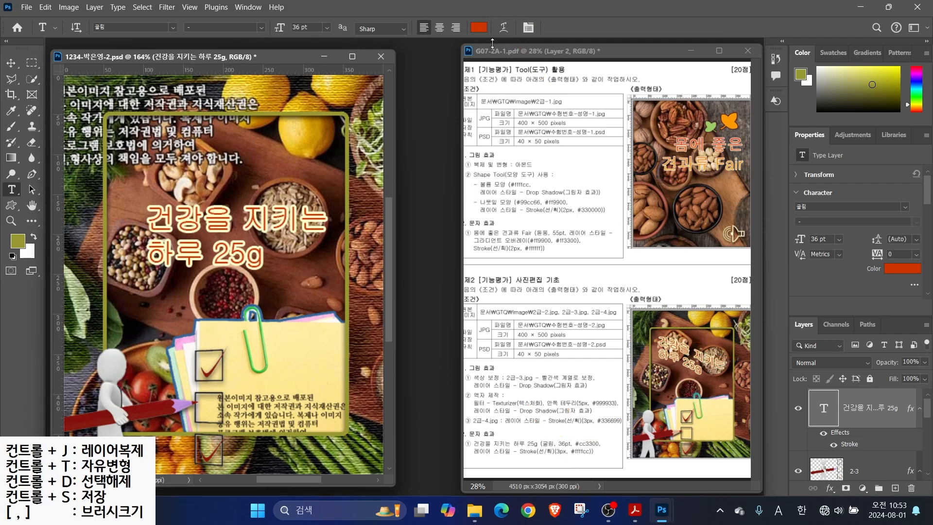
Warp the title with the Rise style at a bend of about -53%
{"action": "left_click", "coordinate": [504, 30]}
{"action": "left_click", "coordinate": [451, 120]}
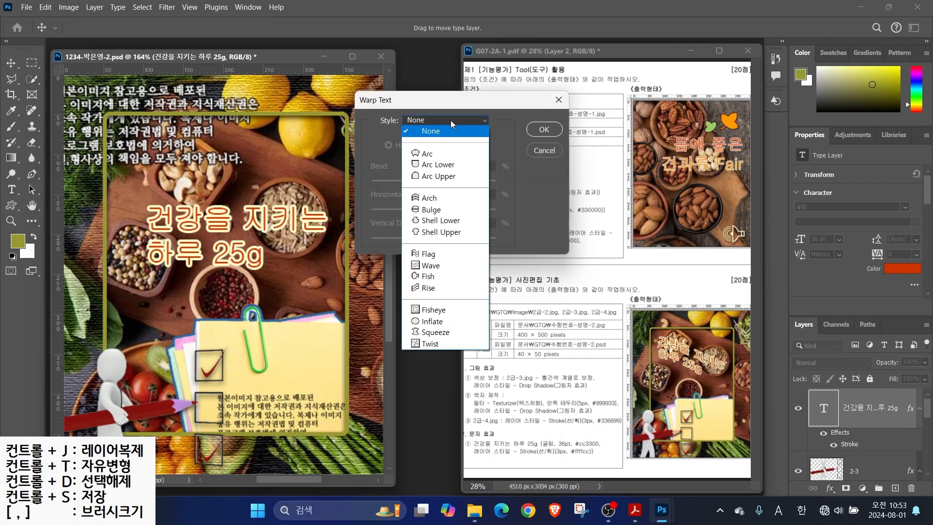
{"action": "left_click", "coordinate": [429, 288]}
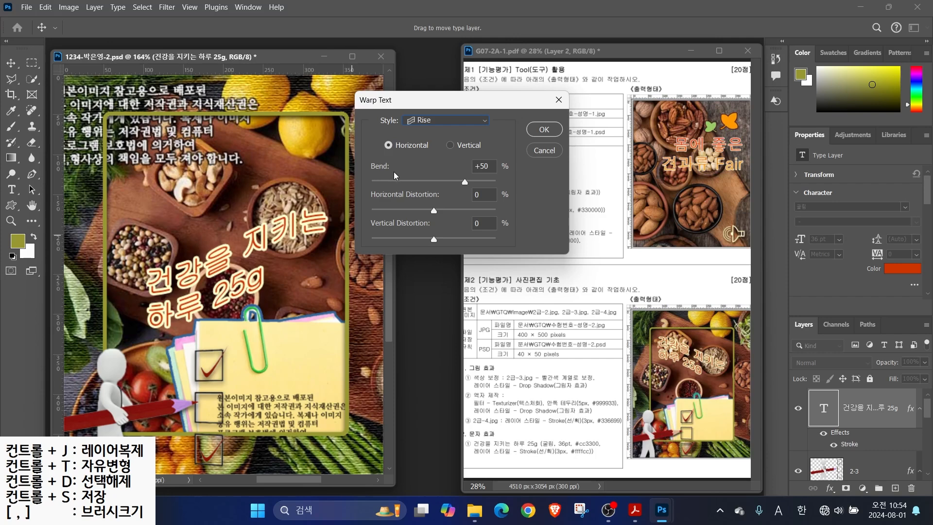
{"action": "left_click_drag", "start_coordinate": [465, 182], "coordinate": [400, 185]}
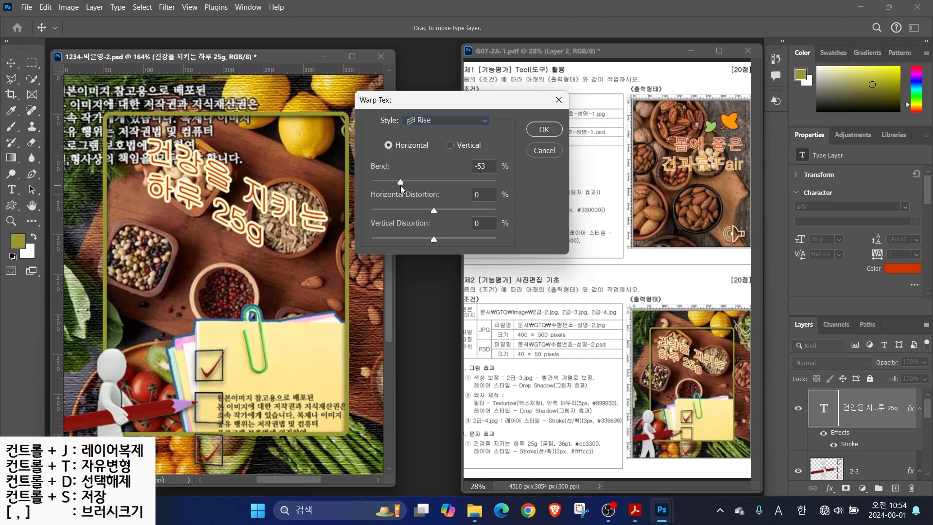
{"action": "left_click", "coordinate": [543, 130]}
Move the warped title near the frame top and save the PSD
{"action": "key", "text": "v"}
{"action": "left_click_drag", "start_coordinate": [206, 184], "coordinate": [210, 190]}
{"action": "key", "text": "ctrl+t"}
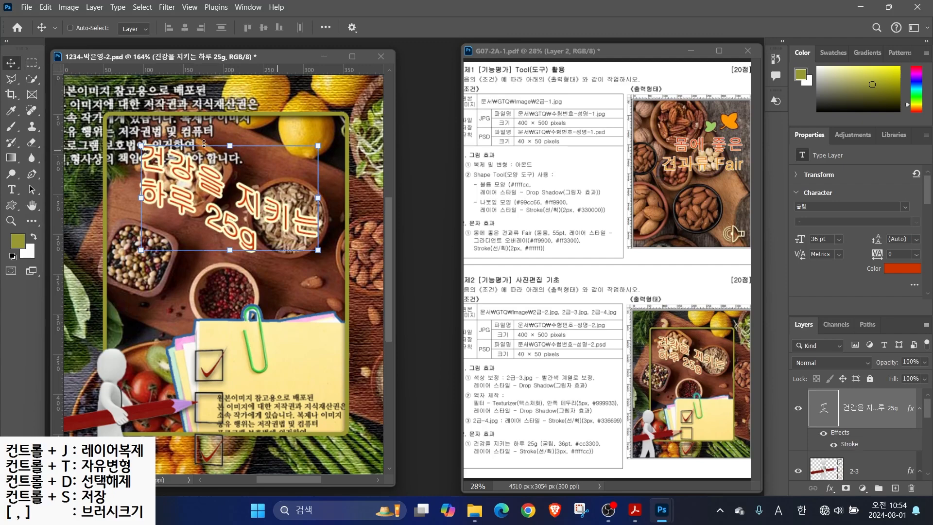
{"action": "scroll", "coordinate": [930, 421], "scroll_direction": "down", "scroll_amount": 1}
{"action": "left_click_drag", "start_coordinate": [930, 421], "coordinate": [926, 403]}
{"action": "key", "text": "ctrl+s"}
{"action": "left_click_drag", "start_coordinate": [543, 327], "coordinate": [596, 285]}
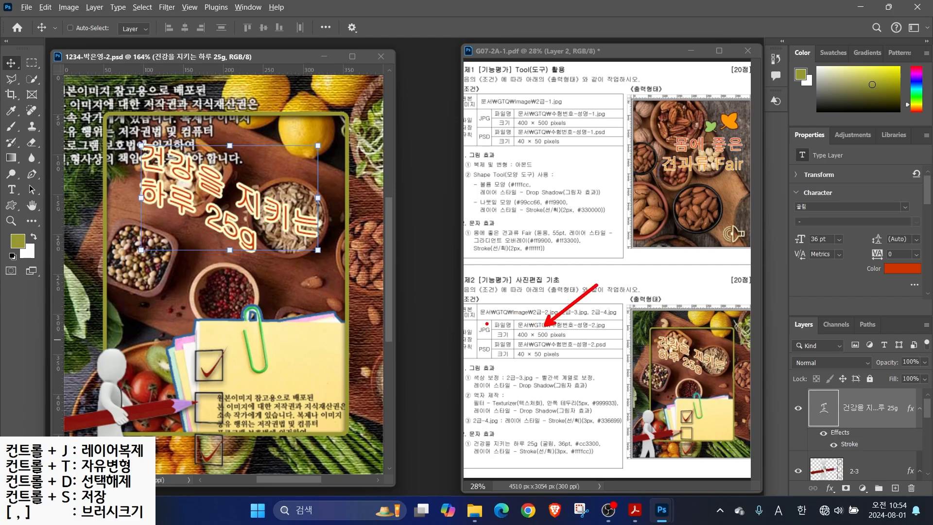
{"action": "left_click_drag", "start_coordinate": [472, 321], "coordinate": [495, 335]}
{"action": "key", "text": "Escape"}
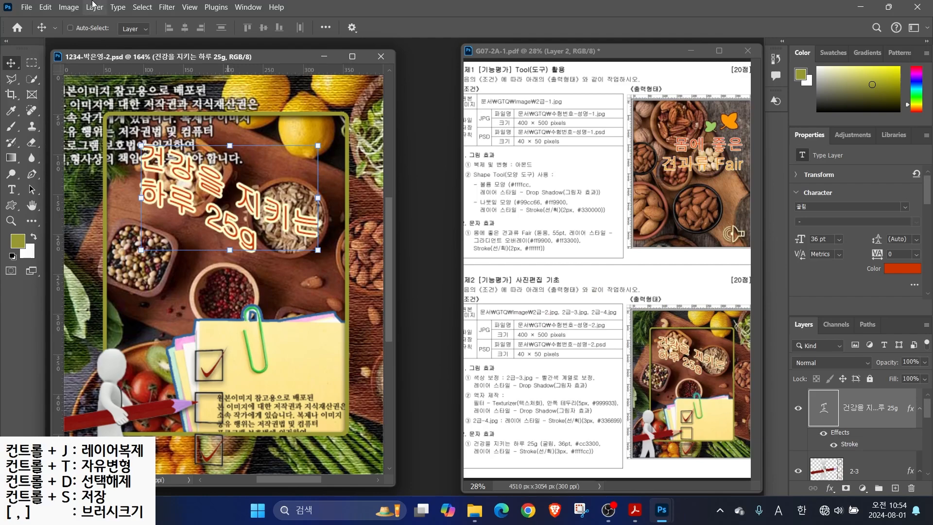
Save a copy of the composite as a JPEG without 'copy' in the name, accepting default quality
{"action": "left_click", "coordinate": [27, 7]}
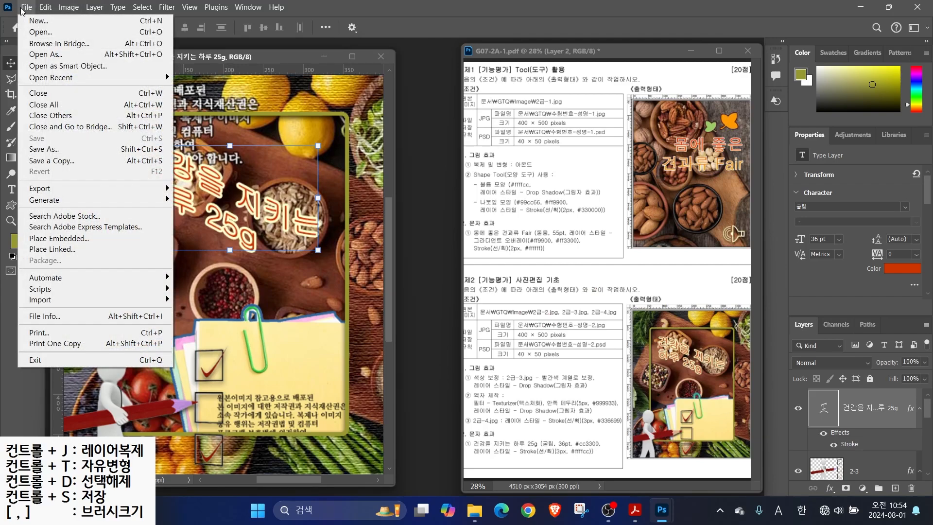
{"action": "left_click", "coordinate": [39, 149]}
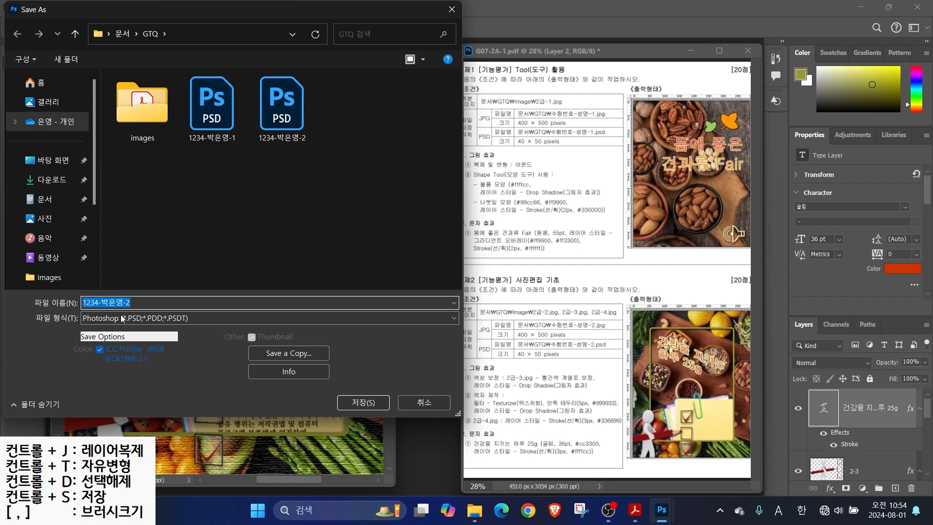
{"action": "left_click", "coordinate": [112, 319]}
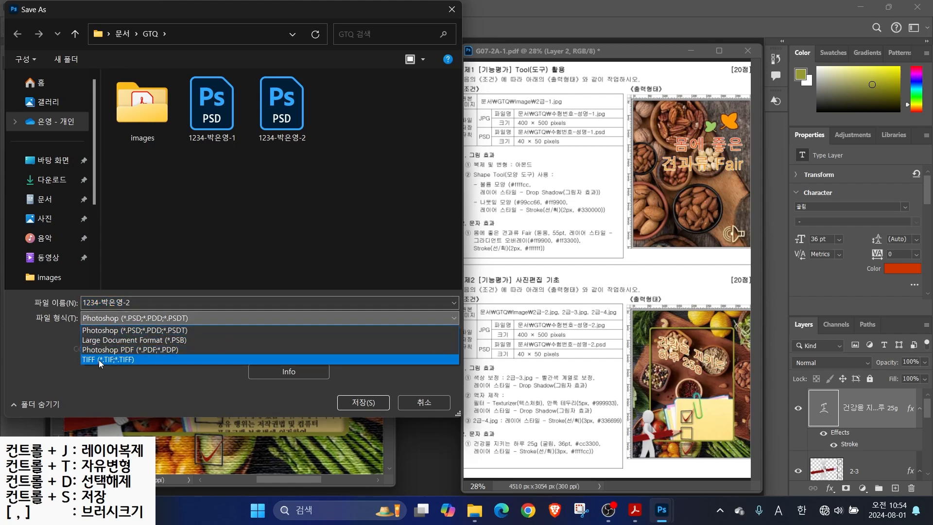
{"action": "left_click", "coordinate": [48, 335]}
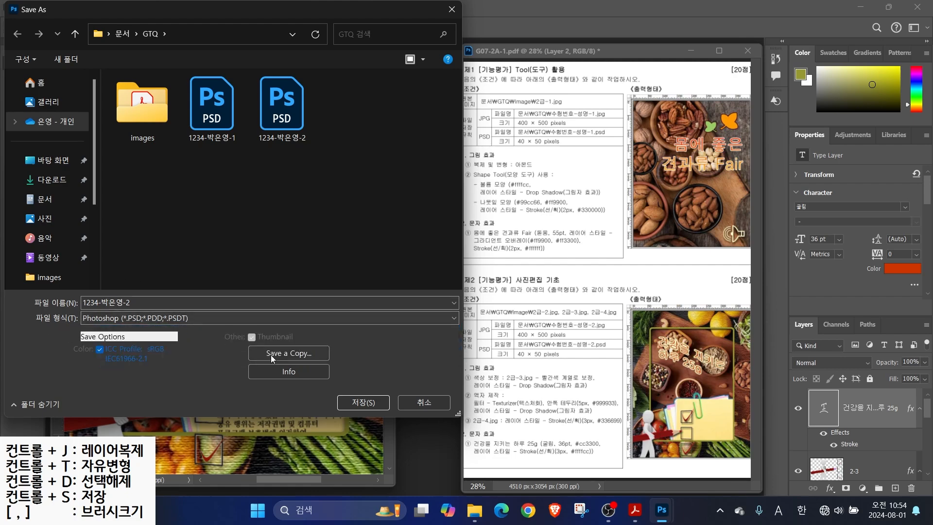
{"action": "left_click", "coordinate": [283, 354]}
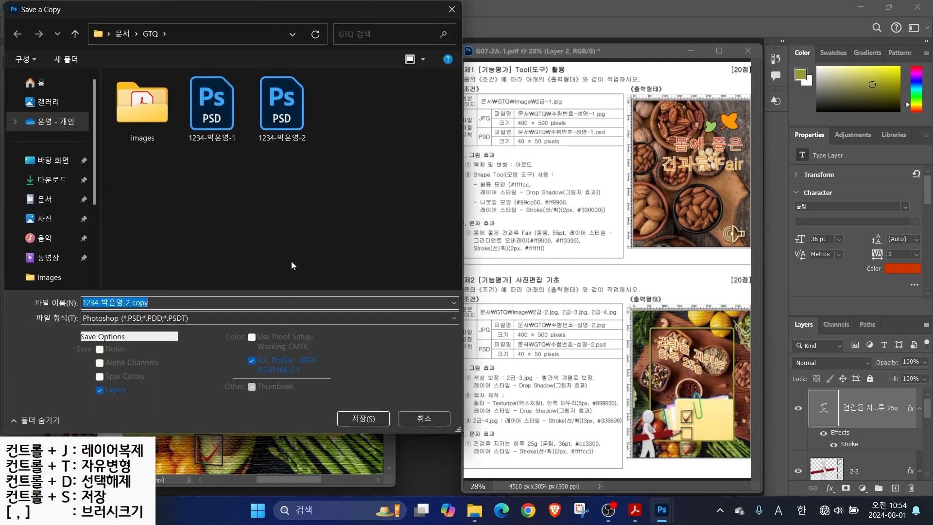
{"action": "left_click", "coordinate": [128, 302]}
{"action": "key", "text": "BackSpace"}
{"action": "left_click", "coordinate": [48, 337]}
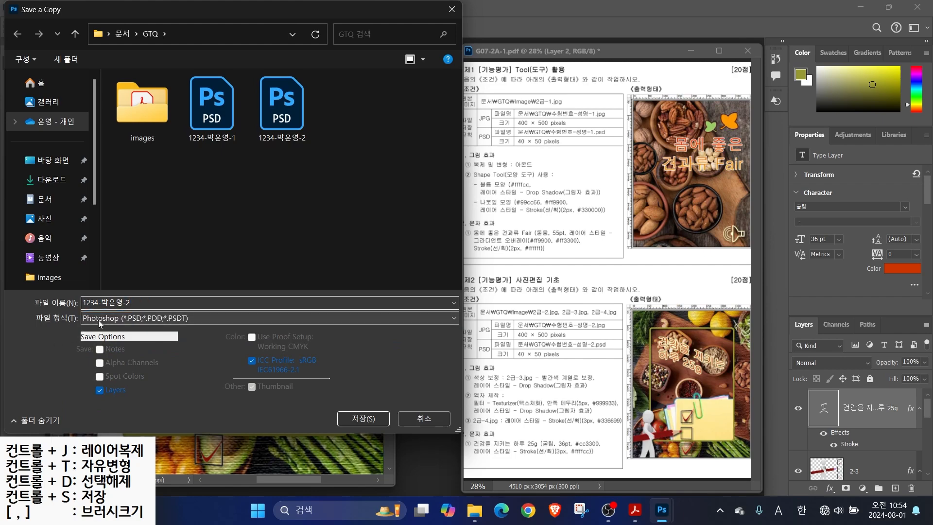
{"action": "left_click", "coordinate": [101, 317]}
{"action": "left_click", "coordinate": [117, 183]}
{"action": "left_click", "coordinate": [383, 418]}
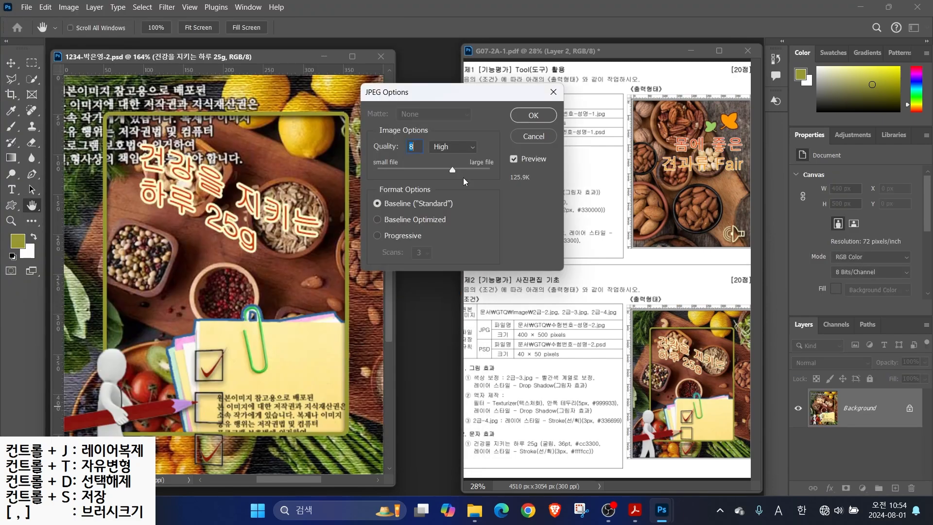
{"action": "left_click", "coordinate": [523, 118]}
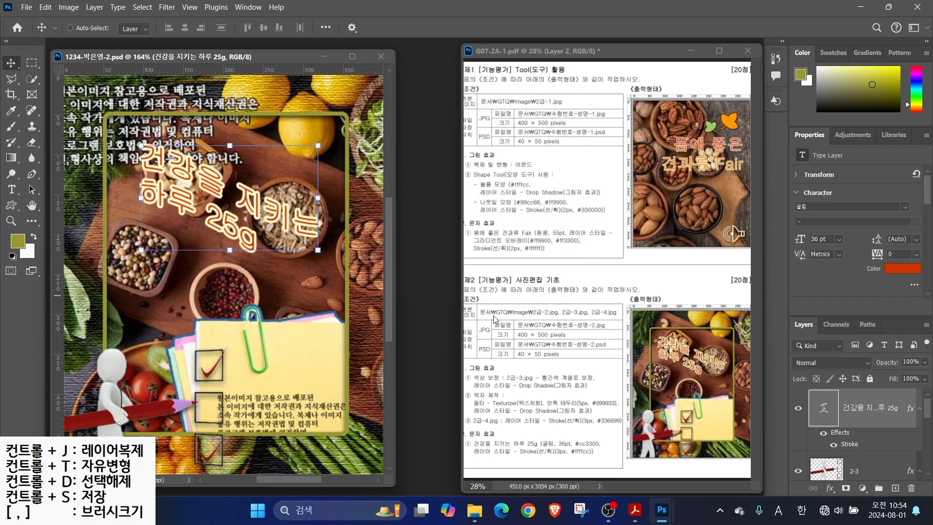
Resize the image to 40 × 50 pixels and save the file
{"action": "left_click", "coordinate": [71, 8]}
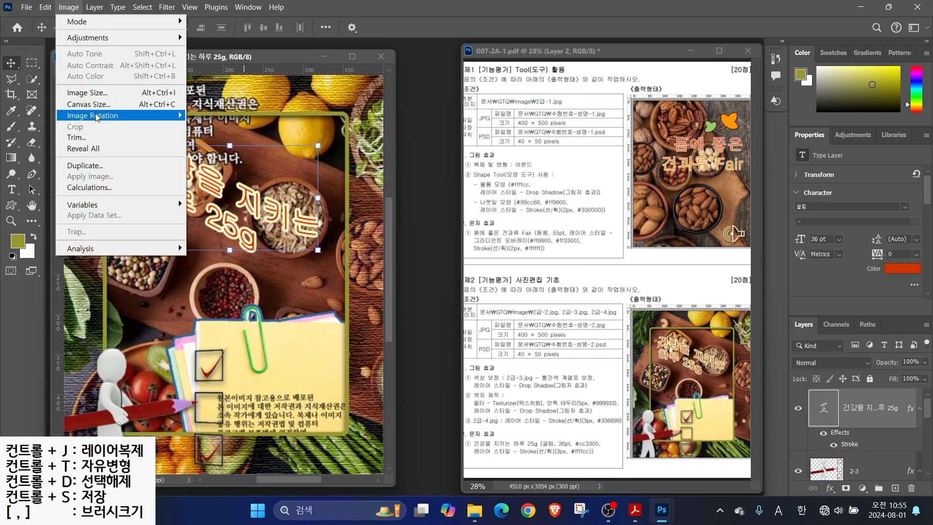
{"action": "left_click", "coordinate": [91, 92]}
{"action": "type", "text": "40"}
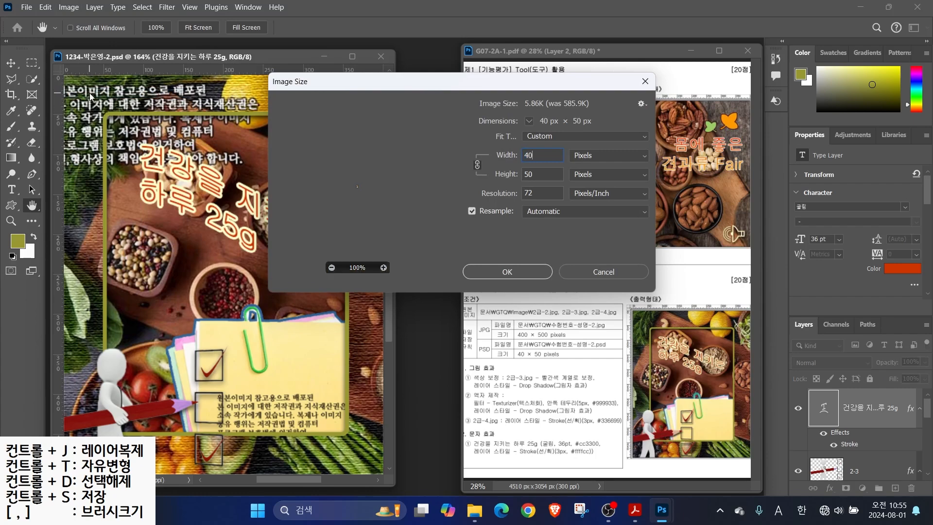
{"action": "key", "text": "Return"}
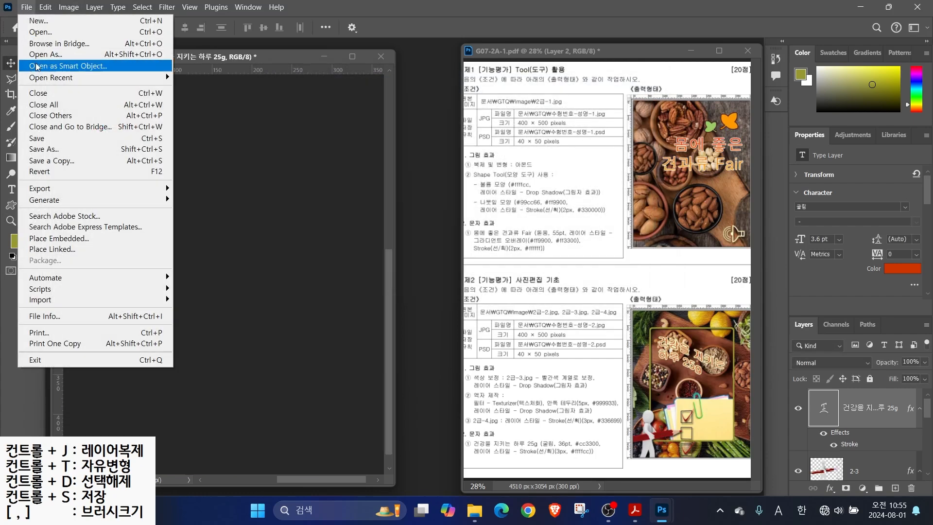
{"action": "left_click", "coordinate": [54, 138]}
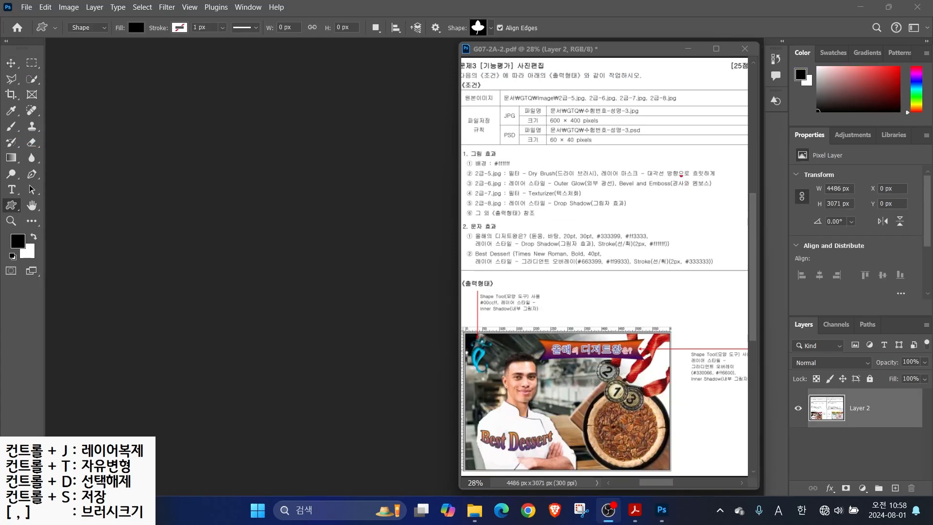
Start a new document named with candidate number 1234, the candidate's name and suffix -3
{"action": "left_click_drag", "start_coordinate": [543, 97], "coordinate": [661, 129]}
{"action": "left_click_drag", "start_coordinate": [579, 125], "coordinate": [615, 147]}
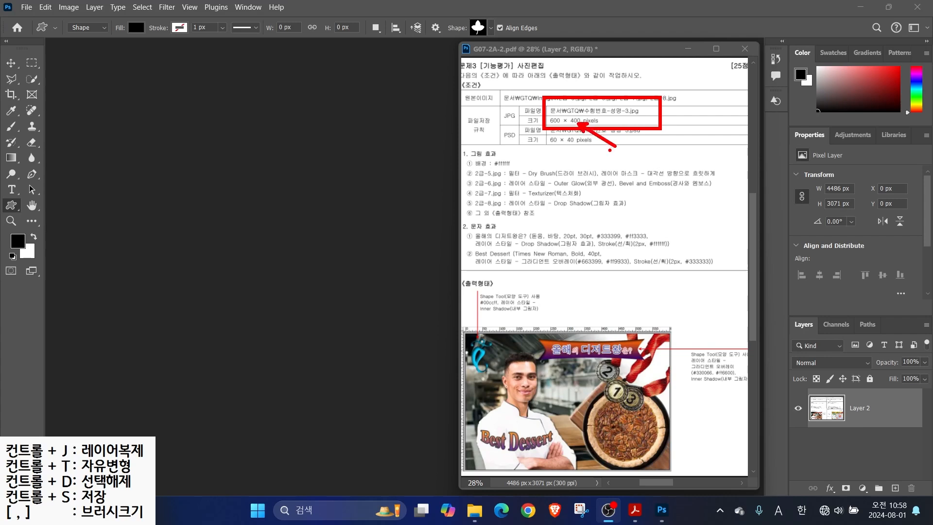
{"action": "left_click", "coordinate": [26, 8]}
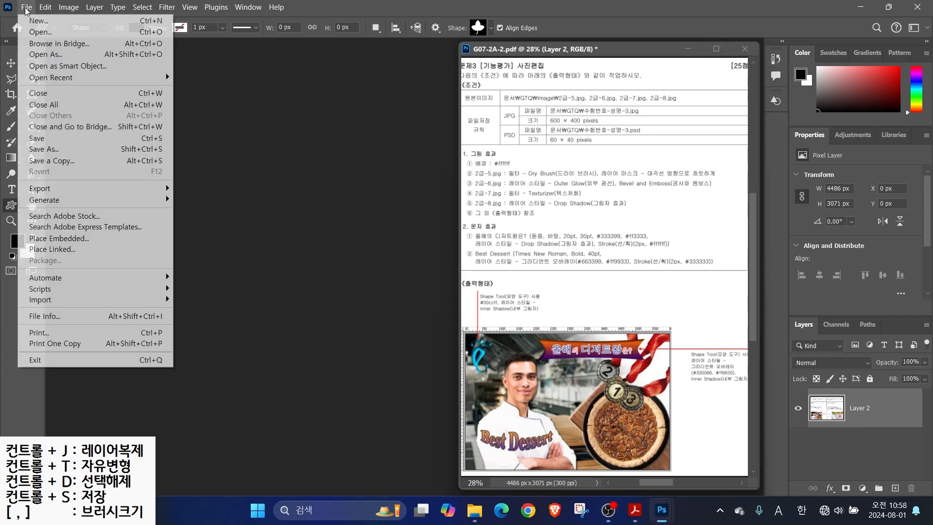
{"action": "left_click", "coordinate": [38, 20]}
{"action": "left_click", "coordinate": [628, 99]}
{"action": "type", "text": "1234-"}
{"action": "key", "text": "Hangul"}
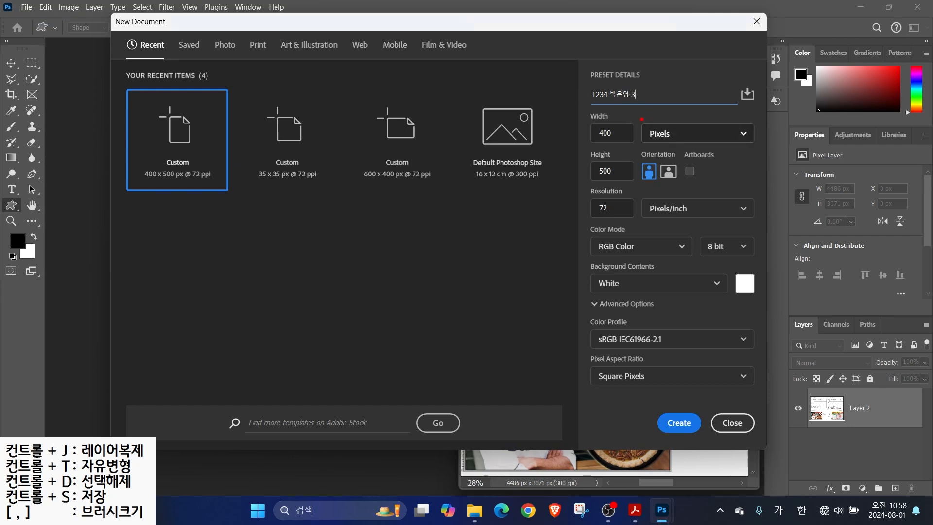
Set the new document's width to 600 and height to 400 pixels
{"action": "key", "text": "Tab"}
{"action": "type", "text": "600"}
{"action": "key", "text": "Tab"}
{"action": "type", "text": "4"}
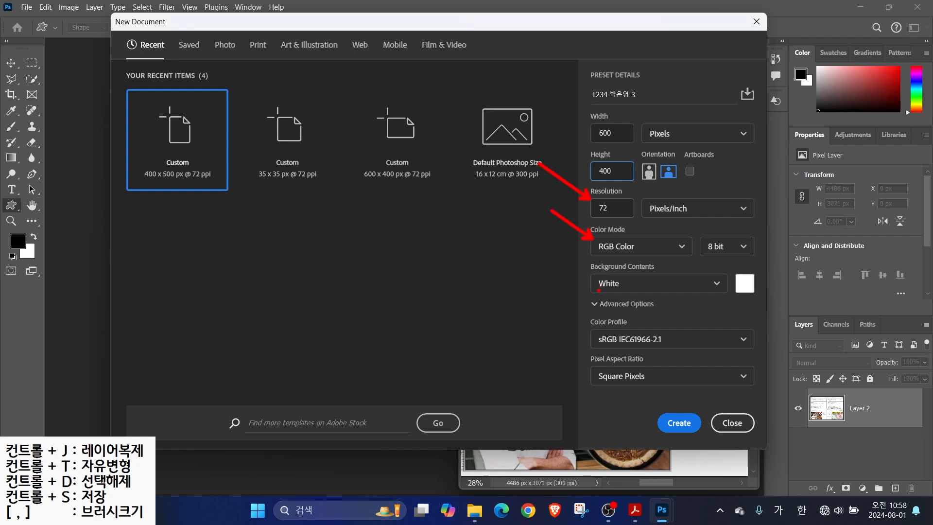
Create the 600 × 400 document and show the rulers
{"action": "key", "text": "Return"}
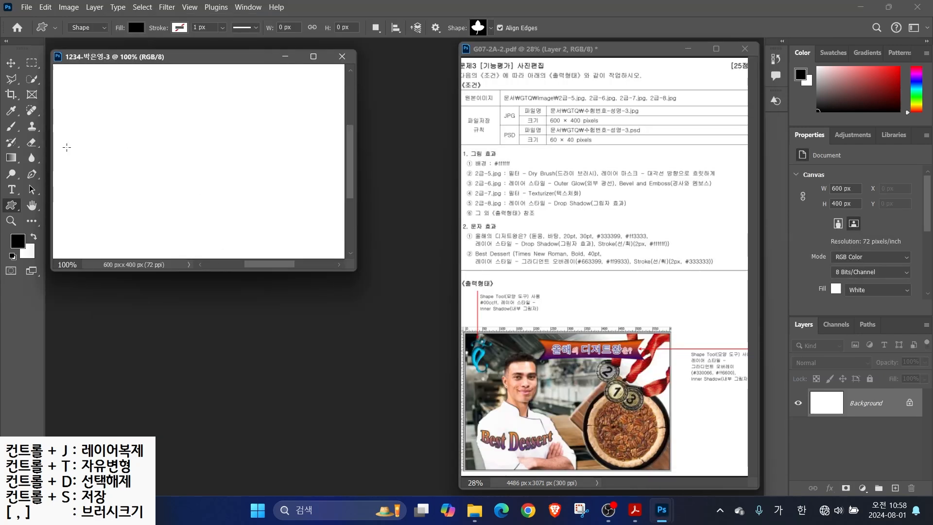
{"action": "key", "text": "ctrl+r"}
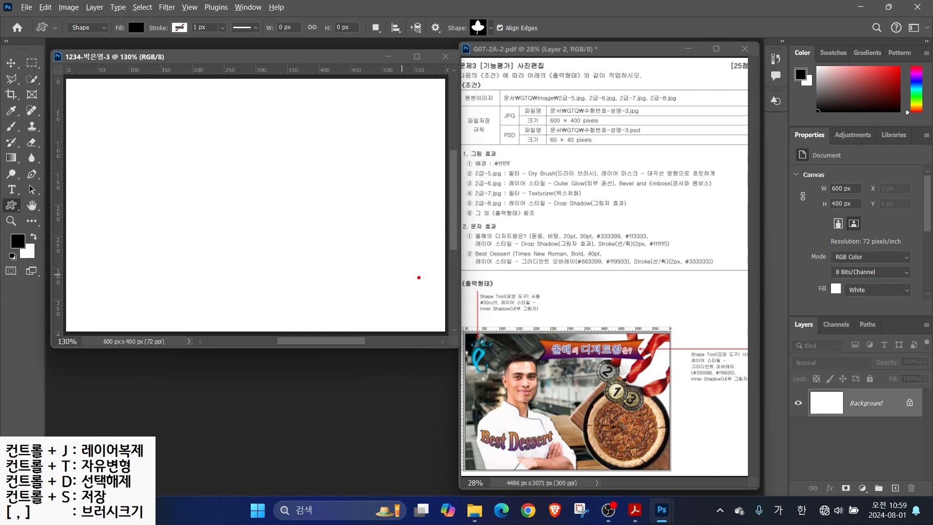
{"action": "left_click_drag", "start_coordinate": [486, 157], "coordinate": [541, 120]}
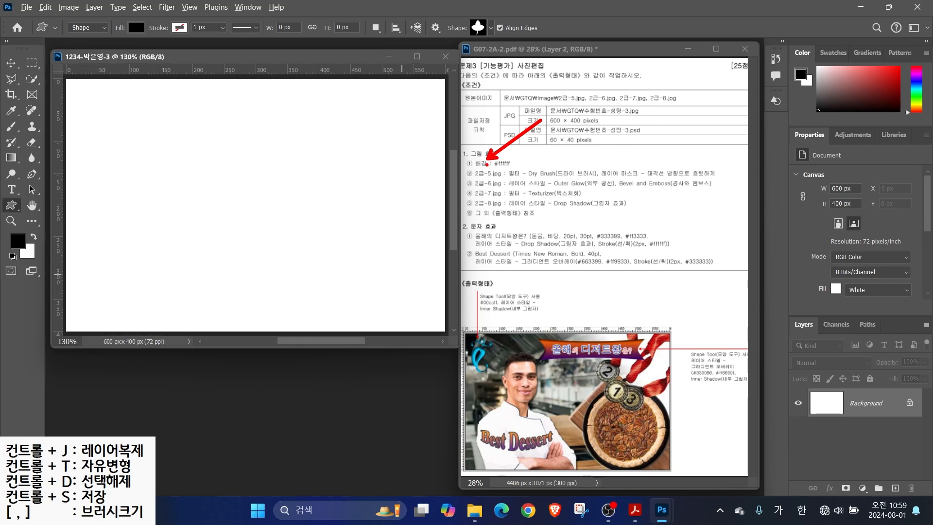
{"action": "key", "text": "Escape"}
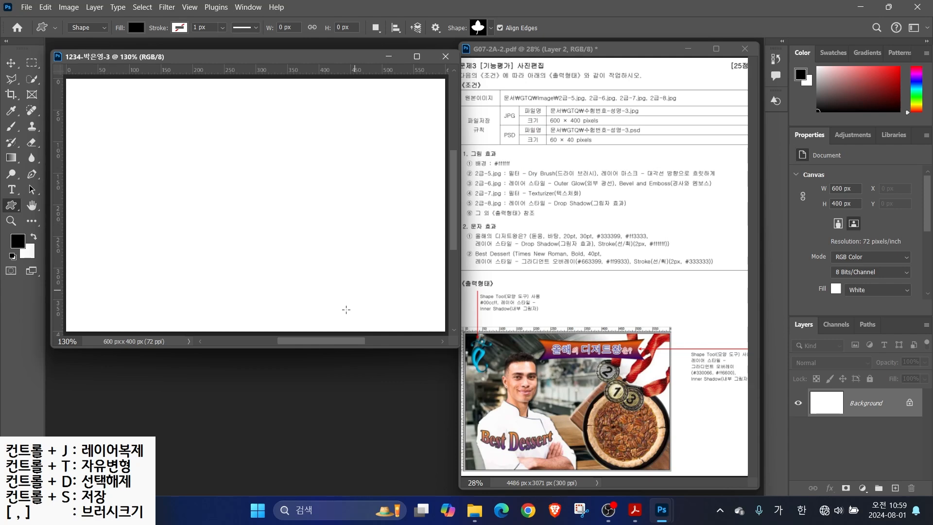
Open the 2급-5 kitchen photo and resize it to 600 × 428 pixels
{"action": "key", "text": "ctrl+o"}
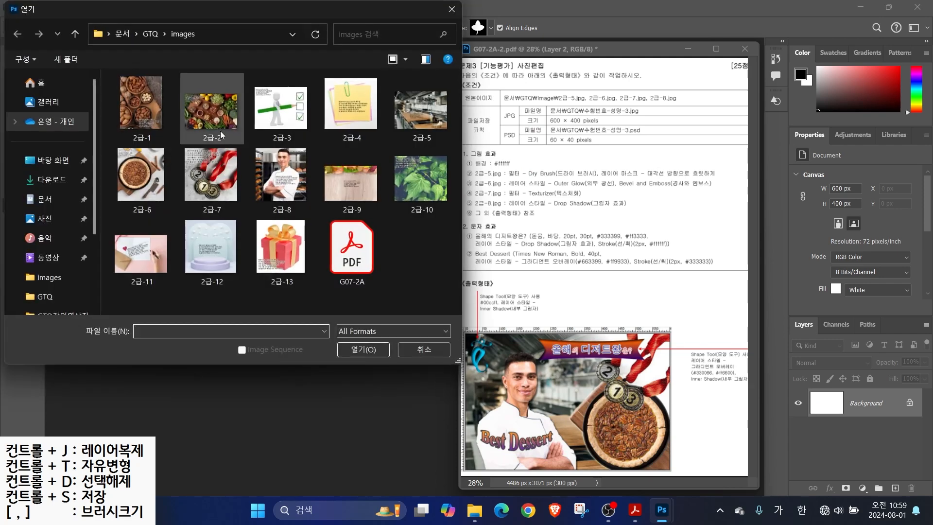
{"action": "left_click", "coordinate": [406, 124]}
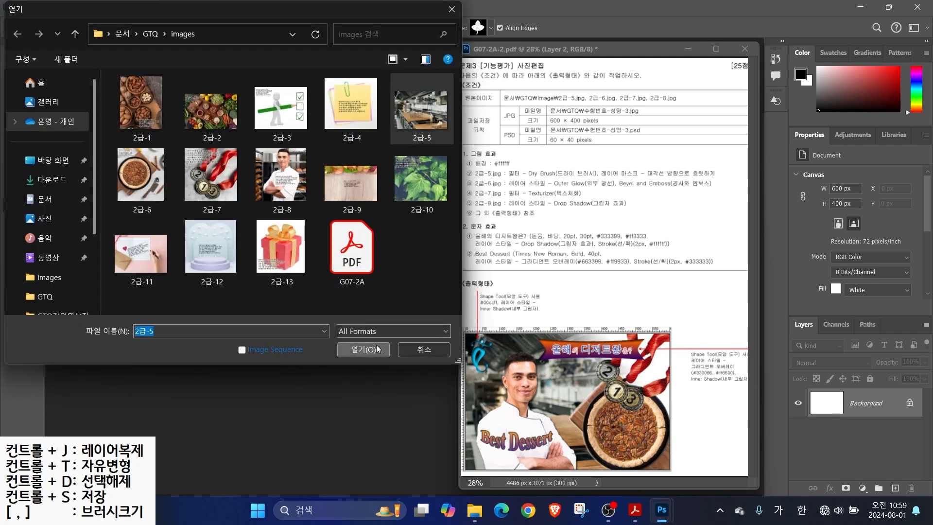
{"action": "left_click", "coordinate": [364, 350]}
{"action": "left_click_drag", "start_coordinate": [195, 75], "coordinate": [234, 123]}
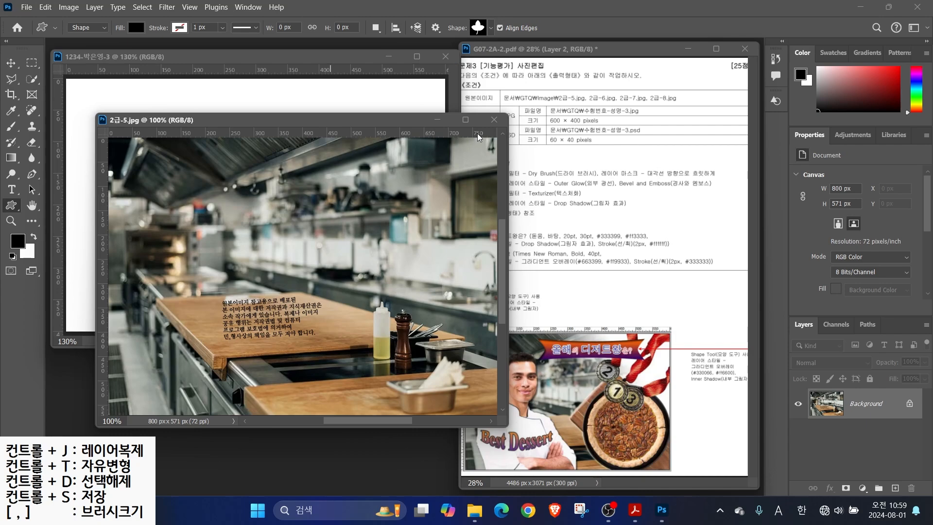
{"action": "left_click", "coordinate": [68, 8]}
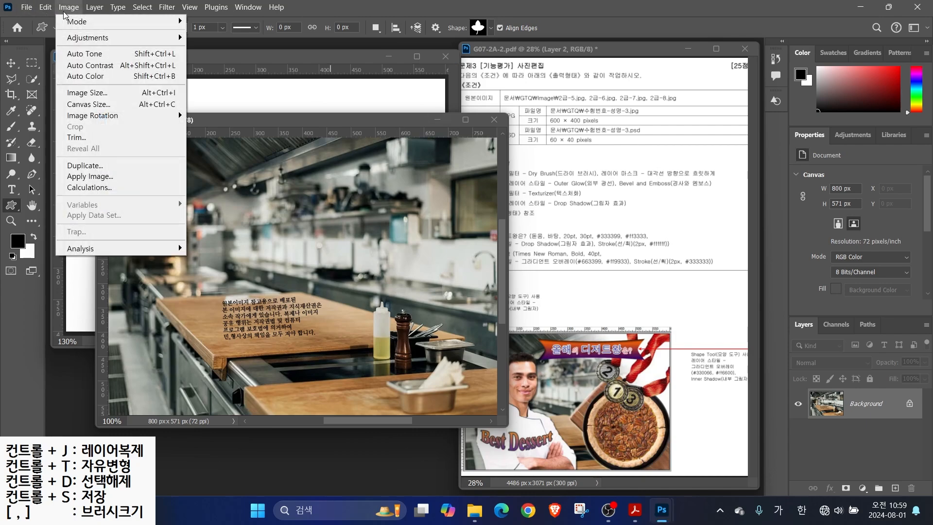
{"action": "left_click", "coordinate": [87, 93]}
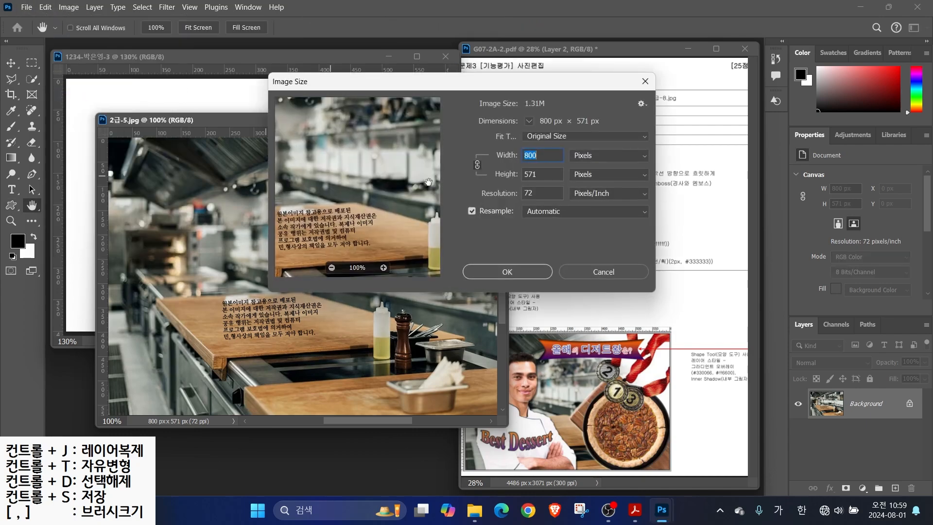
{"action": "type", "text": "600"}
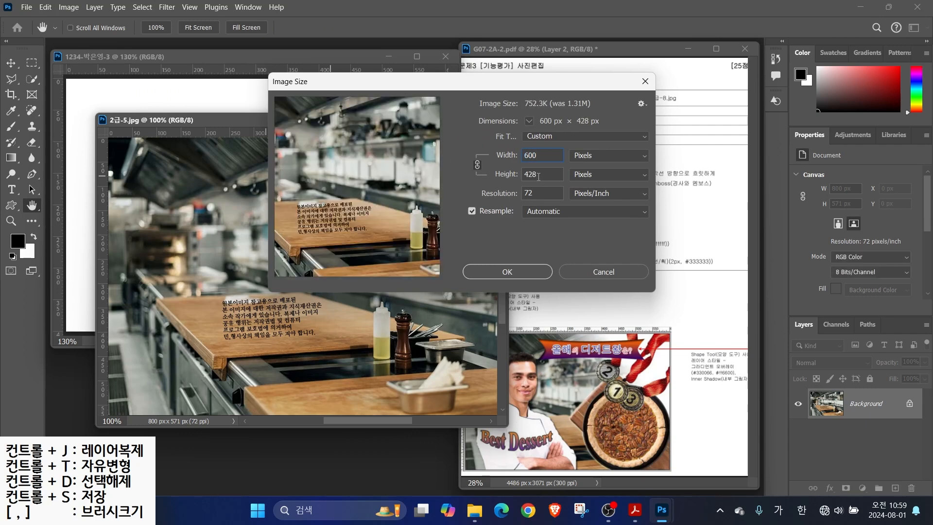
{"action": "left_click", "coordinate": [507, 272]}
Drag the photo into the new document, close the original unsaved, and name the layer 2-5
{"action": "key", "text": "v"}
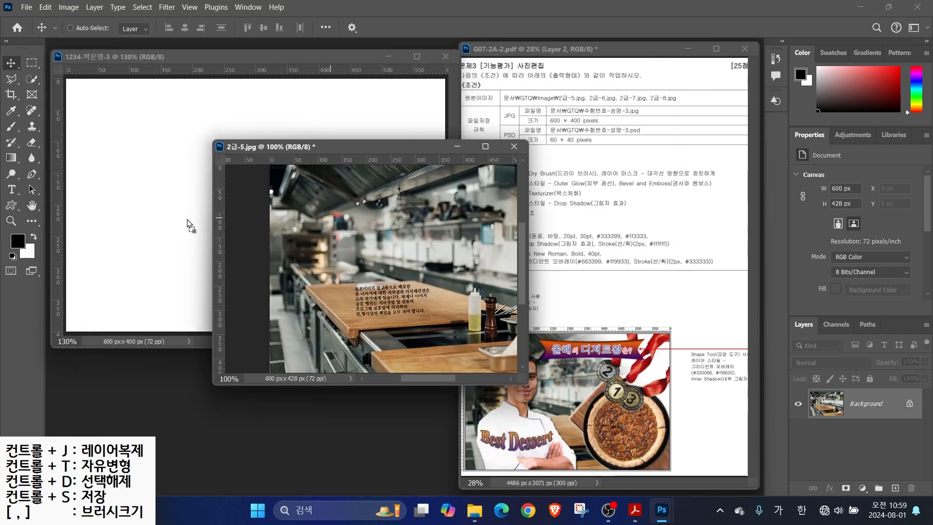
{"action": "left_click", "coordinate": [180, 234]}
{"action": "left_click_drag", "start_coordinate": [254, 233], "coordinate": [250, 208]}
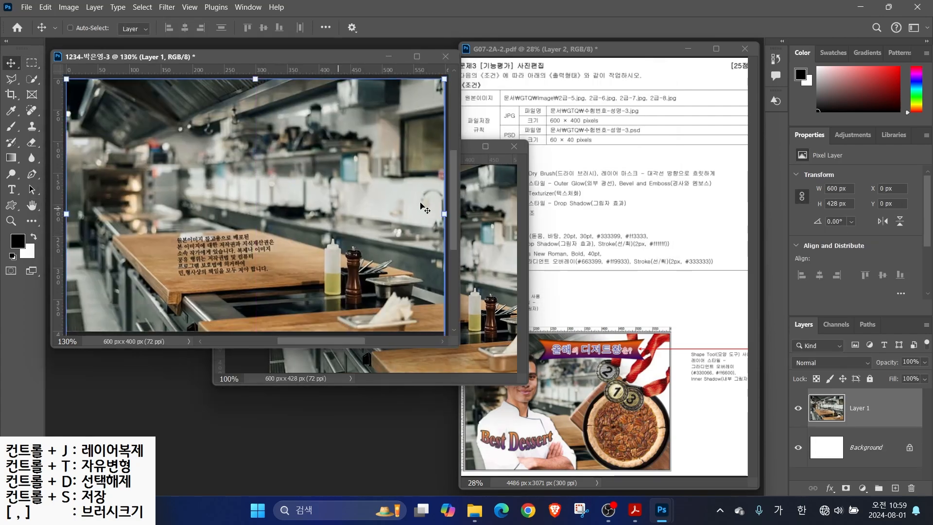
{"action": "left_click", "coordinate": [519, 150]}
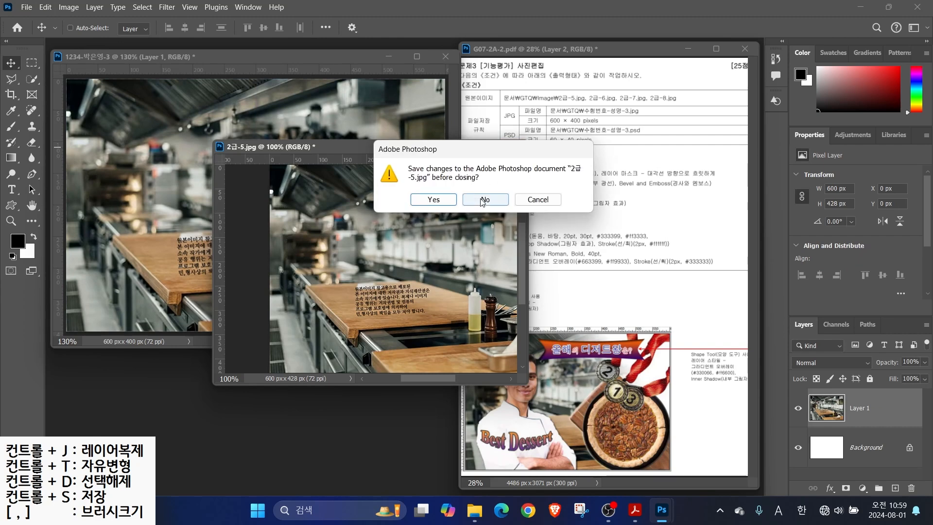
{"action": "left_click", "coordinate": [482, 200]}
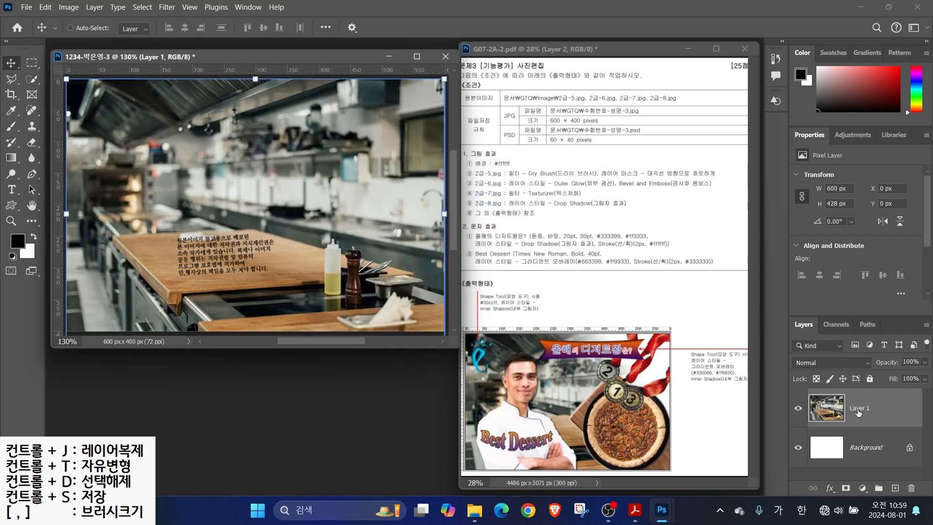
{"action": "double_click", "coordinate": [858, 408]}
{"action": "type", "text": "2-5"}
{"action": "key", "text": "Return"}
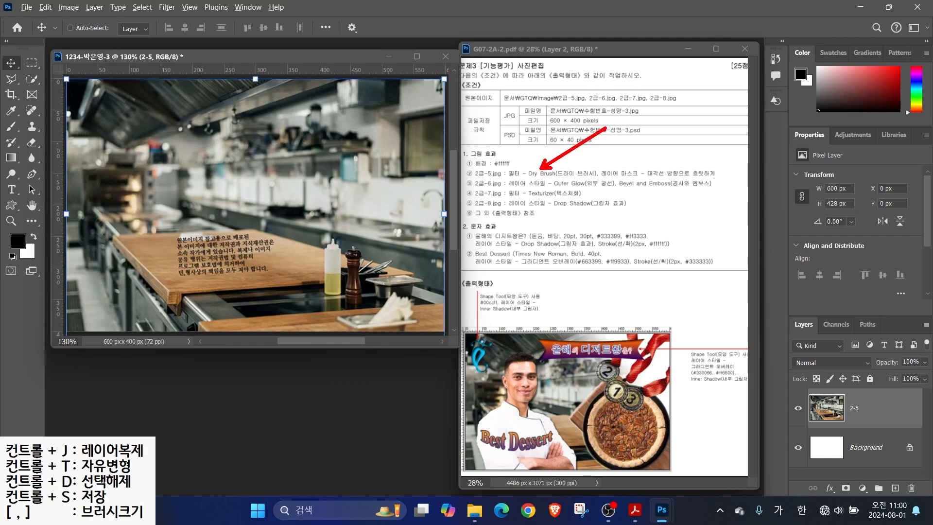
Apply the Dry Brush filter from the Filter Gallery to layer 2-5
{"action": "left_click", "coordinate": [167, 7]}
{"action": "left_click", "coordinate": [185, 60]}
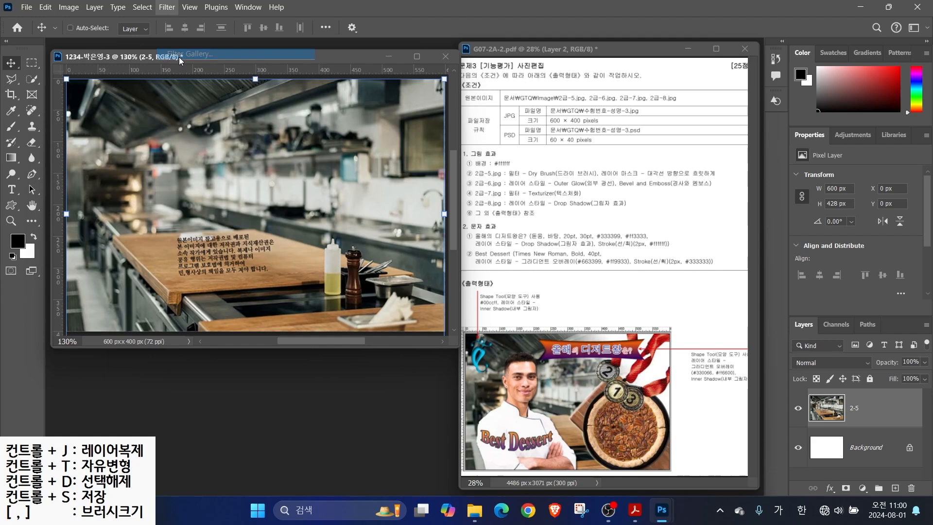
{"action": "left_click", "coordinate": [732, 119]}
{"action": "left_click_drag", "start_coordinate": [787, 252], "coordinate": [787, 146]}
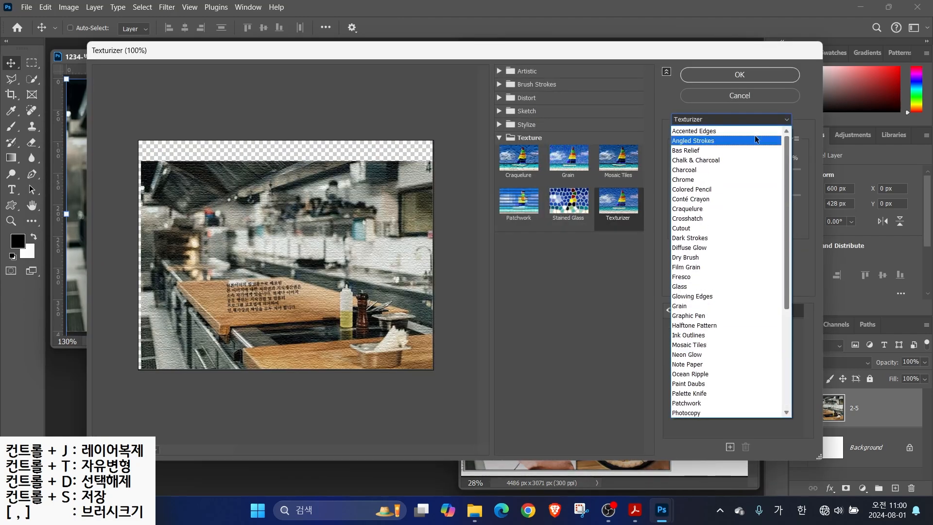
{"action": "left_click", "coordinate": [693, 258]}
{"action": "left_click", "coordinate": [736, 76]}
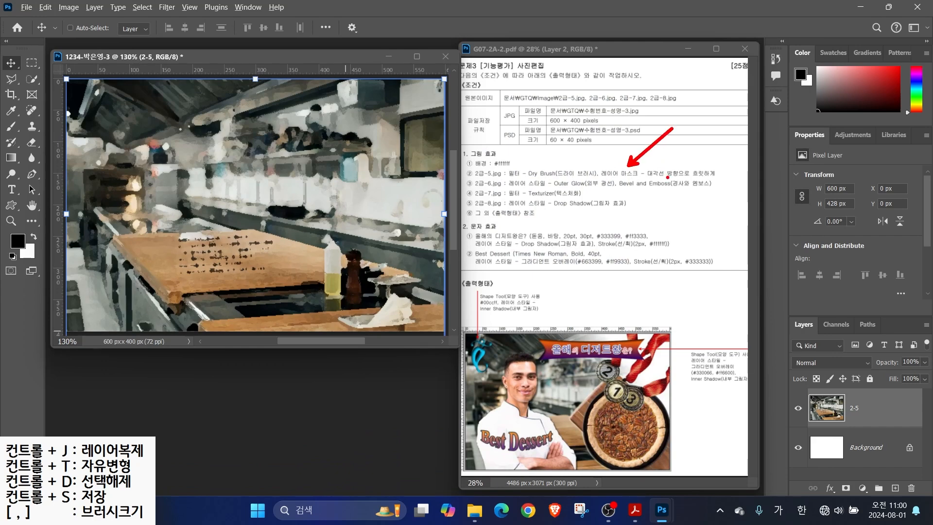
Annotate the mask and emboss requirements, the matching photo area, and parts to exclude
{"action": "mouse_move", "coordinate": [699, 183]}
{"action": "left_mouse_down"}
{"action": "mouse_move", "coordinate": [669, 145]}
{"action": "mouse_move", "coordinate": [725, 179]}
{"action": "mouse_move", "coordinate": [703, 194]}
{"action": "left_mouse_up"}
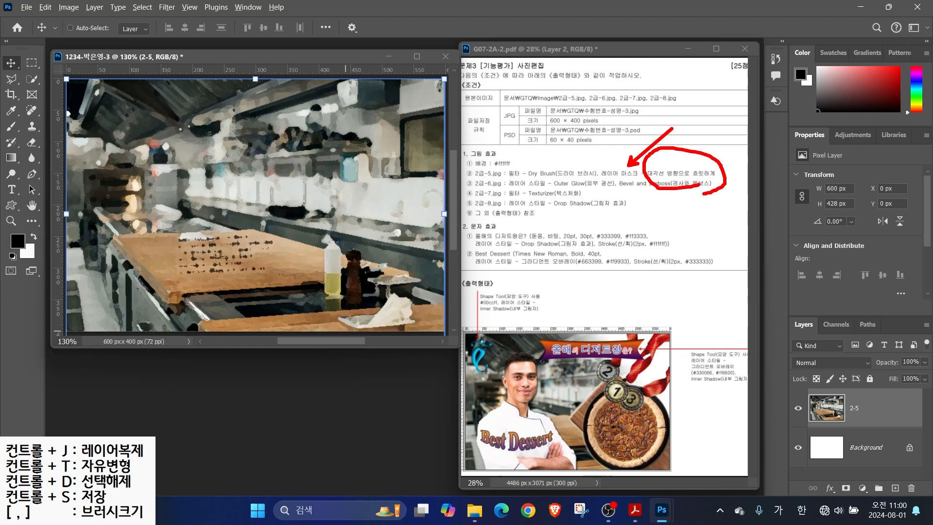
{"action": "mouse_move", "coordinate": [226, 326]}
{"action": "left_mouse_down"}
{"action": "mouse_move", "coordinate": [149, 346]}
{"action": "mouse_move", "coordinate": [205, 275]}
{"action": "left_mouse_up"}
{"action": "left_click_drag", "start_coordinate": [206, 275], "coordinate": [208, 323]}
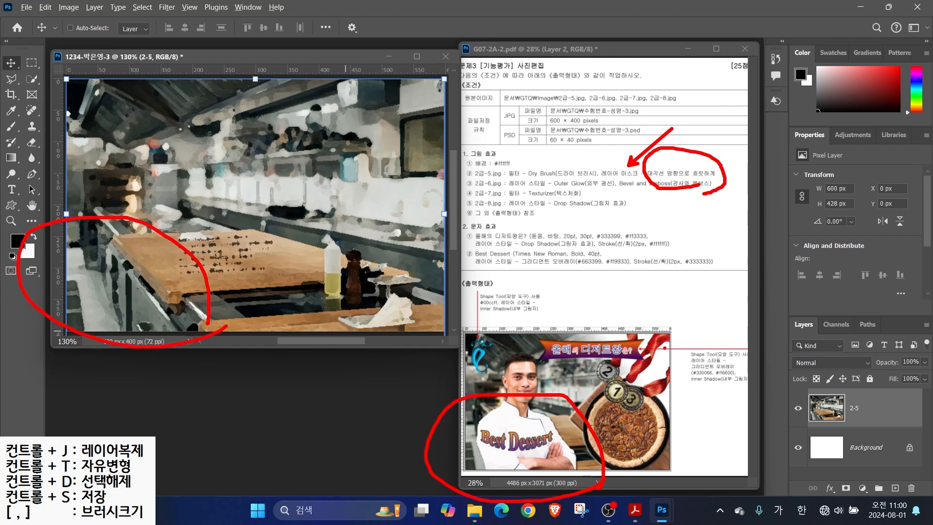
{"action": "left_click_drag", "start_coordinate": [673, 336], "coordinate": [623, 375]}
{"action": "left_click_drag", "start_coordinate": [623, 335], "coordinate": [675, 379]}
{"action": "left_click_drag", "start_coordinate": [436, 65], "coordinate": [375, 136]}
{"action": "left_click_drag", "start_coordinate": [384, 81], "coordinate": [442, 137]}
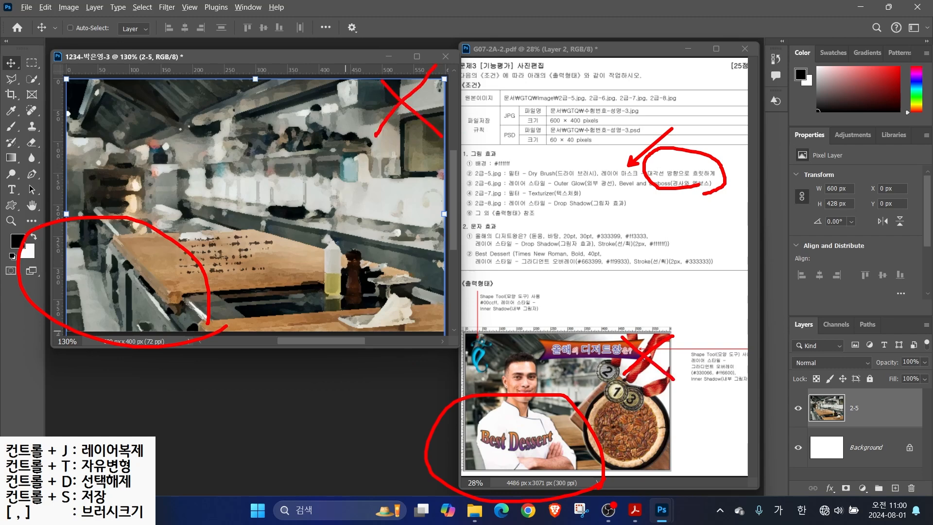
{"action": "key", "text": "Escape"}
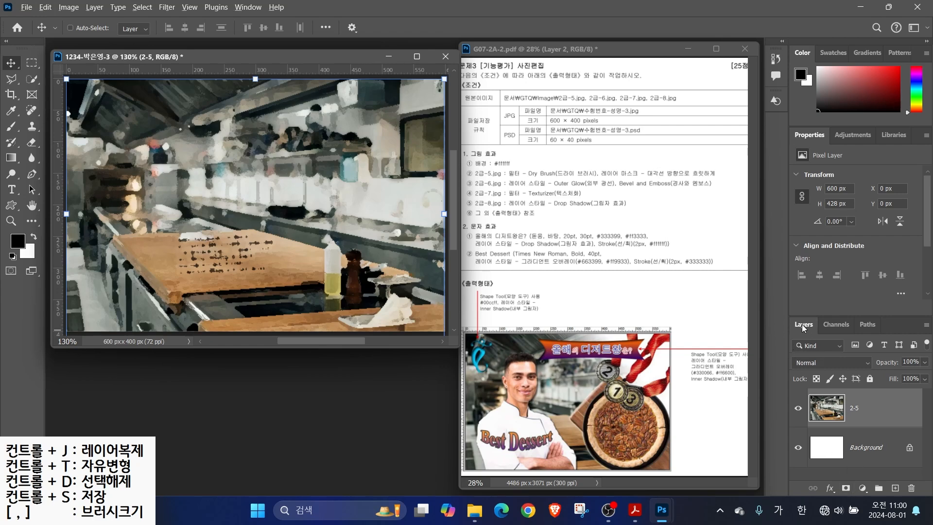
Add a layer mask to the 2-5 kitchen photo layer
{"action": "left_click_drag", "start_coordinate": [803, 332], "coordinate": [927, 505]}
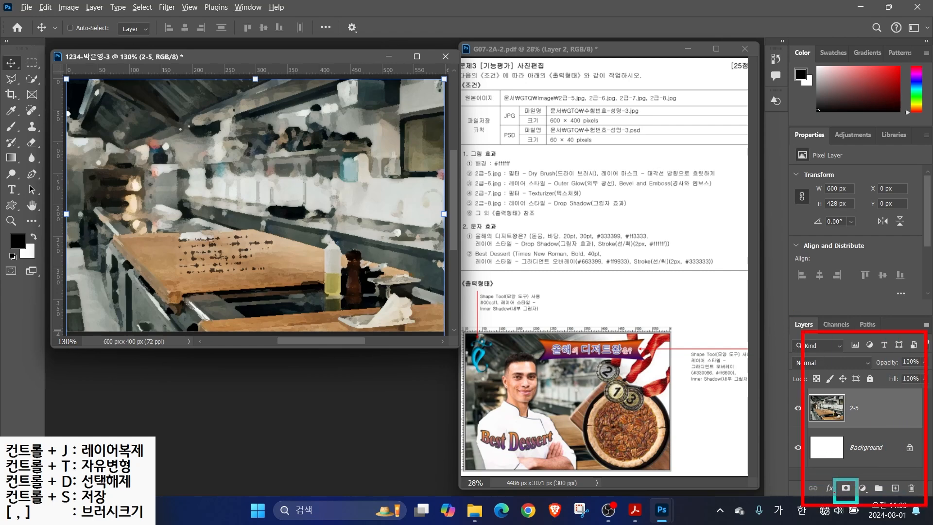
{"action": "key", "text": "Escape"}
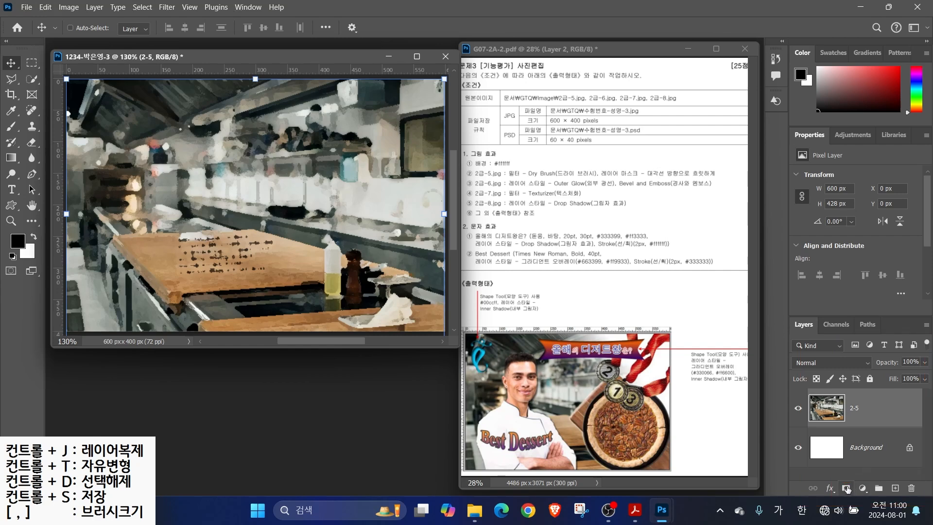
{"action": "left_click", "coordinate": [846, 488]}
{"action": "left_click_drag", "start_coordinate": [876, 400], "coordinate": [904, 364]}
{"action": "mouse_move", "coordinate": [387, 145]}
{"action": "left_mouse_down"}
{"action": "mouse_move", "coordinate": [358, 170]}
{"action": "mouse_move", "coordinate": [382, 179]}
{"action": "left_mouse_up"}
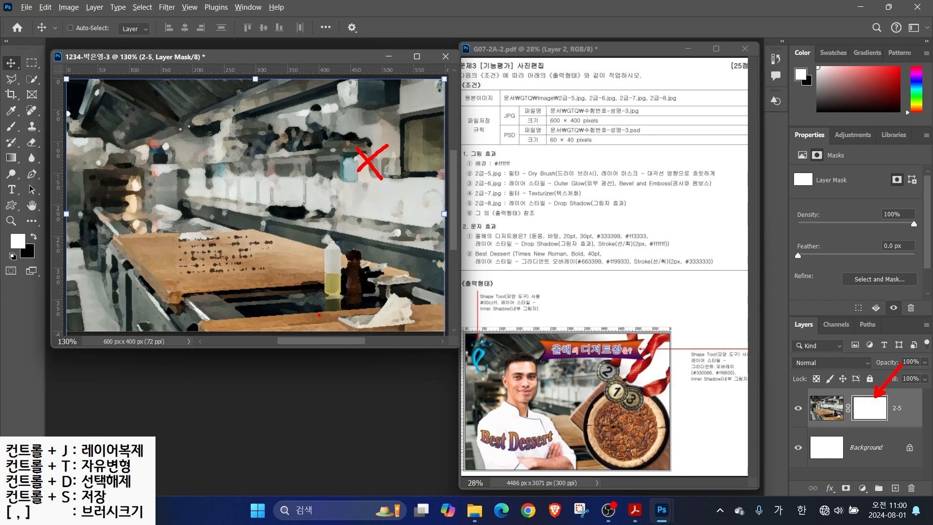
{"action": "mouse_move", "coordinate": [138, 288]}
{"action": "left_mouse_down"}
{"action": "mouse_move", "coordinate": [118, 278]}
{"action": "mouse_move", "coordinate": [158, 272]}
{"action": "mouse_move", "coordinate": [157, 292]}
{"action": "left_mouse_up"}
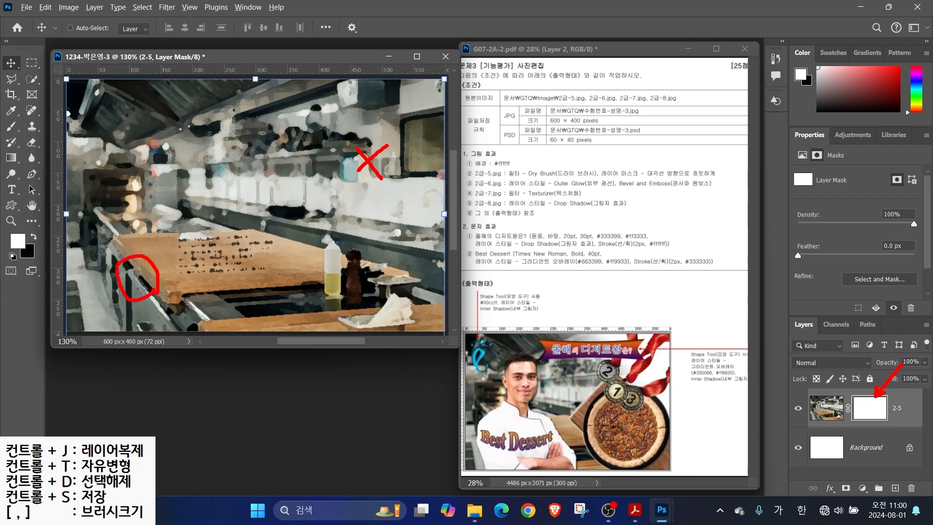
{"action": "mouse_move", "coordinate": [97, 227]}
{"action": "left_mouse_down"}
{"action": "mouse_move", "coordinate": [130, 226]}
{"action": "mouse_move", "coordinate": [109, 224]}
{"action": "left_mouse_up"}
{"action": "mouse_move", "coordinate": [97, 229]}
{"action": "left_mouse_down"}
{"action": "mouse_move", "coordinate": [130, 231]}
{"action": "mouse_move", "coordinate": [125, 247]}
{"action": "mouse_move", "coordinate": [164, 233]}
{"action": "left_mouse_up"}
{"action": "mouse_move", "coordinate": [354, 115]}
{"action": "left_mouse_down"}
{"action": "mouse_move", "coordinate": [375, 133]}
{"action": "mouse_move", "coordinate": [404, 121]}
{"action": "left_mouse_up"}
{"action": "left_click_drag", "start_coordinate": [400, 125], "coordinate": [399, 144]}
{"action": "mouse_move", "coordinate": [384, 150]}
{"action": "left_mouse_down"}
{"action": "mouse_move", "coordinate": [421, 148]}
{"action": "mouse_move", "coordinate": [397, 134]}
{"action": "left_mouse_up"}
{"action": "left_click_drag", "start_coordinate": [401, 132], "coordinate": [421, 148]}
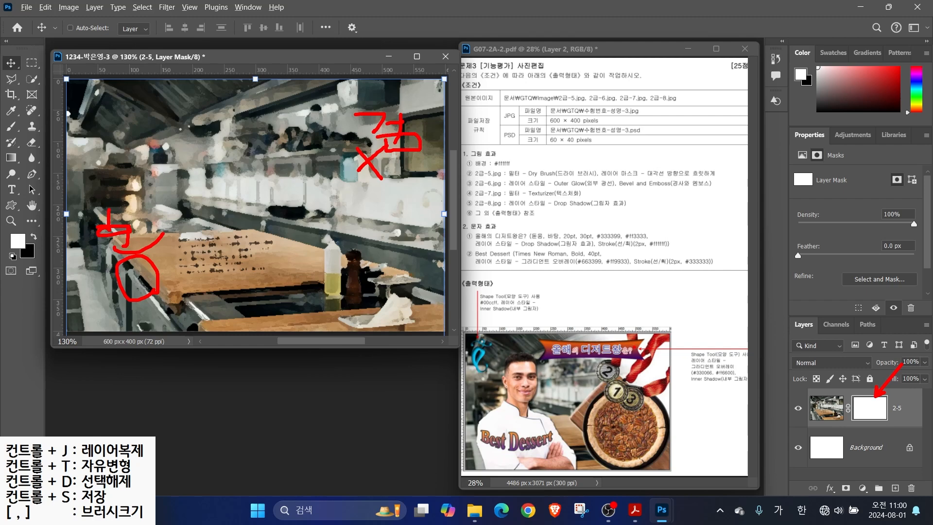
{"action": "mouse_move", "coordinate": [22, 164]}
{"action": "left_mouse_down"}
{"action": "mouse_move", "coordinate": [2, 155]}
{"action": "mouse_move", "coordinate": [23, 160]}
{"action": "left_mouse_up"}
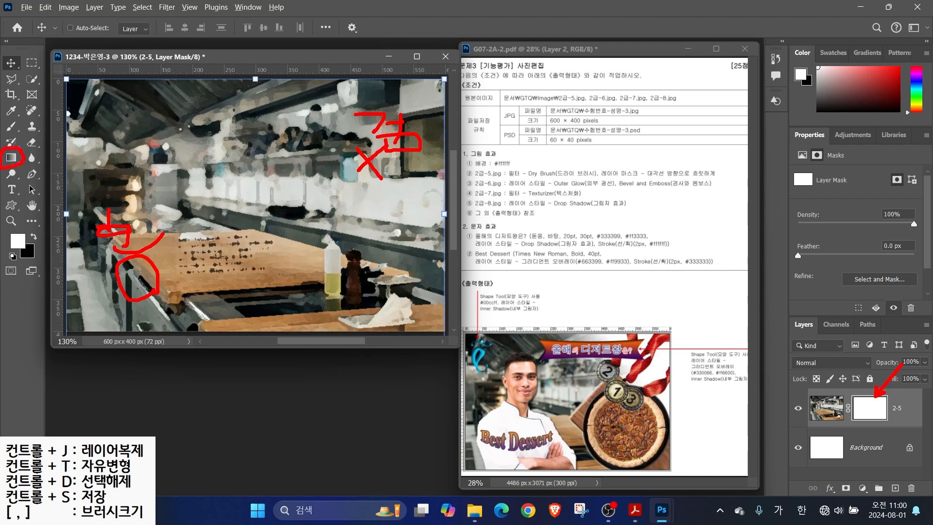
Draw a foreground-to-background gradient on the mask from the table toward the upper right
{"action": "left_click", "coordinate": [12, 158]}
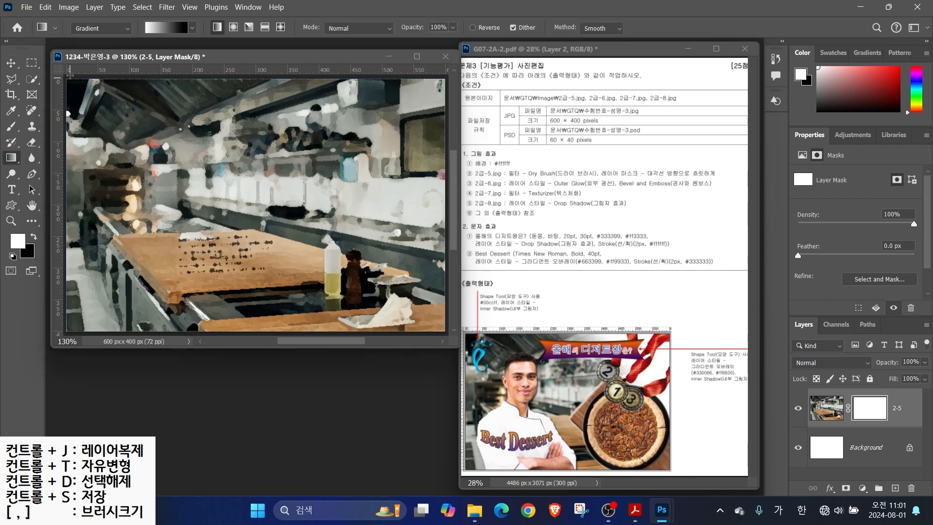
{"action": "left_click_drag", "start_coordinate": [166, 35], "coordinate": [205, 75]}
{"action": "key", "text": "Escape"}
{"action": "left_click", "coordinate": [162, 30]}
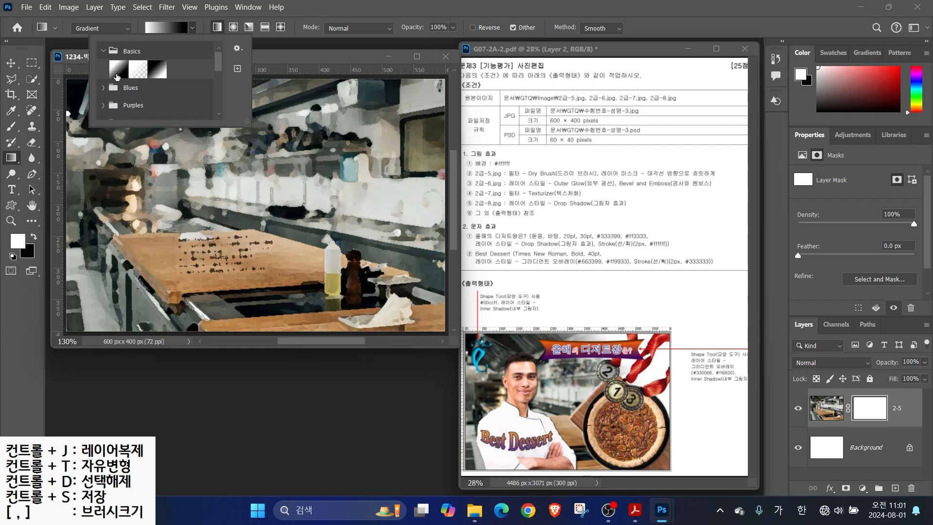
{"action": "left_click", "coordinate": [164, 29]}
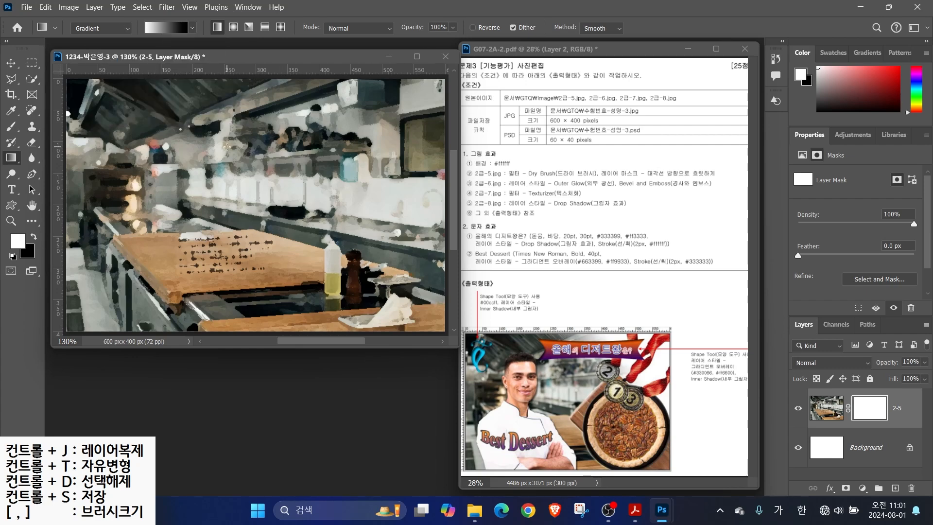
{"action": "mouse_move", "coordinate": [178, 292]}
{"action": "left_mouse_down"}
{"action": "mouse_move", "coordinate": [93, 265]}
{"action": "mouse_move", "coordinate": [181, 300]}
{"action": "left_mouse_up"}
{"action": "left_click_drag", "start_coordinate": [120, 256], "coordinate": [151, 255]}
{"action": "mouse_move", "coordinate": [125, 239]}
{"action": "left_mouse_down"}
{"action": "mouse_move", "coordinate": [126, 255]}
{"action": "mouse_move", "coordinate": [165, 267]}
{"action": "mouse_move", "coordinate": [139, 282]}
{"action": "left_mouse_up"}
{"action": "left_click_drag", "start_coordinate": [179, 247], "coordinate": [365, 134]}
{"action": "mouse_move", "coordinate": [365, 133]}
{"action": "left_mouse_down"}
{"action": "mouse_move", "coordinate": [307, 156]}
{"action": "mouse_move", "coordinate": [347, 191]}
{"action": "left_mouse_up"}
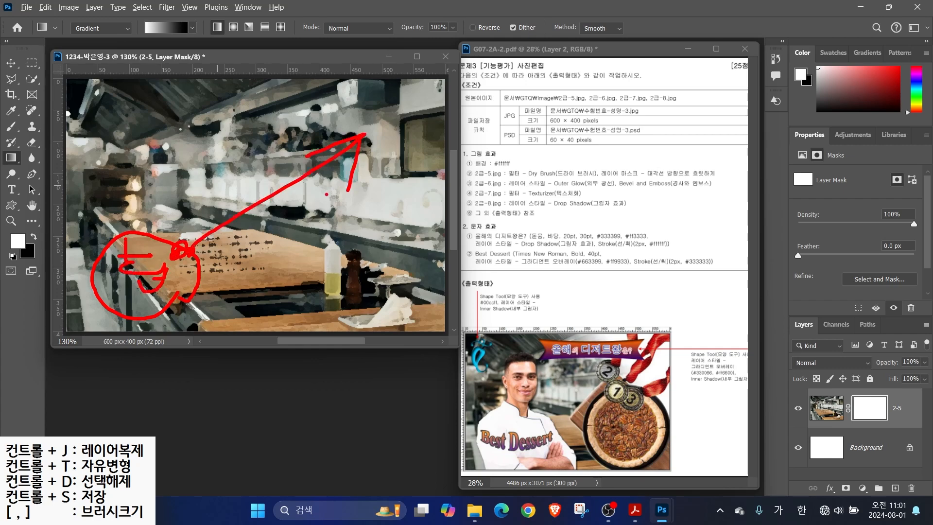
{"action": "key", "text": "Escape"}
{"action": "left_click_drag", "start_coordinate": [204, 251], "coordinate": [375, 131]}
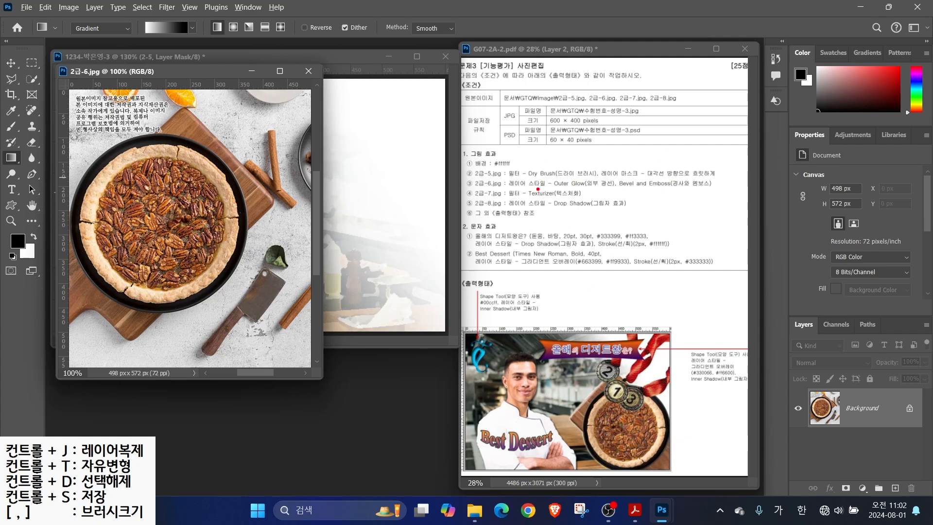
{"action": "left_click_drag", "start_coordinate": [538, 188], "coordinate": [712, 188]}
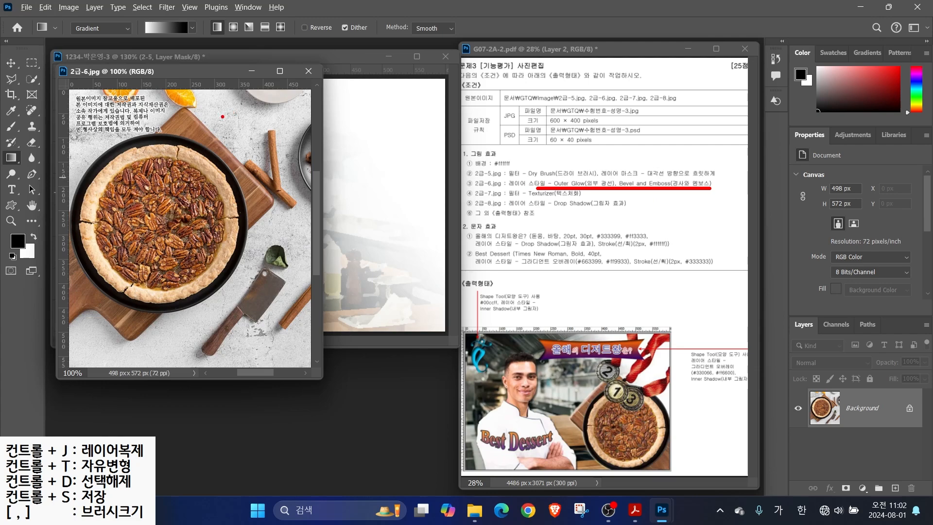
Select the pecan pie with Quick Selection at size 60 and drag it into the 1234 composite
{"action": "key", "text": "Escape"}
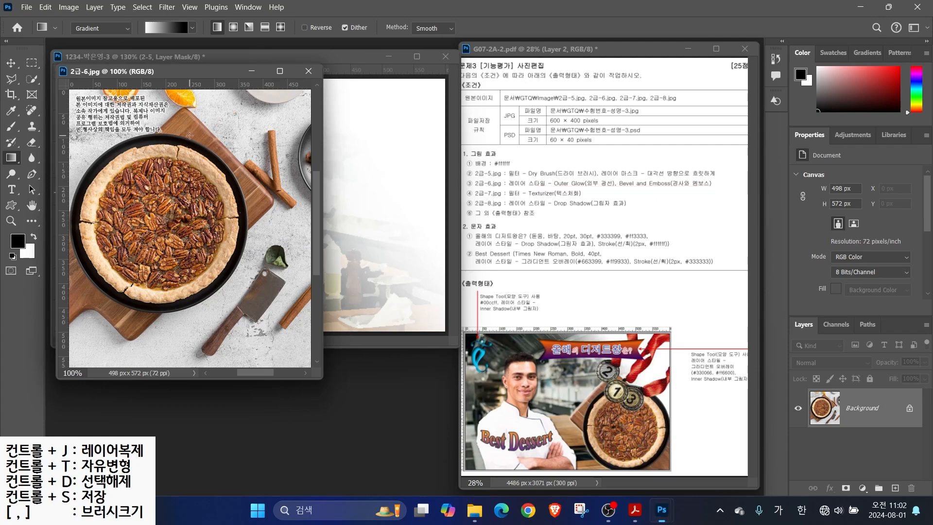
{"action": "left_click", "coordinate": [32, 79]}
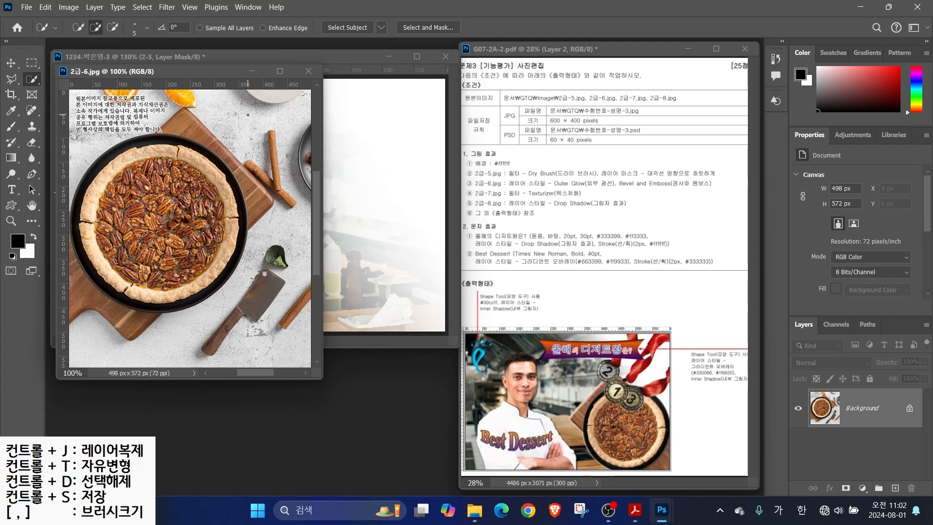
{"action": "mouse_move", "coordinate": [246, 126]}
{"action": "left_mouse_down"}
{"action": "mouse_move", "coordinate": [227, 165]}
{"action": "mouse_move", "coordinate": [258, 167]}
{"action": "left_mouse_up"}
{"action": "left_click_drag", "start_coordinate": [298, 97], "coordinate": [266, 197]}
{"action": "mouse_move", "coordinate": [309, 117]}
{"action": "left_mouse_down"}
{"action": "mouse_move", "coordinate": [339, 117]}
{"action": "mouse_move", "coordinate": [321, 169]}
{"action": "left_mouse_up"}
{"action": "key", "text": "Escape"}
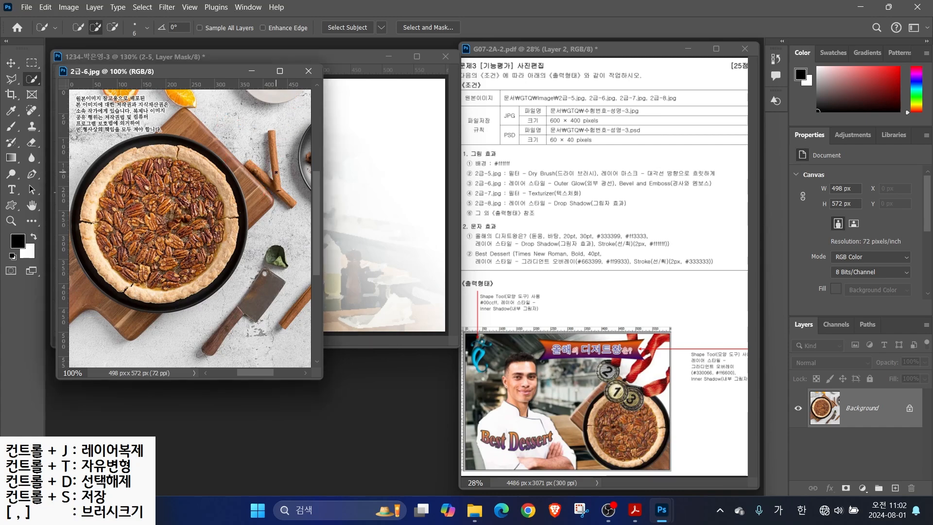
{"action": "key", "text": "bracketright"}
{"action": "key", "text": "bracketright"}
{"action": "key", "text": "bracketright"}
{"action": "key", "text": "bracketright"}
{"action": "key", "text": "bracketright"}
{"action": "key", "text": "bracketright"}
{"action": "key", "text": "bracketright"}
{"action": "key", "text": "bracketright"}
{"action": "key", "text": "bracketright"}
{"action": "mouse_move", "coordinate": [134, 202]}
{"action": "left_mouse_down"}
{"action": "mouse_move", "coordinate": [200, 163]}
{"action": "mouse_move", "coordinate": [241, 195]}
{"action": "mouse_move", "coordinate": [183, 251]}
{"action": "mouse_move", "coordinate": [100, 279]}
{"action": "mouse_move", "coordinate": [115, 247]}
{"action": "mouse_move", "coordinate": [217, 212]}
{"action": "mouse_move", "coordinate": [179, 152]}
{"action": "left_mouse_up"}
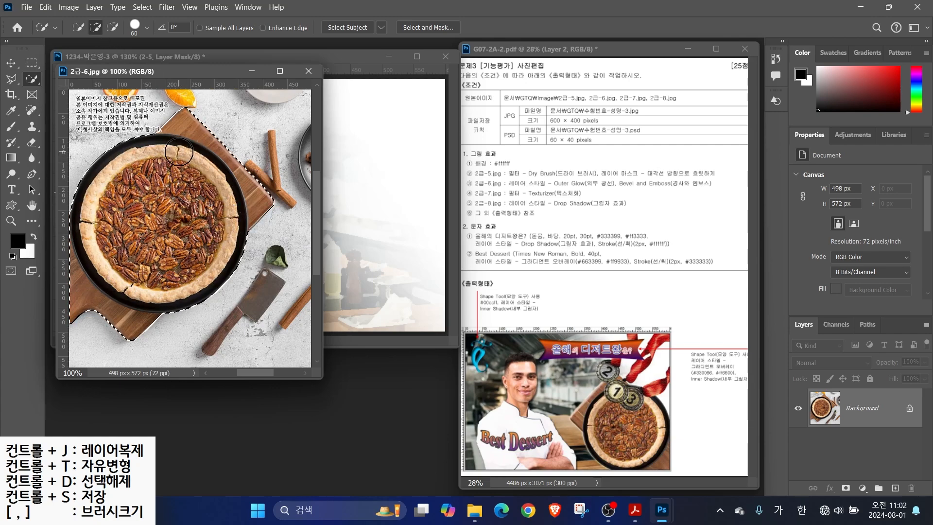
{"action": "key", "text": "v"}
{"action": "left_click_drag", "start_coordinate": [139, 195], "coordinate": [316, 203]}
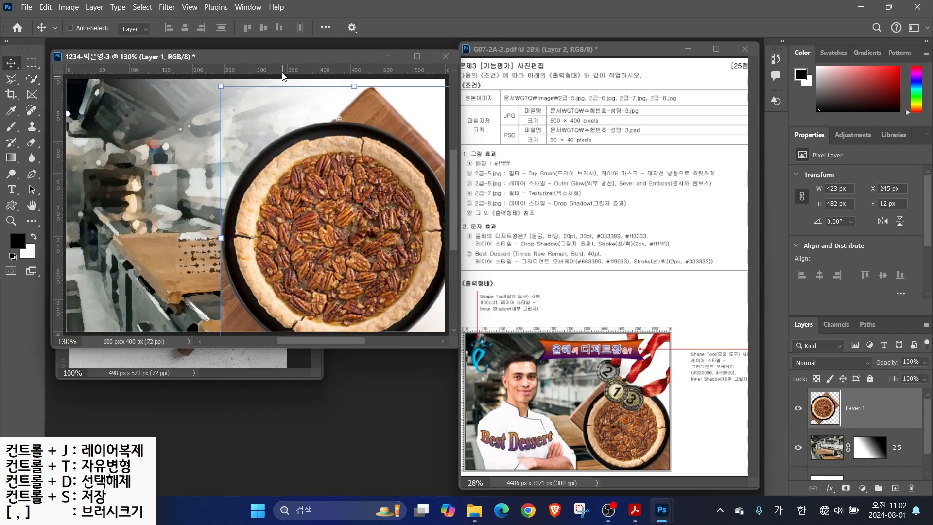
Close 2급-6.jpg and rename the new pie layer to 2-6
{"action": "left_click", "coordinate": [214, 357]}
{"action": "left_click", "coordinate": [309, 71]}
{"action": "double_click", "coordinate": [855, 408]}
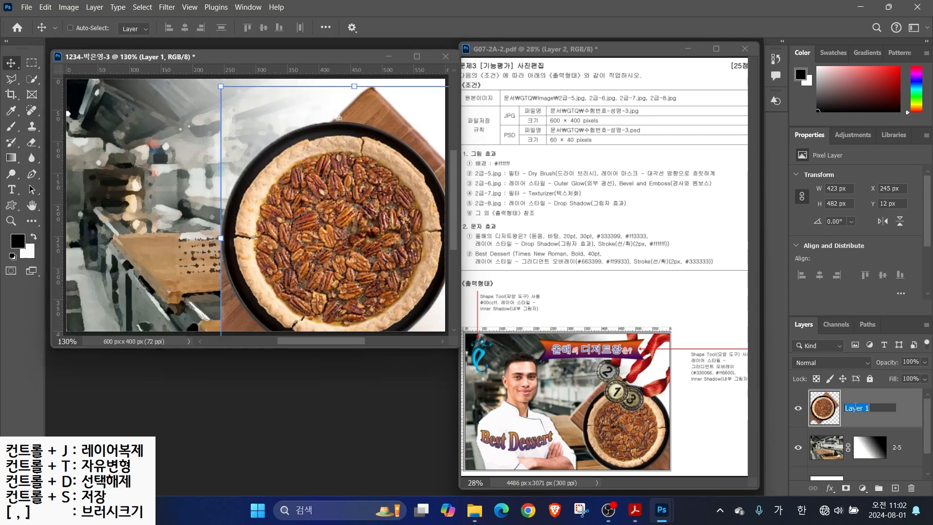
{"action": "type", "text": "2-6"}
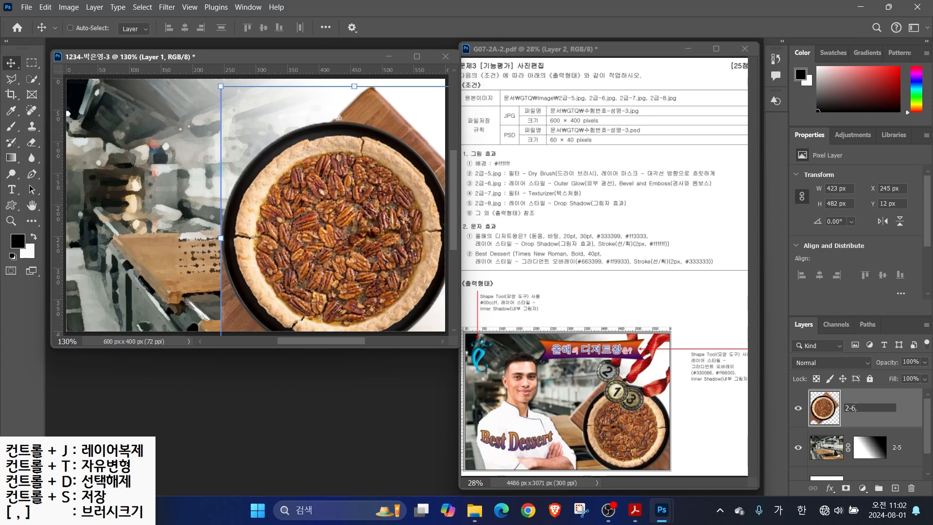
{"action": "key", "text": "Return"}
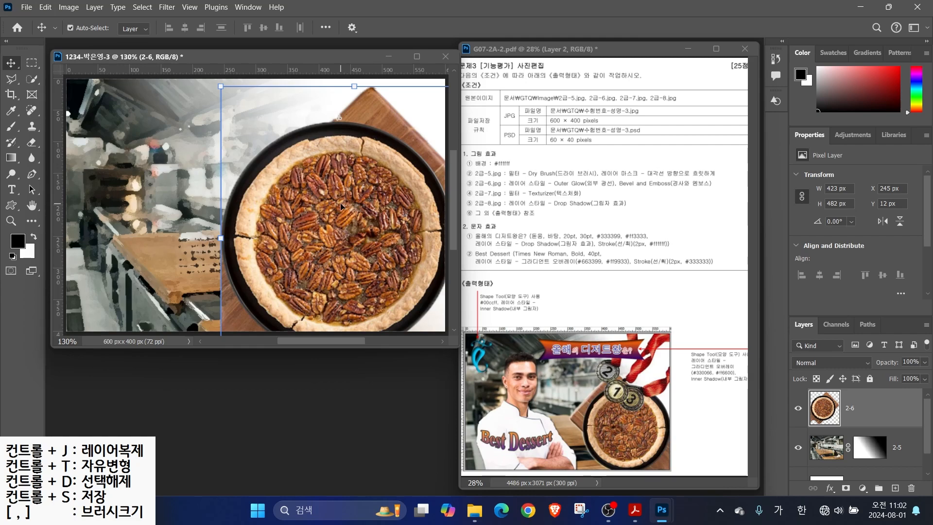
Scale the pie down to 293 × 334 px, flip it horizontally and move it up-left
{"action": "key", "text": "ctrl+t"}
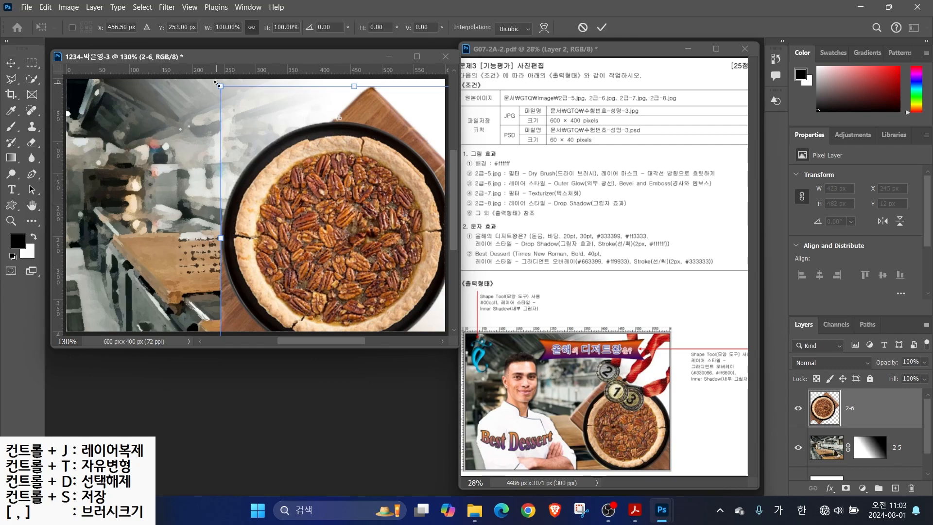
{"action": "left_click_drag", "start_coordinate": [219, 89], "coordinate": [274, 147]}
{"action": "right_click", "coordinate": [346, 218]}
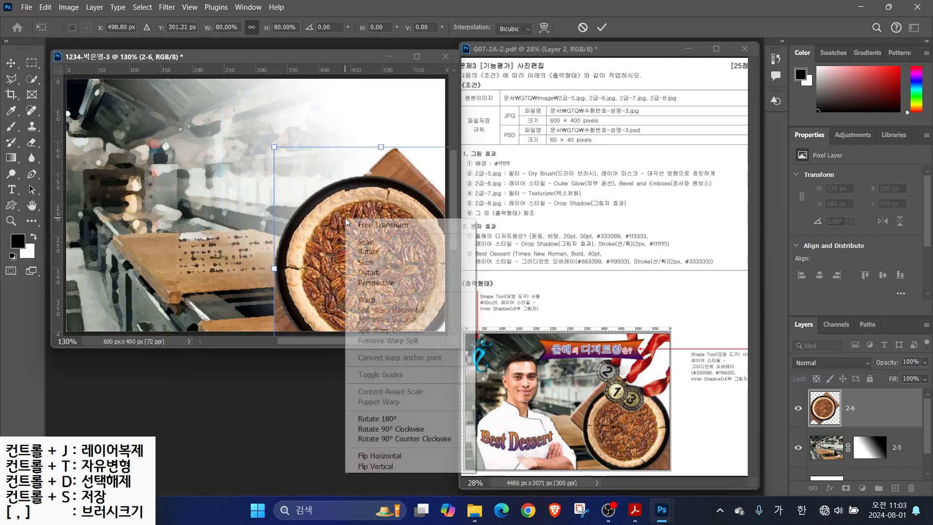
{"action": "left_click", "coordinate": [376, 456]}
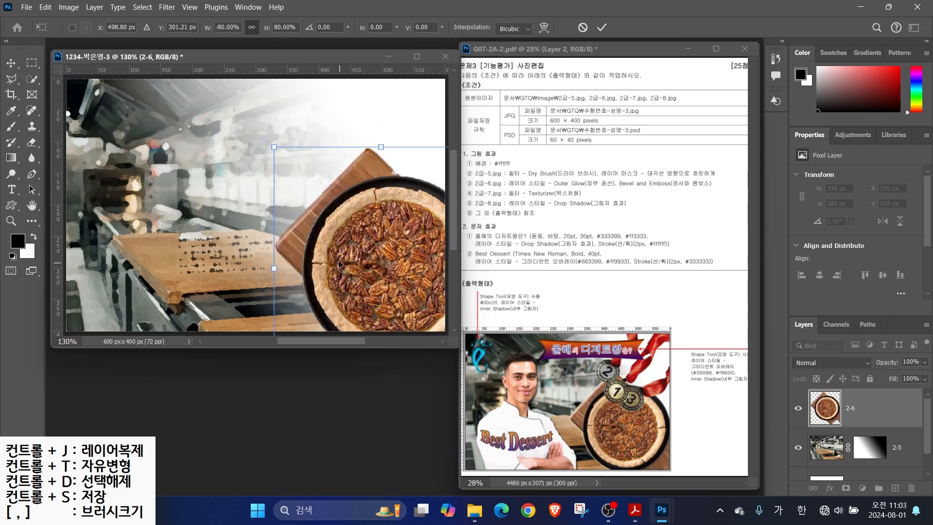
{"action": "left_click_drag", "start_coordinate": [351, 265], "coordinate": [320, 246]}
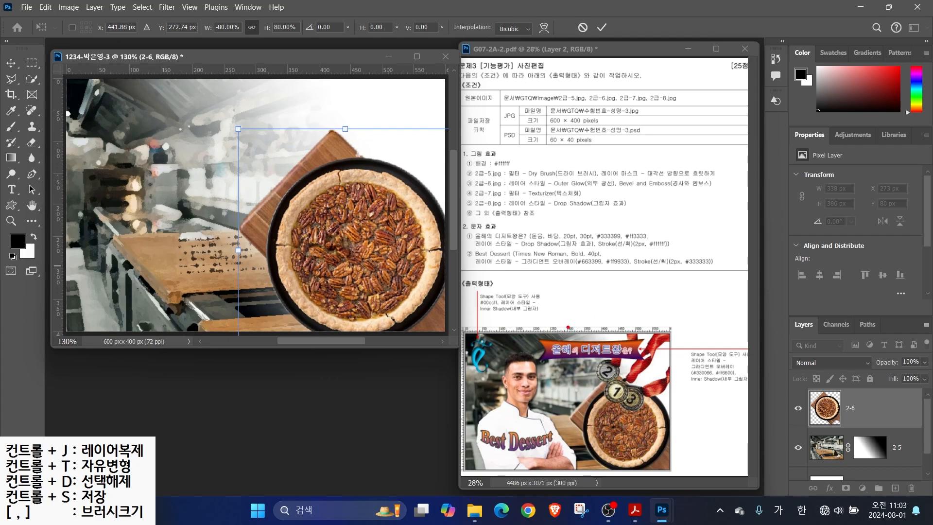
{"action": "left_click_drag", "start_coordinate": [570, 330], "coordinate": [572, 459]}
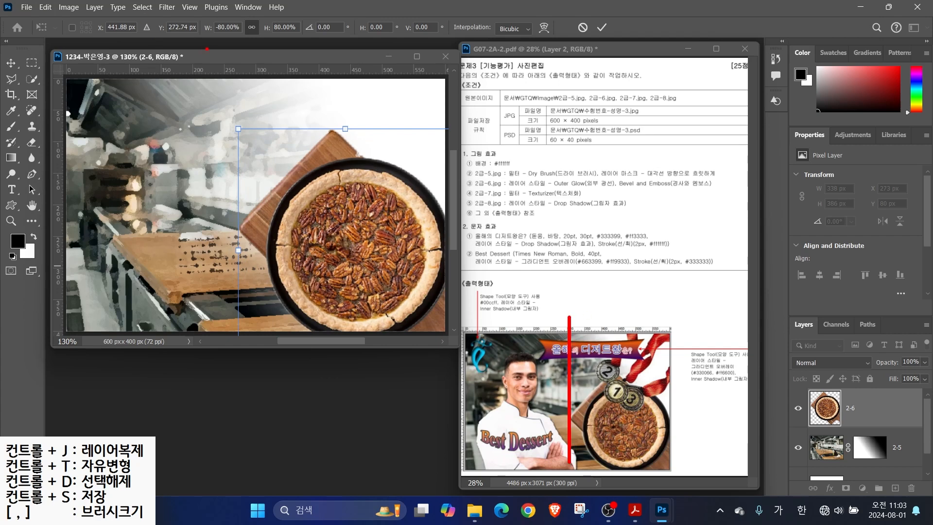
{"action": "left_click_drag", "start_coordinate": [261, 48], "coordinate": [261, 289]}
{"action": "left_click_drag", "start_coordinate": [239, 134], "coordinate": [254, 167]}
{"action": "key", "text": "Return"}
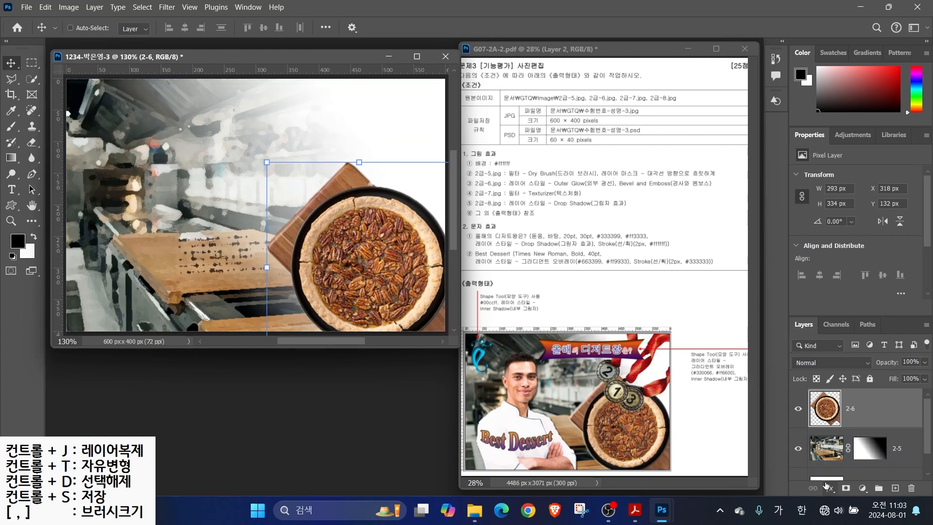
Add Bevel & Emboss and Outer Glow layer styles to the pie layer
{"action": "left_click", "coordinate": [829, 488]}
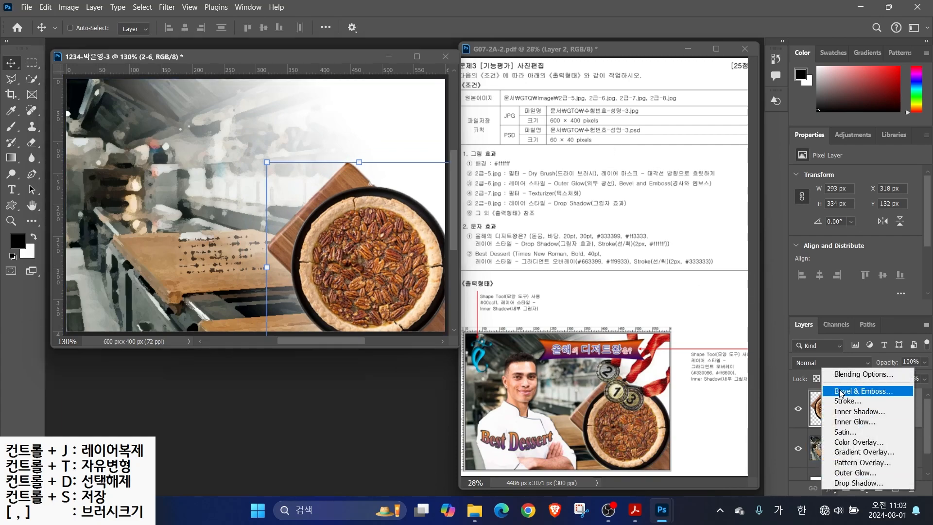
{"action": "left_click", "coordinate": [840, 392]}
{"action": "left_click", "coordinate": [411, 286]}
{"action": "left_click", "coordinate": [801, 80]}
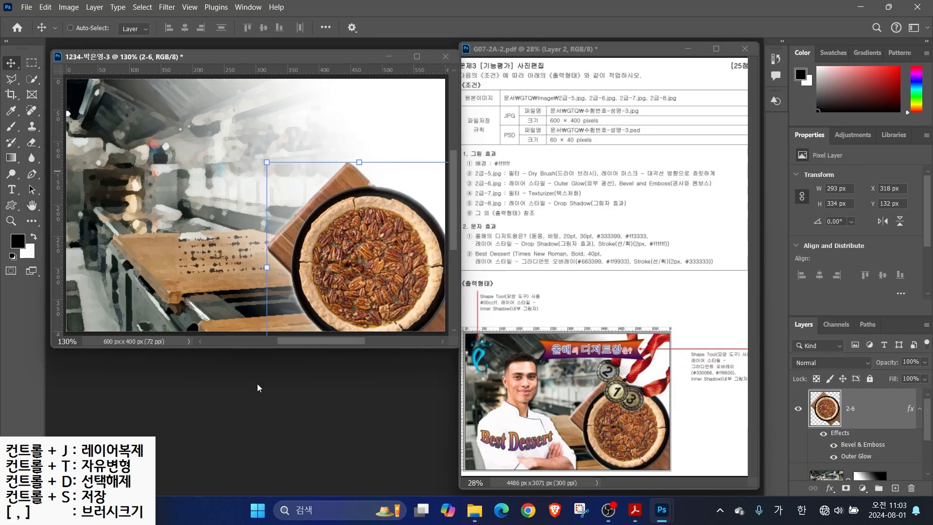
{"action": "key", "text": "ctrl+o"}
Open the 2급-7 medals image and quick-select the red ribbons and medals
{"action": "double_click", "coordinate": [214, 183]}
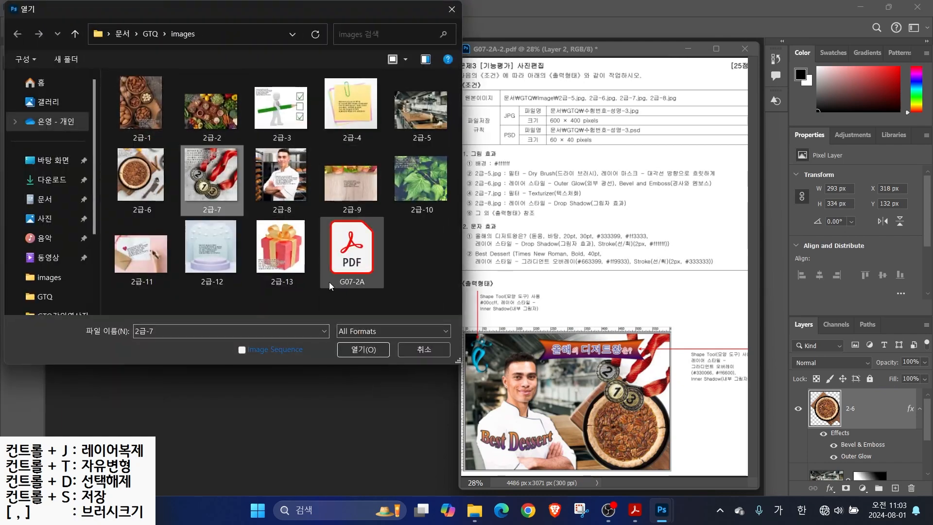
{"action": "left_click_drag", "start_coordinate": [162, 78], "coordinate": [415, 163]}
{"action": "key", "text": "w"}
{"action": "left_click_drag", "start_coordinate": [489, 197], "coordinate": [428, 284]}
{"action": "left_click_drag", "start_coordinate": [469, 313], "coordinate": [513, 279]}
{"action": "key", "text": "["}
{"action": "key", "text": "["}
{"action": "mouse_move", "coordinate": [427, 331]}
{"action": "left_mouse_down"}
{"action": "mouse_move", "coordinate": [403, 322]}
{"action": "mouse_move", "coordinate": [389, 334]}
{"action": "mouse_move", "coordinate": [369, 285]}
{"action": "mouse_move", "coordinate": [388, 281]}
{"action": "mouse_move", "coordinate": [430, 184]}
{"action": "mouse_move", "coordinate": [410, 217]}
{"action": "mouse_move", "coordinate": [420, 229]}
{"action": "mouse_move", "coordinate": [425, 194]}
{"action": "left_mouse_up"}
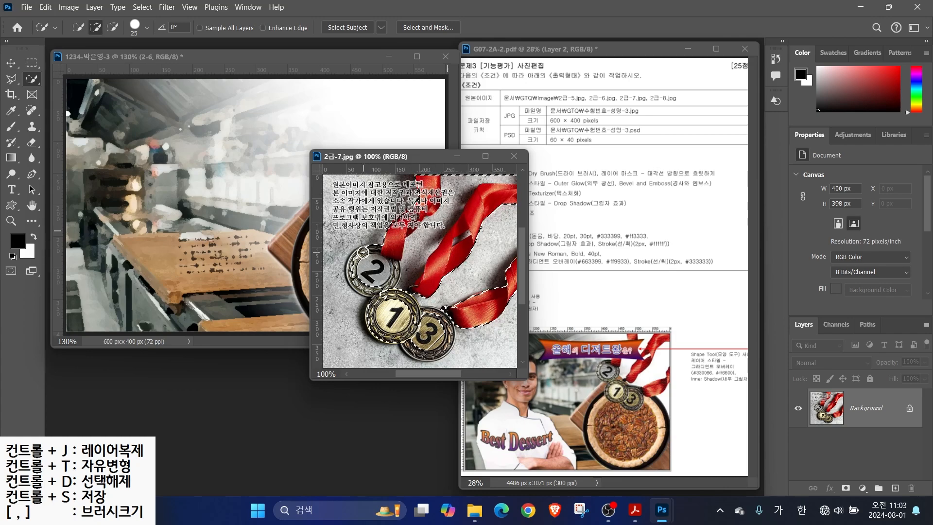
{"action": "key", "text": "["}
{"action": "key", "text": "["}
{"action": "key", "text": "["}
{"action": "left_click", "coordinate": [449, 204], "text": "alt"}
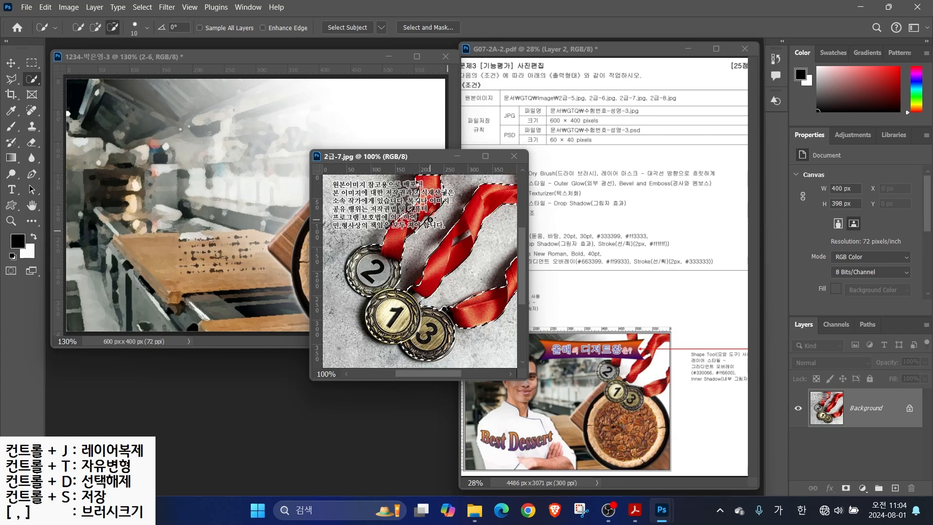
Lasso out the background gap between the ribbon and medals from the selection
{"action": "key", "text": "l"}
{"action": "double_click", "coordinate": [414, 293]}
{"action": "left_click", "coordinate": [432, 302], "text": "alt"}
{"action": "left_click", "coordinate": [421, 297]}
{"action": "left_click", "coordinate": [422, 305]}
{"action": "left_click", "coordinate": [433, 302]}
Move the selected medals into the composite, close 2급-7, and name the layer 2-7
{"action": "key", "text": "v"}
{"action": "left_click_drag", "start_coordinate": [423, 273], "coordinate": [273, 258]}
{"action": "left_click", "coordinate": [514, 156]}
{"action": "double_click", "coordinate": [855, 408]}
{"action": "type", "text": "2-7"}
{"action": "key", "text": "Return"}
Resize the medals to 235 × 255 px and place them upper right, above the pie
{"action": "left_click_drag", "start_coordinate": [395, 131], "coordinate": [337, 195]}
{"action": "left_click_drag", "start_coordinate": [267, 285], "coordinate": [370, 148]}
{"action": "left_click_drag", "start_coordinate": [282, 232], "coordinate": [303, 227]}
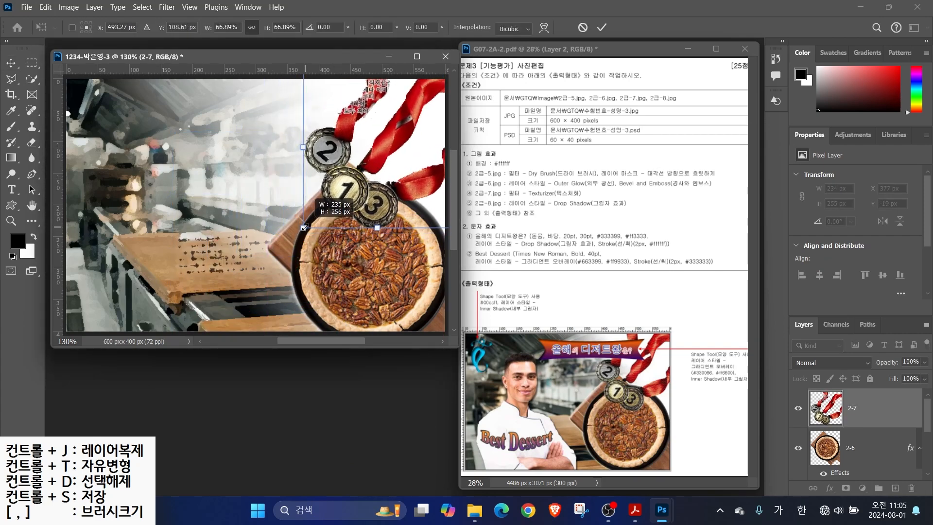
{"action": "key", "text": "Return"}
{"action": "left_click_drag", "start_coordinate": [543, 185], "coordinate": [519, 145]}
{"action": "key", "text": "Escape"}
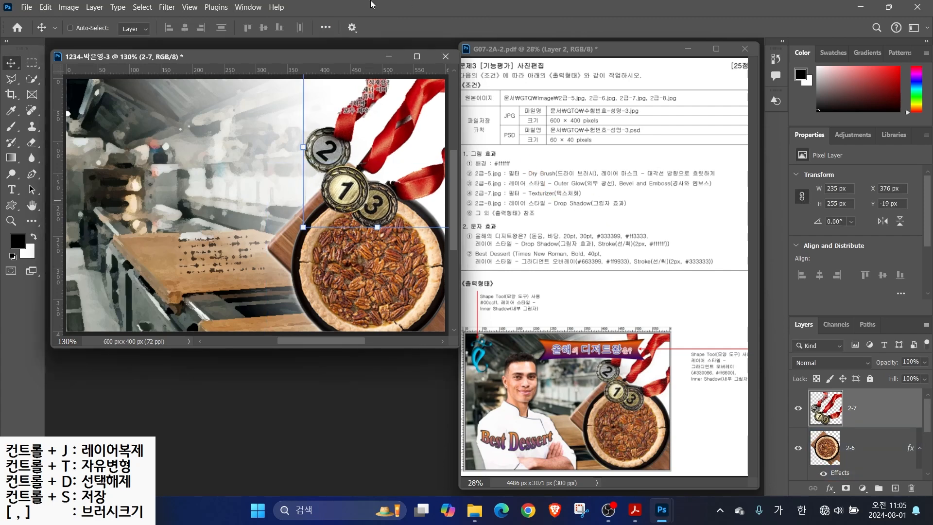
Apply the Filter Gallery's Texturizer filter to the medals layer
{"action": "left_click", "coordinate": [166, 7]}
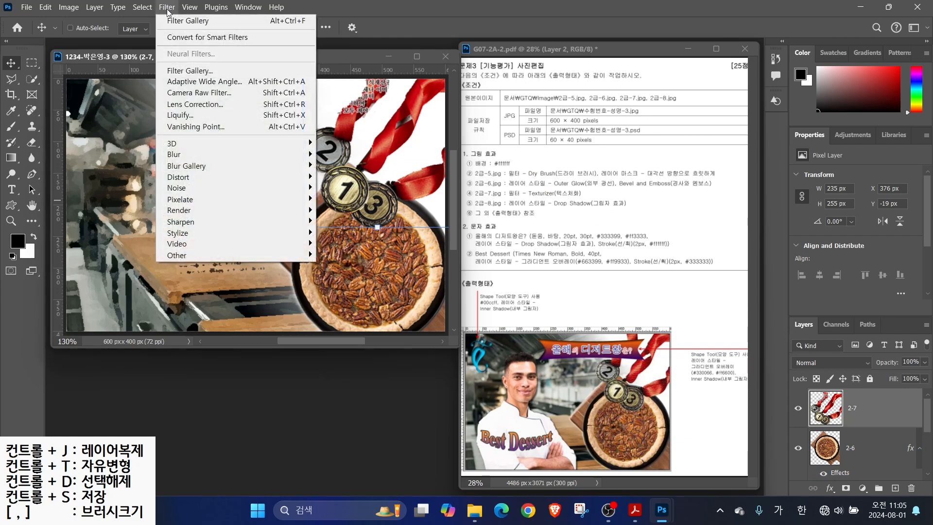
{"action": "left_click", "coordinate": [180, 70]}
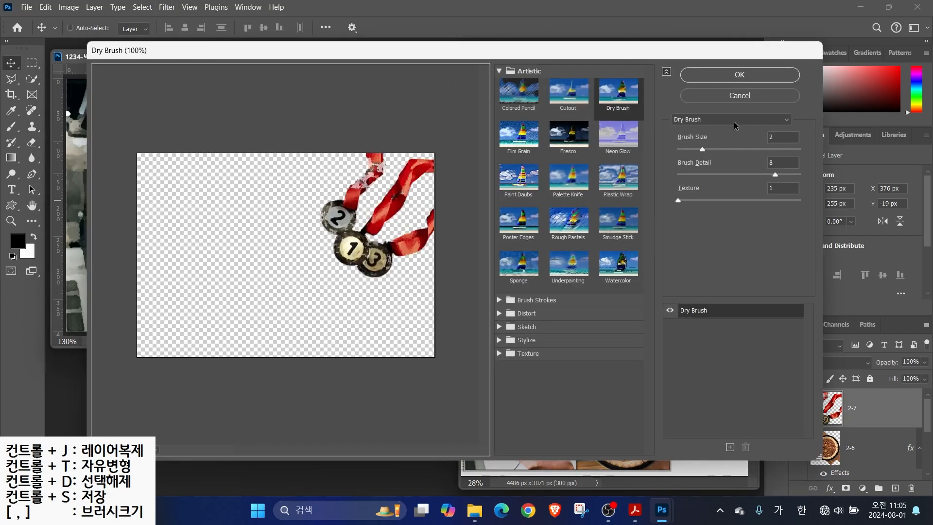
{"action": "left_click", "coordinate": [715, 119]}
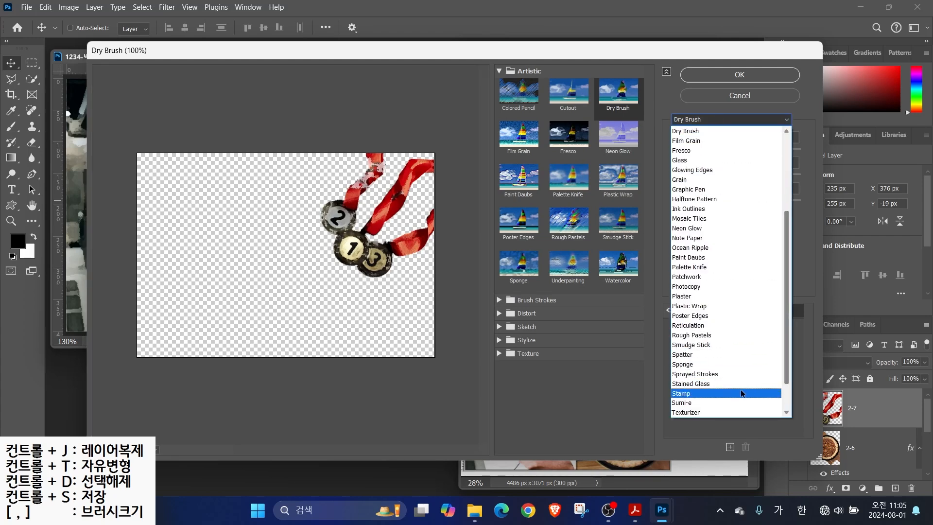
{"action": "left_click", "coordinate": [705, 392]}
{"action": "left_click", "coordinate": [739, 75]}
Open 2급-8.jpg and quick-select the chef figure
{"action": "key", "text": "ctrl+o"}
{"action": "left_click", "coordinate": [281, 180]}
{"action": "left_click", "coordinate": [372, 348]}
{"action": "left_click", "coordinate": [32, 78]}
{"action": "mouse_move", "coordinate": [223, 104]}
{"action": "left_mouse_down"}
{"action": "mouse_move", "coordinate": [228, 275]}
{"action": "mouse_move", "coordinate": [249, 278]}
{"action": "left_mouse_up"}
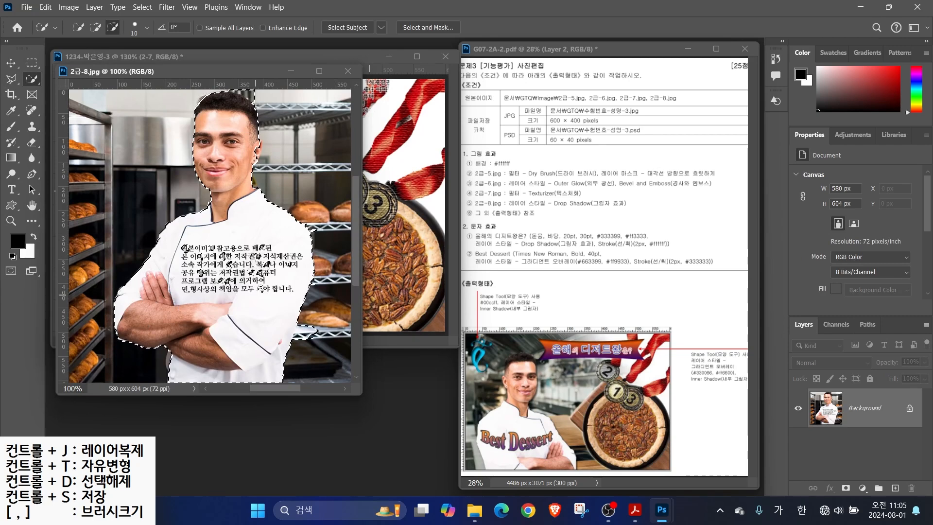
Bring the selected chef into the composite, close 2급-8.jpg, and name the layer 2-8
{"action": "key", "text": "bracketright"}
{"action": "key", "text": "bracketright"}
{"action": "key", "text": "bracketright"}
{"action": "key", "text": "bracketright"}
{"action": "key", "text": "bracketright"}
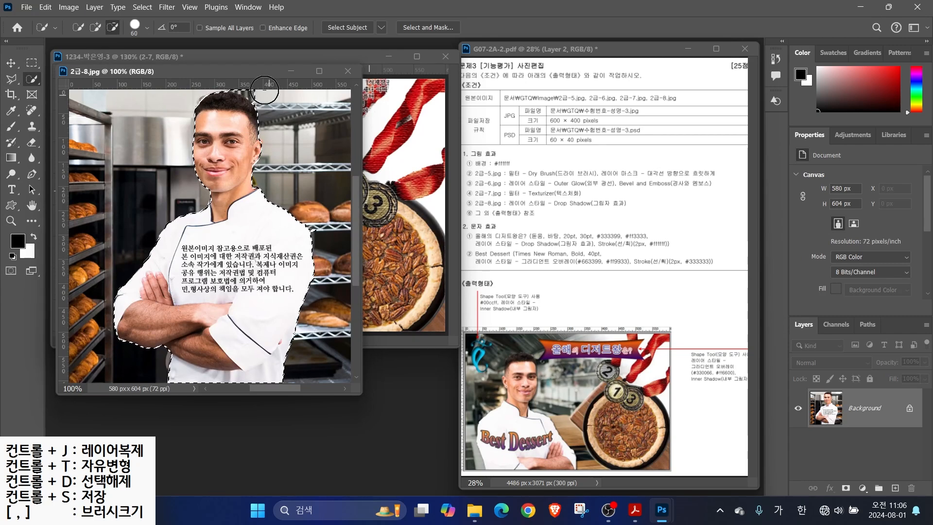
{"action": "left_click_drag", "start_coordinate": [139, 71], "coordinate": [193, 110]}
{"action": "key", "text": "v"}
{"action": "left_click_drag", "start_coordinate": [246, 318], "coordinate": [91, 278]}
{"action": "left_click", "coordinate": [402, 109]}
{"action": "double_click", "coordinate": [851, 409]}
{"action": "type", "text": "2-8"}
{"action": "key", "text": "Return"}
Flip the chef horizontally and resize it to 288 × 415 px at the left
{"action": "left_click_drag", "start_coordinate": [175, 194], "coordinate": [245, 269]}
{"action": "left_click_drag", "start_coordinate": [323, 106], "coordinate": [255, 201]}
{"action": "left_click_drag", "start_coordinate": [177, 261], "coordinate": [184, 144]}
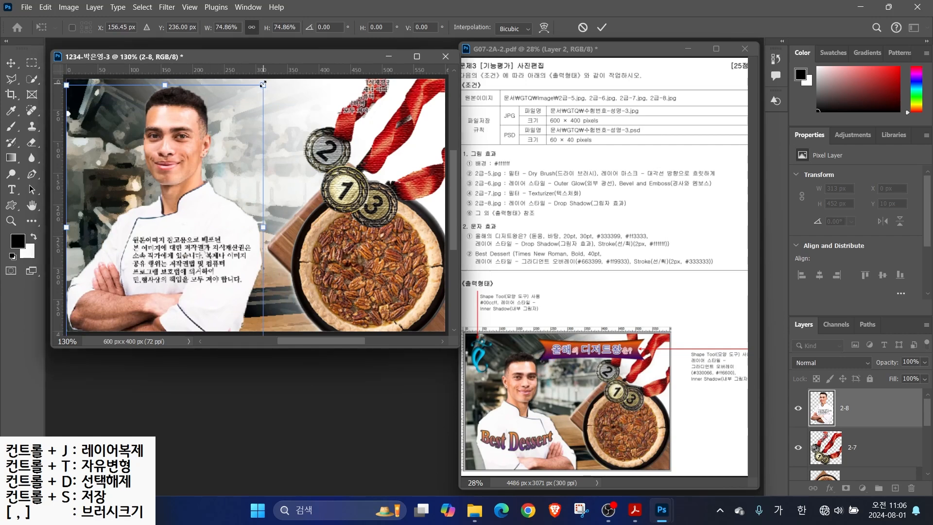
{"action": "left_click_drag", "start_coordinate": [263, 84], "coordinate": [234, 126]}
{"action": "right_click", "coordinate": [171, 224]}
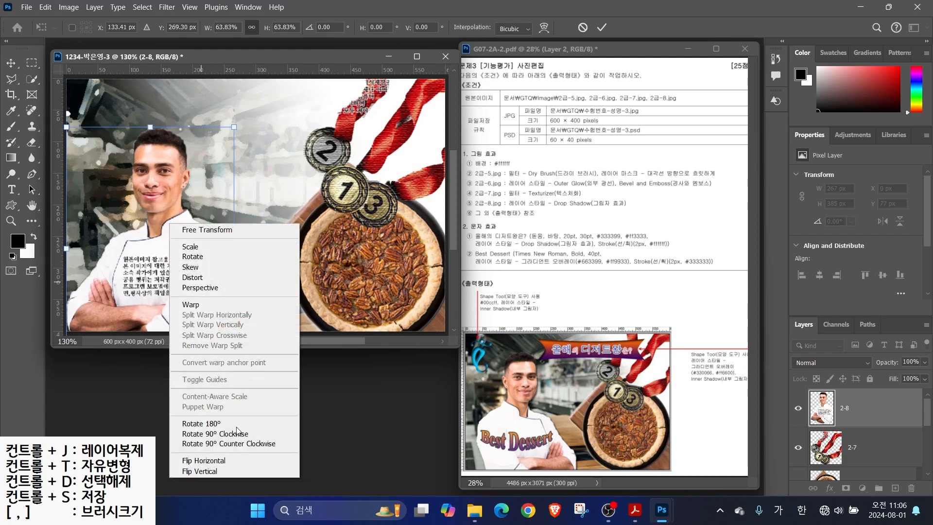
{"action": "left_click", "coordinate": [204, 461]}
{"action": "left_click_drag", "start_coordinate": [156, 280], "coordinate": [170, 282]}
{"action": "left_click_drag", "start_coordinate": [248, 130], "coordinate": [261, 111]}
{"action": "key", "text": "Return"}
Add a Drop Shadow layer style to the chef
{"action": "left_click", "coordinate": [830, 488]}
{"action": "left_click", "coordinate": [846, 484]}
{"action": "key", "text": "Return"}
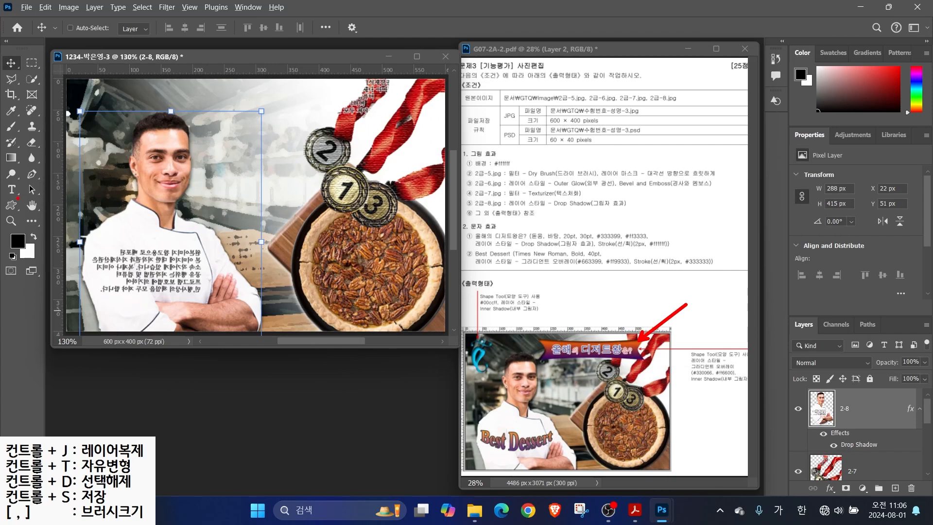
{"action": "left_click", "coordinate": [12, 207]}
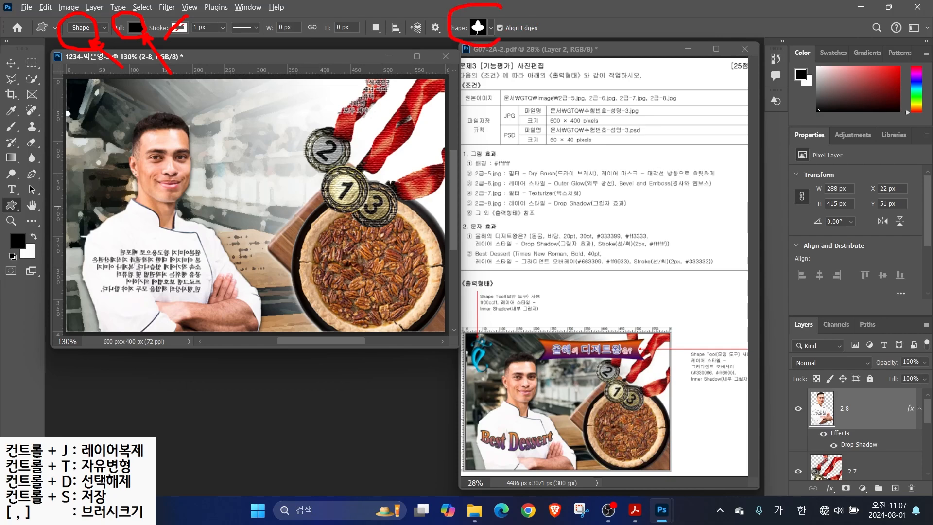
Draw the ornament swirl custom shape at the composite's top-left corner
{"action": "left_click", "coordinate": [491, 27]}
{"action": "left_click_drag", "start_coordinate": [606, 178], "coordinate": [598, 347]}
{"action": "double_click", "coordinate": [557, 408]}
{"action": "left_click_drag", "start_coordinate": [87, 97], "coordinate": [124, 168]}
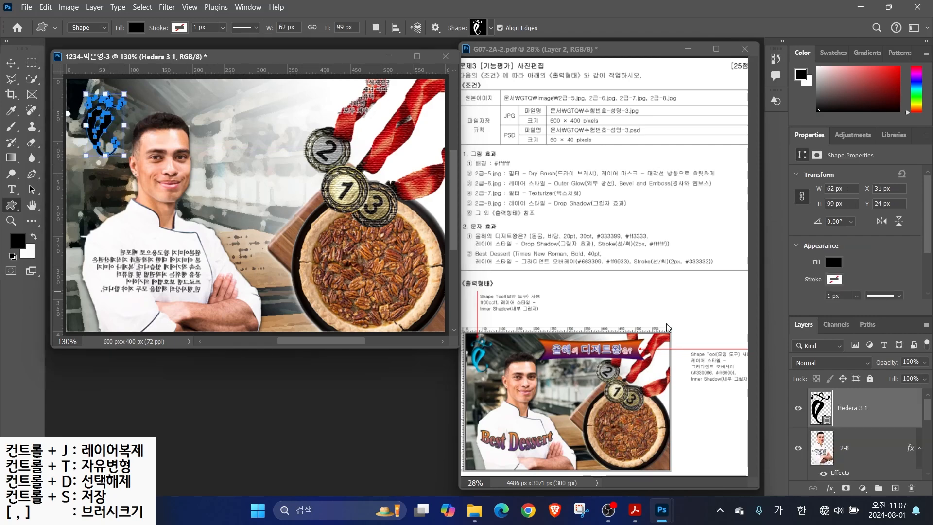
{"action": "left_click_drag", "start_coordinate": [844, 414], "coordinate": [841, 392]}
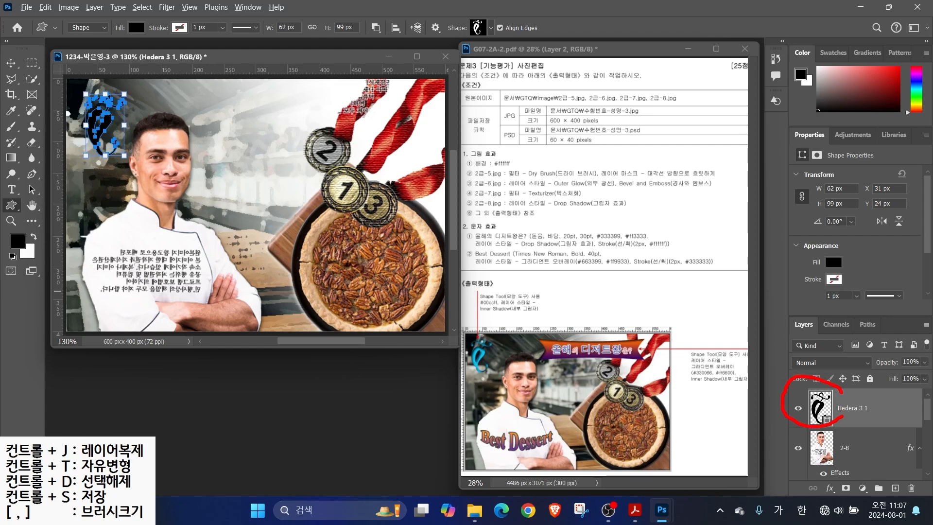
{"action": "left_click_drag", "start_coordinate": [496, 296], "coordinate": [531, 266]}
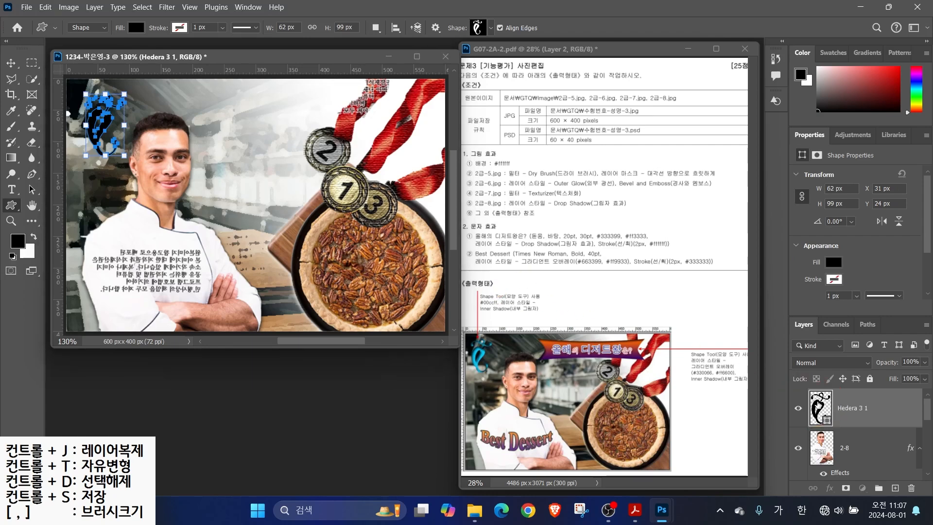
Fill the swirl with #00ccff and add an Inner Shadow
{"action": "double_click", "coordinate": [820, 407]}
{"action": "left_click", "coordinate": [539, 295]}
{"action": "type", "text": "00ccff"}
{"action": "key", "text": "Return"}
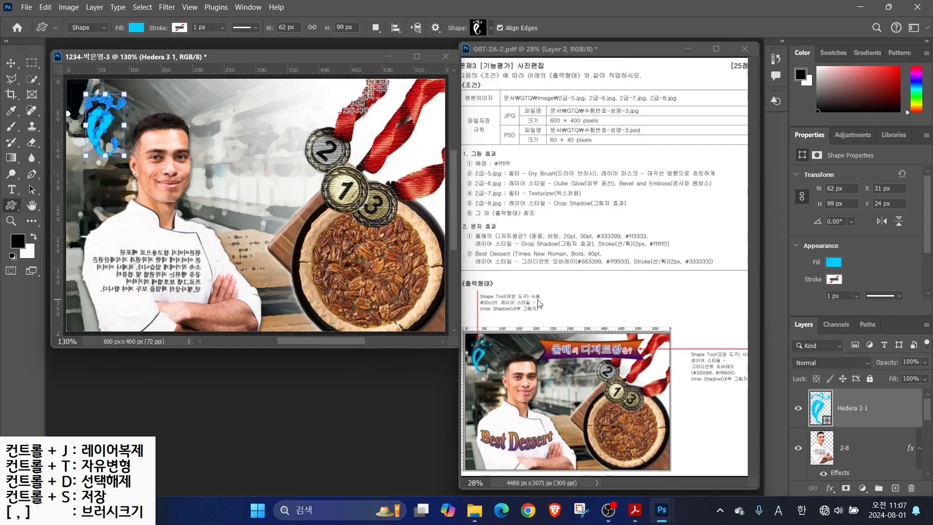
{"action": "left_click", "coordinate": [837, 486]}
{"action": "left_click", "coordinate": [858, 408]}
{"action": "key", "text": "Return"}
Rotate the swirl about 12° and nudge it up and left
{"action": "left_click_drag", "start_coordinate": [125, 85], "coordinate": [133, 90]}
{"action": "key", "text": "v"}
{"action": "left_click_drag", "start_coordinate": [110, 124], "coordinate": [104, 117]}
{"action": "key", "text": "u"}
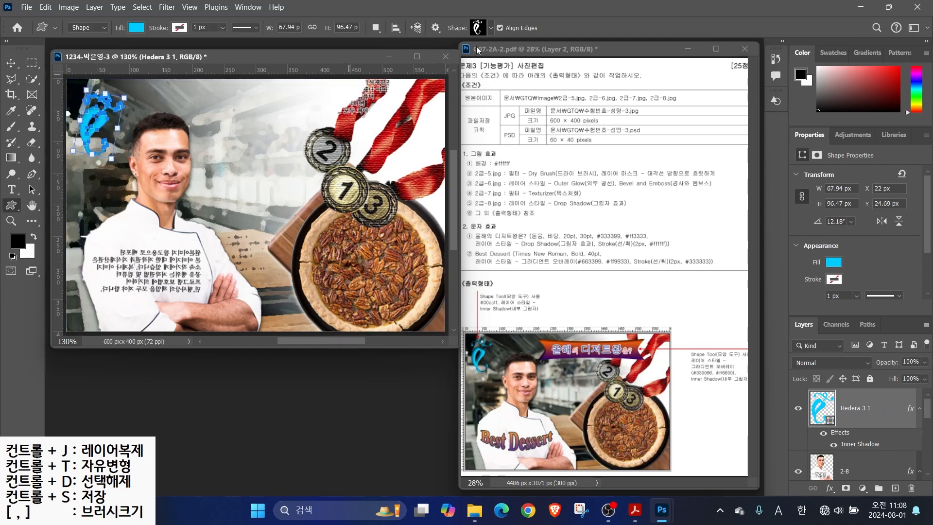
{"action": "left_click", "coordinate": [482, 28]}
{"action": "scroll", "coordinate": [603, 322], "scroll_direction": "down", "scroll_amount": 5}
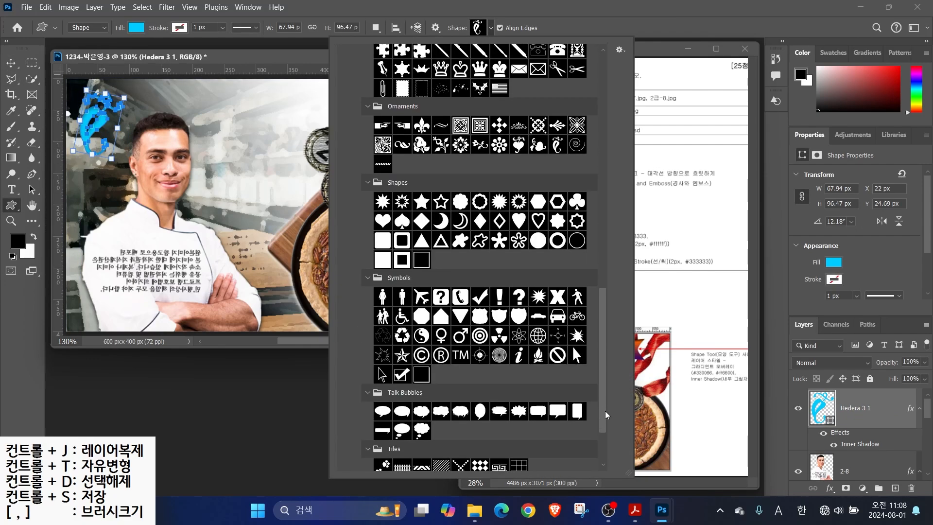
Draw the Banner 4 custom shape across the top of the composite
{"action": "scroll", "coordinate": [573, 346], "scroll_direction": "up", "scroll_amount": 10}
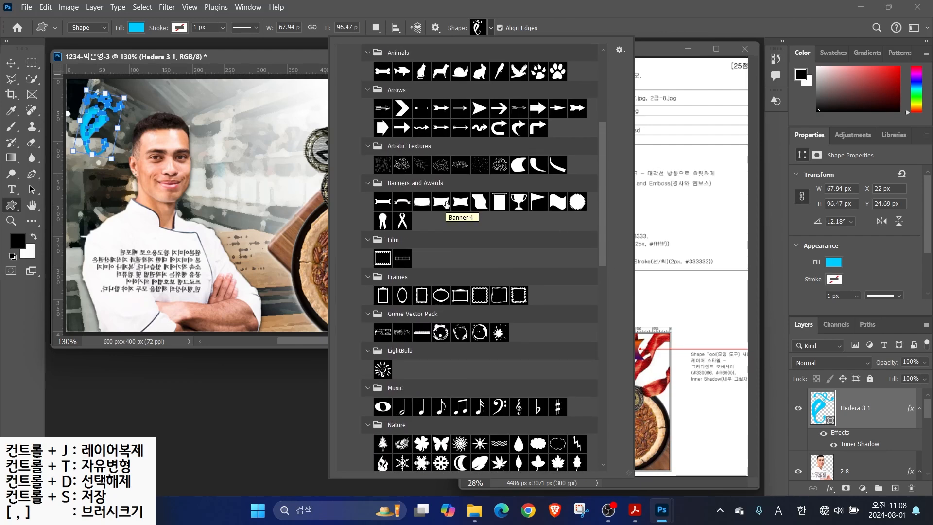
{"action": "left_click", "coordinate": [446, 204]}
{"action": "left_click_drag", "start_coordinate": [214, 89], "coordinate": [404, 125]}
Give the banner a Gradient Overlay running from purple to orange #ff6600
{"action": "left_click", "coordinate": [830, 488]}
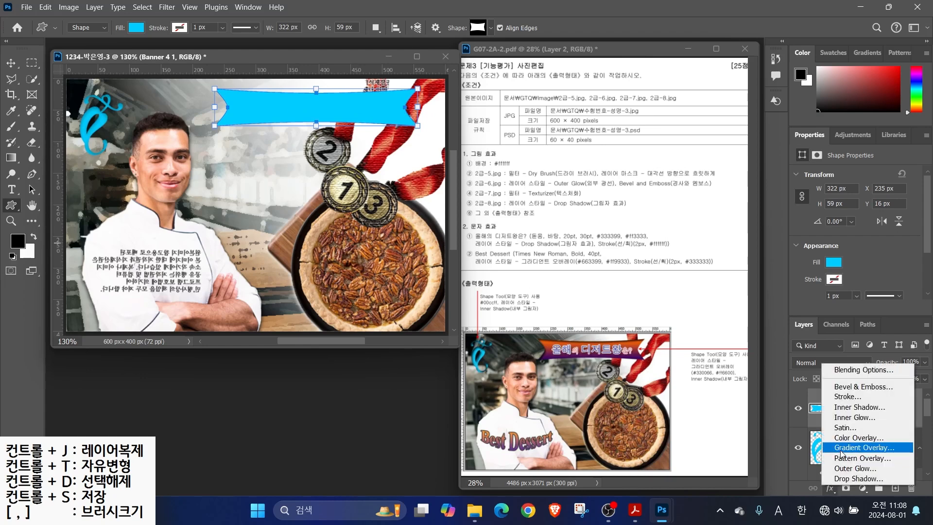
{"action": "left_click", "coordinate": [798, 451]}
{"action": "left_click", "coordinate": [615, 147]}
{"action": "left_click", "coordinate": [339, 275]}
{"action": "left_click", "coordinate": [393, 327]}
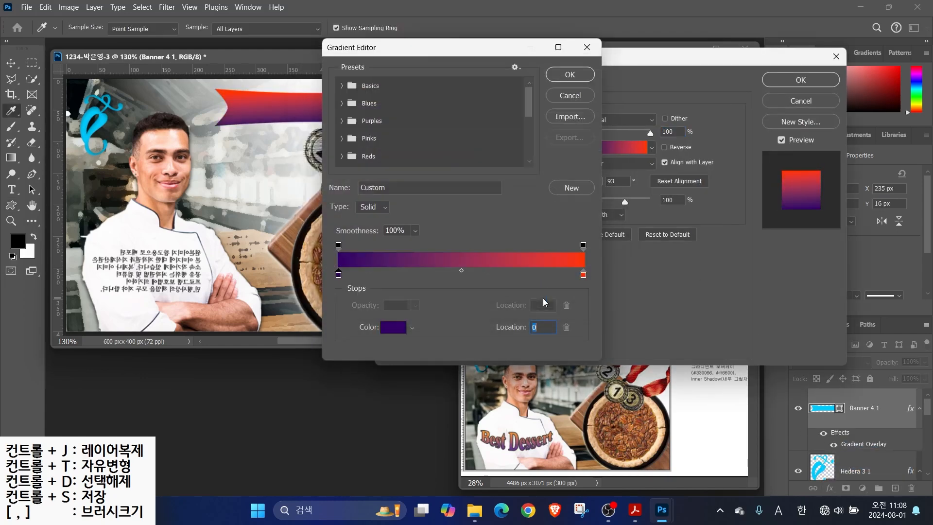
{"action": "left_click", "coordinate": [583, 275]}
{"action": "left_click", "coordinate": [394, 326]}
{"action": "type", "text": "ff6600"}
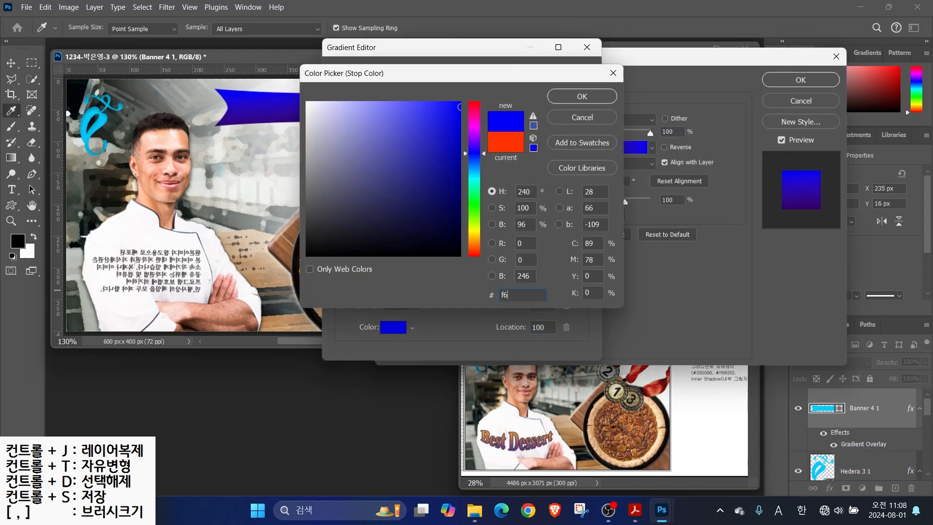
{"action": "key", "text": "Return"}
{"action": "left_click", "coordinate": [561, 78]}
Add an Inner Shadow to the banner and shift it slightly left
{"action": "left_click", "coordinate": [398, 195]}
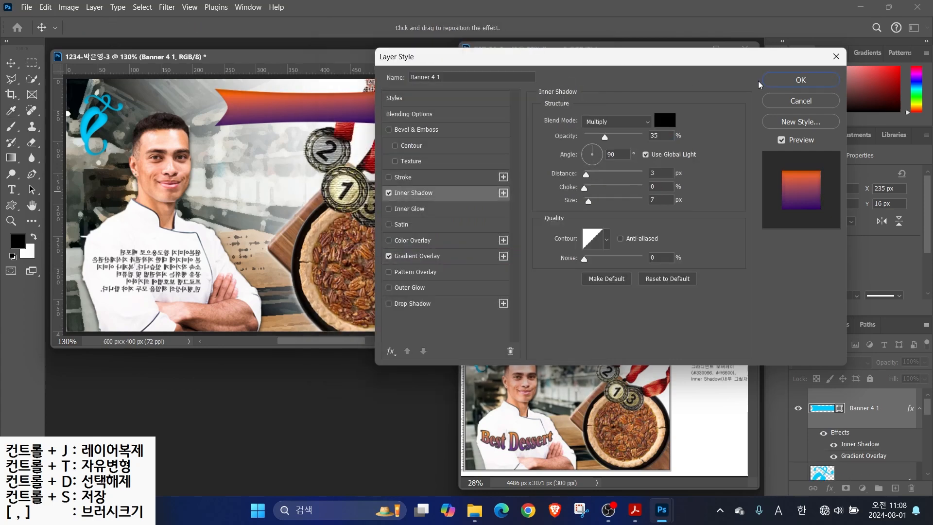
{"action": "key", "text": "Return"}
{"action": "left_click_drag", "start_coordinate": [280, 108], "coordinate": [268, 105]}
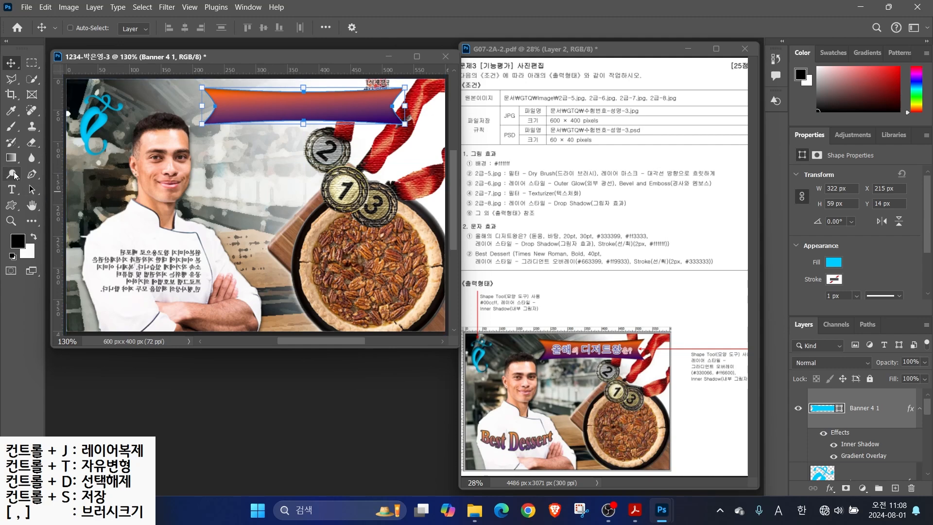
Type the title '올해의 디저트왕은?' beside the chef
{"action": "left_click", "coordinate": [12, 189]}
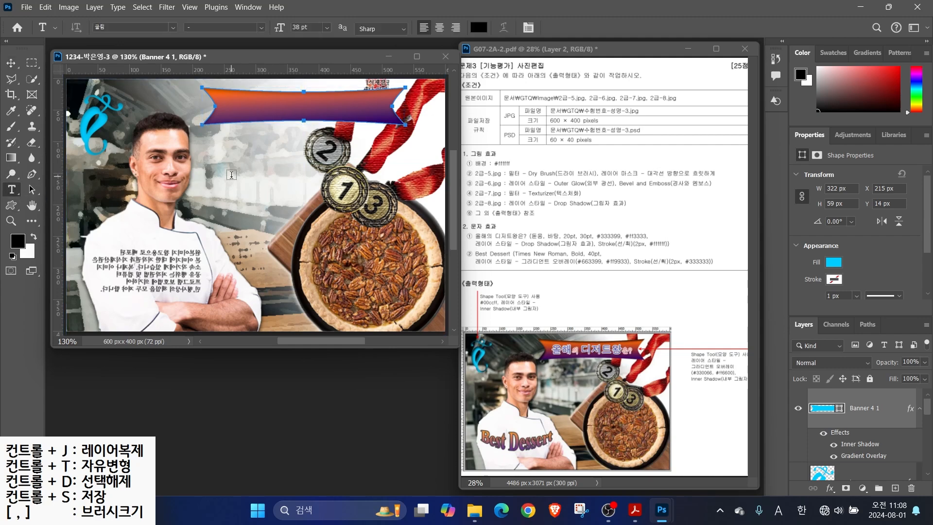
{"action": "left_click", "coordinate": [232, 174]}
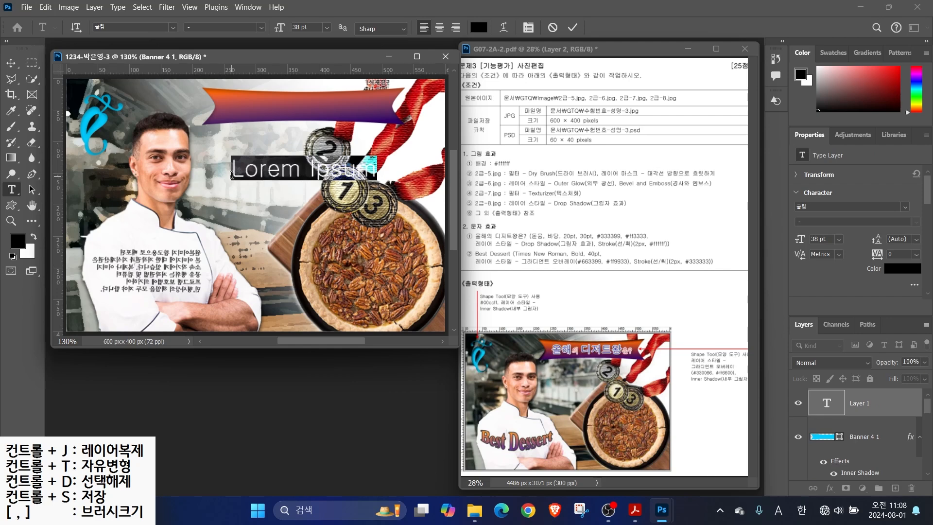
{"action": "type", "text": "올해의 디저트왕은?"}
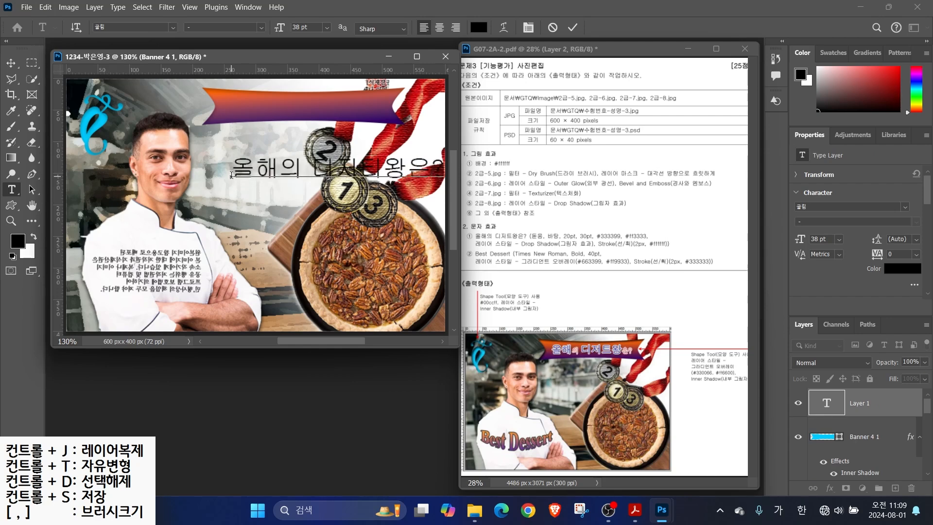
{"action": "key", "text": "ctrl+Return"}
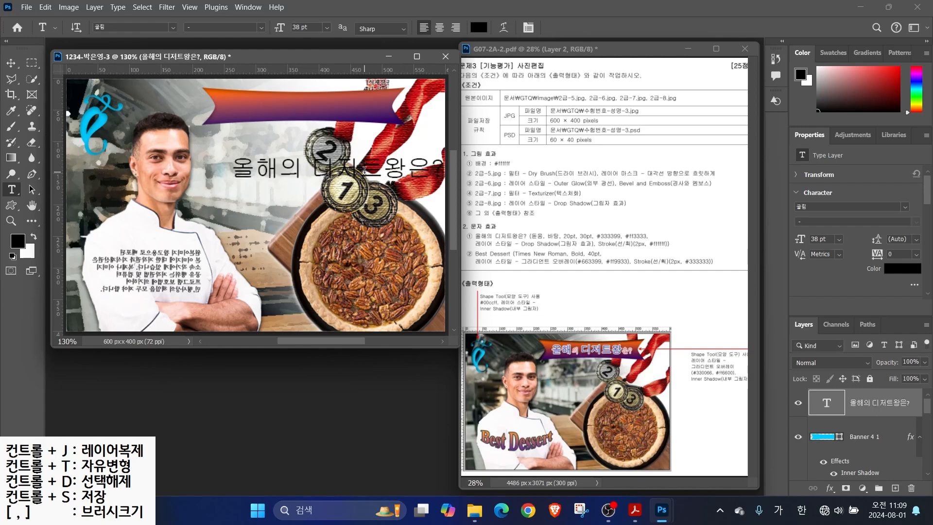
Save the composite as a PSD in the GTQ folder
{"action": "key", "text": "ctrl+s"}
{"action": "key", "text": "Return"}
{"action": "left_click", "coordinate": [26, 7]}
{"action": "left_click", "coordinate": [44, 142]}
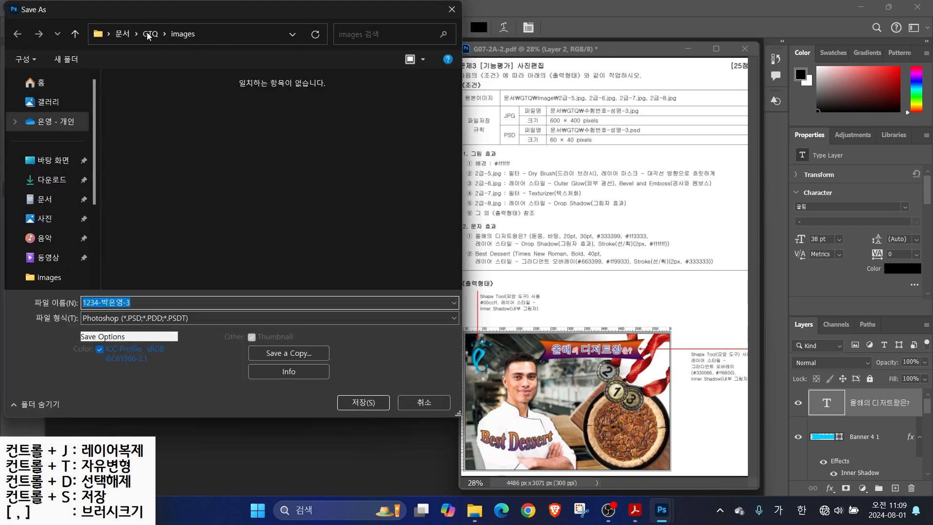
{"action": "left_click", "coordinate": [148, 35]}
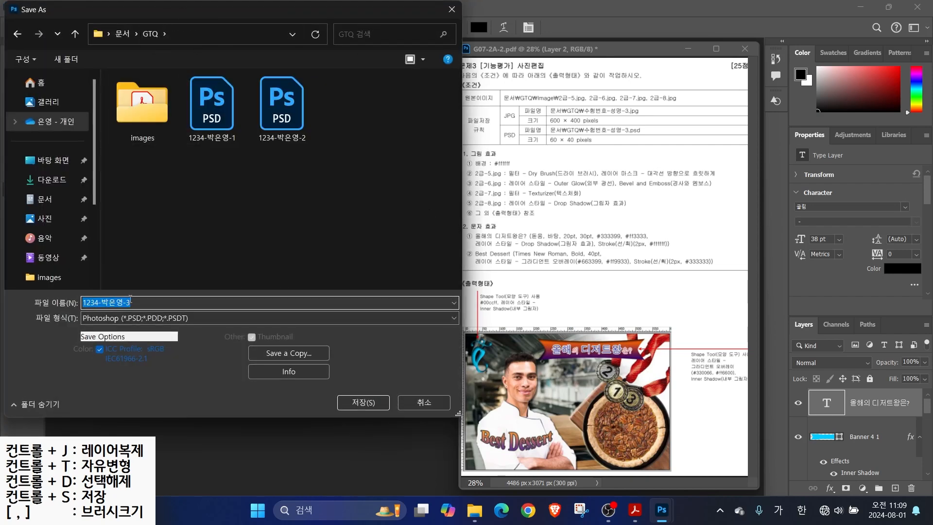
{"action": "left_click", "coordinate": [363, 403]}
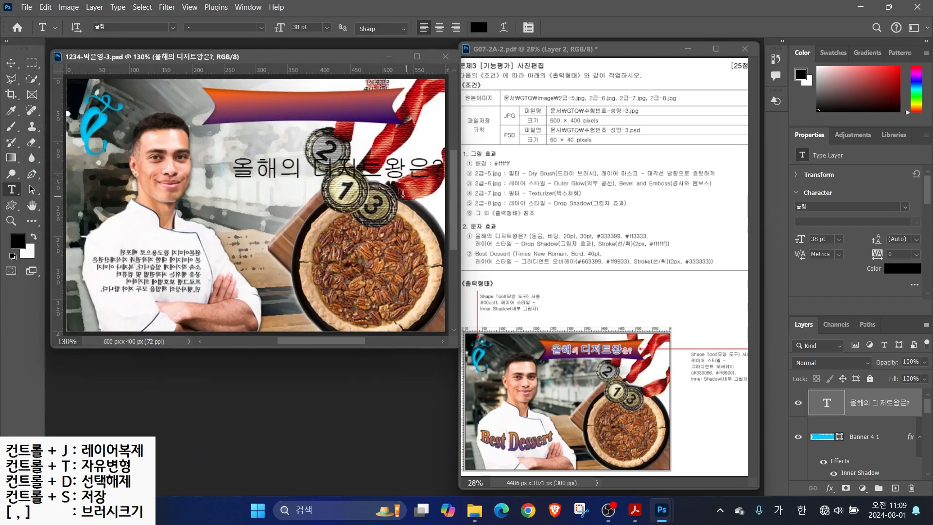
Move the Korean title onto the purple banner and make it 돋움, 30 pt, colour #333399
{"action": "mouse_move", "coordinate": [257, 157]}
{"action": "left_mouse_down"}
{"action": "mouse_move", "coordinate": [258, 107]}
{"action": "mouse_move", "coordinate": [241, 94]}
{"action": "left_mouse_up"}
{"action": "left_click", "coordinate": [172, 27]}
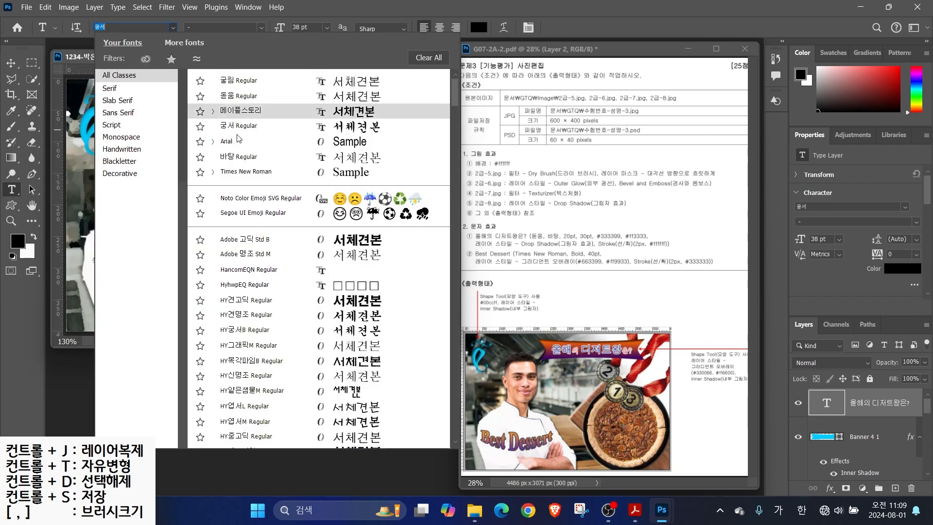
{"action": "left_click", "coordinate": [238, 96]}
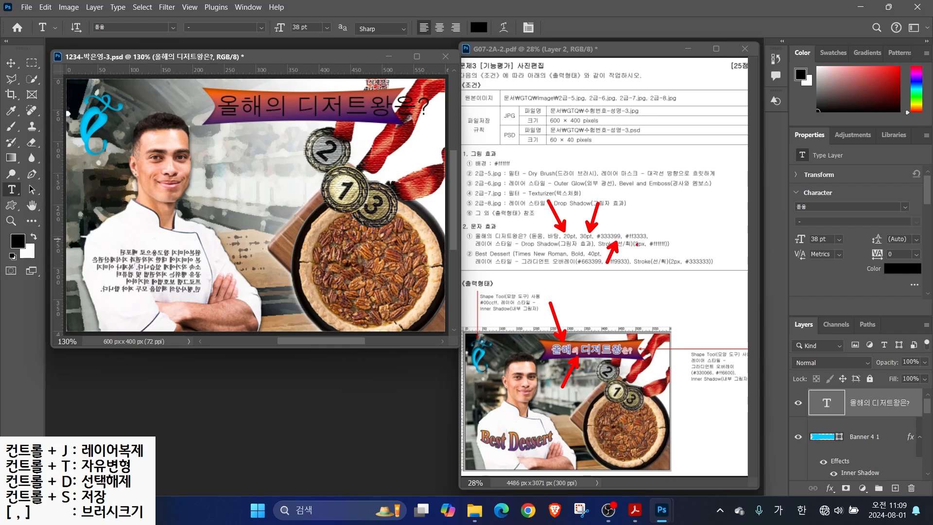
{"action": "left_click_drag", "start_coordinate": [316, 28], "coordinate": [223, 15]}
{"action": "type", "text": "30"}
{"action": "key", "text": "Return"}
{"action": "left_click", "coordinate": [478, 27]}
{"action": "type", "text": "333399"}
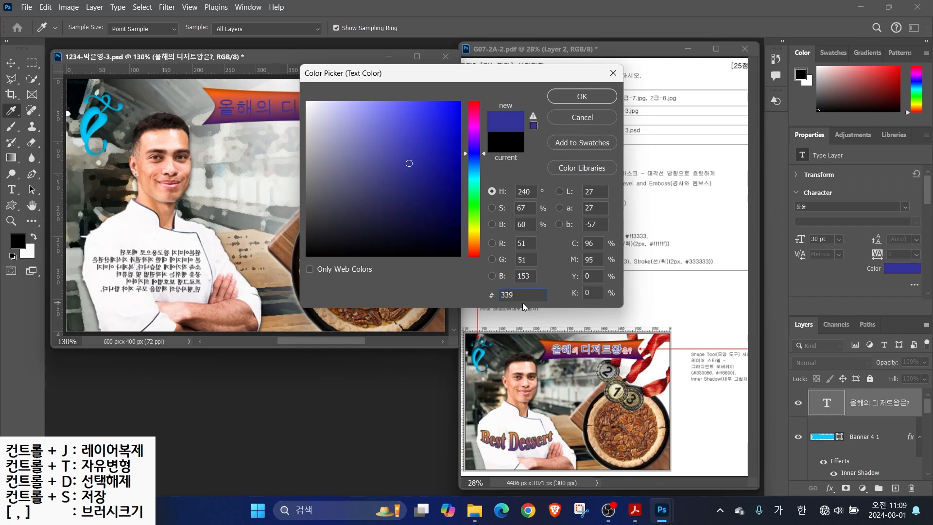
{"action": "key", "text": "Return"}
Reduce the character 의 in the title to 20 pt
{"action": "left_click_drag", "start_coordinate": [253, 107], "coordinate": [266, 107]}
{"action": "left_click_drag", "start_coordinate": [317, 28], "coordinate": [190, 11]}
{"action": "type", "text": "20"}
{"action": "key", "text": "Return"}
{"action": "left_click", "coordinate": [484, 29]}
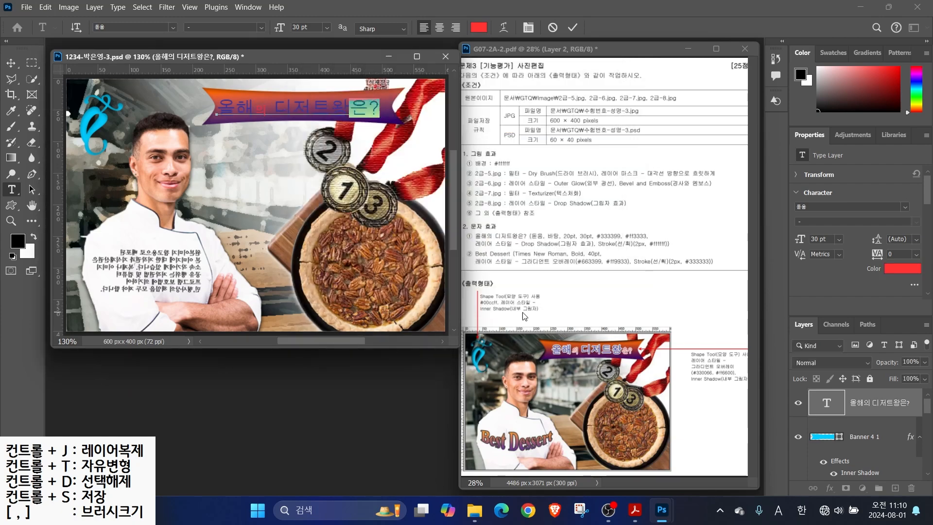
{"action": "key", "text": "v"}
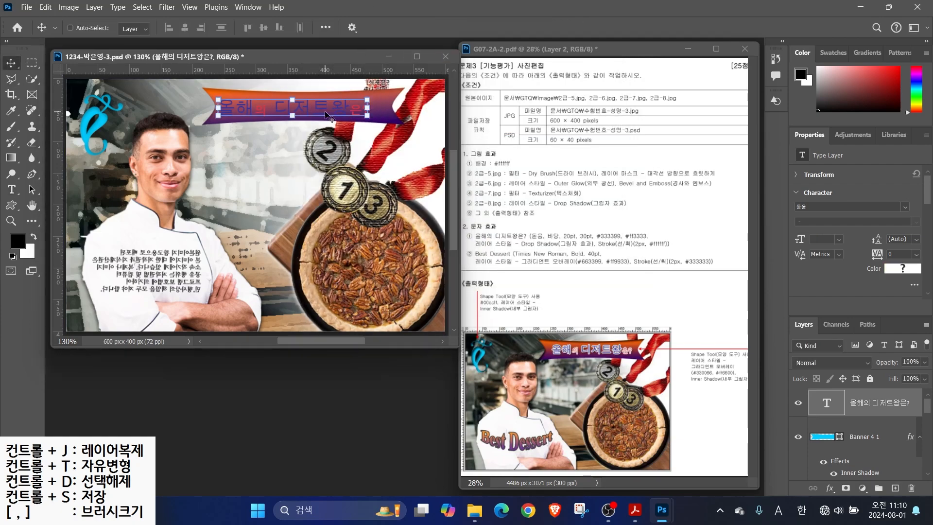
Give the title a drop shadow and a 2 px white stroke
{"action": "left_click", "coordinate": [830, 489]}
{"action": "left_click", "coordinate": [856, 481]}
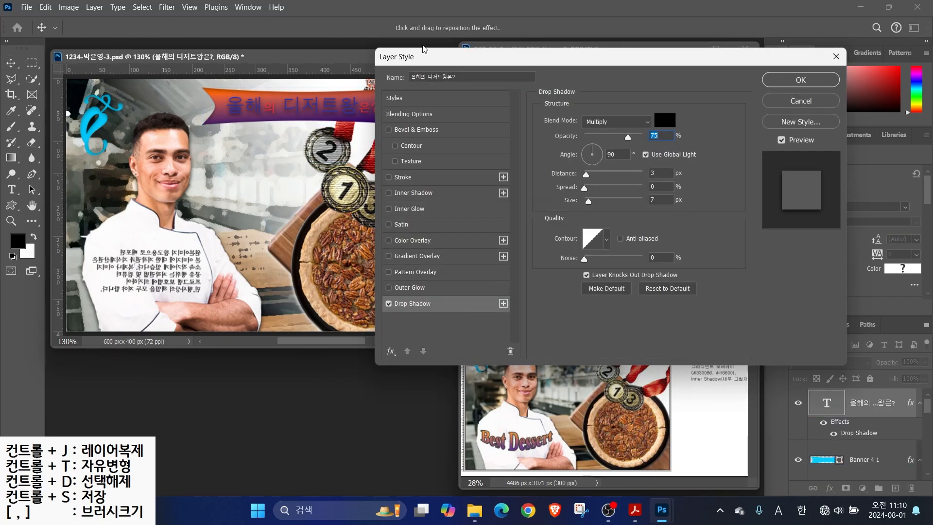
{"action": "left_click", "coordinate": [402, 178]}
{"action": "left_click", "coordinate": [569, 206]}
{"action": "left_click", "coordinate": [583, 94]}
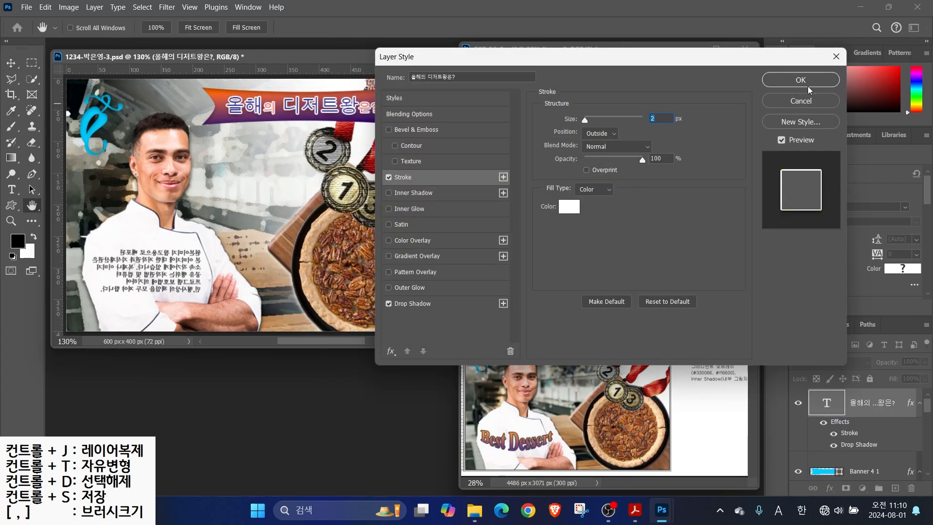
{"action": "left_click", "coordinate": [801, 81]}
Add a new text line reading 'Best Dessert' on the canvas
{"action": "key", "text": "t"}
{"action": "left_click", "coordinate": [201, 239]}
{"action": "type", "text": "Best Dessert"}
{"action": "key", "text": "ctrl+Return"}
{"action": "left_click", "coordinate": [172, 27]}
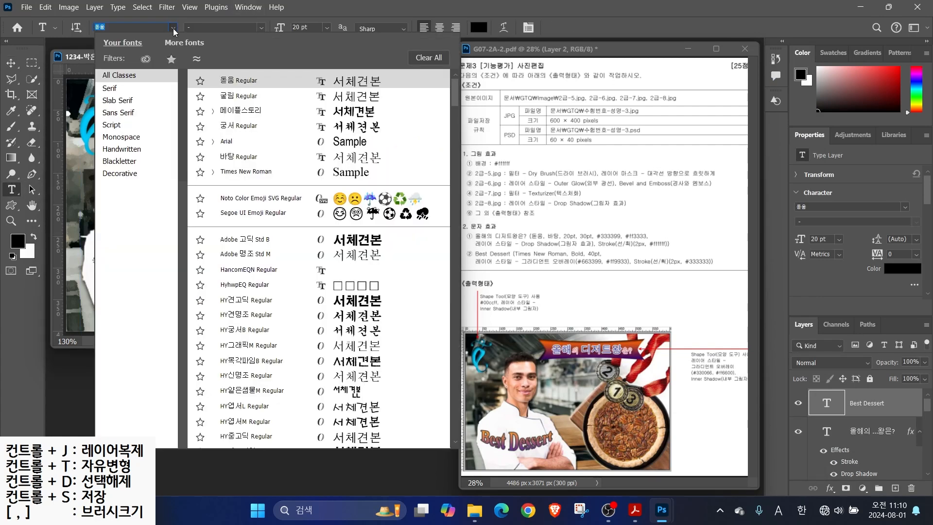
Set Best Dessert to Times New Roman Bold, 40 pt
{"action": "left_click", "coordinate": [242, 172]}
{"action": "left_click", "coordinate": [262, 28]}
{"action": "left_click", "coordinate": [204, 69]}
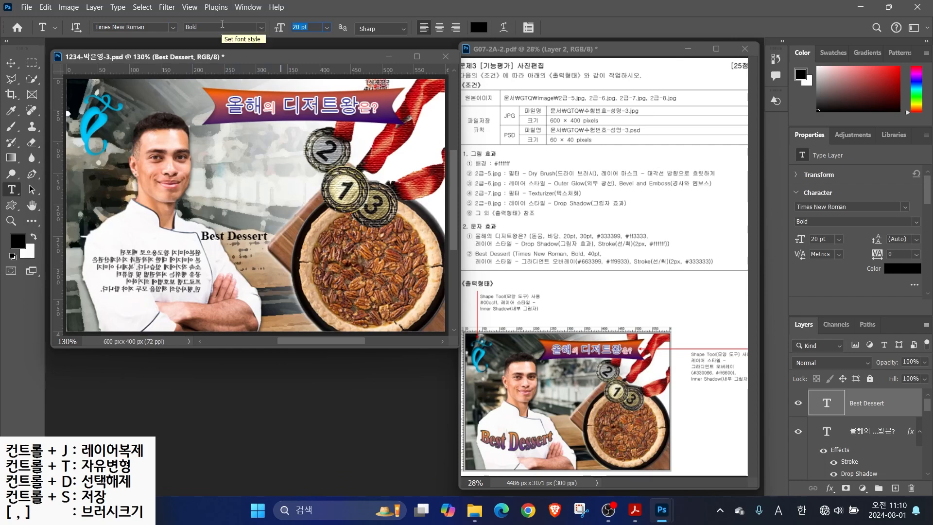
{"action": "type", "text": "40"}
{"action": "key", "text": "Return"}
Add a Gradient Overlay running from #663399 to #ff9933 to Best Dessert
{"action": "left_click", "coordinate": [830, 488]}
{"action": "left_click", "coordinate": [841, 455]}
{"action": "left_click", "coordinate": [616, 147]}
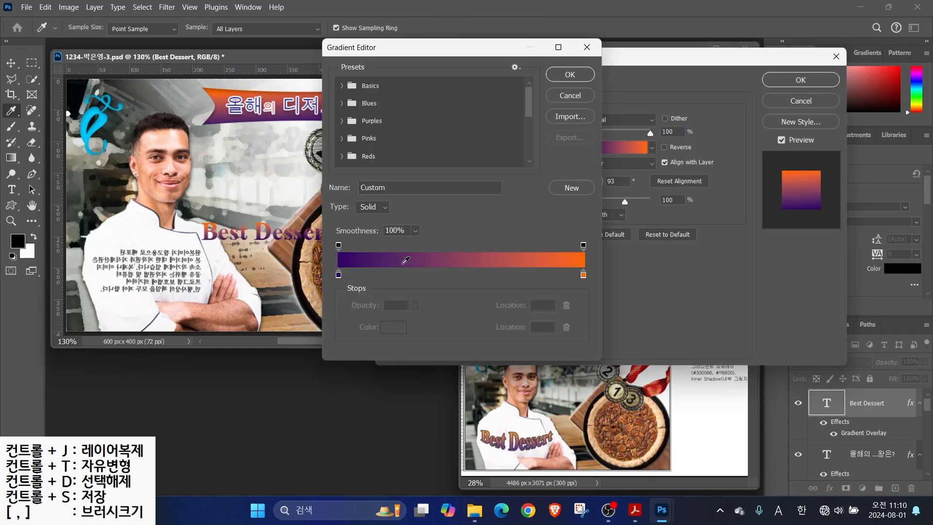
{"action": "left_click", "coordinate": [338, 275]}
{"action": "left_click", "coordinate": [394, 327]}
{"action": "type", "text": "663399"}
{"action": "key", "text": "Return"}
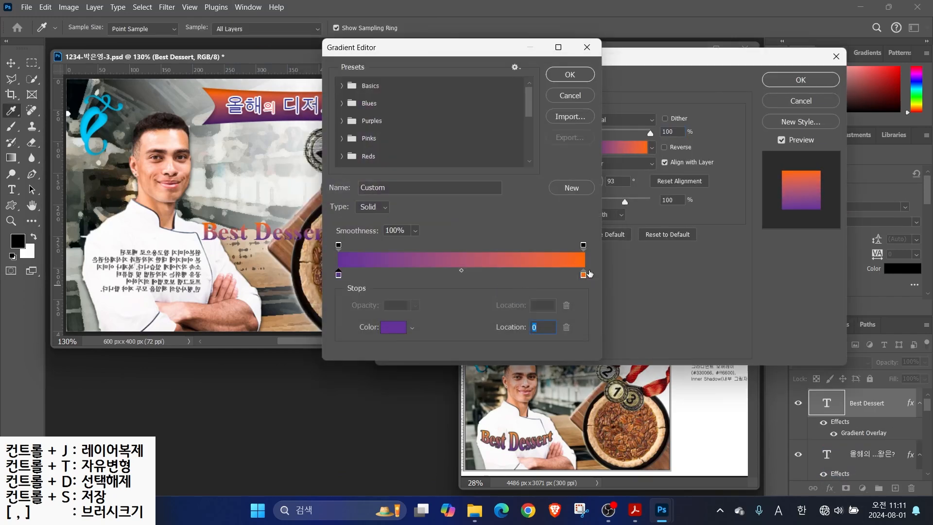
{"action": "left_click", "coordinate": [583, 275]}
{"action": "left_click", "coordinate": [394, 326]}
{"action": "type", "text": "f93"}
{"action": "key", "text": "Return"}
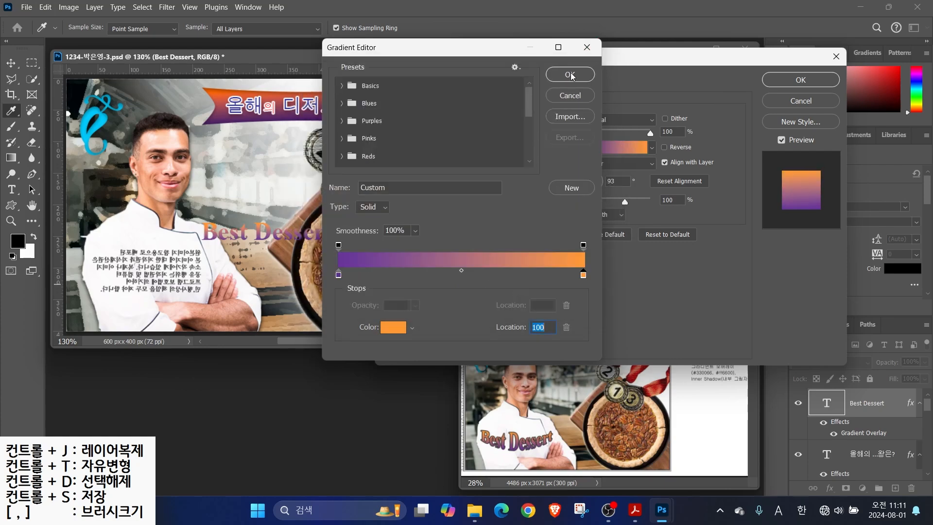
{"action": "left_click", "coordinate": [570, 74]}
Add a #333333 stroke outline to Best Dessert and apply the layer style
{"action": "left_click", "coordinate": [398, 181]}
{"action": "left_click", "coordinate": [565, 206]}
{"action": "type", "text": "333"}
{"action": "key", "text": "Return"}
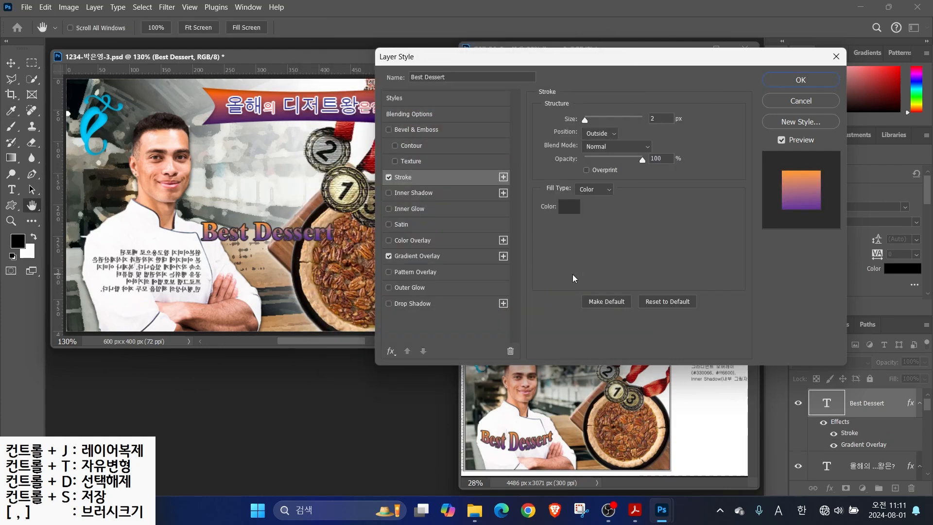
{"action": "left_click", "coordinate": [792, 85]}
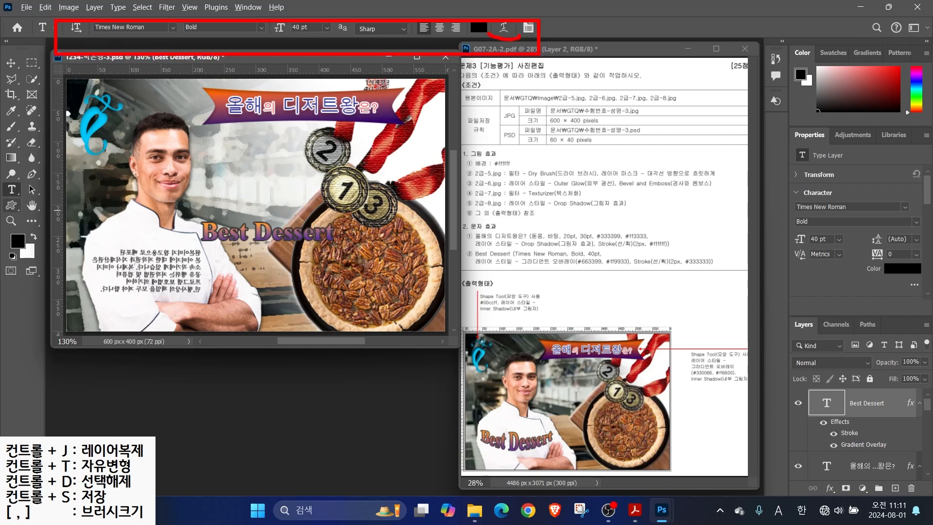
{"action": "left_click", "coordinate": [503, 28]}
Warp Best Dessert with Arc Lower and move it down-left onto the chef's jacket
{"action": "left_click", "coordinate": [414, 122]}
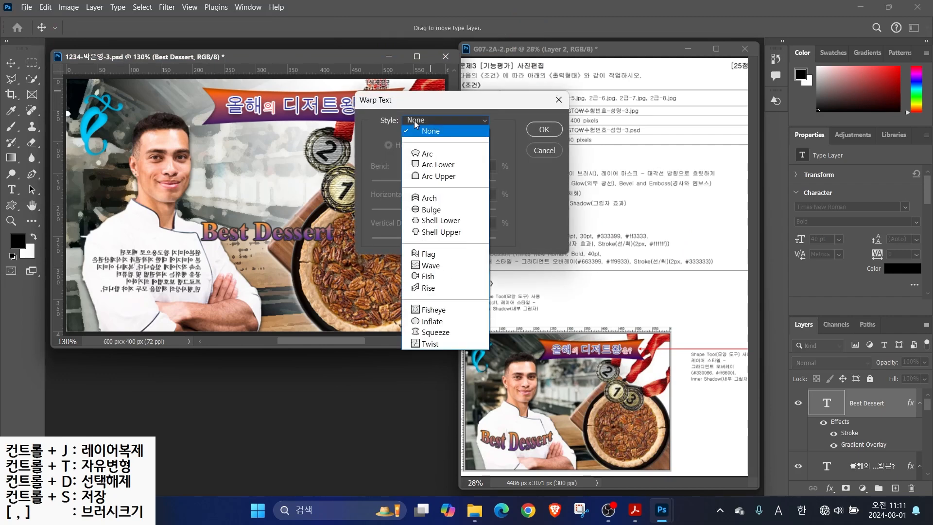
{"action": "left_click", "coordinate": [442, 166]}
{"action": "left_click", "coordinate": [541, 132]}
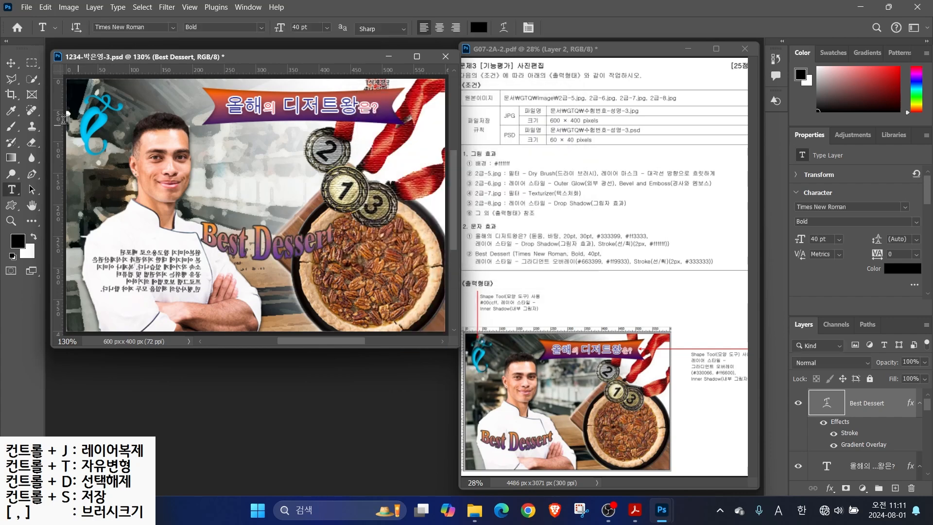
{"action": "key", "text": "v"}
{"action": "left_click_drag", "start_coordinate": [299, 246], "coordinate": [190, 275]}
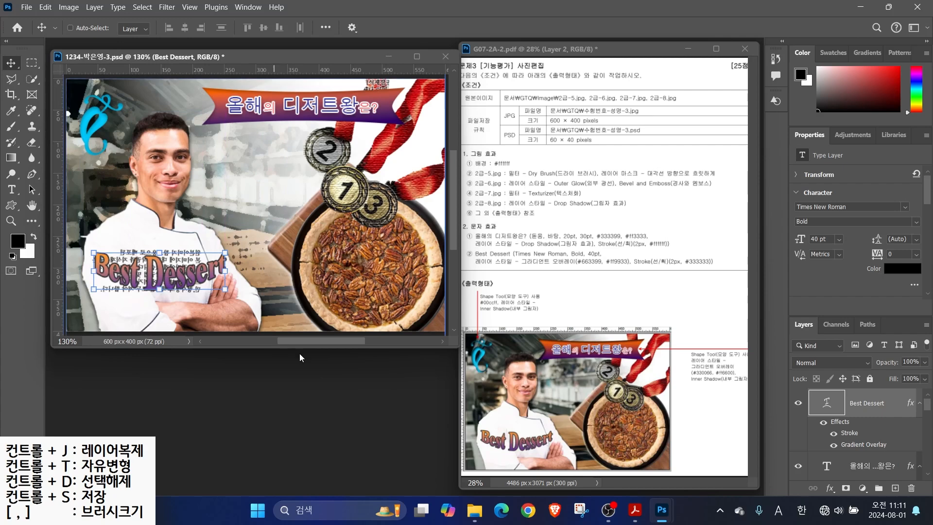
Review the text's 2 px stroke settings and close Layer Style without changes
{"action": "double_click", "coordinate": [850, 433]}
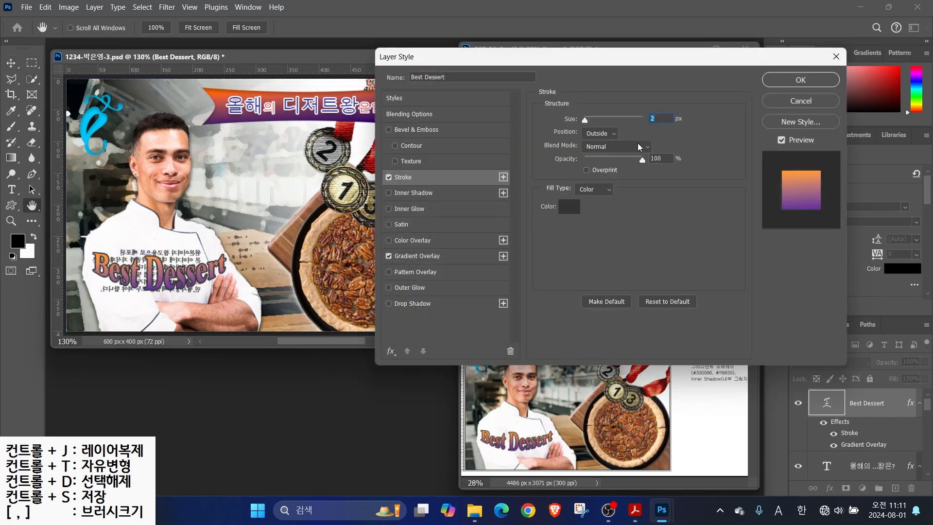
{"action": "left_click_drag", "start_coordinate": [546, 135], "coordinate": [630, 134]}
{"action": "key", "text": "Escape"}
{"action": "left_click", "coordinate": [799, 83]}
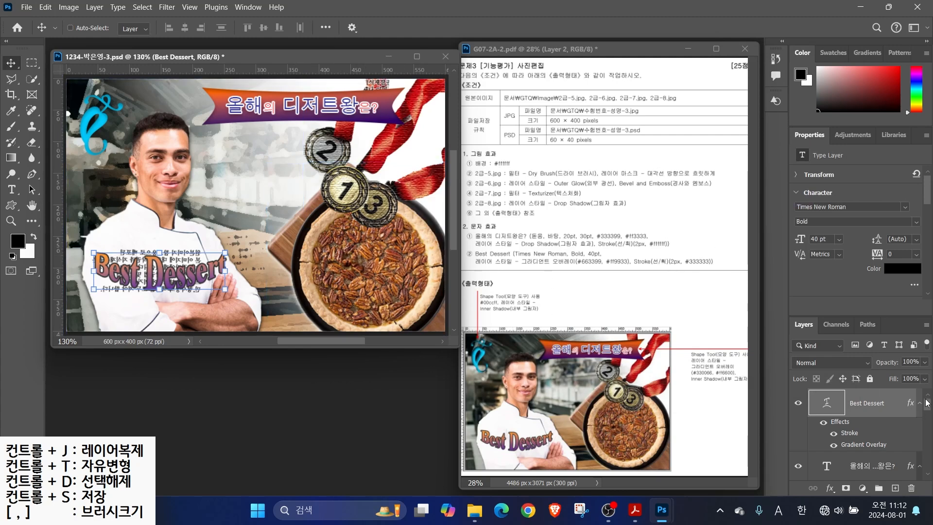
Shrink the pecan pie layer slightly with Free Transform and apply the resize
{"action": "left_click_drag", "start_coordinate": [927, 405], "coordinate": [926, 454]}
{"action": "left_click", "coordinate": [865, 414]}
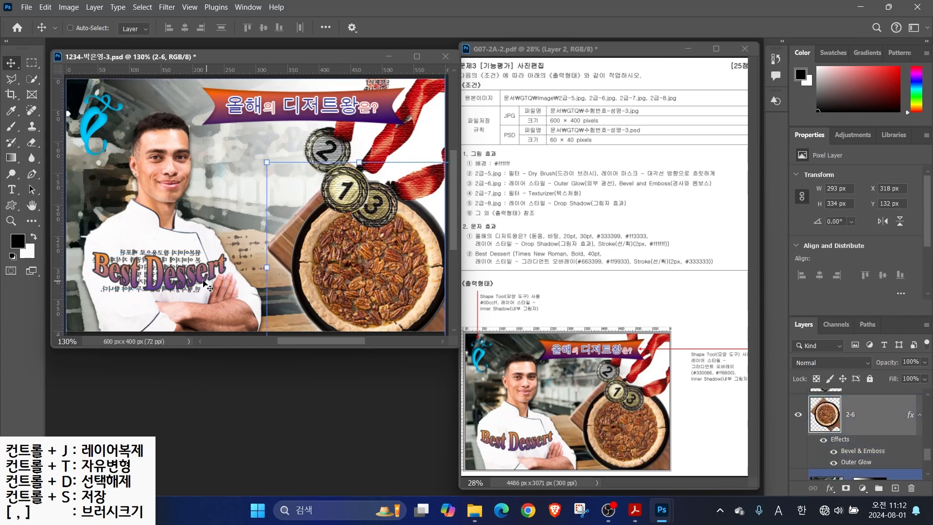
{"action": "key", "text": "ctrl+t"}
{"action": "mouse_move", "coordinate": [267, 162]}
{"action": "left_mouse_down"}
{"action": "mouse_move", "coordinate": [284, 181]}
{"action": "mouse_move", "coordinate": [261, 155]}
{"action": "left_mouse_up"}
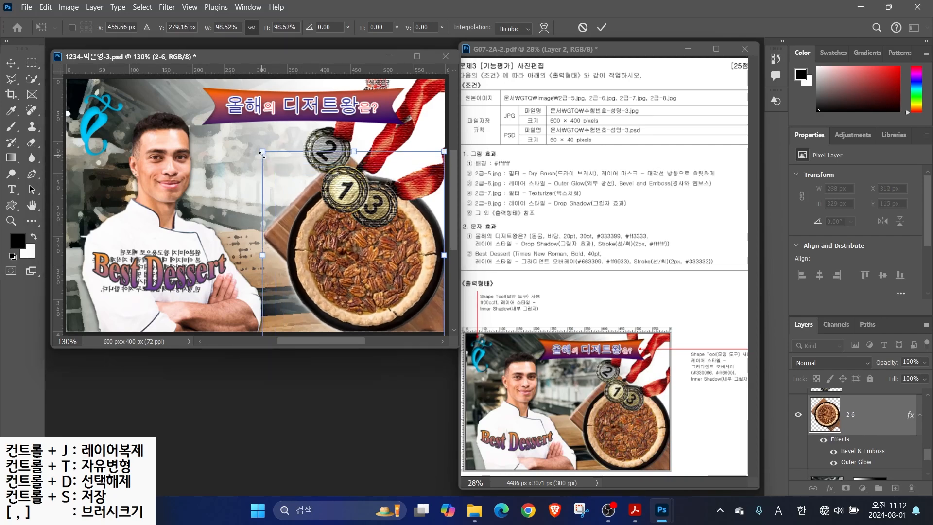
{"action": "key", "text": "ctrl+s"}
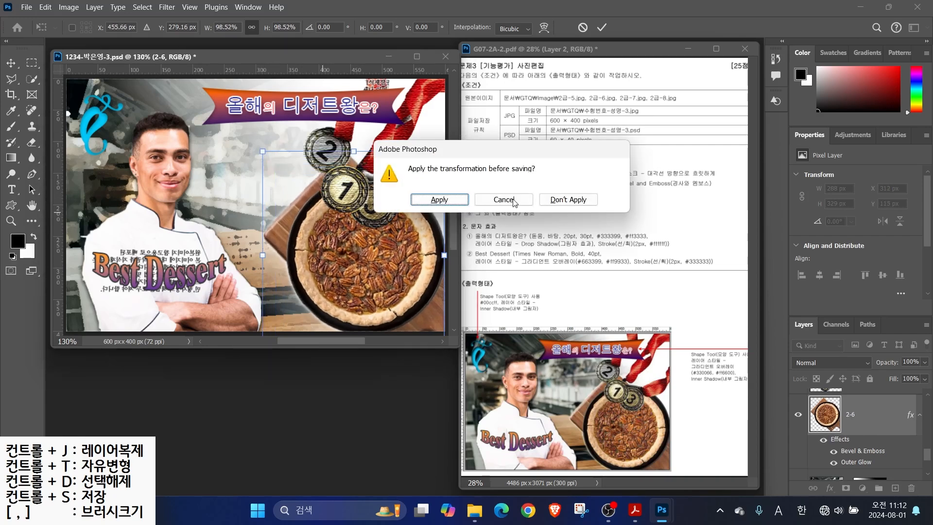
{"action": "left_click", "coordinate": [450, 198]}
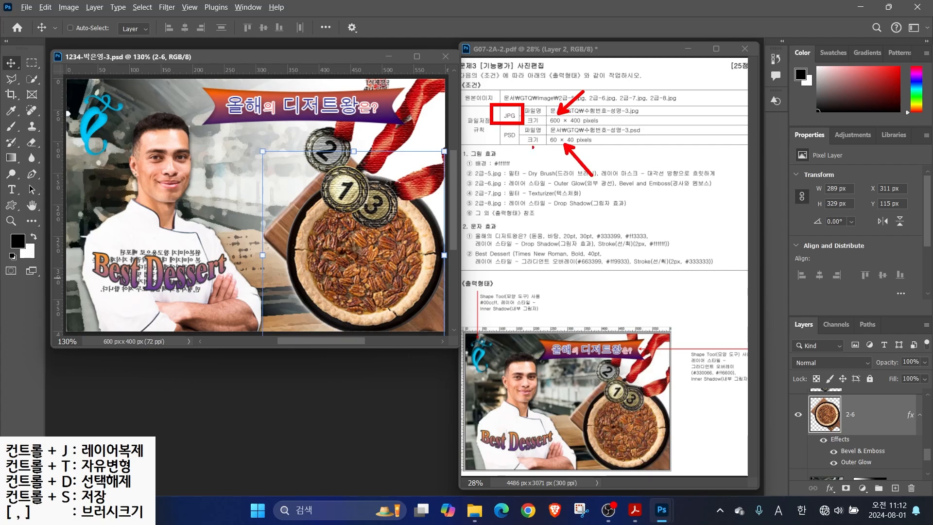
Bring up Save As to save the 문제3 composite as PSD
{"action": "left_click_drag", "start_coordinate": [494, 131], "coordinate": [523, 147]}
{"action": "key", "text": "Escape"}
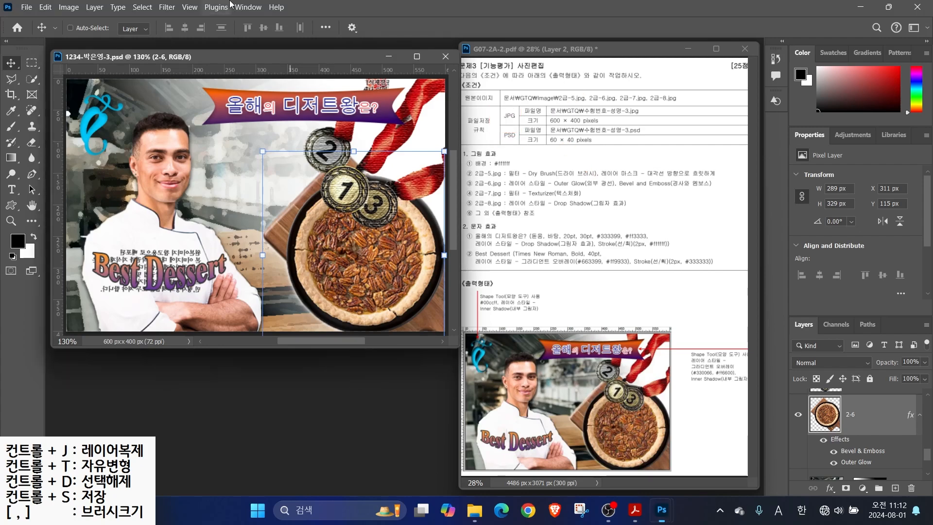
{"action": "left_click", "coordinate": [26, 7]}
{"action": "left_click", "coordinate": [44, 150]}
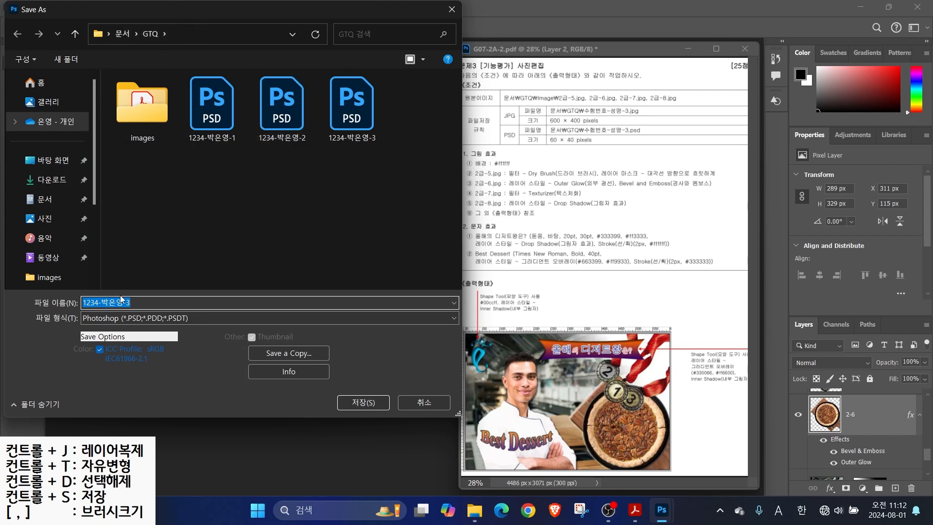
Save a JPEG copy of the composite without the 'copy' suffix in its name
{"action": "left_click", "coordinate": [128, 318]}
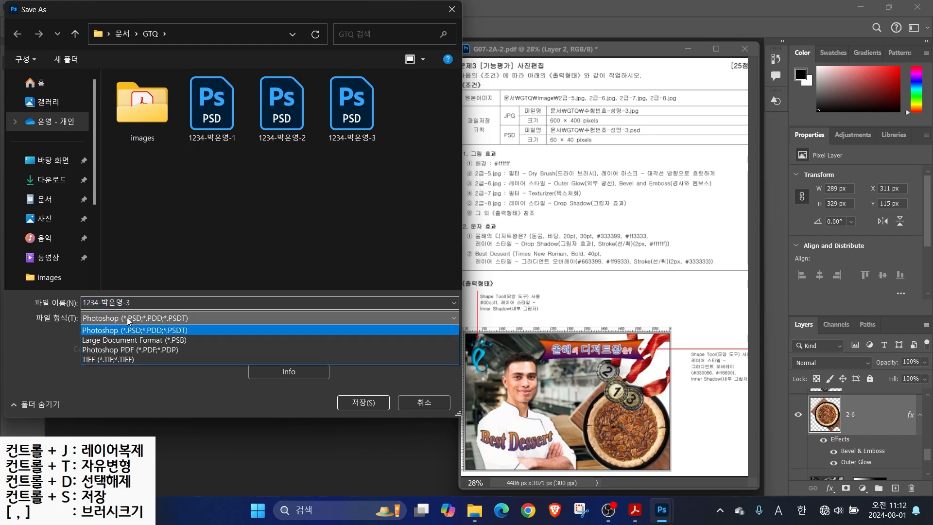
{"action": "left_click", "coordinate": [167, 400]}
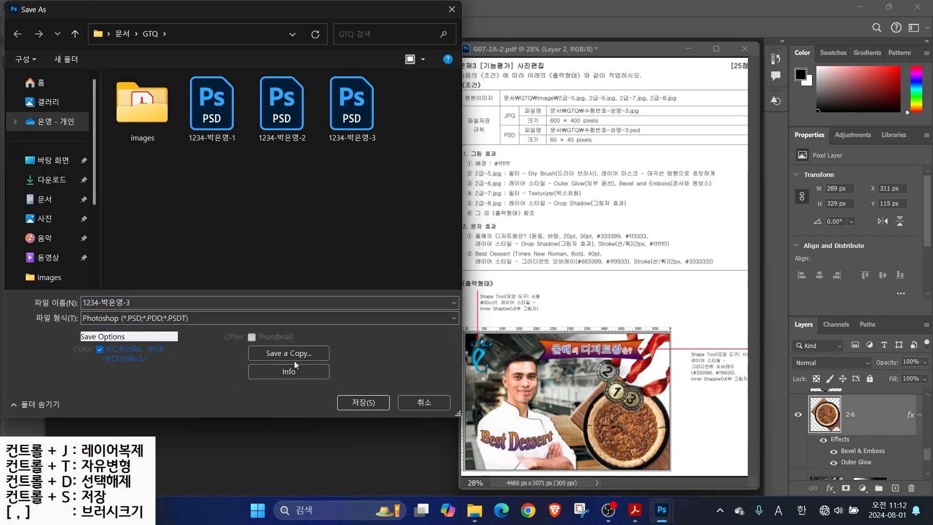
{"action": "left_click", "coordinate": [289, 354]}
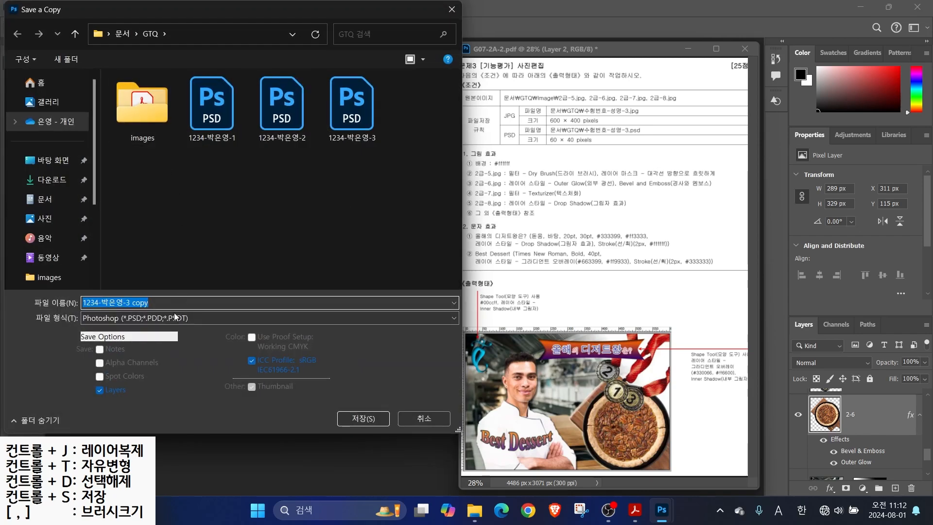
{"action": "left_click_drag", "start_coordinate": [148, 302], "coordinate": [130, 302]}
{"action": "key", "text": "BackSpace"}
{"action": "left_click", "coordinate": [106, 318]}
{"action": "left_click", "coordinate": [122, 179]}
{"action": "left_click", "coordinate": [350, 419]}
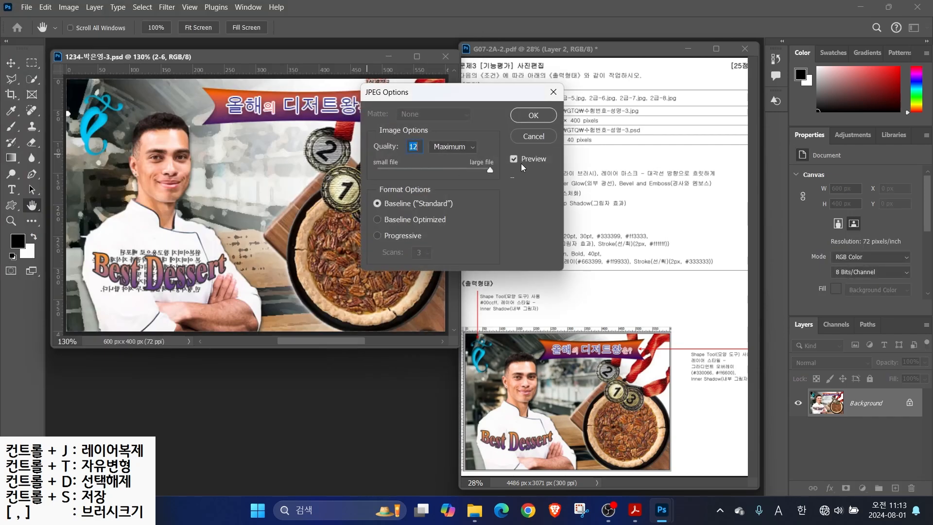
{"action": "left_click", "coordinate": [534, 115]}
Resize the image to 60 × 40 px and save the PSD
{"action": "key", "text": "v"}
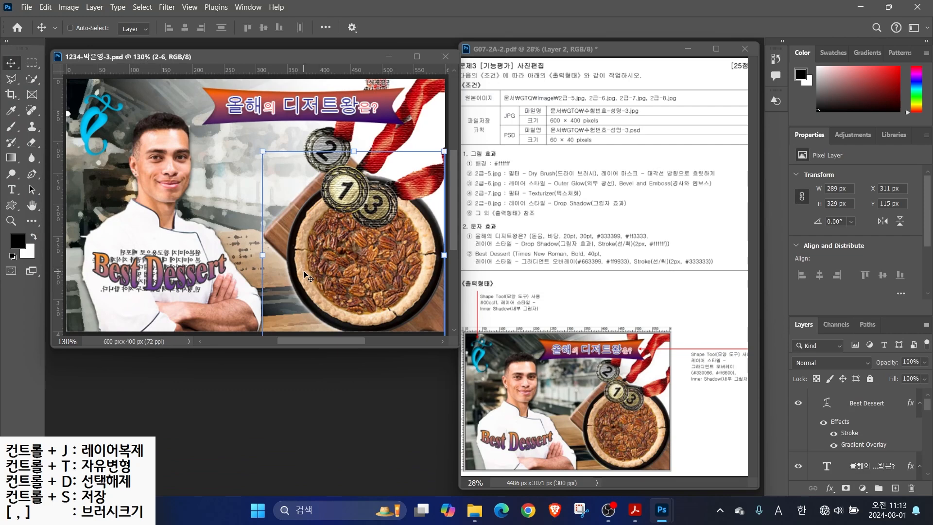
{"action": "left_click", "coordinate": [69, 7]}
{"action": "left_click", "coordinate": [83, 93]}
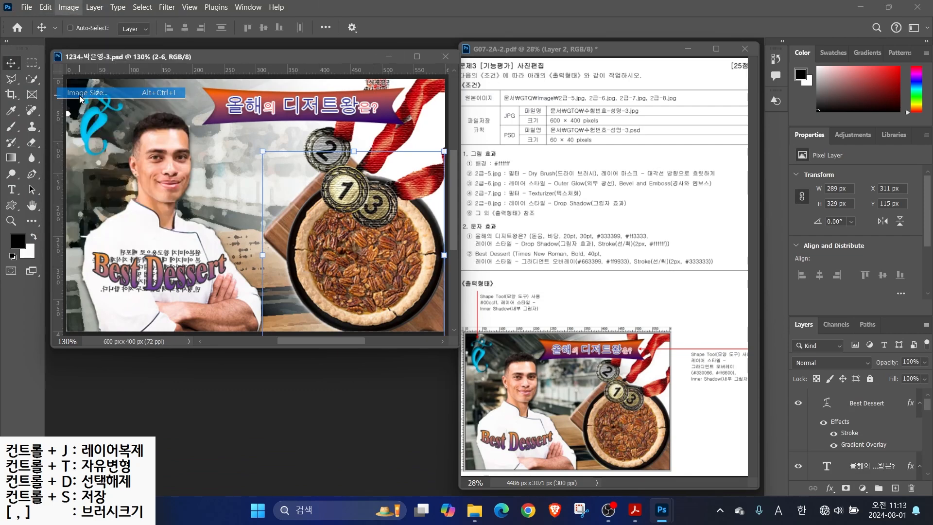
{"action": "type", "text": "60"}
{"action": "key", "text": "Return"}
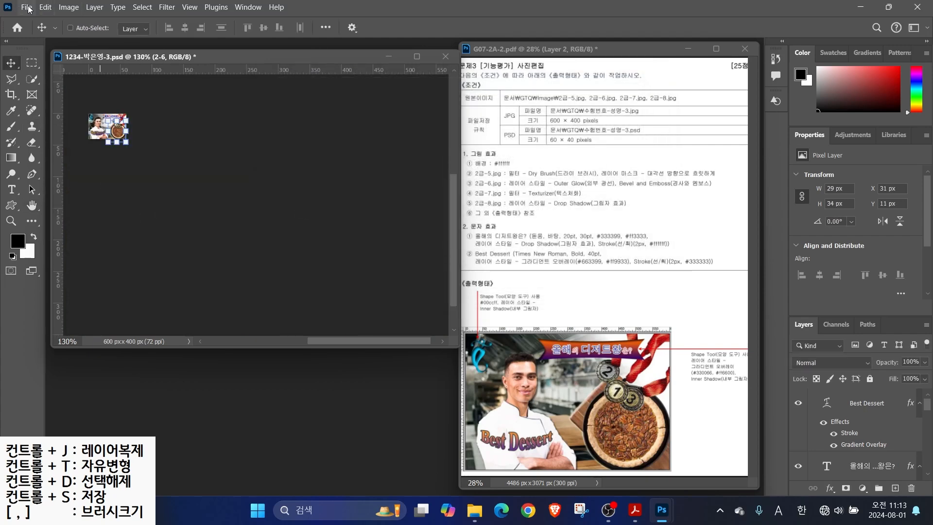
{"action": "left_click", "coordinate": [25, 9]}
{"action": "left_click", "coordinate": [41, 144]}
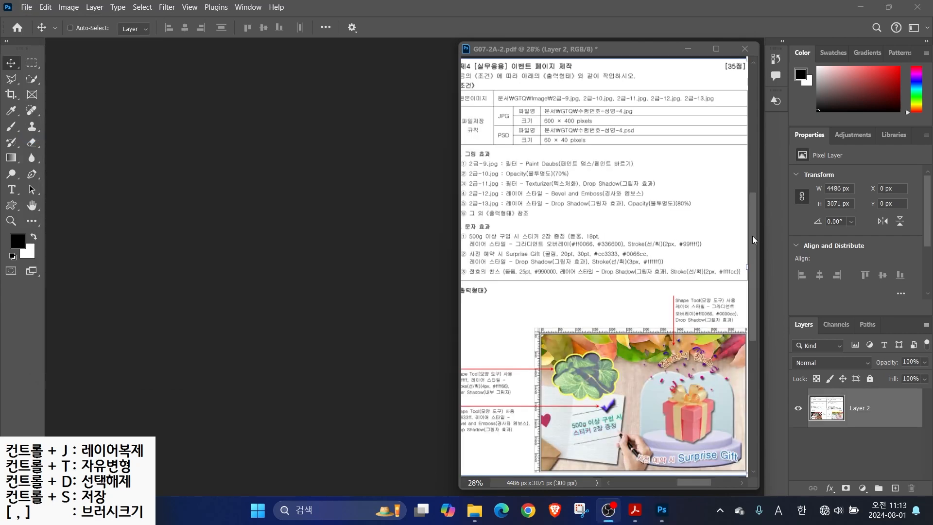
Start a new 600 × 400 px, 72 ppi document named with the candidate's ID and name plus -4
{"action": "mouse_move", "coordinate": [540, 99]}
{"action": "left_mouse_down"}
{"action": "mouse_move", "coordinate": [619, 129]}
{"action": "mouse_move", "coordinate": [601, 150]}
{"action": "left_mouse_up"}
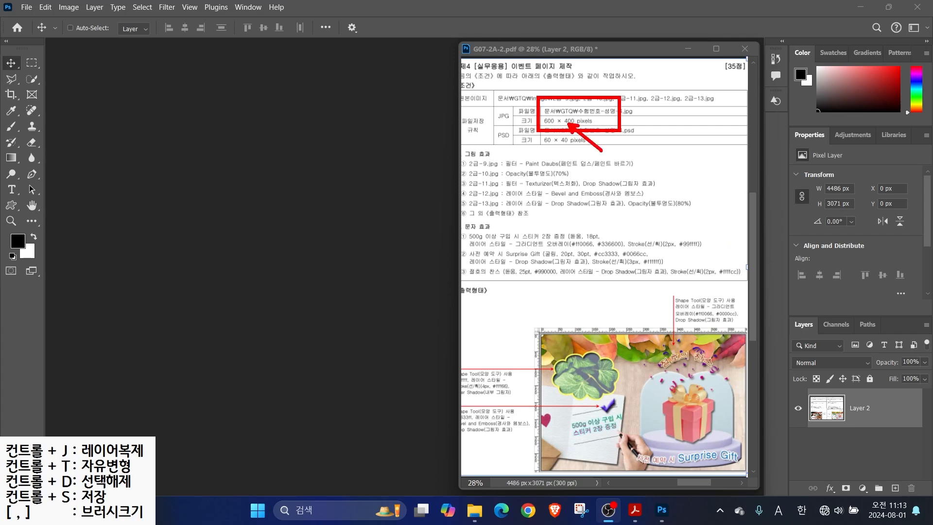
{"action": "key", "text": "Escape"}
{"action": "left_click", "coordinate": [27, 8]}
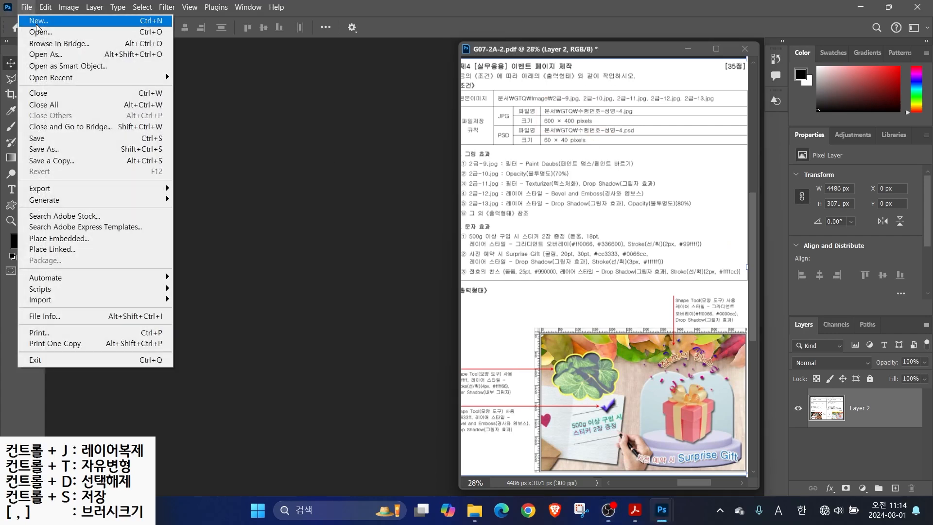
{"action": "left_click", "coordinate": [29, 18]}
{"action": "left_click", "coordinate": [603, 87]}
{"action": "type", "text": "1234-"}
{"action": "key", "text": "Hangul"}
{"action": "type", "text": "-4"}
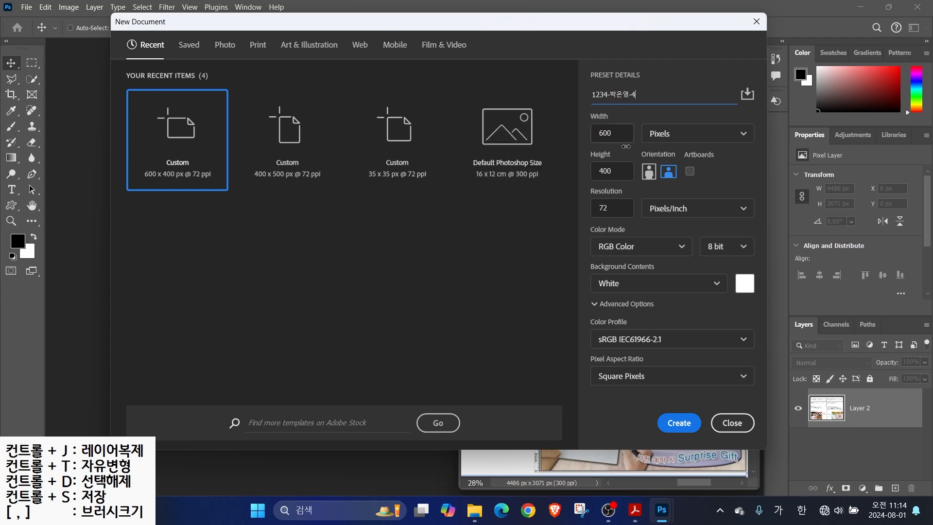
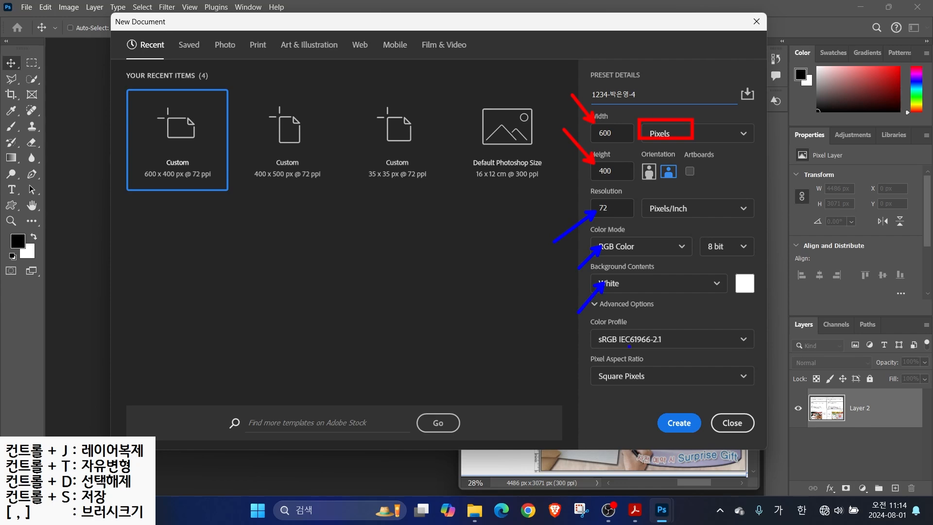
Create the 600 × 400 px, 72 ppi document with rulers in an enlarged window, then open the file browser
{"action": "left_click", "coordinate": [679, 423]}
{"action": "key", "text": "ctrl+r"}
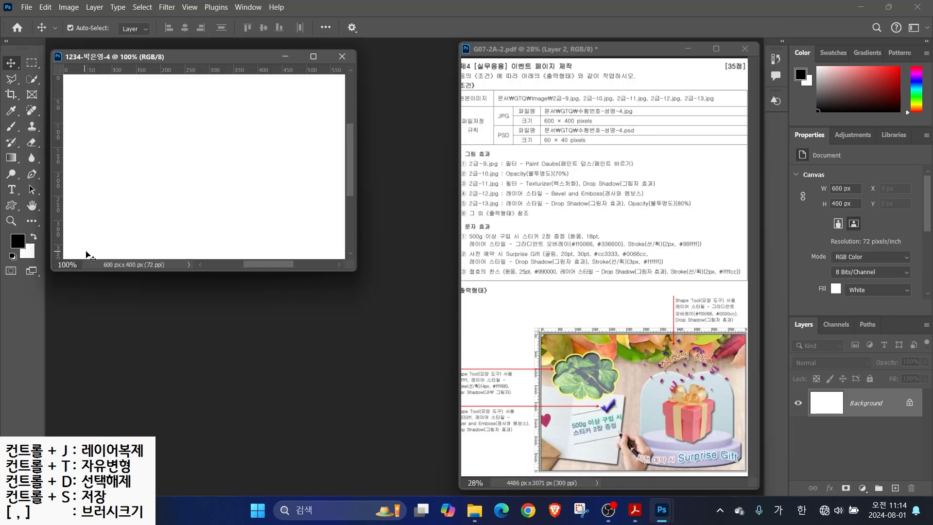
{"action": "left_click_drag", "start_coordinate": [355, 270], "coordinate": [459, 335]}
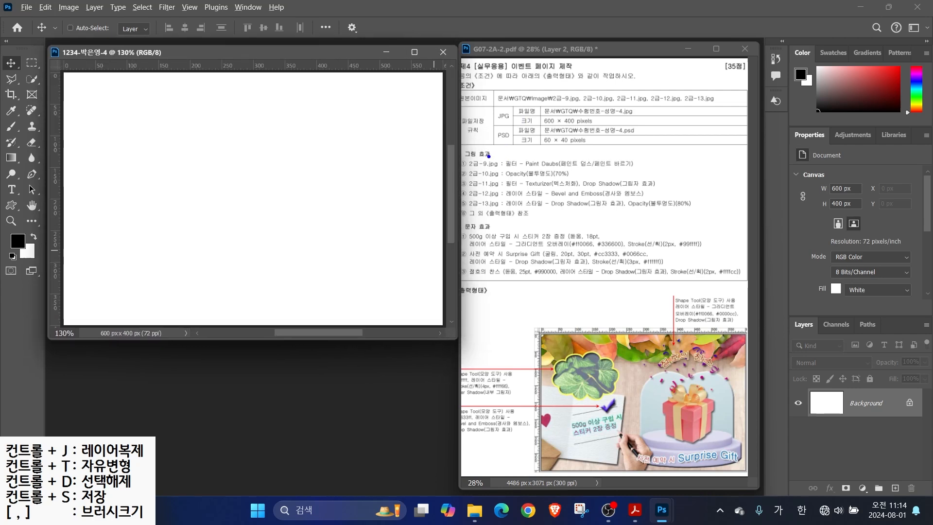
{"action": "left_click_drag", "start_coordinate": [489, 157], "coordinate": [534, 122]}
{"action": "key", "text": "Escape"}
{"action": "key", "text": "ctrl+o"}
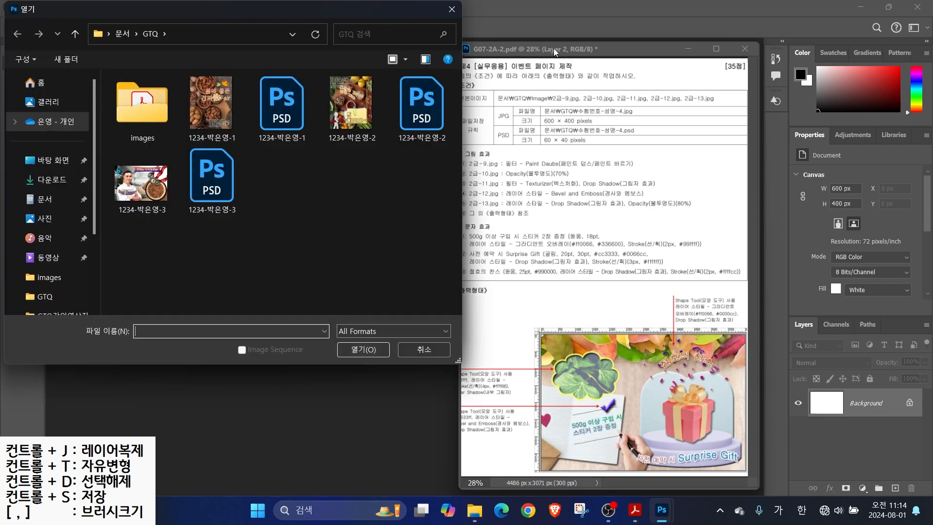
Open 2급-9.jpg and resize it to 400 px high (604 × 400 px)
{"action": "double_click", "coordinate": [137, 109]}
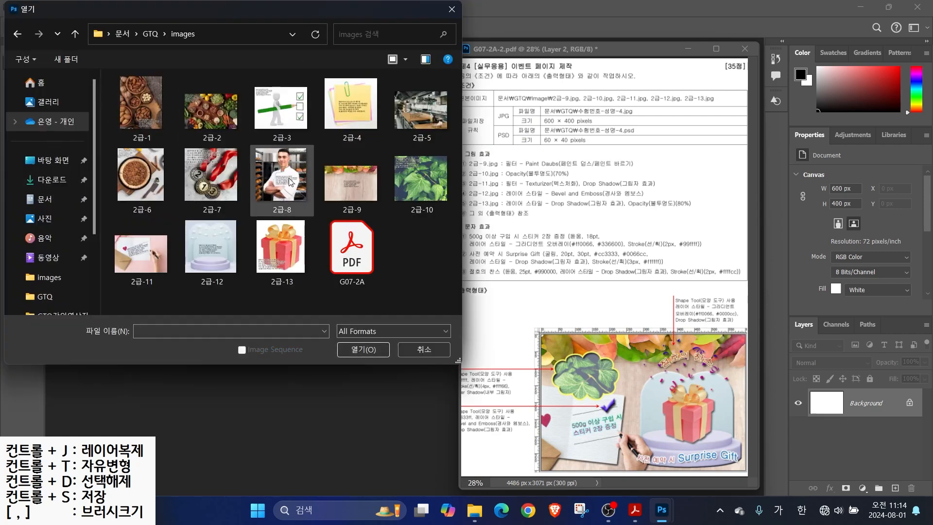
{"action": "left_click", "coordinate": [355, 188]}
{"action": "left_click", "coordinate": [364, 349]}
{"action": "left_click_drag", "start_coordinate": [279, 71], "coordinate": [298, 88]}
{"action": "left_click", "coordinate": [68, 6]}
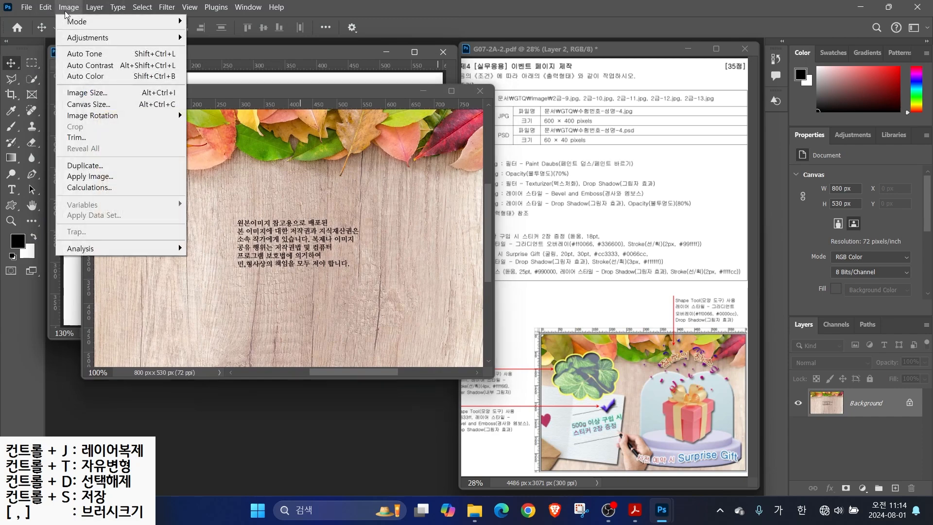
{"action": "left_click", "coordinate": [85, 93]}
{"action": "type", "text": "600"}
{"action": "left_click_drag", "start_coordinate": [543, 175], "coordinate": [490, 173]}
{"action": "type", "text": "400"}
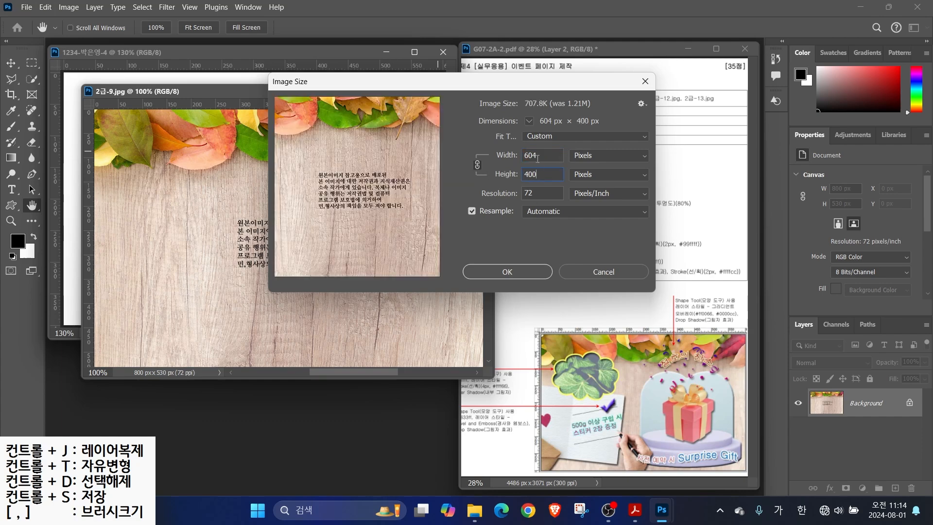
{"action": "left_click", "coordinate": [507, 272]}
Copy the image into the new document, close the original unsaved, and name the layer 2-9
{"action": "key", "text": "v"}
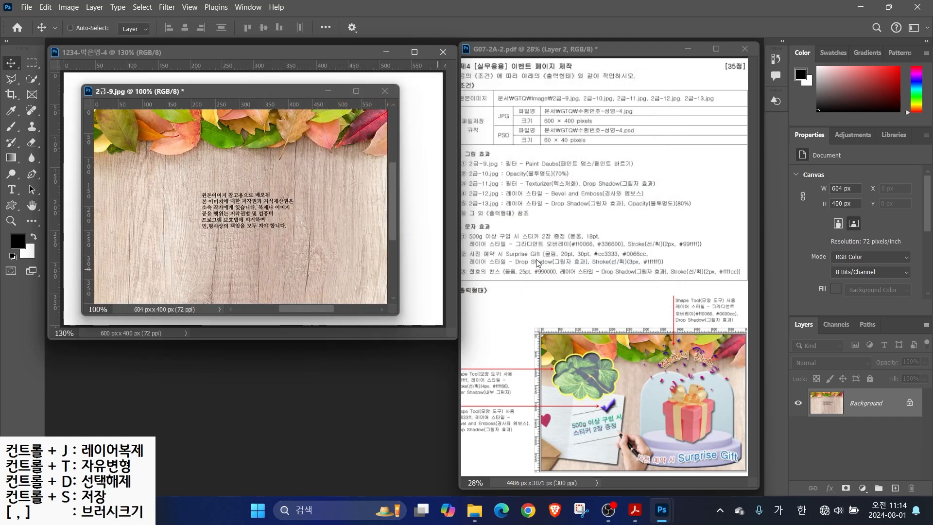
{"action": "left_click_drag", "start_coordinate": [221, 96], "coordinate": [322, 142]}
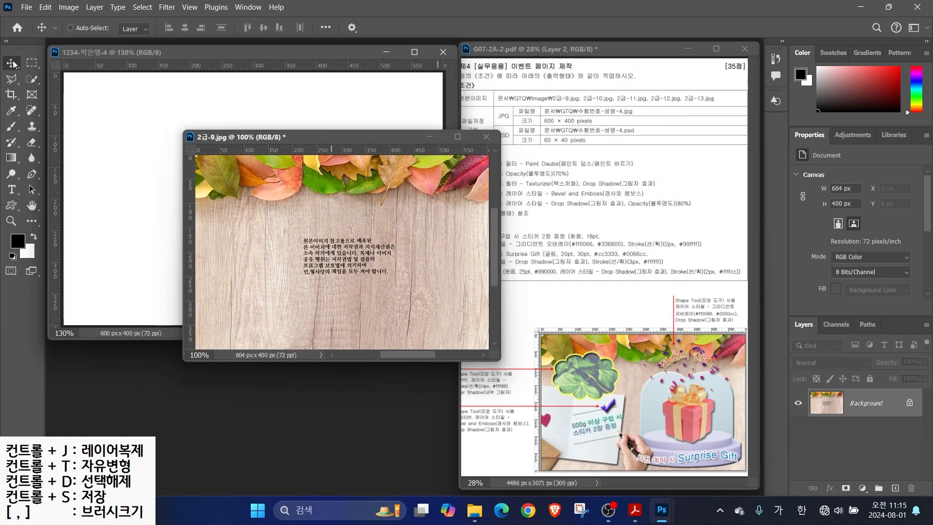
{"action": "left_click_drag", "start_coordinate": [293, 237], "coordinate": [200, 169]}
{"action": "left_click", "coordinate": [486, 136]}
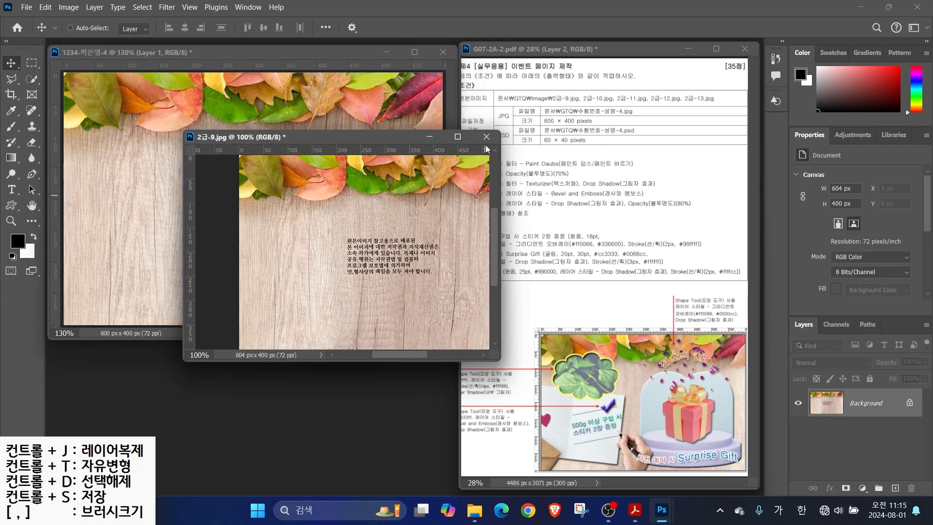
{"action": "left_click", "coordinate": [485, 200]}
{"action": "double_click", "coordinate": [859, 408]}
{"action": "type", "text": "2-9"}
{"action": "key", "text": "Return"}
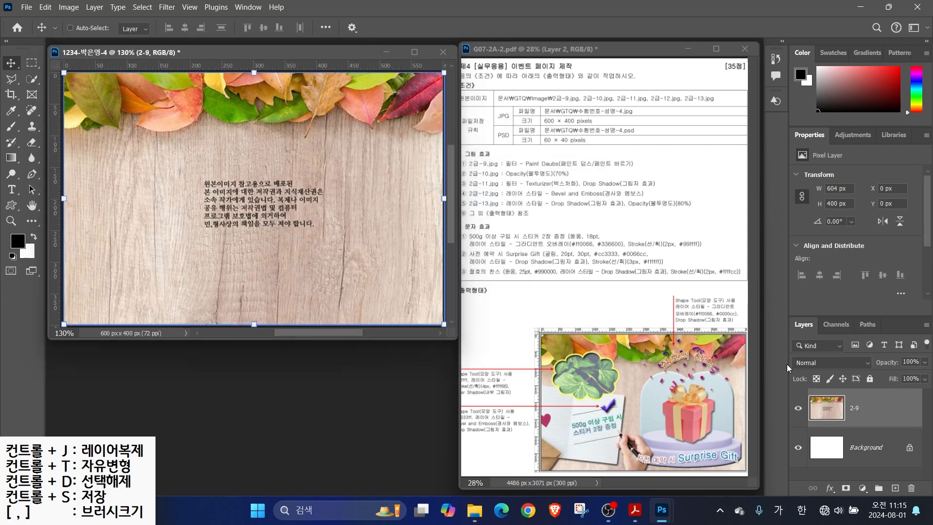
Apply the Filter Gallery's Paint Daubs filter to layer 2-9, then open the file browser
{"action": "left_click", "coordinate": [172, 7]}
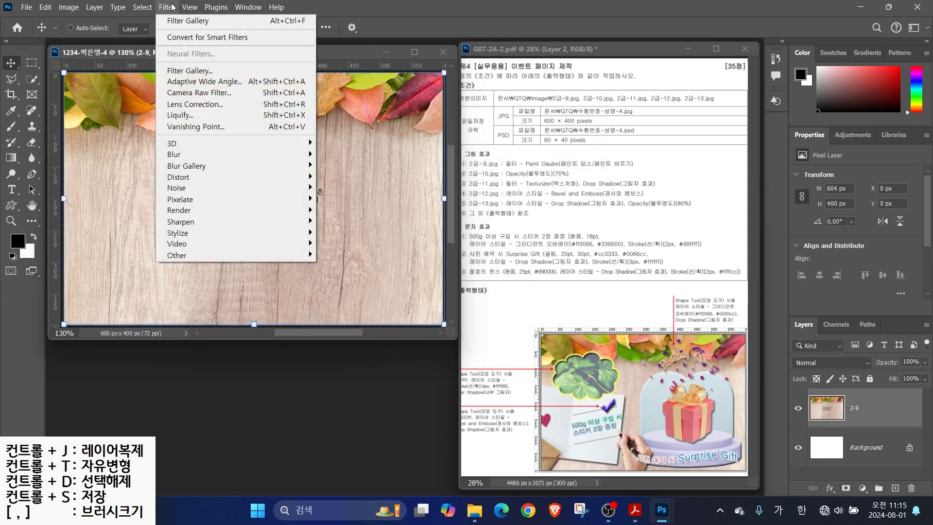
{"action": "left_click", "coordinate": [189, 70]}
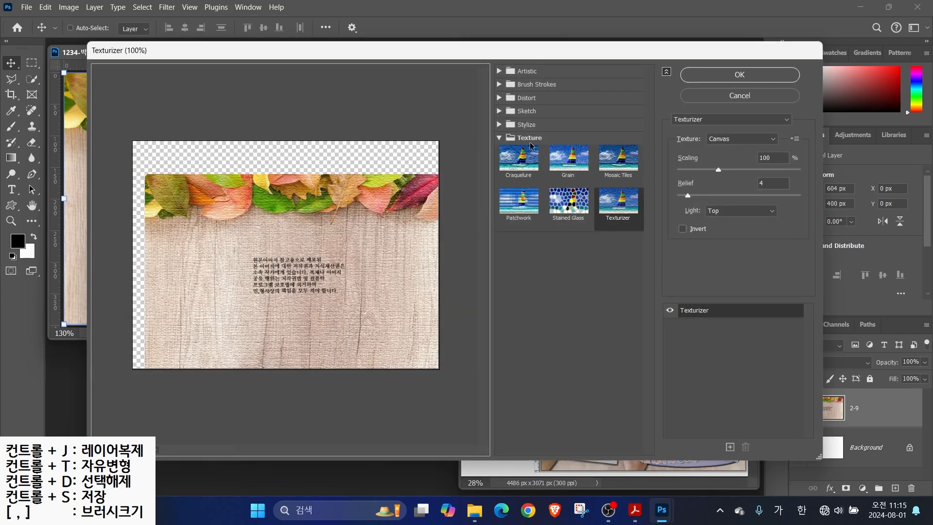
{"action": "left_click", "coordinate": [783, 120]}
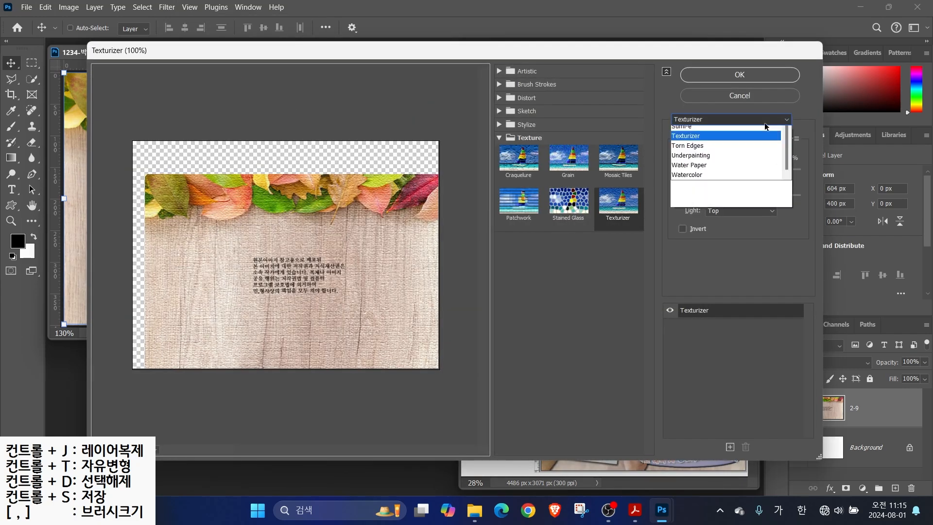
{"action": "left_click_drag", "start_coordinate": [786, 245], "coordinate": [786, 238]}
{"action": "left_click", "coordinate": [707, 228]}
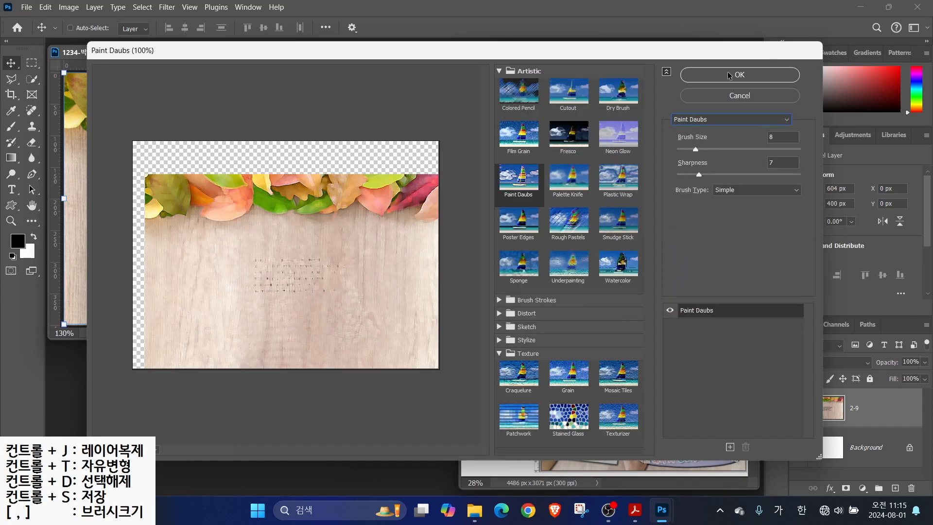
{"action": "key", "text": "Return"}
{"action": "key", "text": "ctrl+o"}
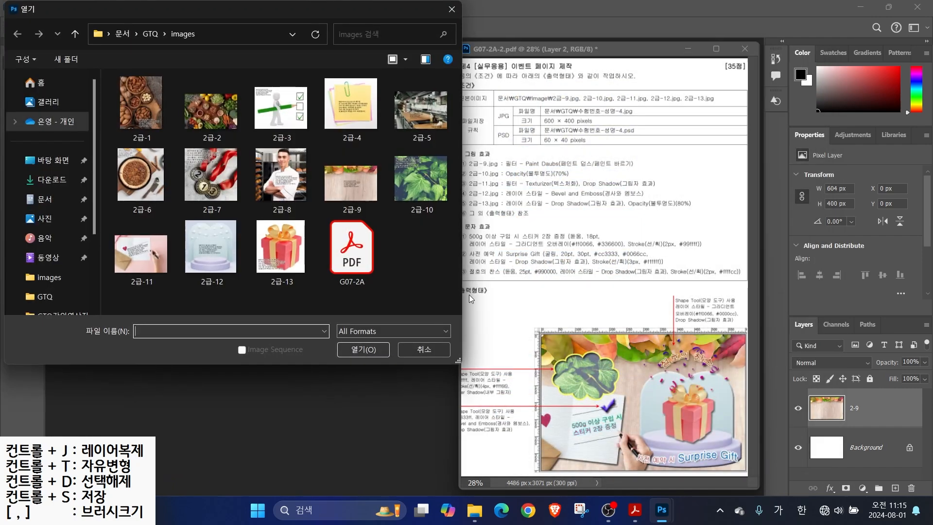
Copy the ivy image 2급-10.jpg into the document as a layer named 2-10
{"action": "double_click", "coordinate": [325, 227]}
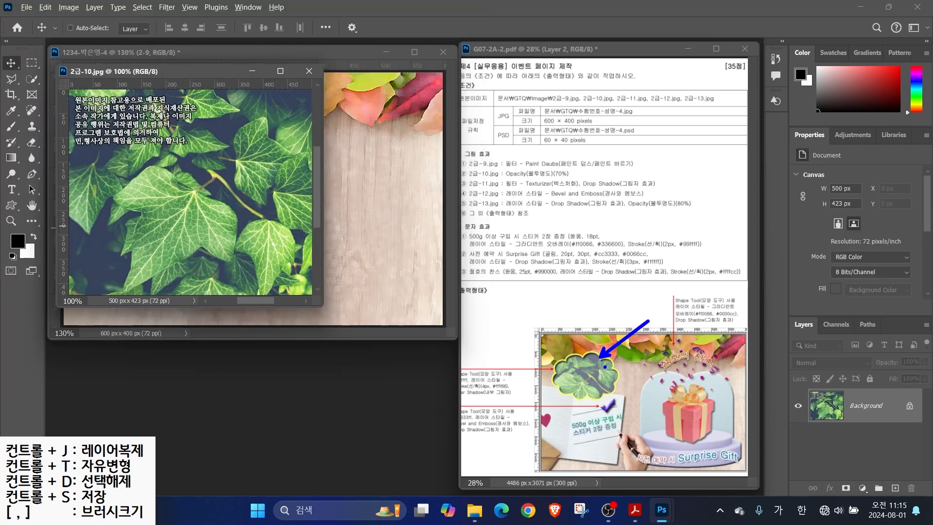
{"action": "left_click_drag", "start_coordinate": [184, 74], "coordinate": [343, 132]}
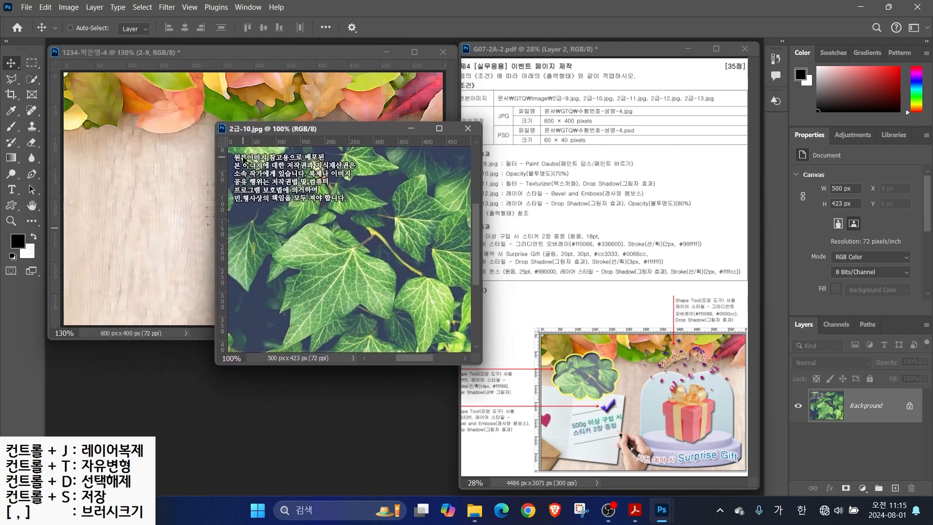
{"action": "left_click_drag", "start_coordinate": [287, 209], "coordinate": [148, 166]}
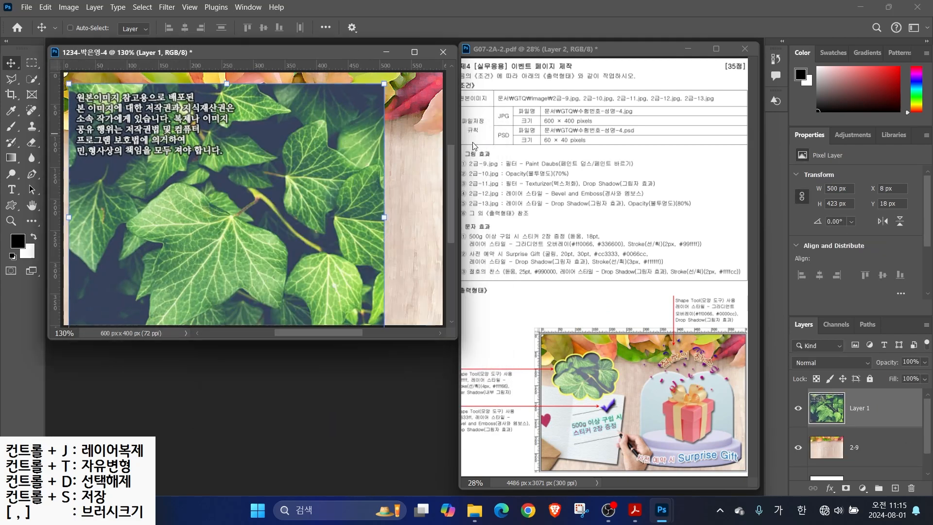
{"action": "double_click", "coordinate": [858, 408]}
{"action": "type", "text": "2-10"}
{"action": "key", "text": "Return"}
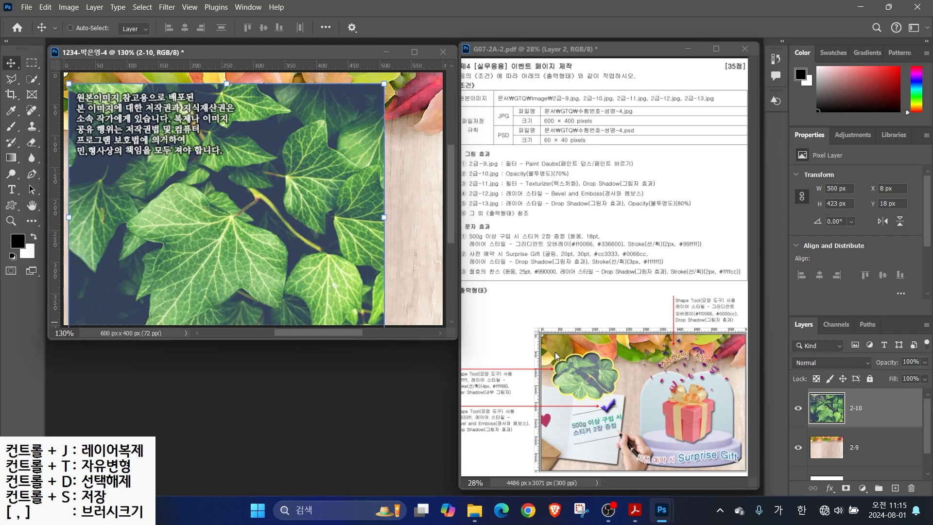
{"action": "left_click", "coordinate": [12, 205]}
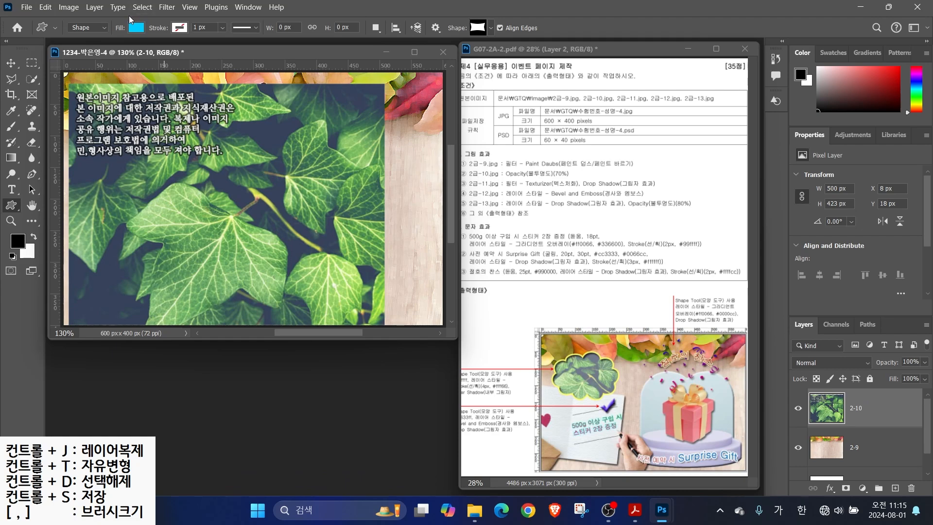
Draw the cyan cloud custom shape (Cloud 1 1) at the top-left and nudge it up-left
{"action": "mouse_move", "coordinate": [74, 41]}
{"action": "left_mouse_down"}
{"action": "mouse_move", "coordinate": [61, 4]}
{"action": "mouse_move", "coordinate": [101, 29]}
{"action": "left_mouse_up"}
{"action": "mouse_move", "coordinate": [130, 90]}
{"action": "left_mouse_down"}
{"action": "mouse_move", "coordinate": [139, 2]}
{"action": "mouse_move", "coordinate": [148, 37]}
{"action": "mouse_move", "coordinate": [168, 59]}
{"action": "left_mouse_up"}
{"action": "left_click_drag", "start_coordinate": [195, 12], "coordinate": [174, 38]}
{"action": "left_click_drag", "start_coordinate": [465, 24], "coordinate": [503, 9]}
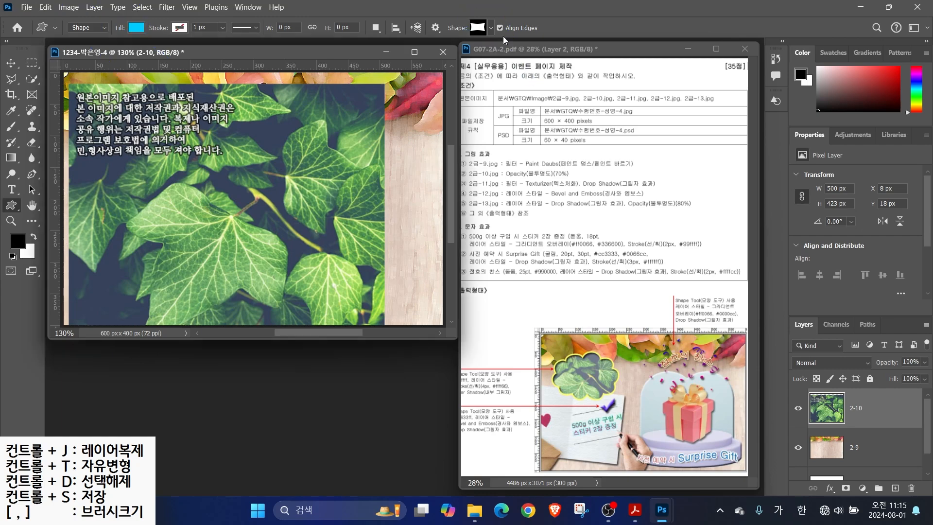
{"action": "left_click", "coordinate": [491, 28]}
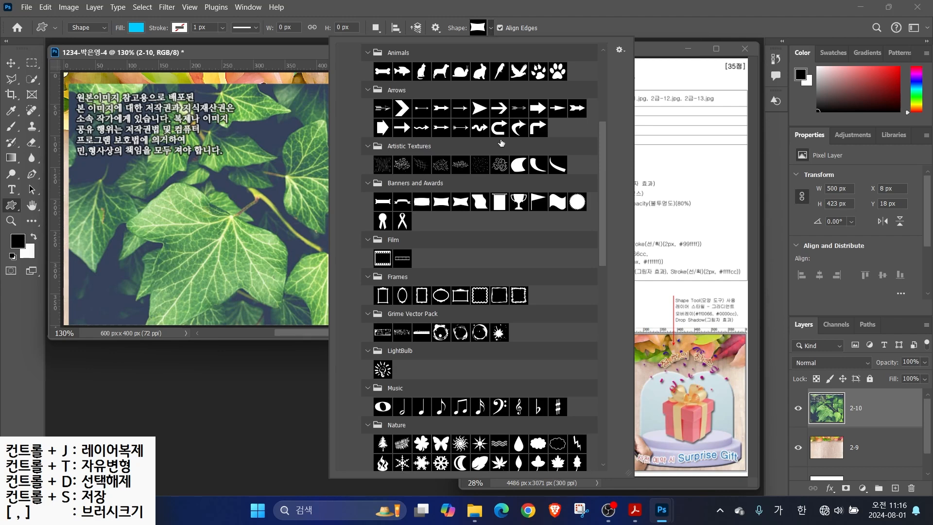
{"action": "left_click", "coordinate": [539, 444]}
{"action": "left_click_drag", "start_coordinate": [111, 106], "coordinate": [232, 191]}
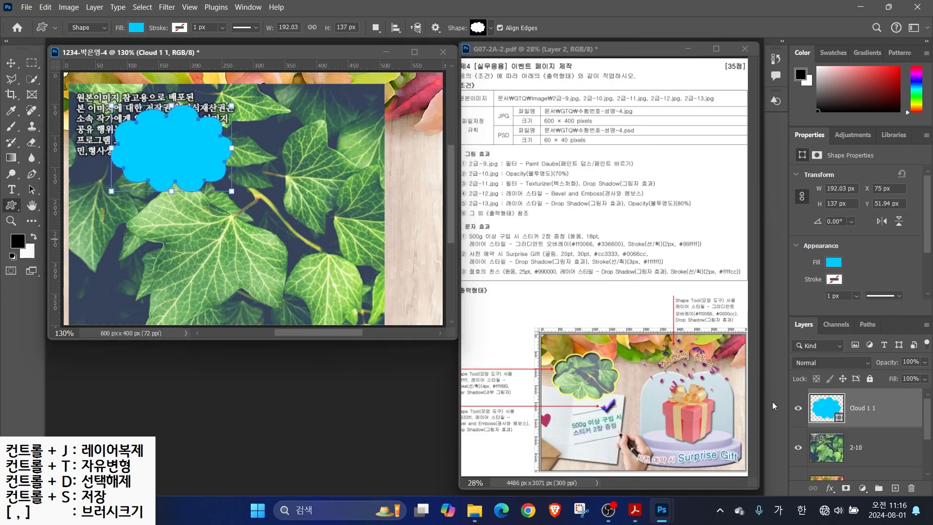
{"action": "left_click", "coordinate": [17, 64]}
{"action": "left_click_drag", "start_coordinate": [159, 149], "coordinate": [144, 146]}
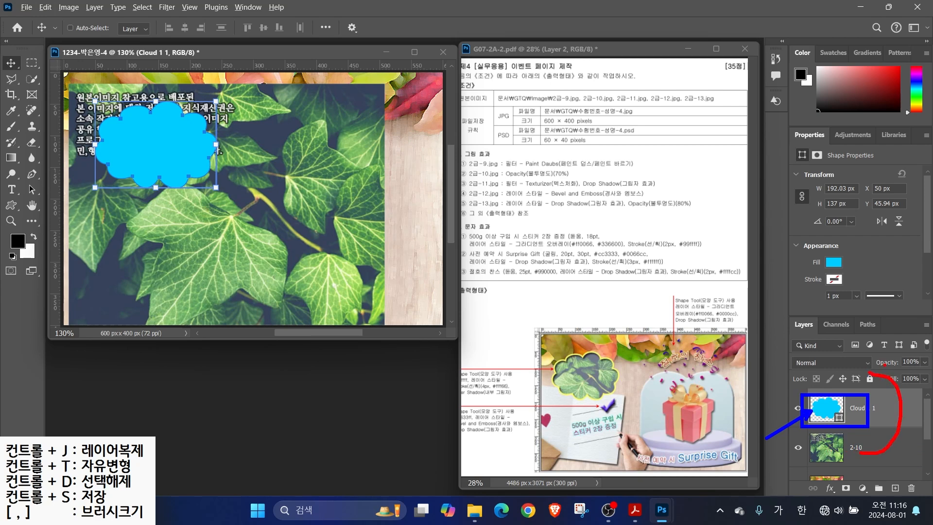
Move layer 2-10 above the cloud and clip it to the Cloud 1 1 shape
{"action": "key", "text": "Escape"}
{"action": "left_click", "coordinate": [841, 450]}
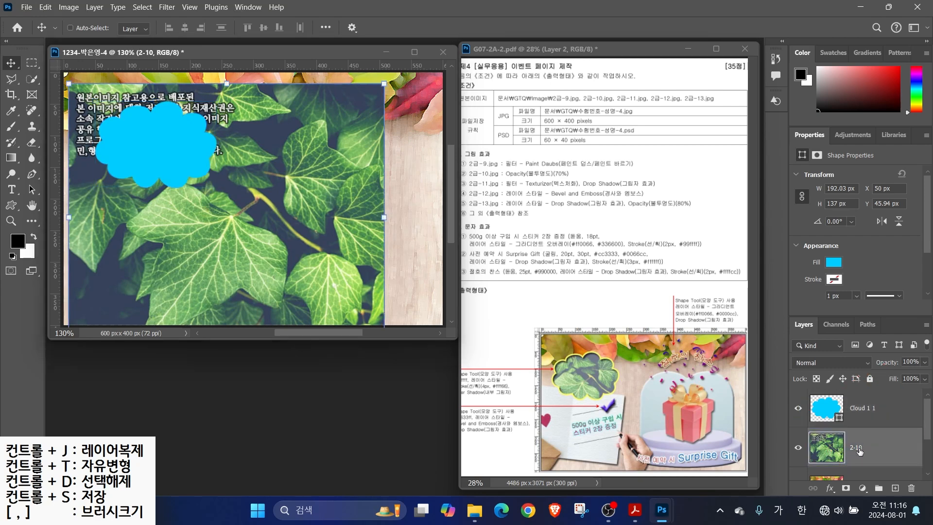
{"action": "mouse_move", "coordinate": [858, 456]}
{"action": "left_mouse_down"}
{"action": "mouse_move", "coordinate": [869, 399]}
{"action": "mouse_move", "coordinate": [860, 401]}
{"action": "left_mouse_up"}
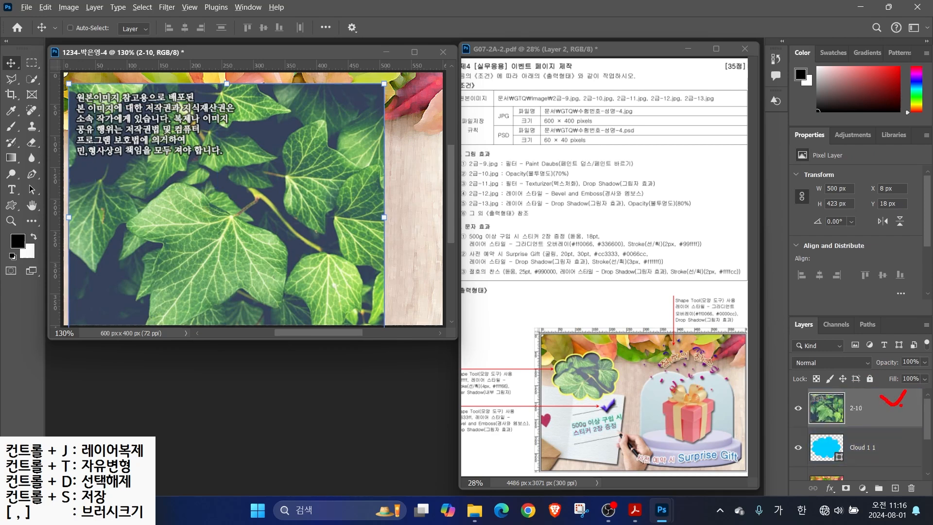
{"action": "right_click", "coordinate": [890, 406]}
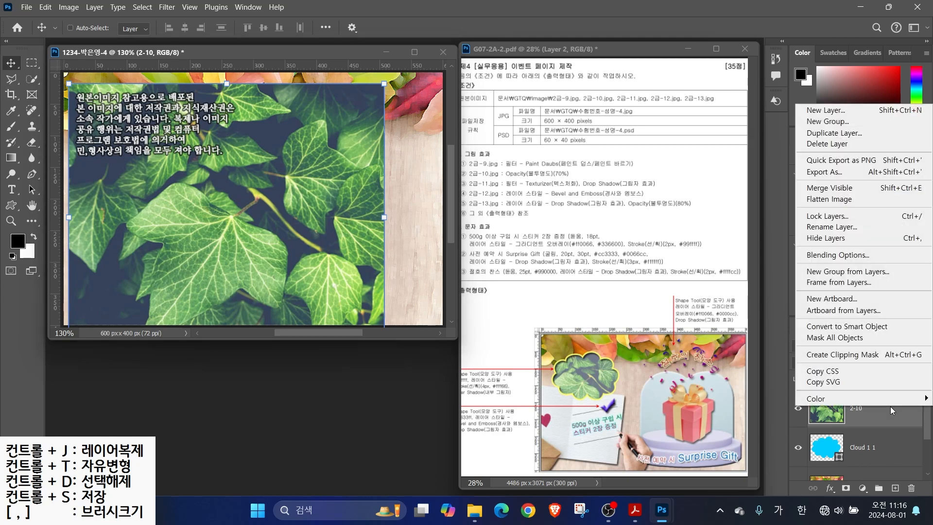
{"action": "left_click", "coordinate": [858, 354]}
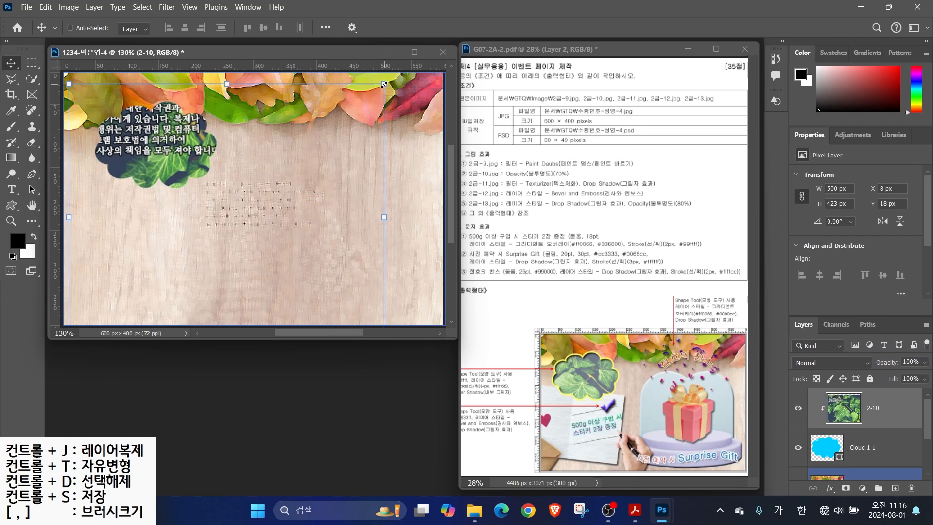
Scale the ivy to about 47%, move it into the cloud, and set its opacity to 70%
{"action": "left_click_drag", "start_coordinate": [383, 216], "coordinate": [217, 217]}
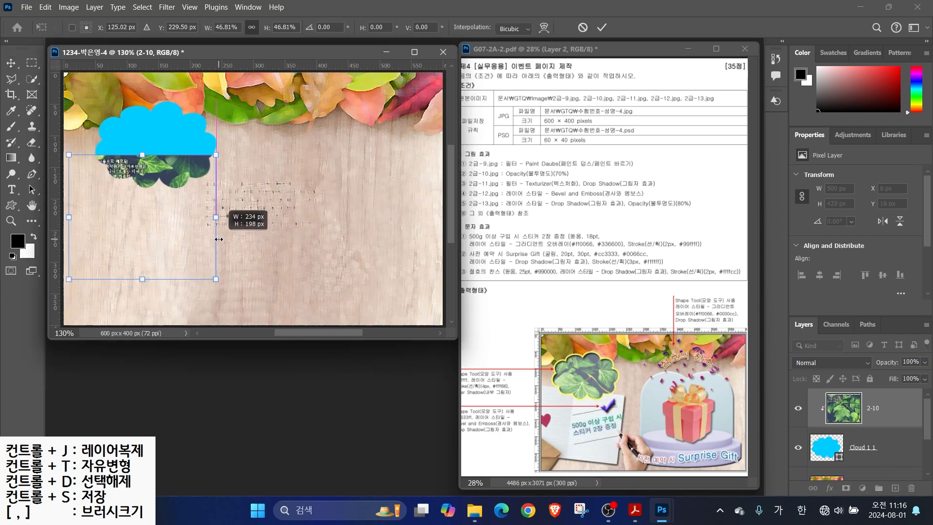
{"action": "left_click_drag", "start_coordinate": [139, 223], "coordinate": [139, 158]}
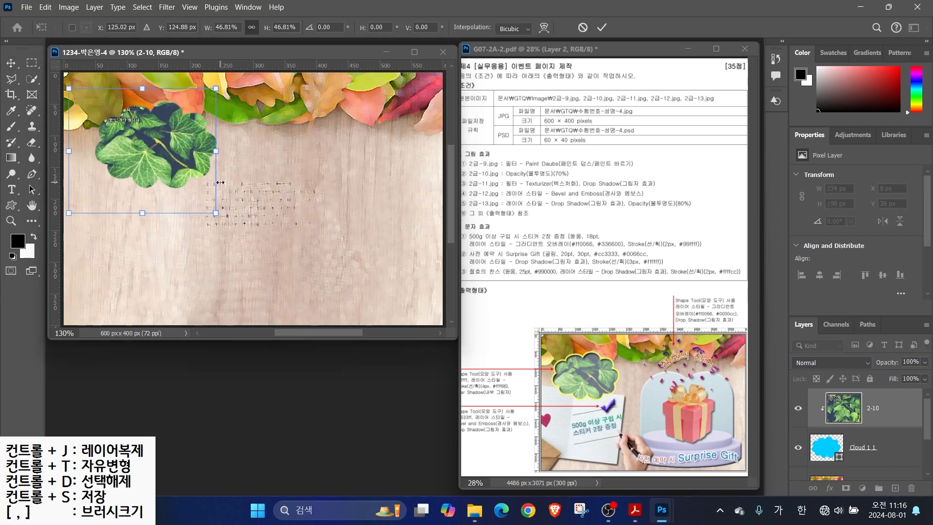
{"action": "key", "text": "Return"}
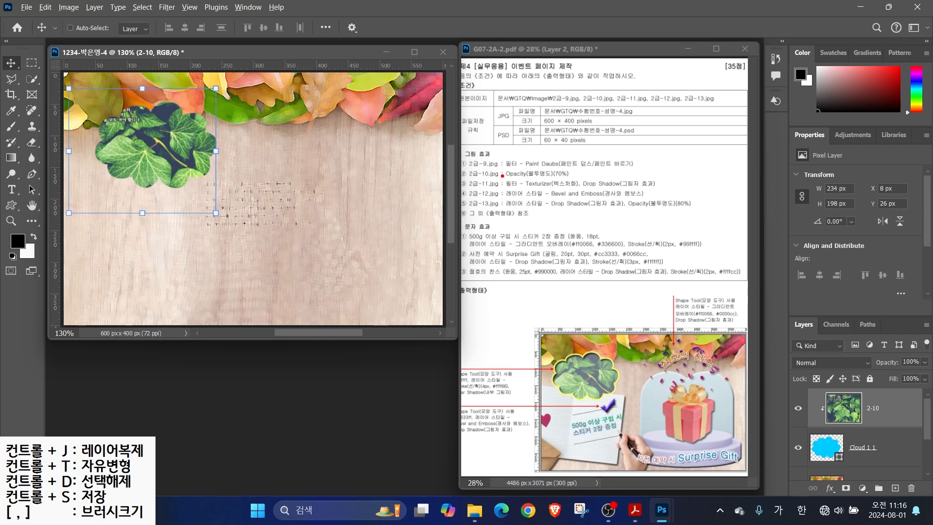
{"action": "left_click_drag", "start_coordinate": [528, 170], "coordinate": [589, 136]}
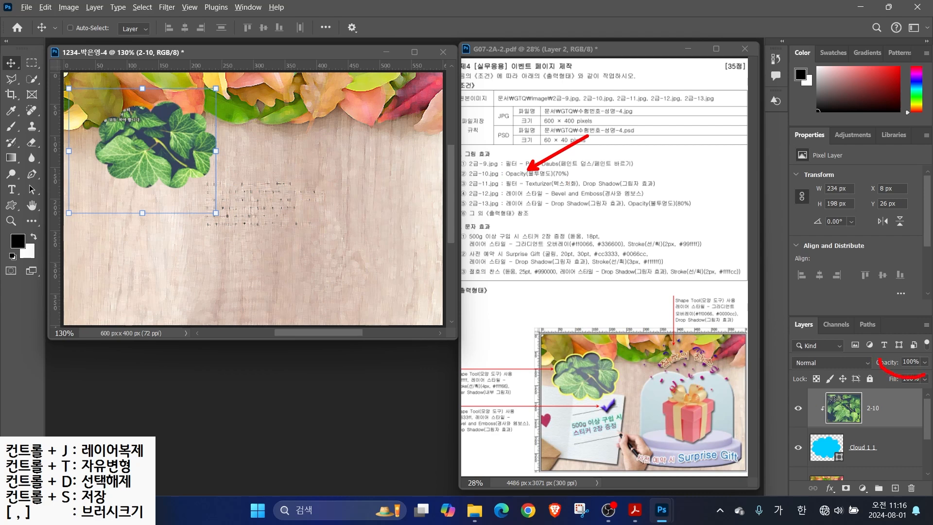
{"action": "key", "text": "Escape"}
{"action": "type", "text": "70"}
{"action": "key", "text": "Return"}
{"action": "left_click", "coordinate": [894, 444]}
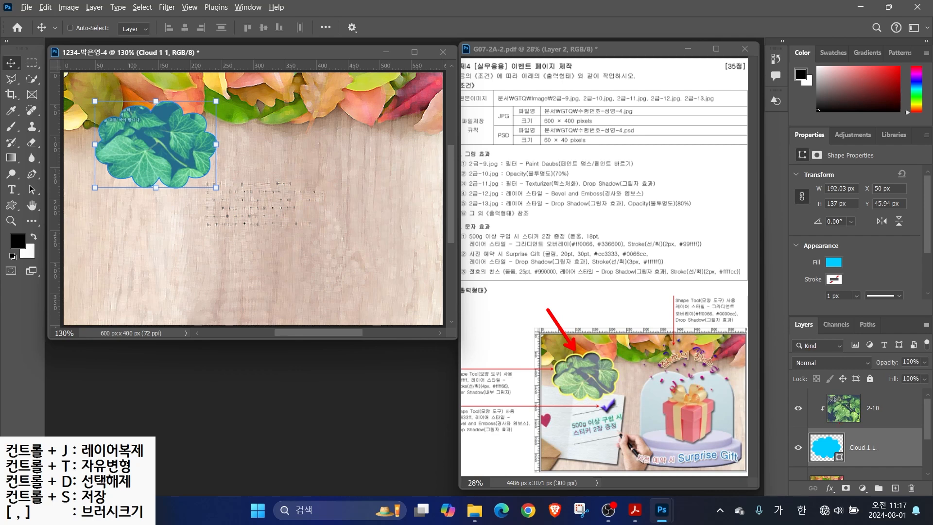
{"action": "mouse_move", "coordinate": [449, 362]}
{"action": "left_mouse_down"}
{"action": "mouse_move", "coordinate": [494, 391]}
{"action": "mouse_move", "coordinate": [557, 403]}
{"action": "left_mouse_up"}
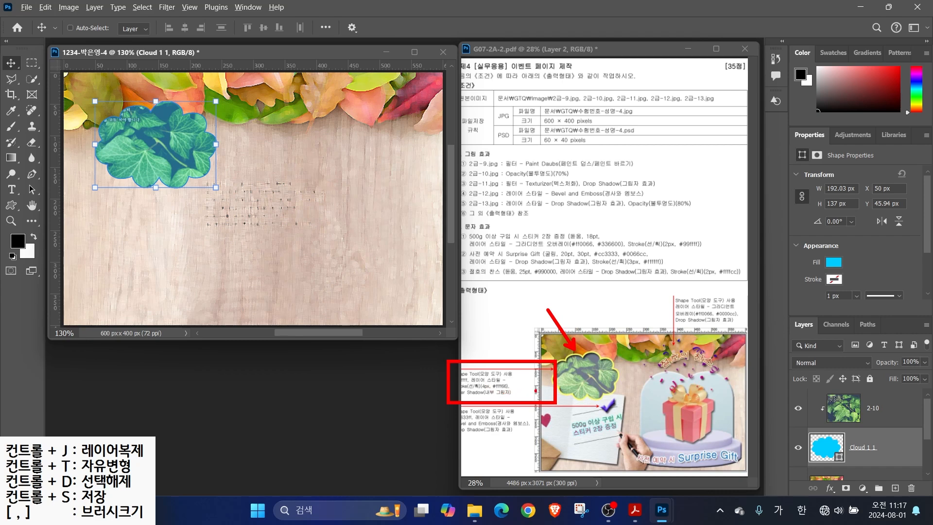
Give the cloud shape a 4 px stroke in colour #ffff66
{"action": "key", "text": "Escape"}
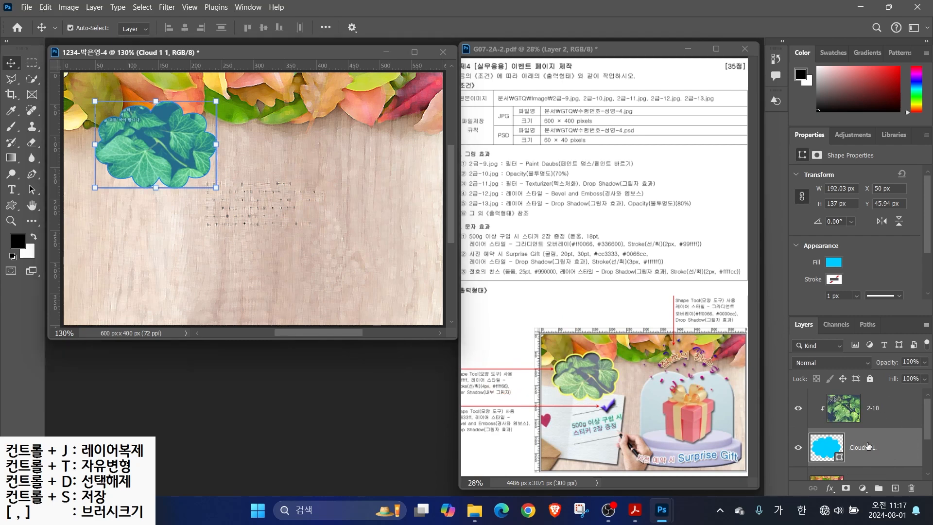
{"action": "left_click", "coordinate": [832, 487]}
{"action": "left_click", "coordinate": [838, 398]}
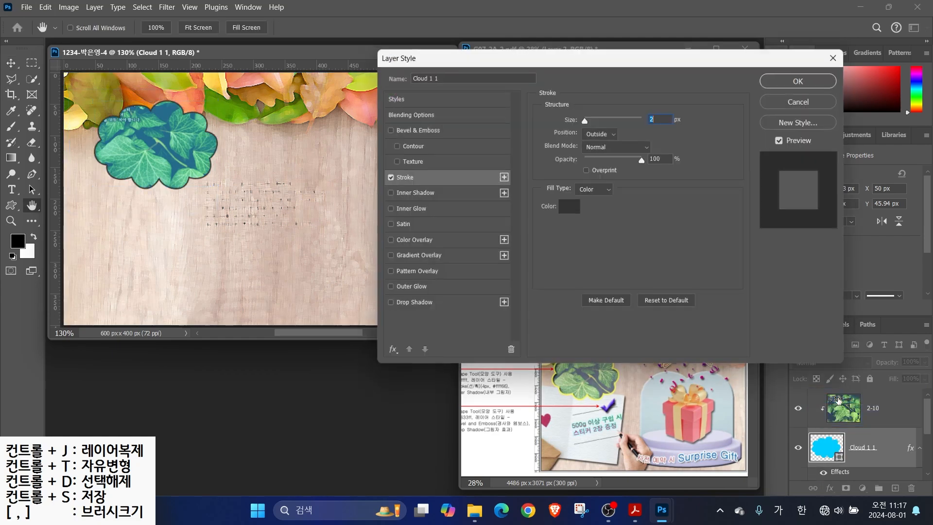
{"action": "type", "text": "4"}
{"action": "left_click", "coordinate": [571, 208]}
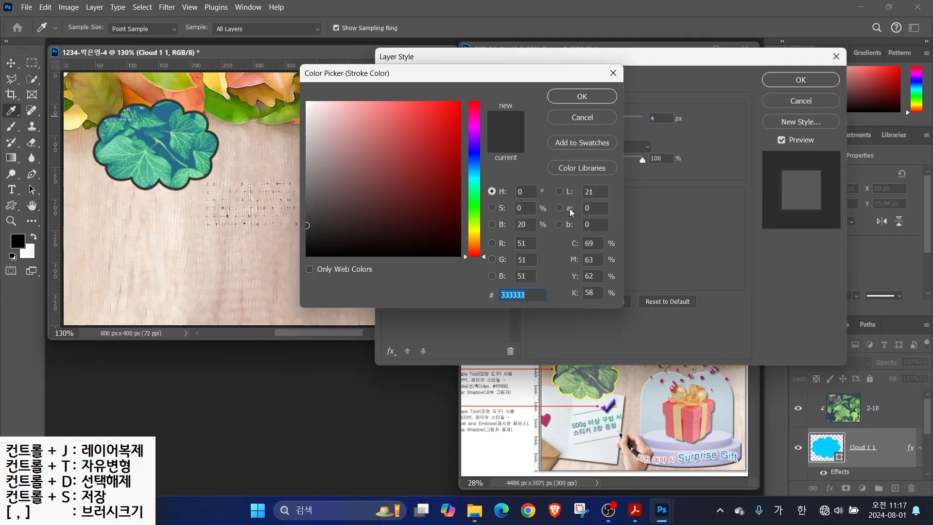
{"action": "type", "text": "ffff66"}
{"action": "key", "text": "Return"}
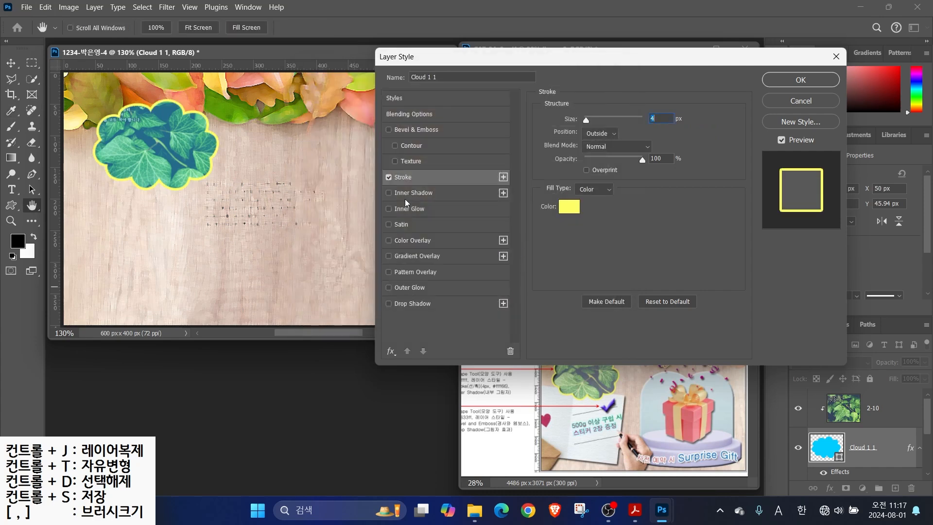
Add an inner shadow with raised opacity to the cloud and apply the effects
{"action": "left_click", "coordinate": [387, 194]}
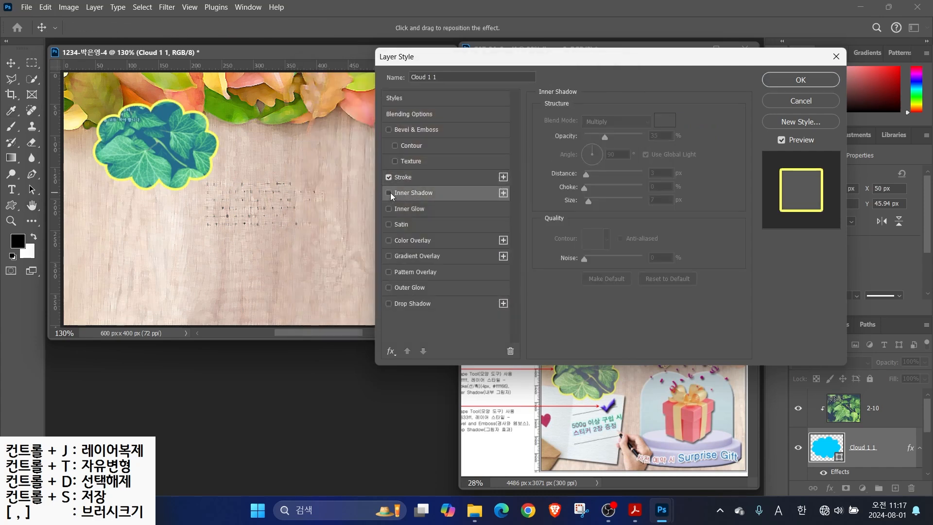
{"action": "left_click", "coordinate": [389, 193]}
{"action": "left_click", "coordinate": [389, 193]}
{"action": "left_click", "coordinate": [389, 193]}
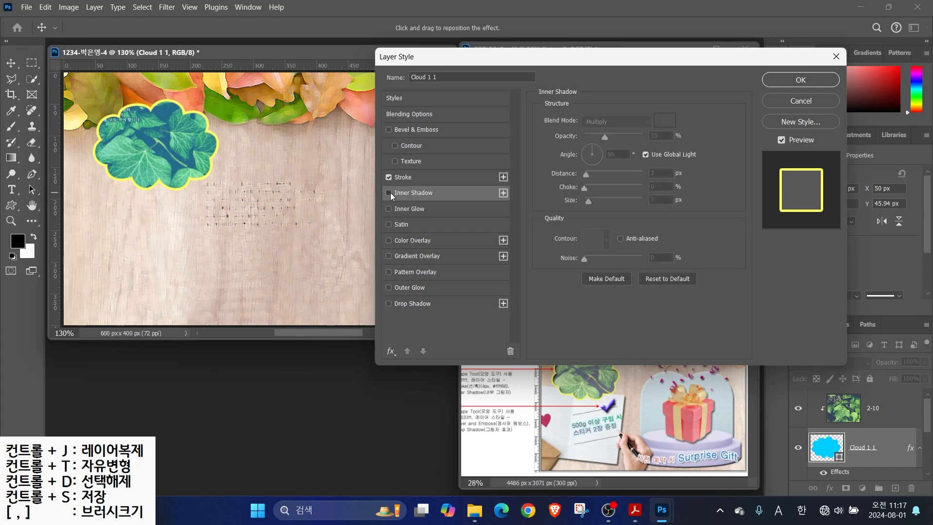
{"action": "left_click", "coordinate": [389, 193]}
{"action": "left_click_drag", "start_coordinate": [604, 139], "coordinate": [631, 154]}
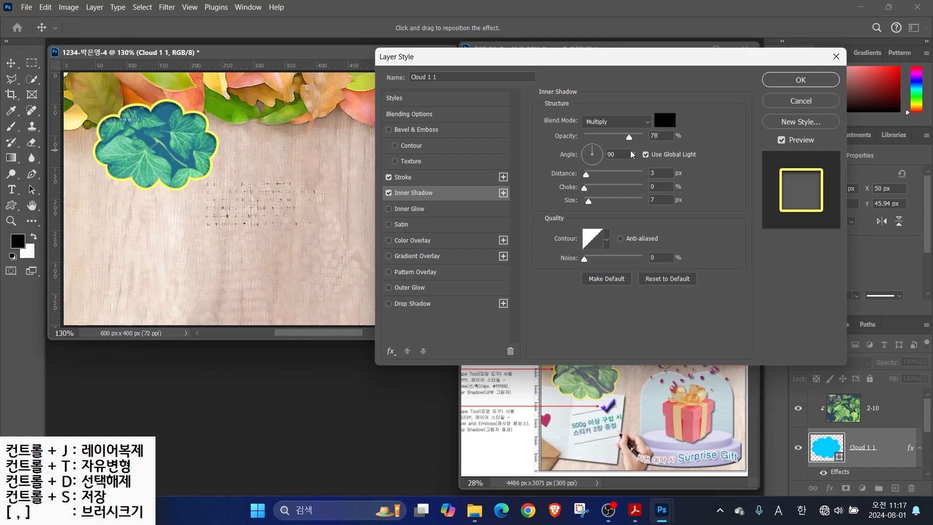
{"action": "left_click", "coordinate": [773, 81]}
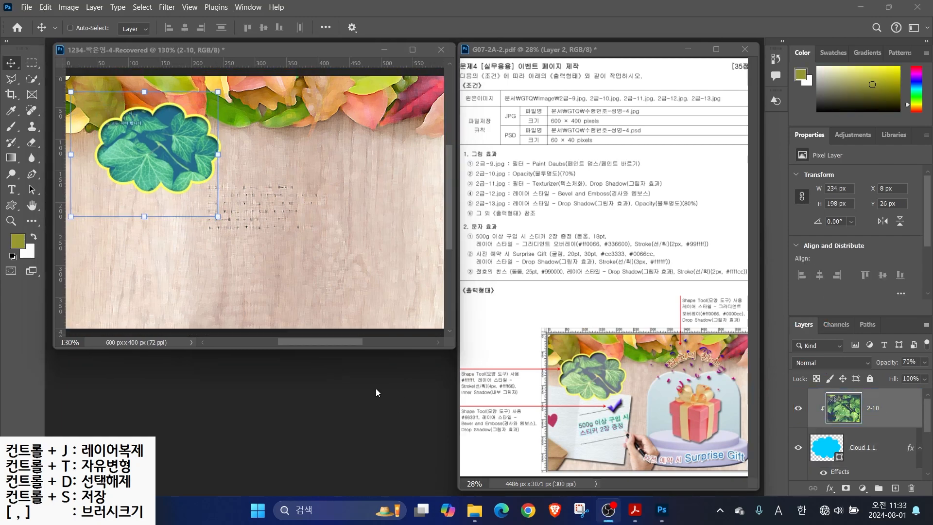
Open 2급-11.jpg and outline the card with the Polygonal Lasso
{"action": "double_click", "coordinate": [329, 363]}
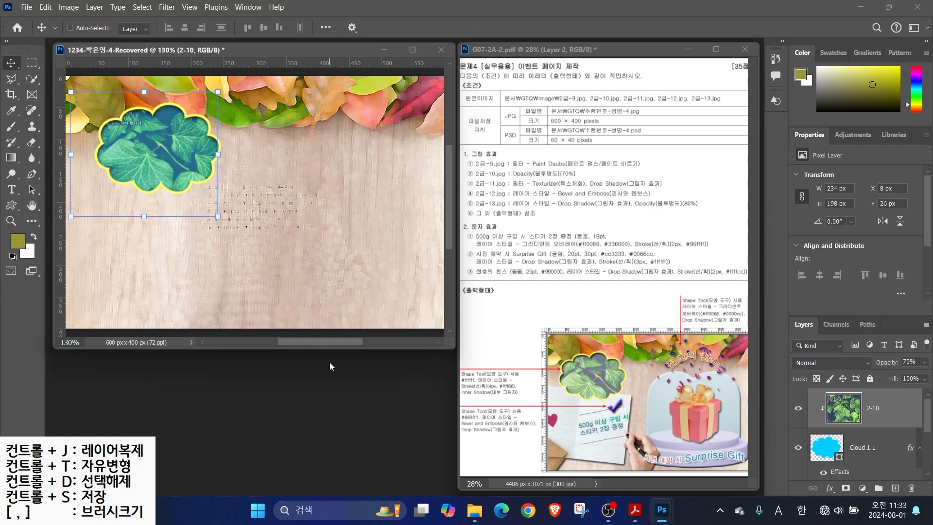
{"action": "left_click", "coordinate": [136, 249]}
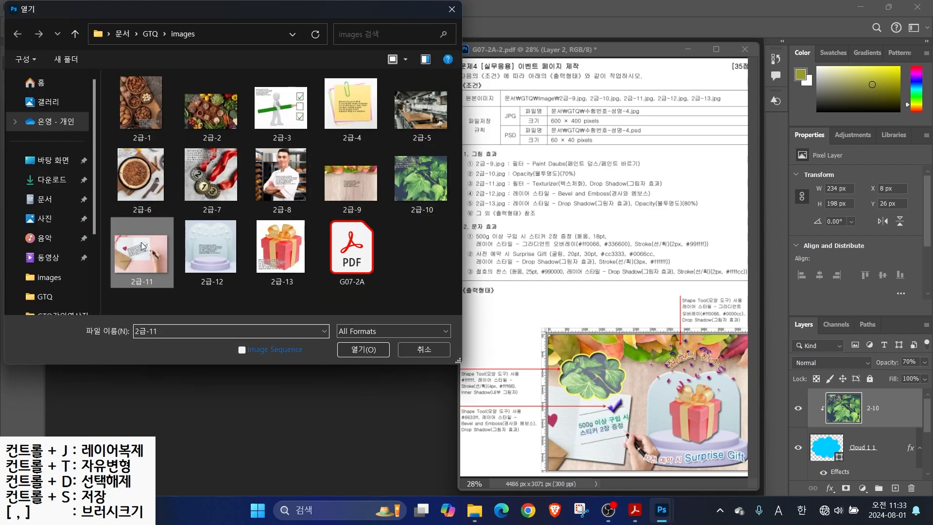
{"action": "left_click", "coordinate": [363, 349]}
{"action": "left_click_drag", "start_coordinate": [176, 77], "coordinate": [290, 118]}
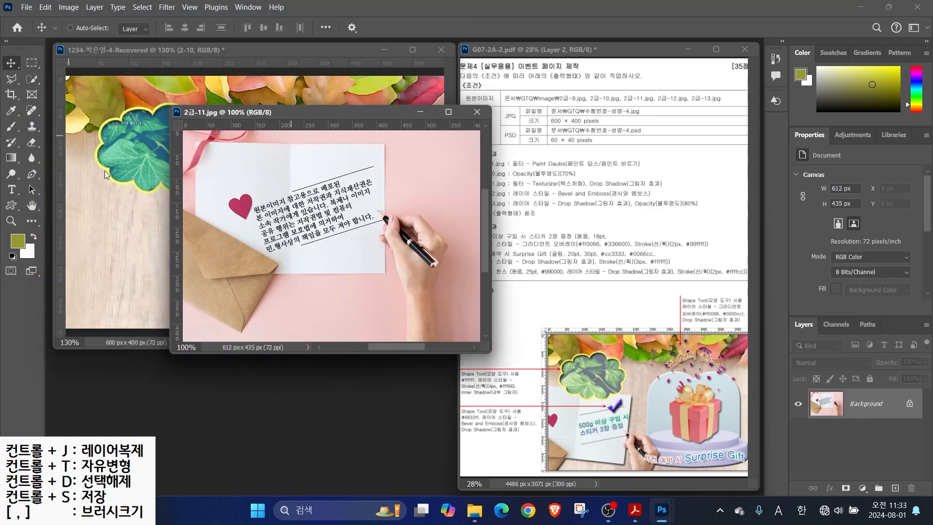
{"action": "key", "text": "l"}
{"action": "left_click", "coordinate": [184, 305]}
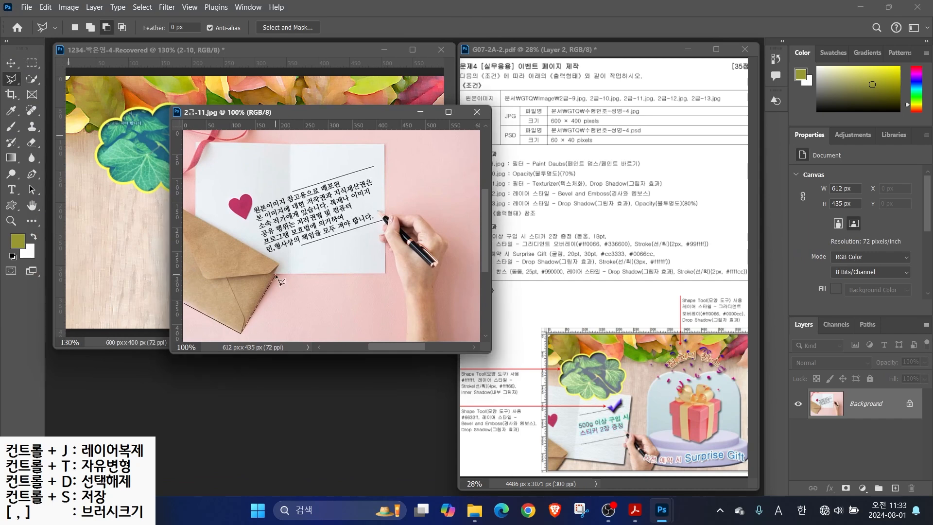
{"action": "left_click", "coordinate": [384, 272]}
{"action": "left_click", "coordinate": [385, 144]}
{"action": "left_click", "coordinate": [195, 142]}
{"action": "left_click", "coordinate": [184, 305]}
Add the pen and hand to the selection, excluding the pink background
{"action": "key", "text": "w"}
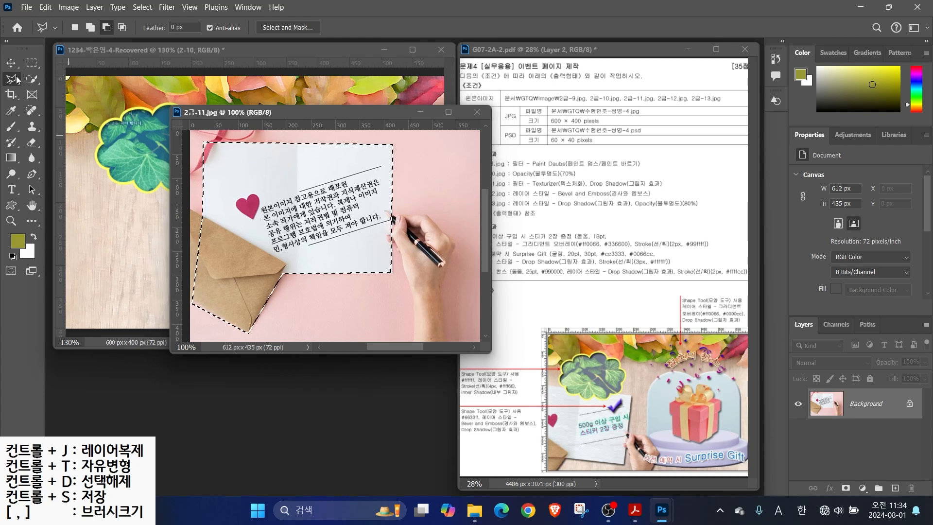
{"action": "key", "text": "bracketleft"}
{"action": "key", "text": "bracketleft"}
{"action": "key", "text": "bracketleft"}
{"action": "key", "text": "bracketleft"}
{"action": "key", "text": "bracketleft"}
{"action": "mouse_move", "coordinate": [406, 233]}
{"action": "left_mouse_down"}
{"action": "mouse_move", "coordinate": [426, 236]}
{"action": "mouse_move", "coordinate": [430, 326]}
{"action": "mouse_move", "coordinate": [428, 278]}
{"action": "mouse_move", "coordinate": [424, 300]}
{"action": "mouse_move", "coordinate": [394, 161]}
{"action": "mouse_move", "coordinate": [424, 168]}
{"action": "mouse_move", "coordinate": [415, 149]}
{"action": "mouse_move", "coordinate": [435, 148]}
{"action": "mouse_move", "coordinate": [473, 288]}
{"action": "left_mouse_up"}
{"action": "left_click", "coordinate": [10, 78]}
{"action": "left_click", "coordinate": [94, 30]}
{"action": "left_click", "coordinate": [412, 252]}
{"action": "left_click", "coordinate": [431, 219]}
{"action": "left_click", "coordinate": [455, 241]}
{"action": "left_click", "coordinate": [442, 276]}
Copy the card-and-hand cutout into the event page and name the layer 2-11
{"action": "left_click", "coordinate": [412, 252]}
{"action": "left_click", "coordinate": [11, 62]}
{"action": "mouse_move", "coordinate": [311, 225]}
{"action": "left_mouse_down"}
{"action": "mouse_move", "coordinate": [211, 217]}
{"action": "mouse_move", "coordinate": [152, 242]}
{"action": "left_mouse_up"}
{"action": "left_click", "coordinate": [479, 112]}
{"action": "double_click", "coordinate": [860, 407]}
{"action": "type", "text": "2-11"}
{"action": "key", "text": "Return"}
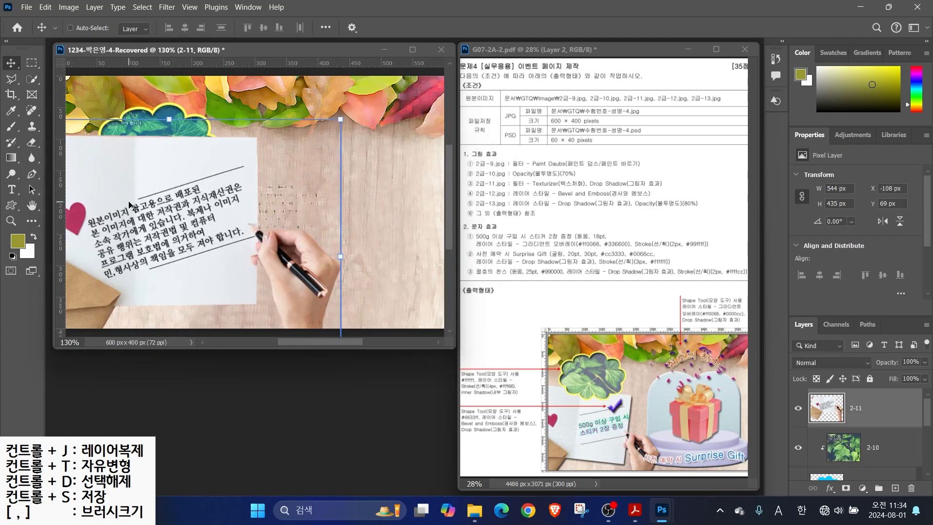
Scale the card to about 75% and tilt it about 6° at the lower left
{"action": "key", "text": "ctrl+t"}
{"action": "left_click_drag", "start_coordinate": [341, 120], "coordinate": [190, 224]}
{"action": "left_click_drag", "start_coordinate": [131, 294], "coordinate": [161, 248]}
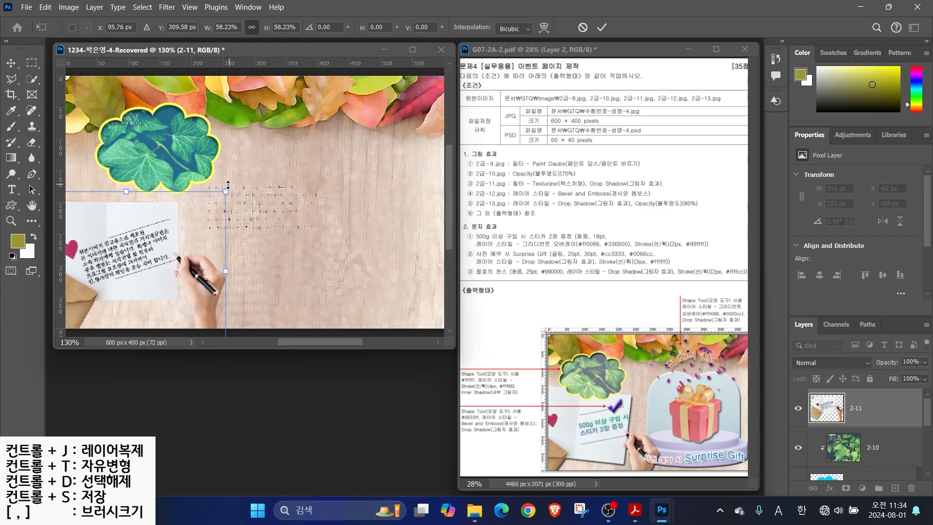
{"action": "left_click_drag", "start_coordinate": [225, 192], "coordinate": [276, 187]}
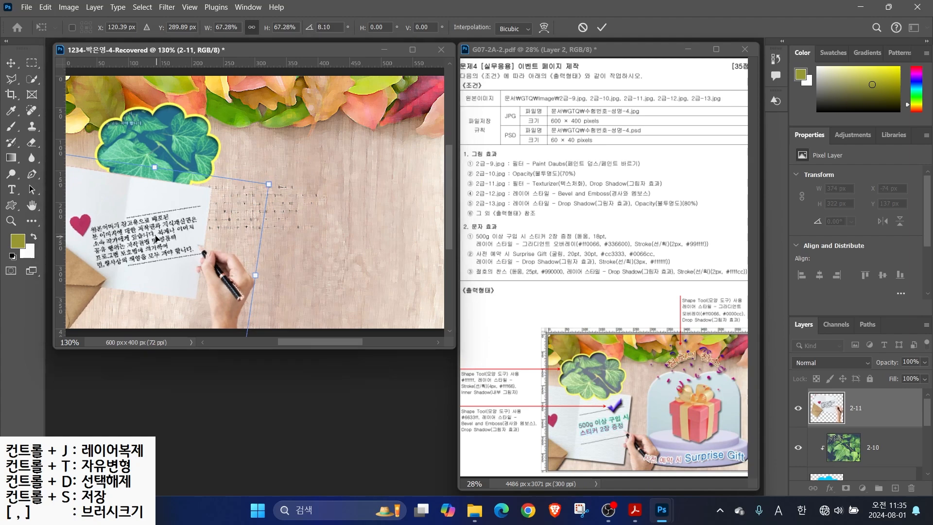
{"action": "left_click_drag", "start_coordinate": [144, 238], "coordinate": [169, 257]}
{"action": "left_click_drag", "start_coordinate": [294, 202], "coordinate": [322, 185]}
{"action": "left_click_drag", "start_coordinate": [200, 246], "coordinate": [162, 246]}
{"action": "left_click_drag", "start_coordinate": [283, 187], "coordinate": [279, 182]}
{"action": "left_click_drag", "start_coordinate": [173, 247], "coordinate": [170, 249]}
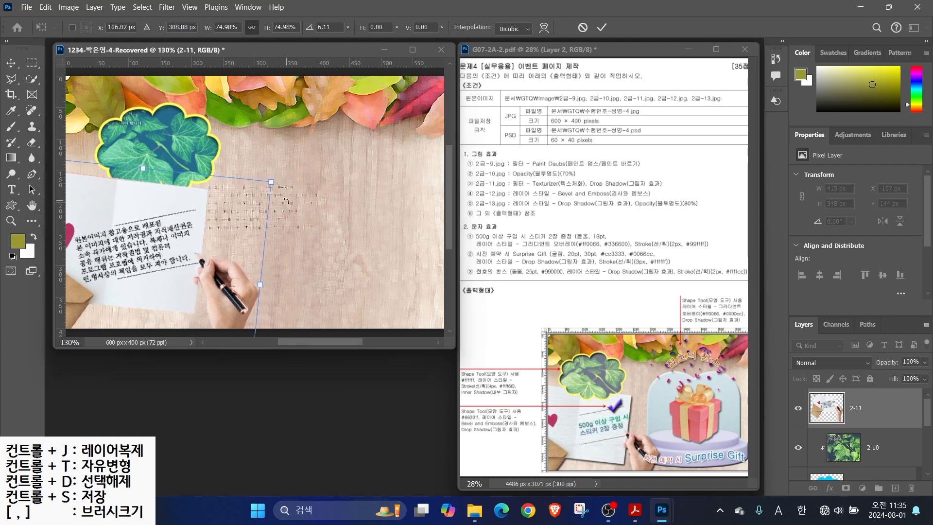
Commit the transform and give layer 2-11 a drop shadow
{"action": "key", "text": "Return"}
{"action": "left_click", "coordinate": [830, 488]}
{"action": "left_click", "coordinate": [833, 491]}
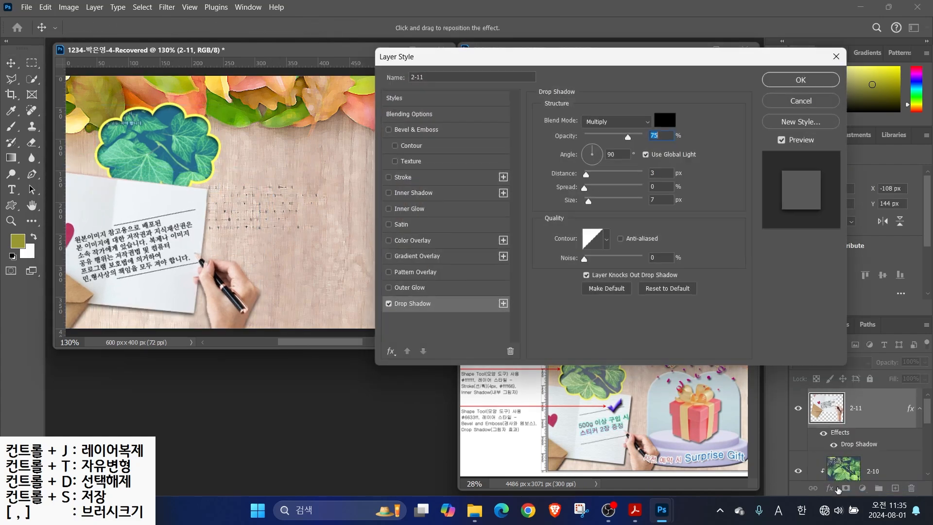
{"action": "left_click", "coordinate": [785, 85]}
Apply the Texturizer filter to the card and move layer 2-11 lower in the stack
{"action": "left_click", "coordinate": [167, 6]}
{"action": "left_click", "coordinate": [184, 55]}
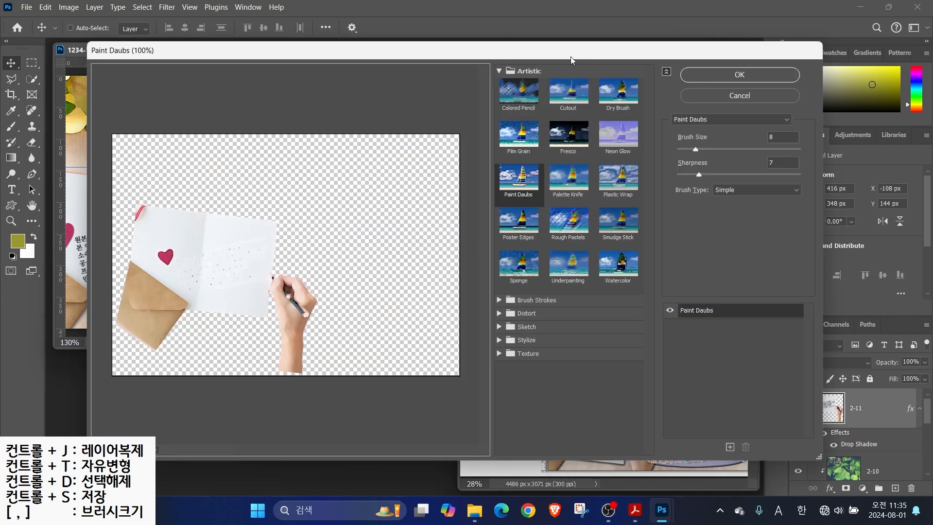
{"action": "left_click", "coordinate": [528, 353]}
{"action": "left_click", "coordinate": [618, 423]}
{"action": "left_click", "coordinate": [740, 74]}
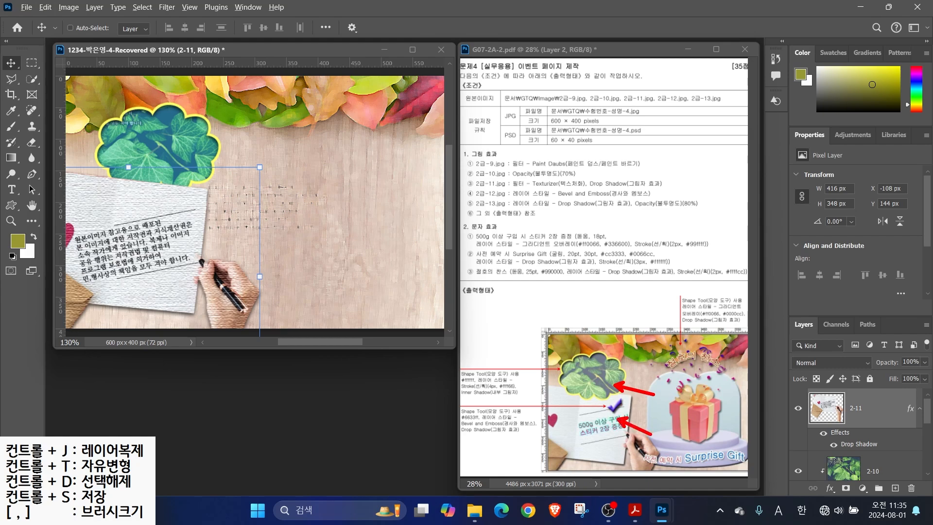
{"action": "left_click_drag", "start_coordinate": [889, 411], "coordinate": [864, 481]}
{"action": "key", "text": "ctrl+o"}
Open 2급-12 and select the dome's lower part, the pedestal base and the top pearl
{"action": "double_click", "coordinate": [212, 248]}
{"action": "key", "text": "l"}
{"action": "left_click", "coordinate": [86, 170]}
{"action": "left_click", "coordinate": [86, 308]}
{"action": "left_click", "coordinate": [318, 309]}
{"action": "left_click", "coordinate": [318, 171]}
{"action": "left_click", "coordinate": [85, 170]}
{"action": "left_click", "coordinate": [31, 78]}
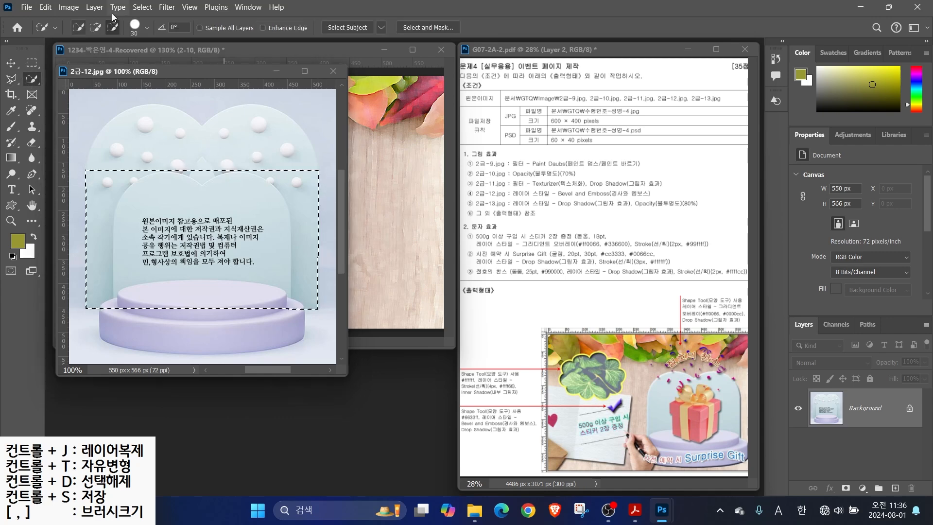
{"action": "left_click_drag", "start_coordinate": [125, 300], "coordinate": [228, 323]}
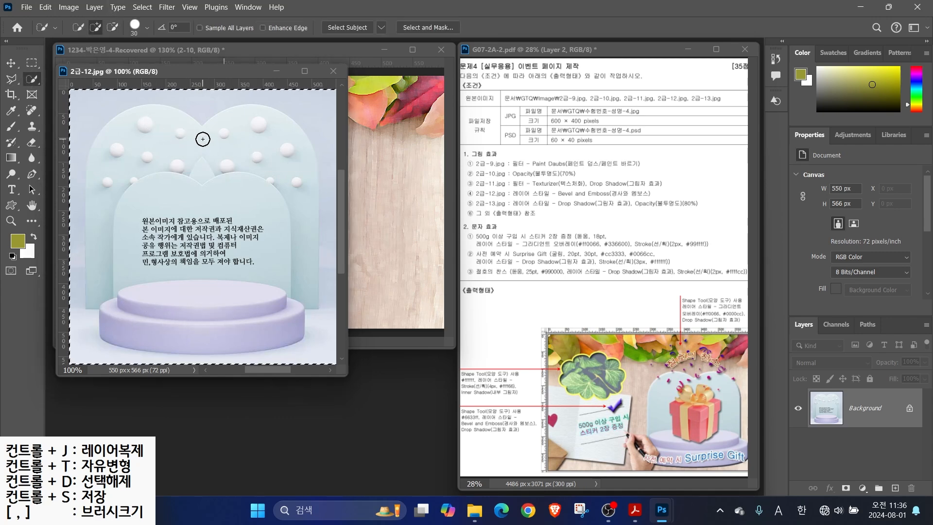
{"action": "left_click", "coordinate": [173, 123]}
Trace the dome's upper curve with the Polygonal Lasso to complete the pedestal selection
{"action": "key", "text": "l"}
{"action": "left_click", "coordinate": [203, 126]}
{"action": "left_click", "coordinate": [165, 104]}
{"action": "left_click", "coordinate": [147, 104]}
{"action": "left_click", "coordinate": [128, 109]}
{"action": "left_click", "coordinate": [100, 131]}
{"action": "left_click", "coordinate": [88, 154]}
{"action": "left_click", "coordinate": [85, 174]}
{"action": "left_click", "coordinate": [318, 172]}
{"action": "left_click", "coordinate": [312, 143]}
{"action": "left_click", "coordinate": [298, 124]}
{"action": "left_click", "coordinate": [277, 109]}
{"action": "left_click", "coordinate": [253, 103]}
{"action": "left_click", "coordinate": [212, 117]}
Copy the pedestal cutout into the event page as a layer named 2-12
{"action": "left_click", "coordinate": [202, 126]}
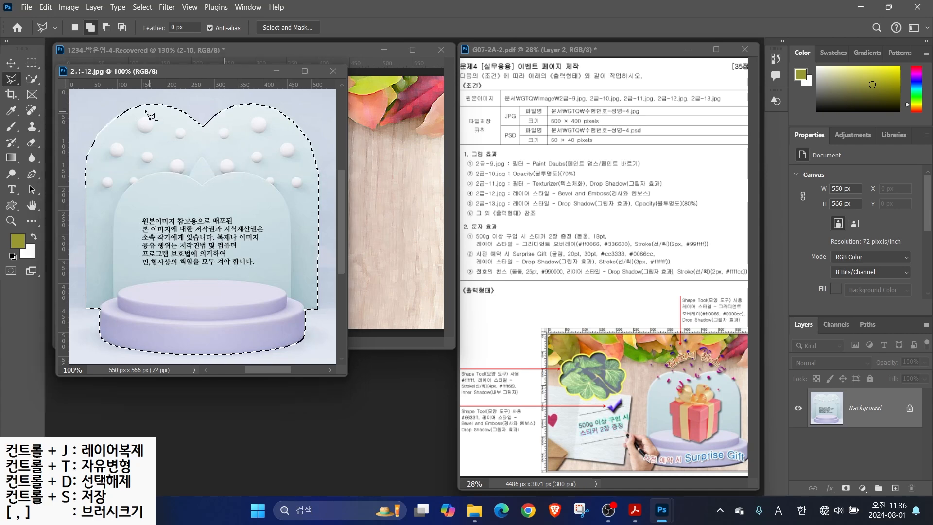
{"action": "left_click", "coordinate": [11, 63]}
{"action": "left_click_drag", "start_coordinate": [255, 197], "coordinate": [363, 203]}
{"action": "double_click", "coordinate": [858, 408]}
{"action": "type", "text": "2-12"}
{"action": "key", "text": "Return"}
Scale layer 2-12 to about 66% and position it on the right of the page
{"action": "left_click_drag", "start_coordinate": [143, 79], "coordinate": [283, 230]}
{"action": "left_click_drag", "start_coordinate": [357, 277], "coordinate": [313, 184]}
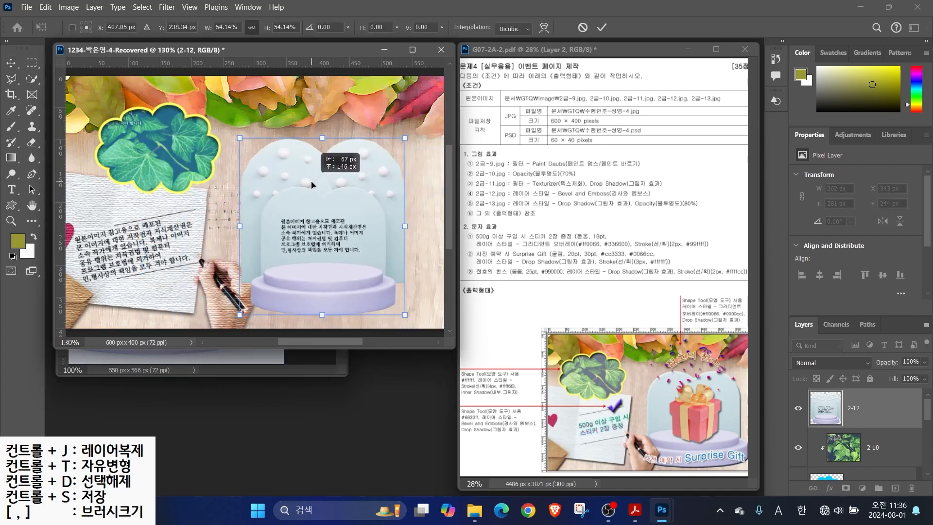
{"action": "left_click_drag", "start_coordinate": [406, 136], "coordinate": [423, 117]}
{"action": "left_click_drag", "start_coordinate": [421, 216], "coordinate": [430, 212]}
{"action": "left_click_drag", "start_coordinate": [357, 243], "coordinate": [356, 235]}
{"action": "left_click_drag", "start_coordinate": [433, 100], "coordinate": [406, 101]}
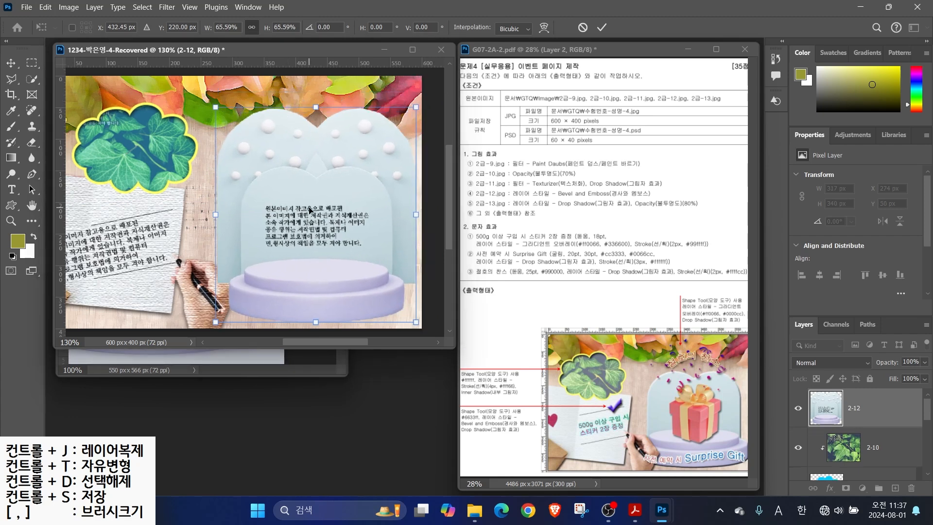
{"action": "left_click", "coordinate": [601, 28]}
Delete the placed pedestal layer, close 2급-12, and reopen the 2급-12 image
{"action": "key", "text": "Delete"}
{"action": "key", "text": "ctrl+Tab"}
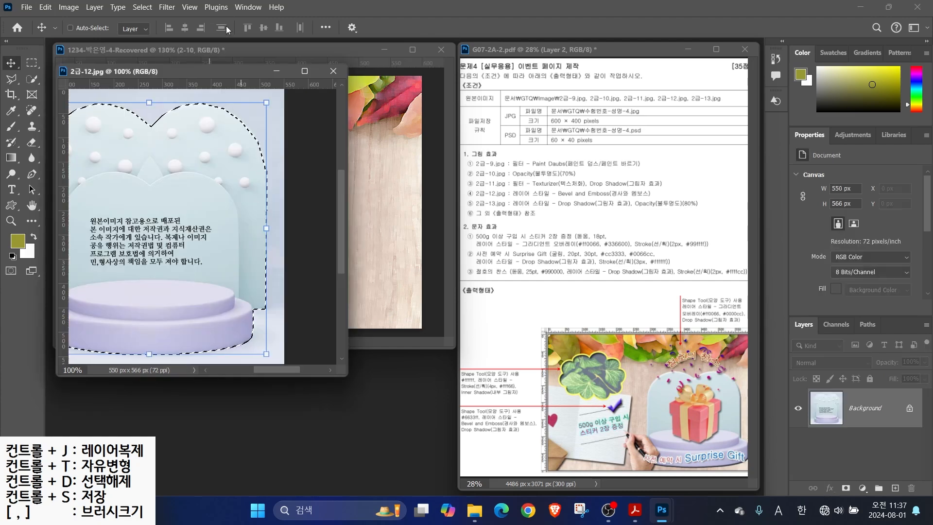
{"action": "left_click", "coordinate": [330, 71]}
{"action": "key", "text": "ctrl+o"}
{"action": "left_click", "coordinate": [454, 9]}
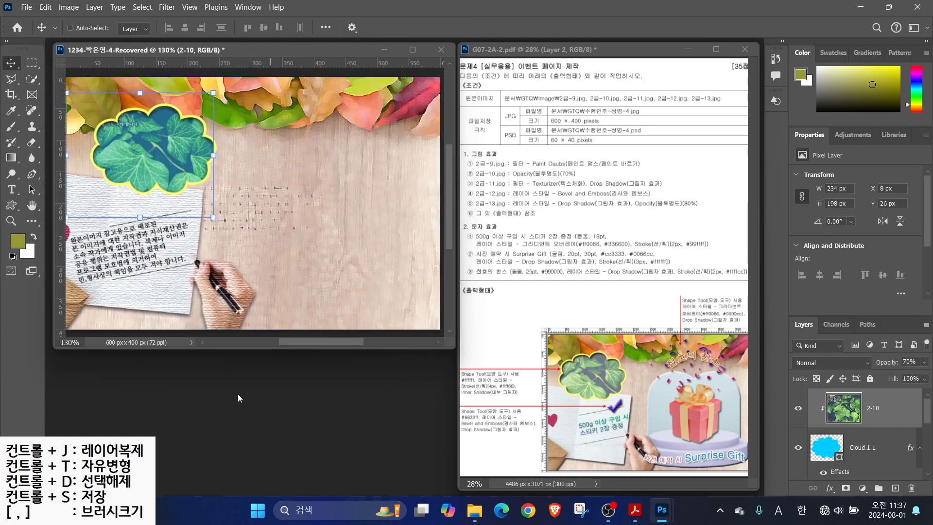
{"action": "double_click", "coordinate": [238, 393]}
{"action": "left_click", "coordinate": [204, 228]}
{"action": "left_click", "coordinate": [363, 349]}
Quick Select the pedestal and subtract the surrounding background and corner bumps
{"action": "mouse_move", "coordinate": [146, 323]}
{"action": "left_mouse_down"}
{"action": "mouse_move", "coordinate": [240, 318]}
{"action": "mouse_move", "coordinate": [155, 287]}
{"action": "mouse_move", "coordinate": [152, 235]}
{"action": "mouse_move", "coordinate": [230, 229]}
{"action": "mouse_move", "coordinate": [212, 285]}
{"action": "mouse_move", "coordinate": [154, 267]}
{"action": "mouse_move", "coordinate": [210, 256]}
{"action": "left_mouse_up"}
{"action": "left_click", "coordinate": [112, 27]}
{"action": "left_click_drag", "start_coordinate": [78, 152], "coordinate": [78, 356]}
{"action": "mouse_move", "coordinate": [219, 121]}
{"action": "left_mouse_down"}
{"action": "mouse_move", "coordinate": [308, 114]}
{"action": "mouse_move", "coordinate": [327, 224]}
{"action": "mouse_move", "coordinate": [318, 340]}
{"action": "left_mouse_up"}
{"action": "left_click", "coordinate": [276, 172]}
{"action": "left_click", "coordinate": [125, 171]}
Copy the pedestal into the event page and name the layer 2-12
{"action": "left_click", "coordinate": [13, 64]}
{"action": "left_click_drag", "start_coordinate": [204, 233], "coordinate": [317, 219]}
{"action": "double_click", "coordinate": [862, 408]}
{"action": "type", "text": "2-12"}
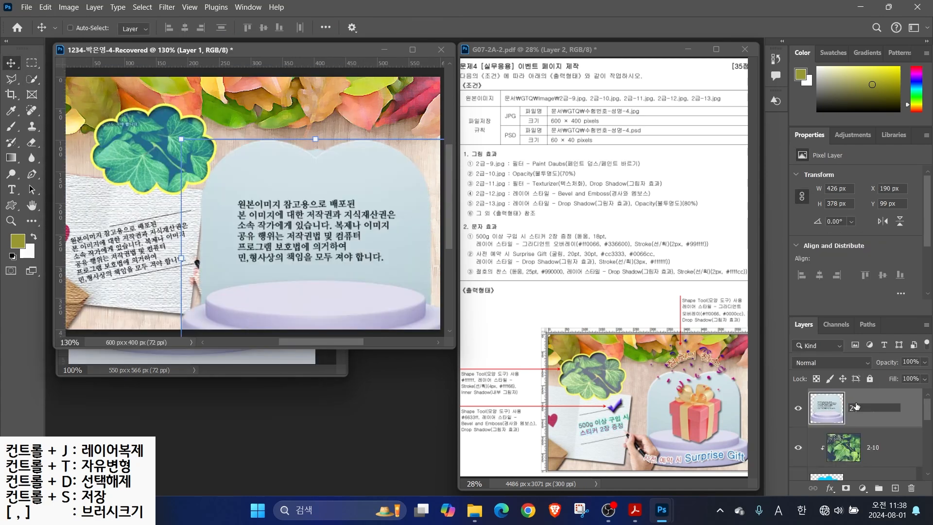
{"action": "key", "text": "Return"}
{"action": "left_click", "coordinate": [198, 366]}
Scale the pedestal to about 78% on the right and move layer 2-12 lower in the stack
{"action": "left_click", "coordinate": [369, 189]}
{"action": "left_click_drag", "start_coordinate": [344, 185], "coordinate": [312, 138]}
{"action": "key", "text": "ctrl+t"}
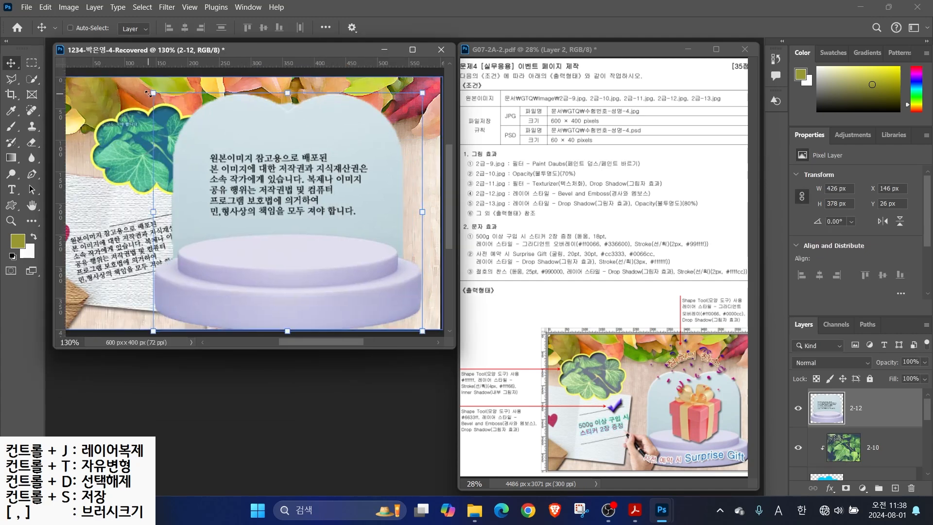
{"action": "left_click_drag", "start_coordinate": [153, 92], "coordinate": [236, 166]}
{"action": "left_click_drag", "start_coordinate": [302, 260], "coordinate": [329, 250]}
{"action": "left_click_drag", "start_coordinate": [261, 157], "coordinate": [234, 140]}
{"action": "left_click_drag", "start_coordinate": [311, 244], "coordinate": [303, 243]}
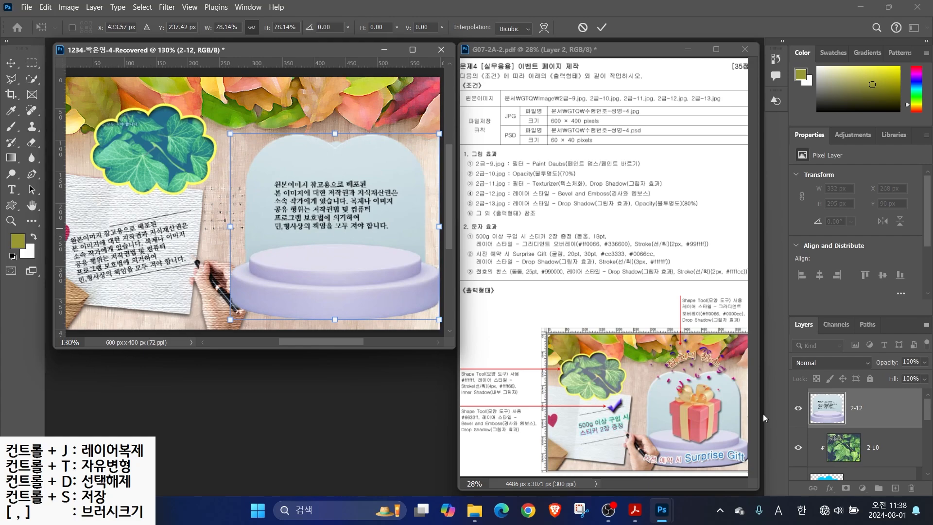
{"action": "key", "text": "Return"}
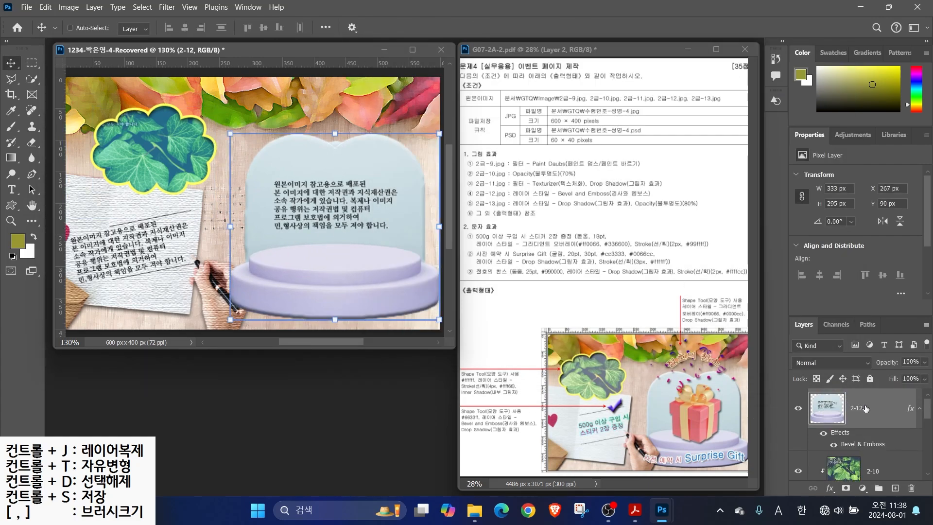
{"action": "left_click_drag", "start_coordinate": [865, 409], "coordinate": [855, 456]}
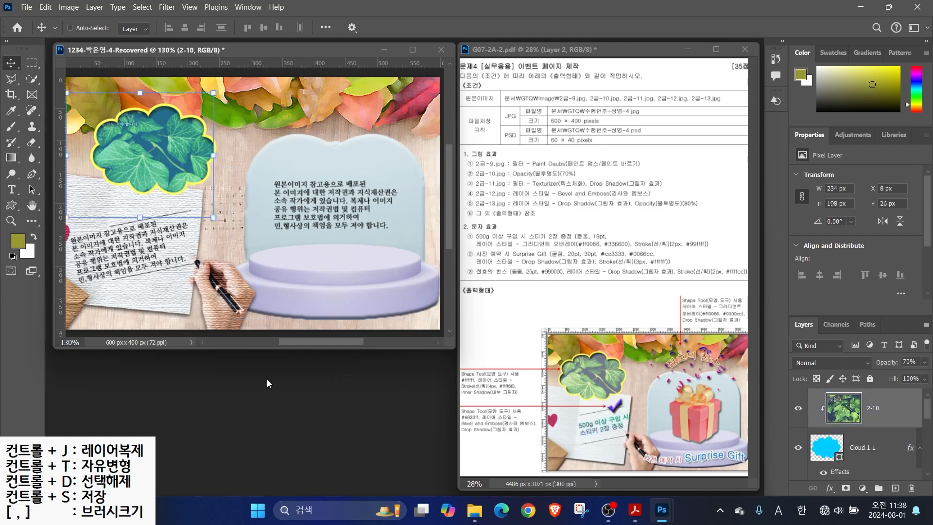
Open 2급-13, Magic Wand the white background, and invert the selection to the gift
{"action": "key", "text": "ctrl+o"}
{"action": "left_click", "coordinate": [281, 248]}
{"action": "left_click", "coordinate": [362, 348]}
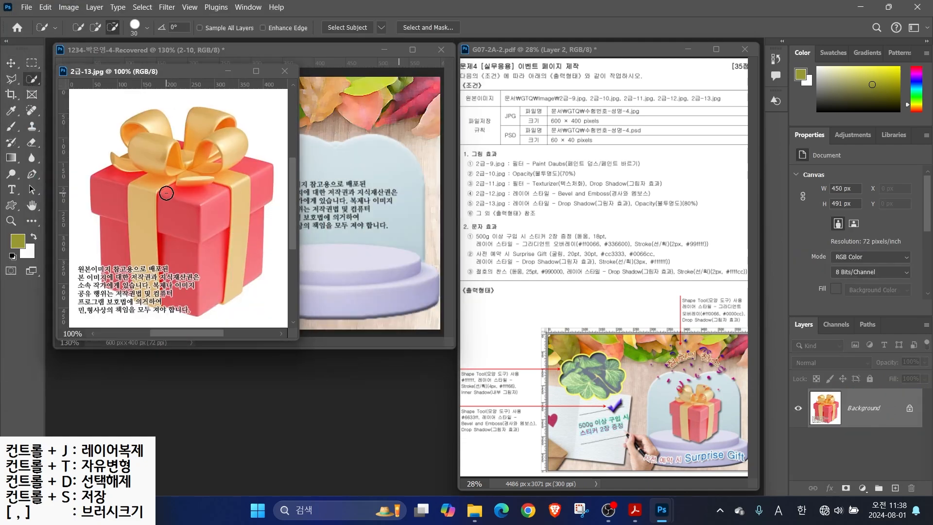
{"action": "right_click", "coordinate": [33, 81]}
{"action": "left_click", "coordinate": [73, 105]}
{"action": "left_click", "coordinate": [99, 122]}
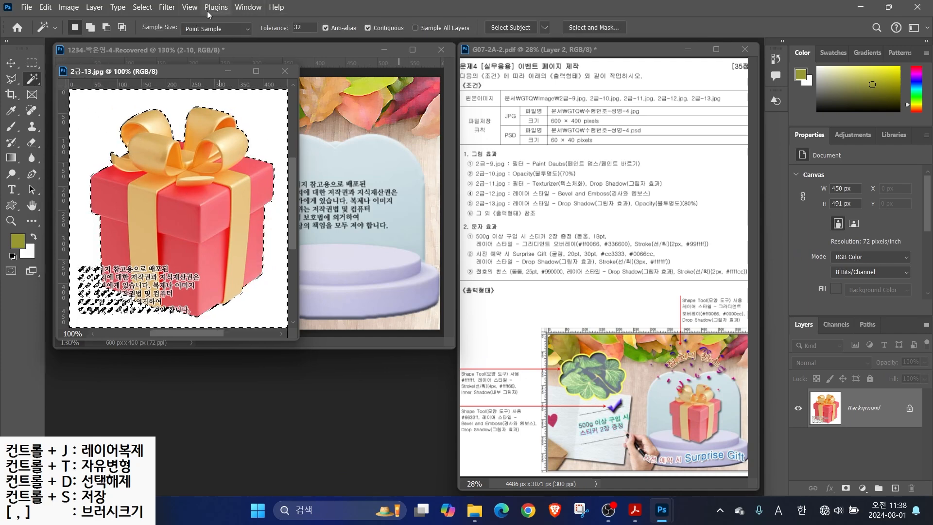
{"action": "left_click", "coordinate": [143, 6]}
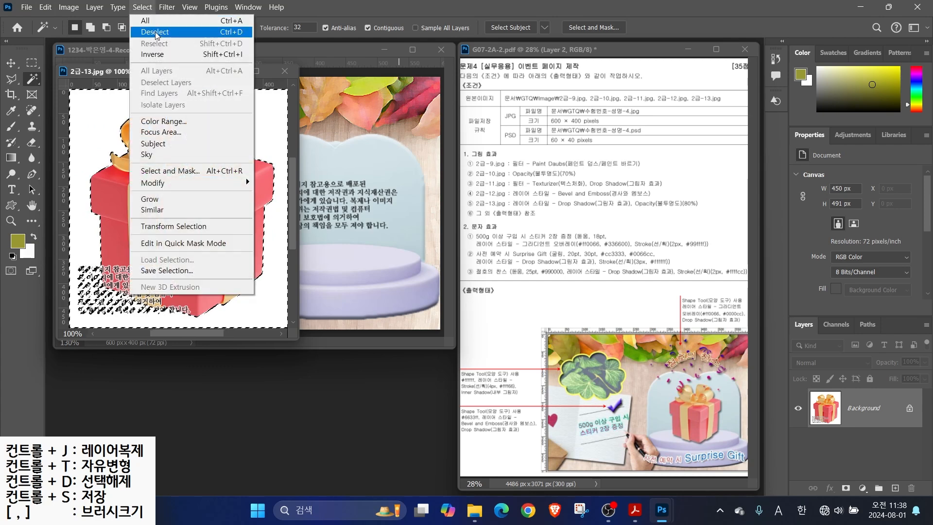
{"action": "left_click", "coordinate": [152, 54]}
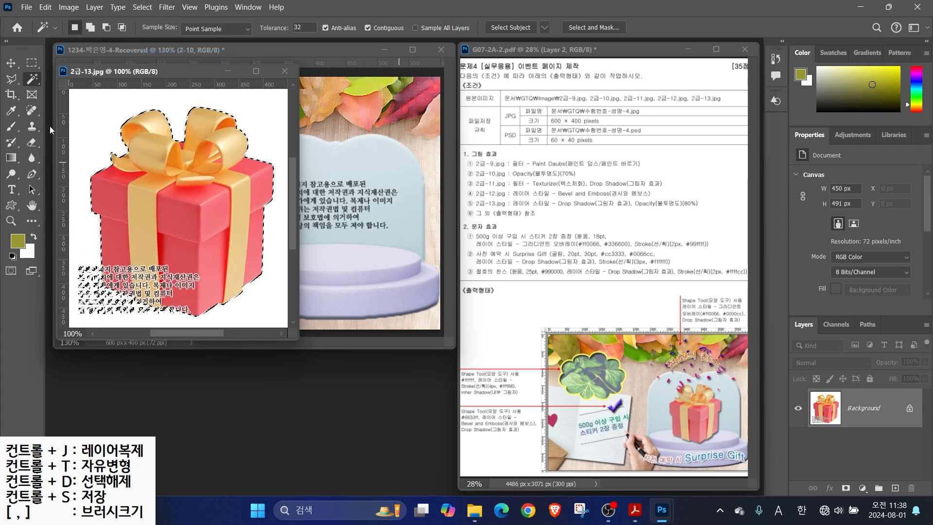
Lasso the text out of the gift selection
{"action": "left_click", "coordinate": [11, 79]}
{"action": "left_click", "coordinate": [91, 242], "text": "alt"}
{"action": "left_click", "coordinate": [101, 253]}
{"action": "left_click", "coordinate": [101, 286]}
{"action": "left_click", "coordinate": [187, 317]}
Drag the gift into the event page as a layer named 2-13
{"action": "left_click", "coordinate": [71, 322]}
{"action": "left_click", "coordinate": [100, 243]}
{"action": "key", "text": "v"}
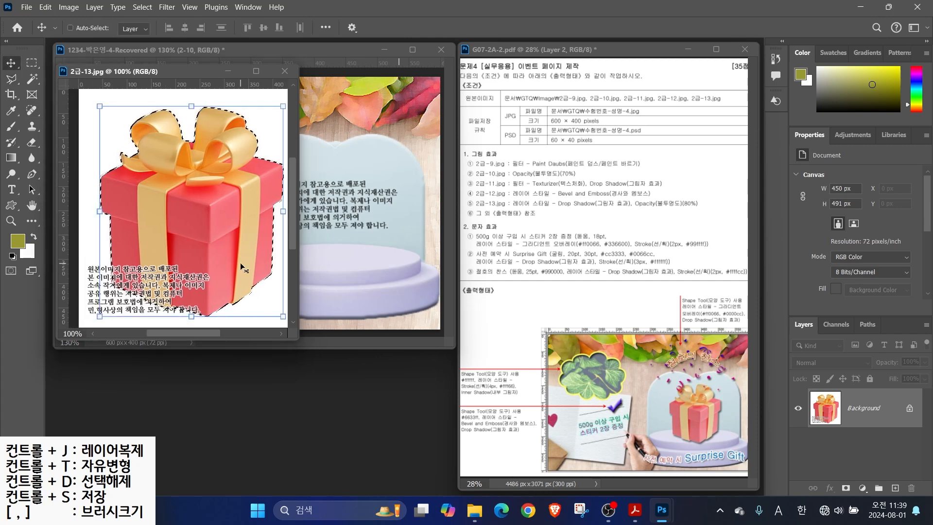
{"action": "left_click_drag", "start_coordinate": [190, 71], "coordinate": [233, 176]}
{"action": "left_click_drag", "start_coordinate": [287, 292], "coordinate": [370, 243]}
{"action": "double_click", "coordinate": [854, 409]}
{"action": "type", "text": "2-13"}
{"action": "key", "text": "Return"}
Scale the gift to about 42% on the podium, add a drop shadow, and close 2급-13
{"action": "key", "text": "ctrl+t"}
{"action": "left_click_drag", "start_coordinate": [211, 133], "coordinate": [349, 290]}
{"action": "left_click_drag", "start_coordinate": [387, 314], "coordinate": [330, 178]}
{"action": "key", "text": "Return"}
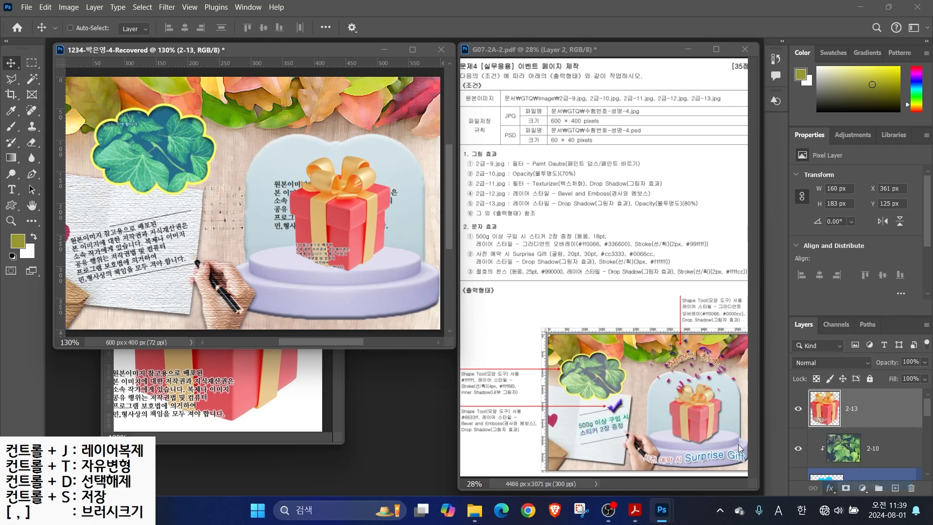
{"action": "left_click", "coordinate": [775, 75]}
{"action": "left_click", "coordinate": [312, 389]}
{"action": "left_click", "coordinate": [323, 177]}
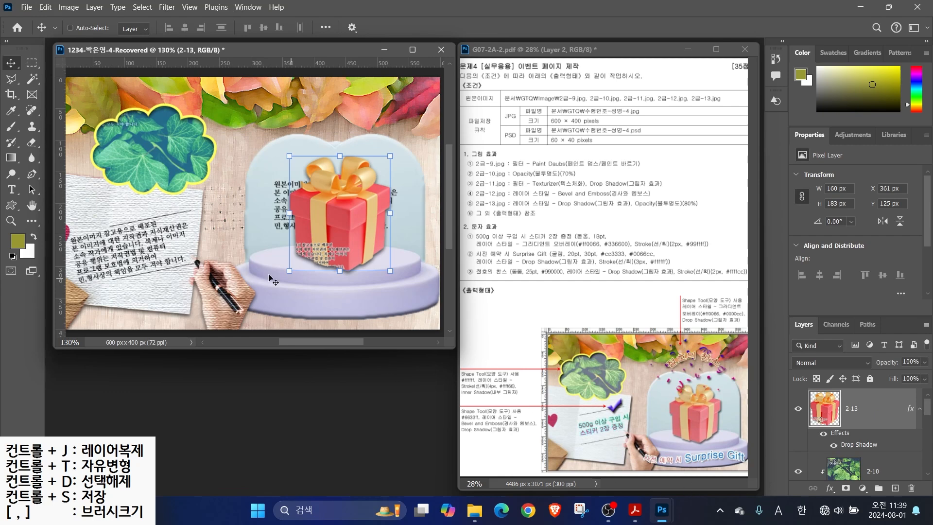
{"action": "left_click", "coordinate": [10, 206]}
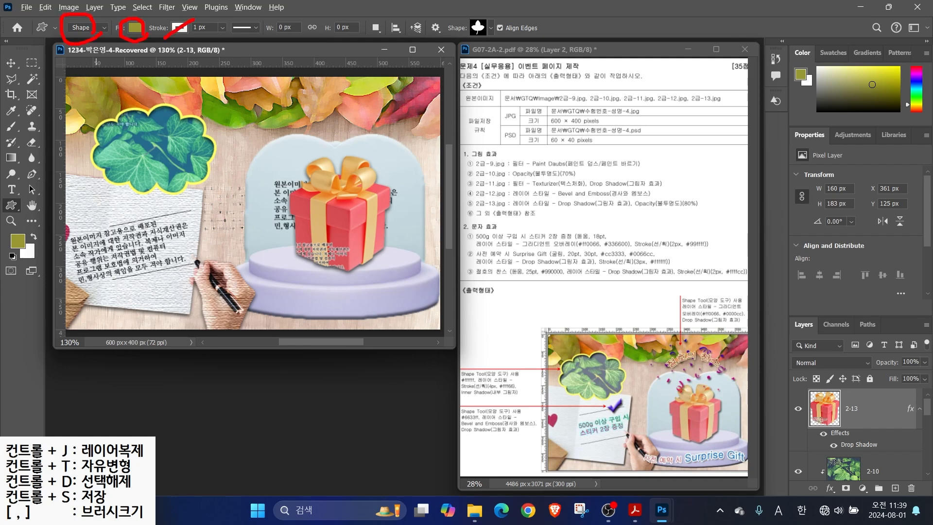
Expand the Legacy Default Shapes folders in the custom shape picker to find the check mark
{"action": "left_click_drag", "start_coordinate": [508, 29], "coordinate": [497, 16]}
{"action": "key", "text": "Escape"}
{"action": "left_click", "coordinate": [491, 29]}
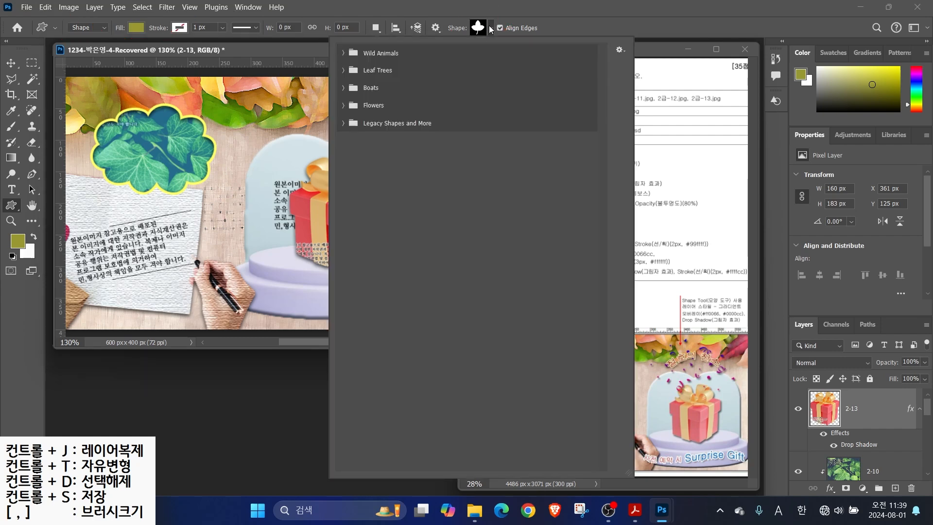
{"action": "left_click", "coordinate": [344, 123]}
{"action": "left_click", "coordinate": [356, 157]}
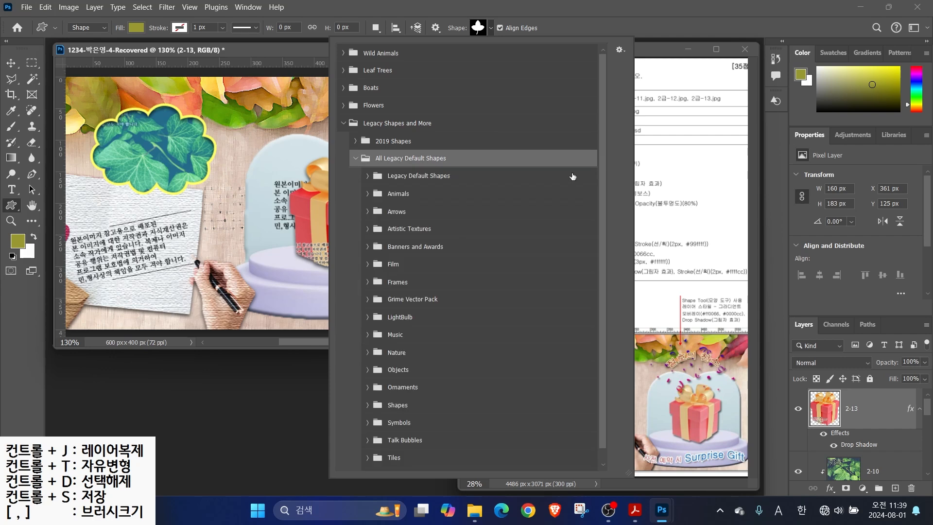
{"action": "scroll", "coordinate": [467, 307], "scroll_direction": "down", "scroll_amount": 1}
{"action": "left_click", "coordinate": [368, 443]}
{"action": "left_click", "coordinate": [368, 427]}
{"action": "left_click", "coordinate": [368, 392]}
{"action": "left_click", "coordinate": [368, 374]}
{"action": "left_click", "coordinate": [368, 356]}
{"action": "left_click", "coordinate": [368, 339]}
{"action": "left_click", "coordinate": [368, 321]}
{"action": "left_click", "coordinate": [368, 303]}
{"action": "left_click", "coordinate": [368, 285]}
{"action": "left_click", "coordinate": [368, 268]}
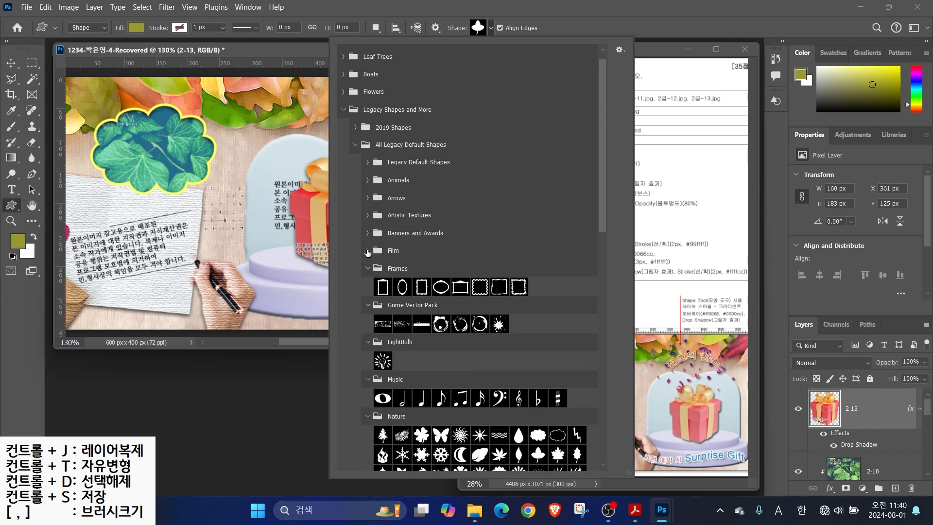
{"action": "left_click", "coordinate": [368, 250]}
{"action": "left_click", "coordinate": [368, 233]}
{"action": "left_click", "coordinate": [368, 215]}
{"action": "left_click", "coordinate": [368, 198]}
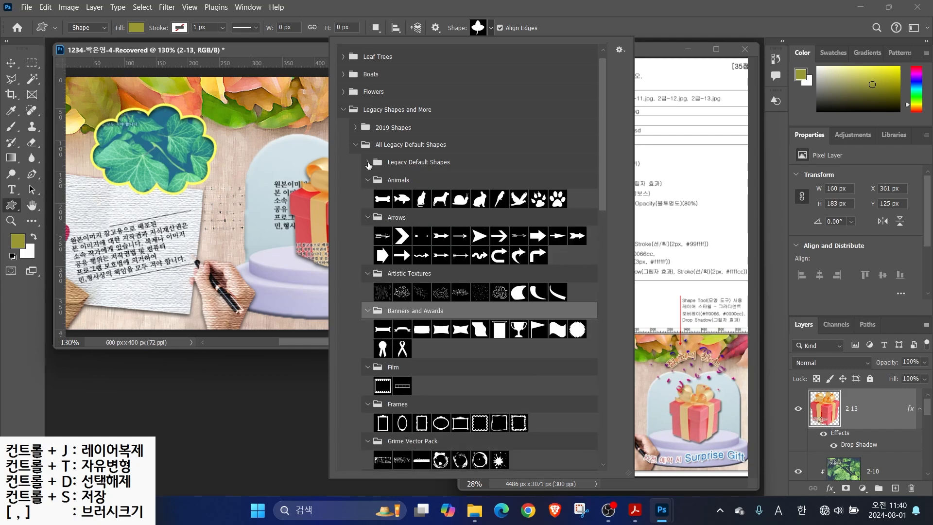
{"action": "left_click", "coordinate": [368, 180]}
{"action": "left_click", "coordinate": [368, 162]}
{"action": "scroll", "coordinate": [604, 212], "scroll_direction": "down", "scroll_amount": 2}
{"action": "scroll", "coordinate": [601, 340], "scroll_direction": "down", "scroll_amount": 10}
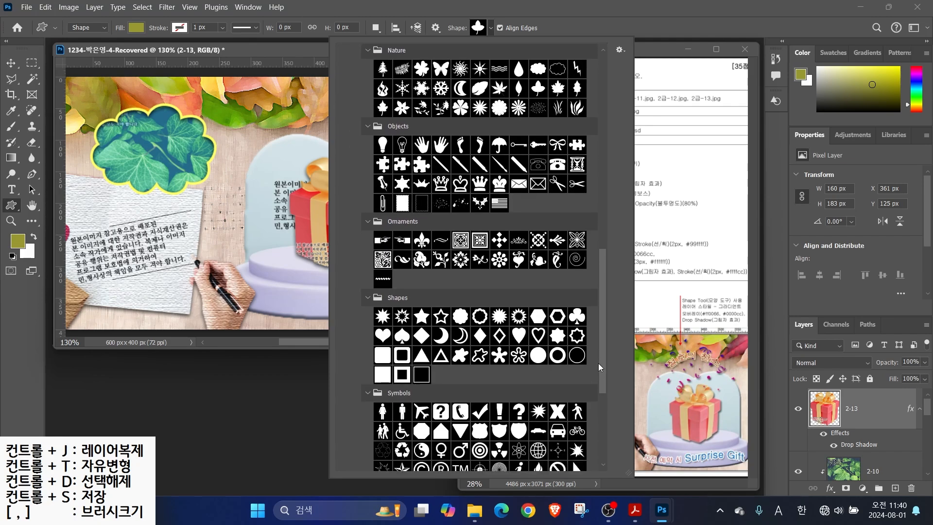
Draw the check mark shape on the note paper and fill it with #6633ff
{"action": "left_click", "coordinate": [479, 318]}
{"action": "key", "text": "Return"}
{"action": "left_click_drag", "start_coordinate": [162, 199], "coordinate": [198, 226]}
{"action": "double_click", "coordinate": [826, 408]}
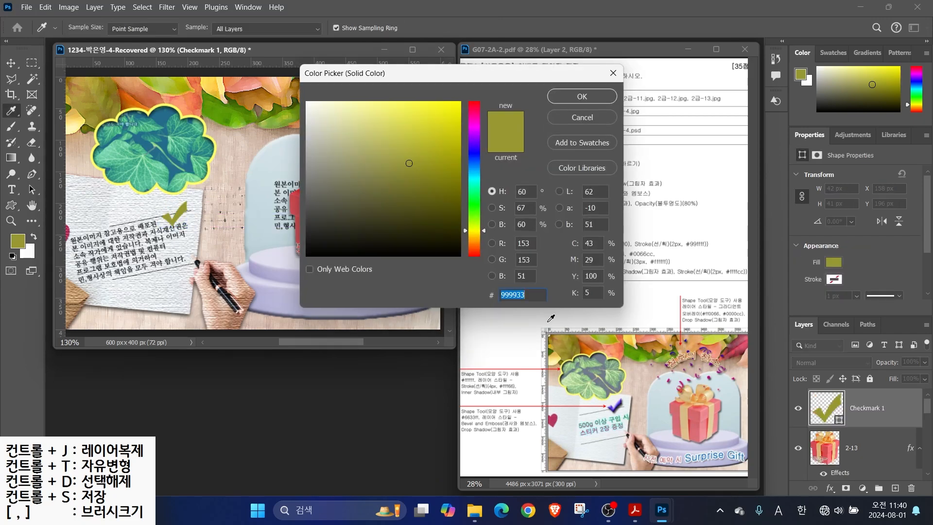
{"action": "type", "text": "6633ff"}
{"action": "key", "text": "Return"}
Give the check mark Bevel & Emboss and Drop Shadow effects
{"action": "left_click", "coordinate": [830, 488]}
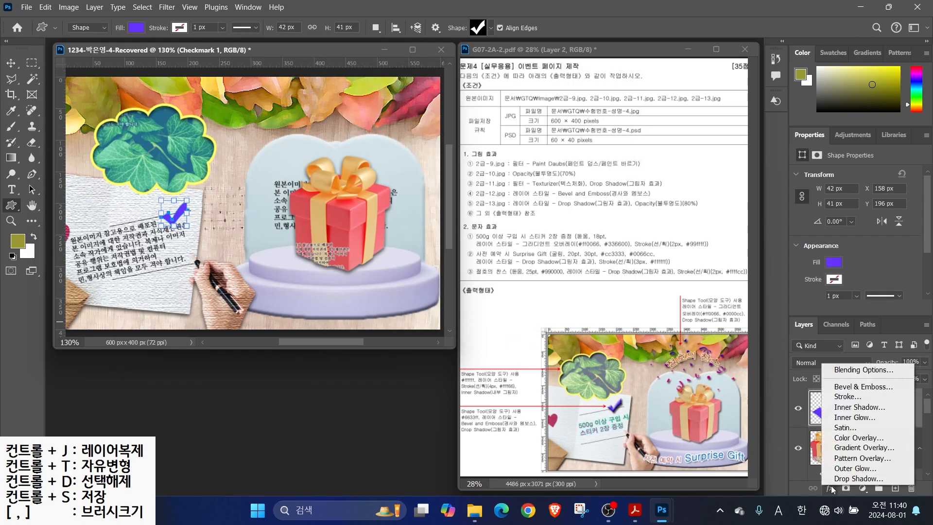
{"action": "left_click", "coordinate": [835, 387]}
{"action": "left_click", "coordinate": [414, 299]}
{"action": "left_click", "coordinate": [814, 77]}
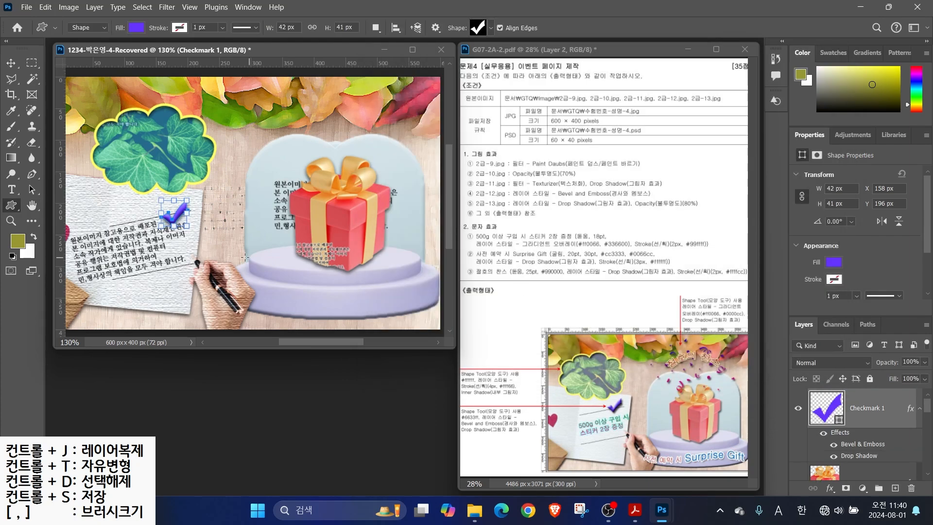
{"action": "left_click", "coordinate": [491, 28]}
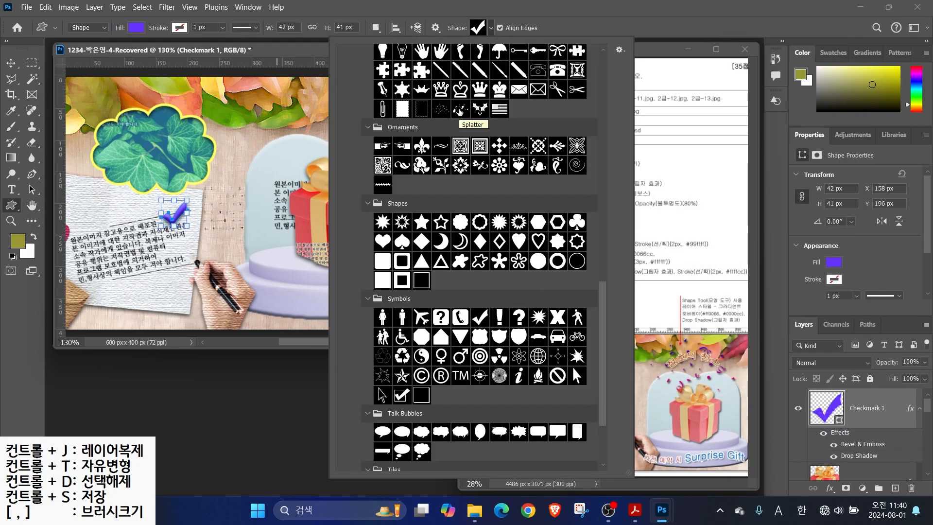
Draw a scattered confetti shape over the right side around the gift, keeping its fill colour
{"action": "double_click", "coordinate": [435, 109]}
{"action": "left_click_drag", "start_coordinate": [258, 98], "coordinate": [417, 200]}
{"action": "double_click", "coordinate": [826, 414]}
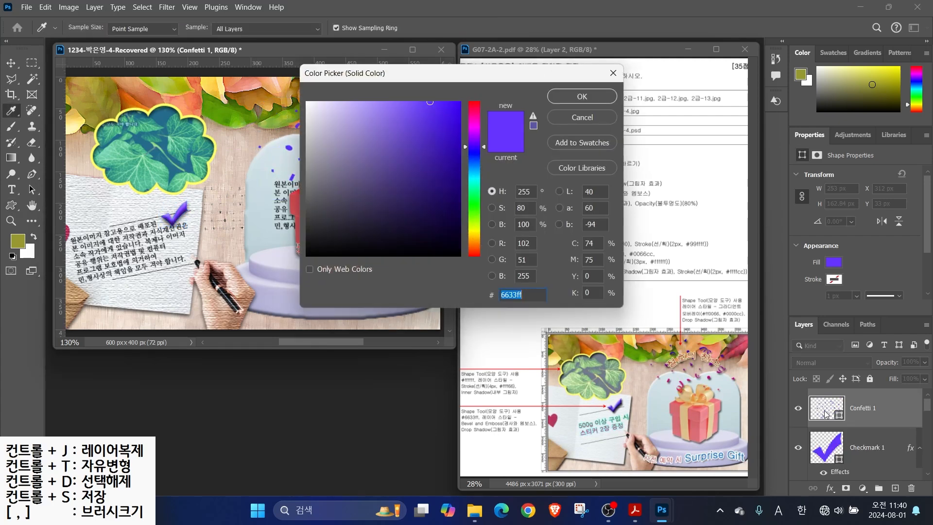
{"action": "left_click", "coordinate": [568, 96]}
Give the confetti a gradient overlay from pink #ff0066 to blue #0000cc
{"action": "left_click", "coordinate": [830, 488]}
{"action": "left_click", "coordinate": [839, 454]}
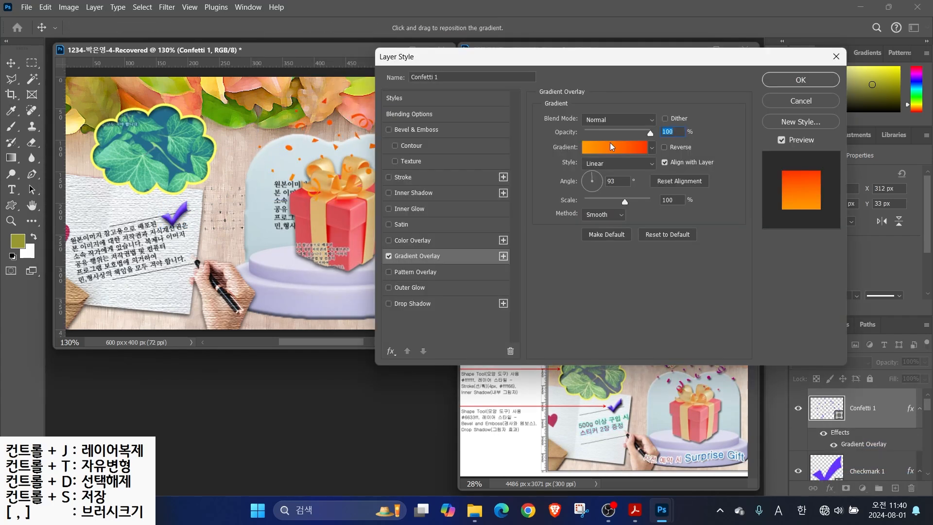
{"action": "left_click", "coordinate": [632, 147]}
{"action": "left_click", "coordinate": [338, 276]}
{"action": "left_click", "coordinate": [394, 327]}
{"action": "type", "text": "ff0066"}
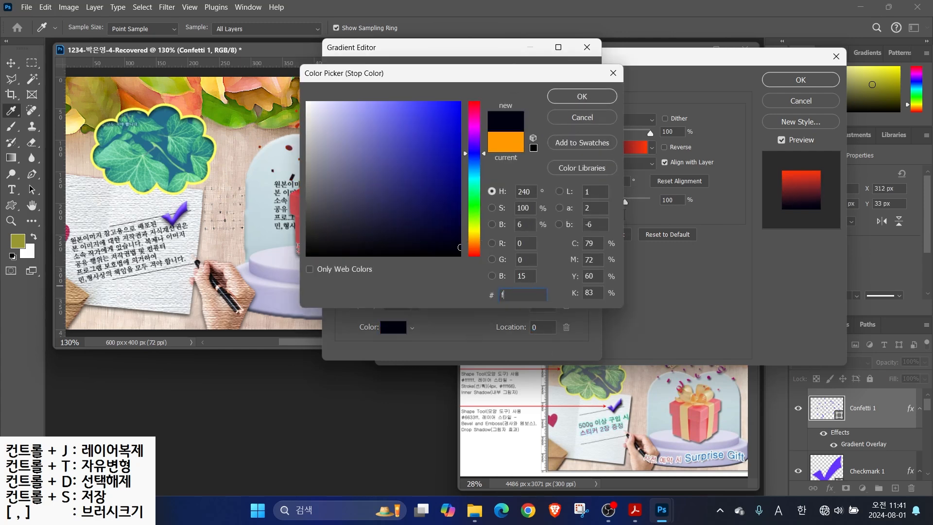
{"action": "key", "text": "Return"}
{"action": "double_click", "coordinate": [583, 275]}
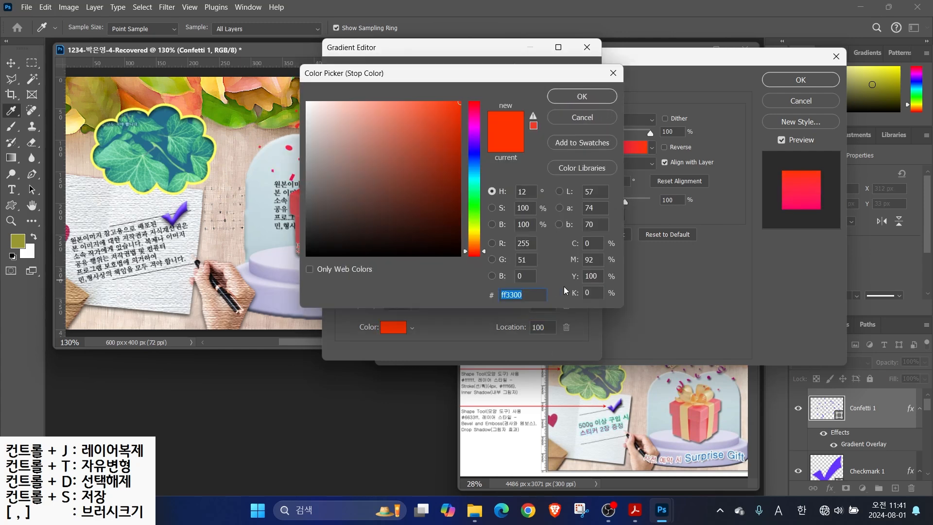
{"action": "type", "text": "0000cc"}
{"action": "key", "text": "Return"}
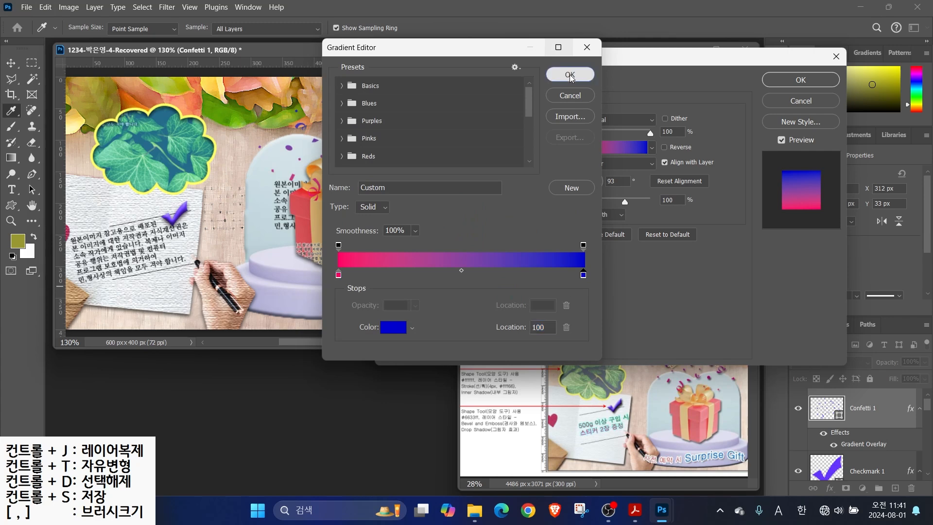
{"action": "left_click", "coordinate": [570, 75]}
Add a drop shadow to the confetti and move it up above the gift
{"action": "left_click", "coordinate": [411, 304]}
{"action": "left_click", "coordinate": [801, 80]}
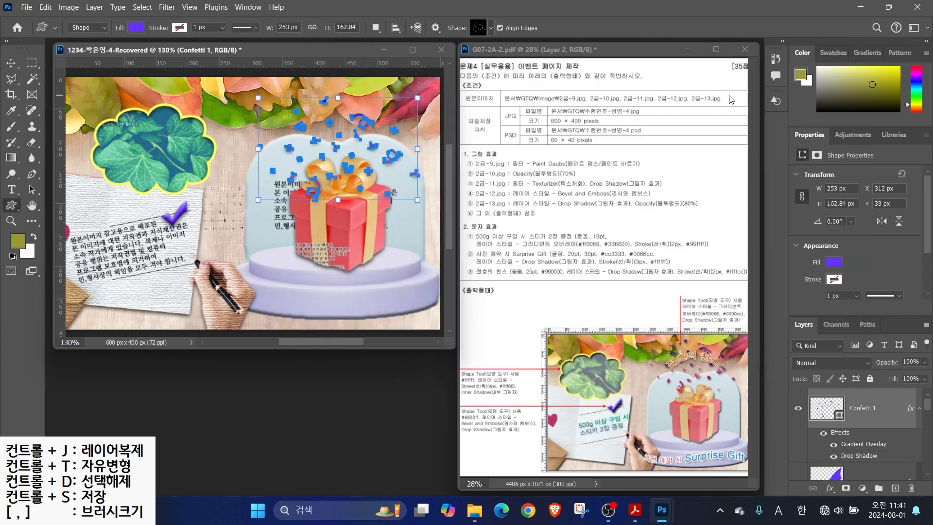
{"action": "left_click_drag", "start_coordinate": [335, 172], "coordinate": [337, 156]}
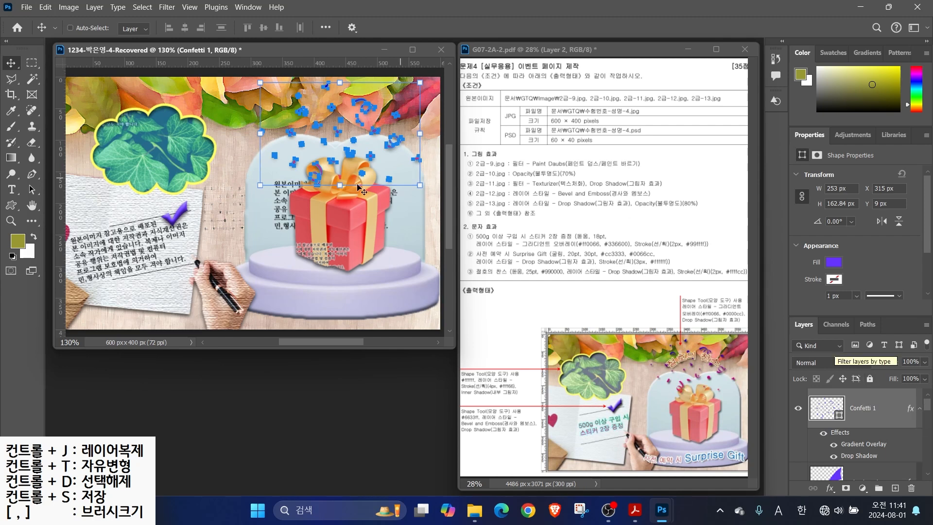
Add the two-line text '500g 이상 구입 시' / '스티커 2장 증정' on the canvas
{"action": "left_click", "coordinate": [8, 193]}
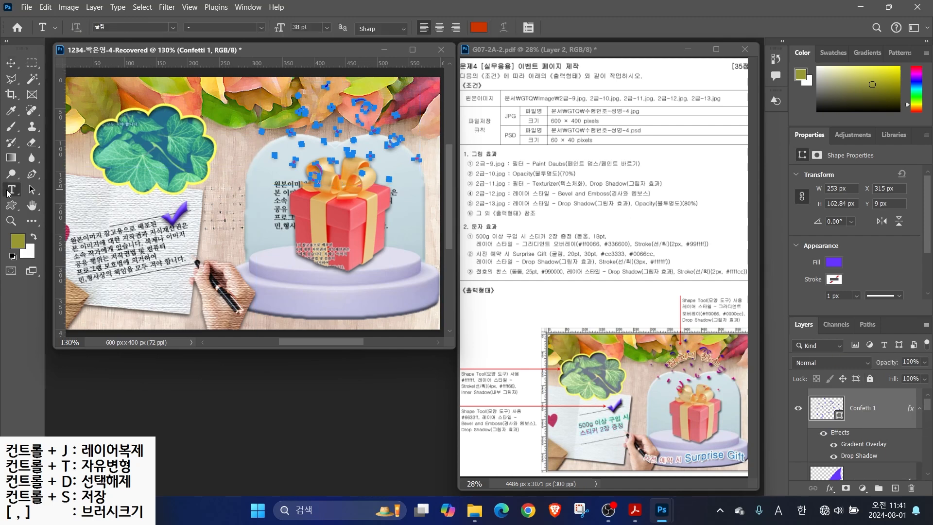
{"action": "left_click", "coordinate": [175, 154]}
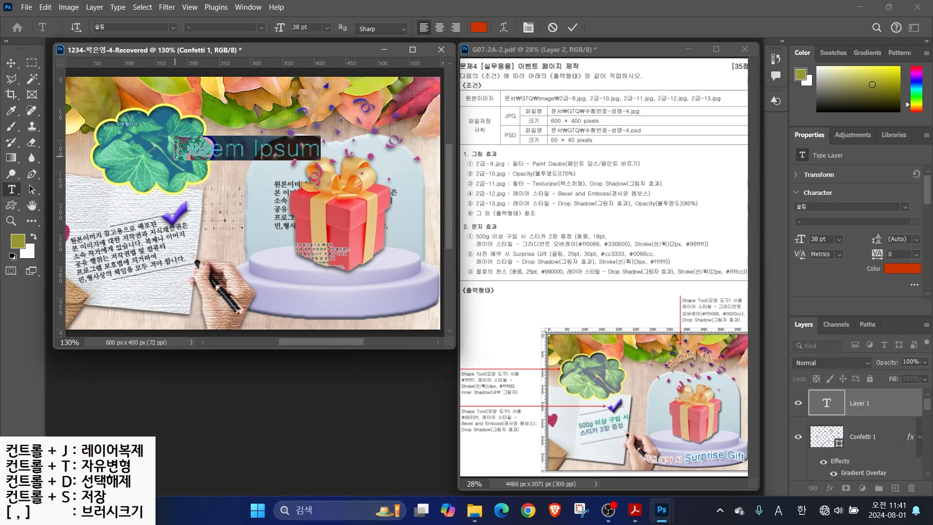
{"action": "type", "text": "500g 이상 구입"}
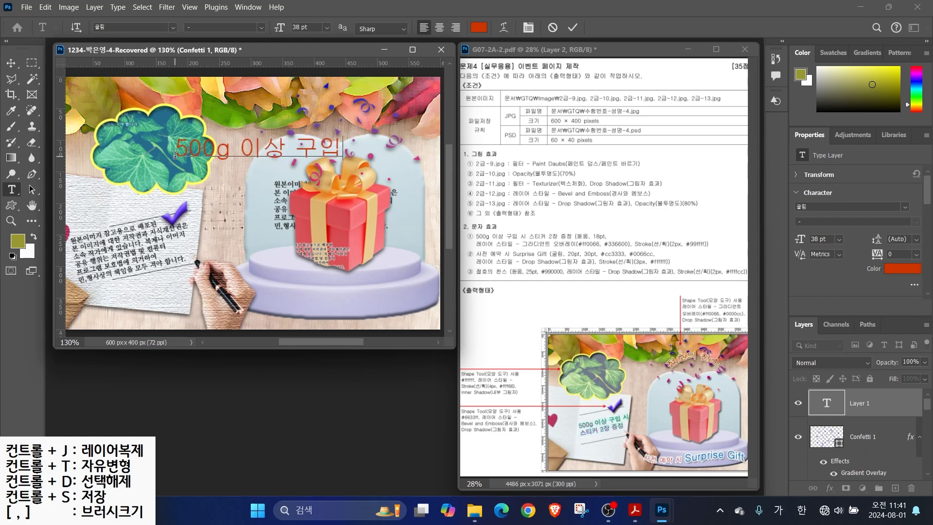
{"action": "type", "text": " 시"}
{"action": "key", "text": "Return"}
{"action": "type", "text": "스티커 2장 증정"}
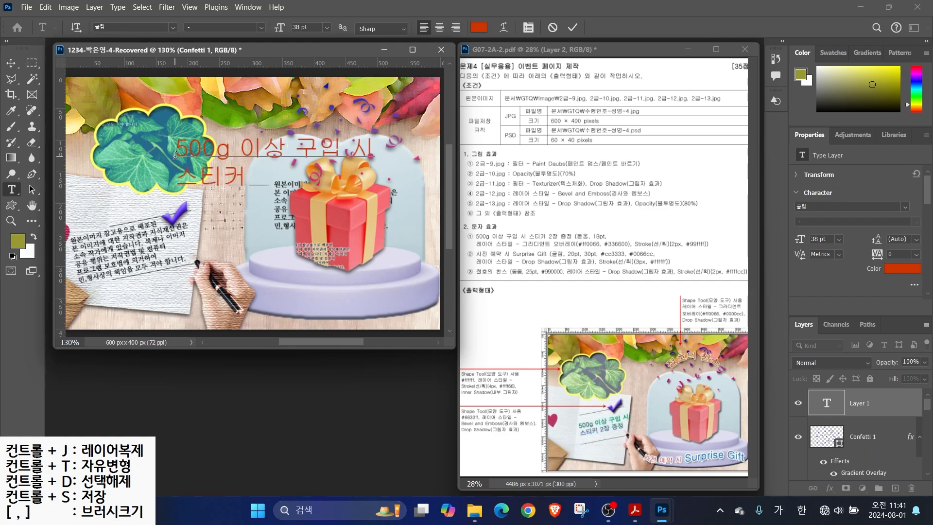
{"action": "key", "text": "ctrl+Return"}
Set the text font to 돋움 at 18 pt
{"action": "left_click", "coordinate": [172, 28]}
{"action": "left_click", "coordinate": [230, 109]}
{"action": "left_click", "coordinate": [327, 28]}
{"action": "left_click", "coordinate": [315, 137]}
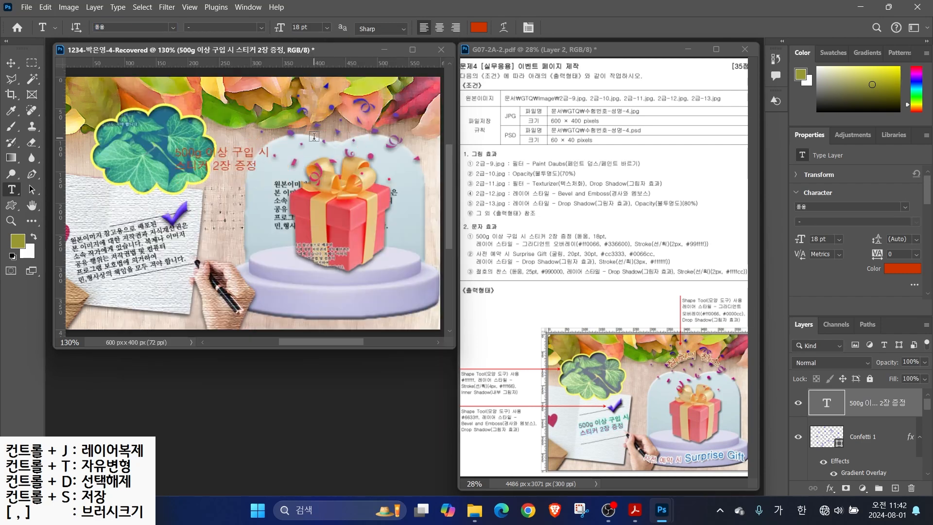
Give the text a gradient overlay from pink #ff0066 to dark green #336600
{"action": "left_click", "coordinate": [830, 488]}
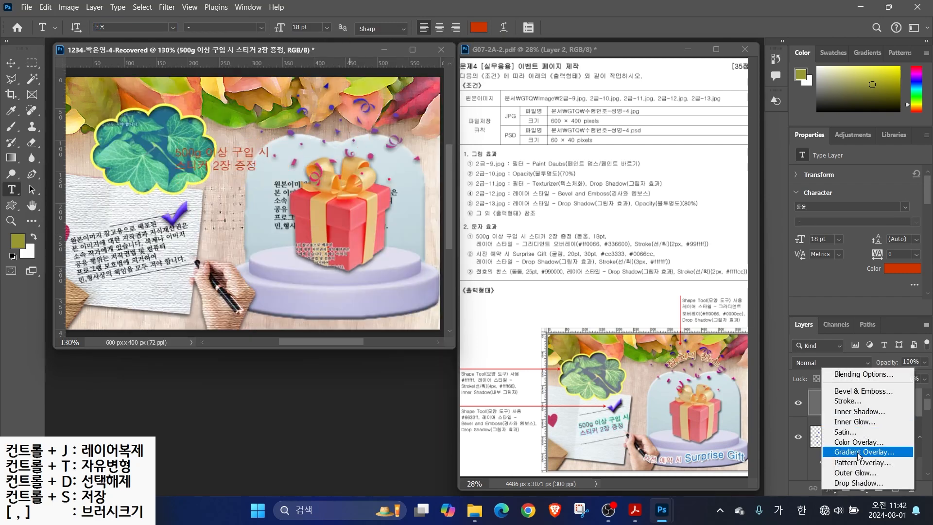
{"action": "left_click", "coordinate": [829, 432]}
{"action": "left_click", "coordinate": [606, 143]}
{"action": "double_click", "coordinate": [340, 274]}
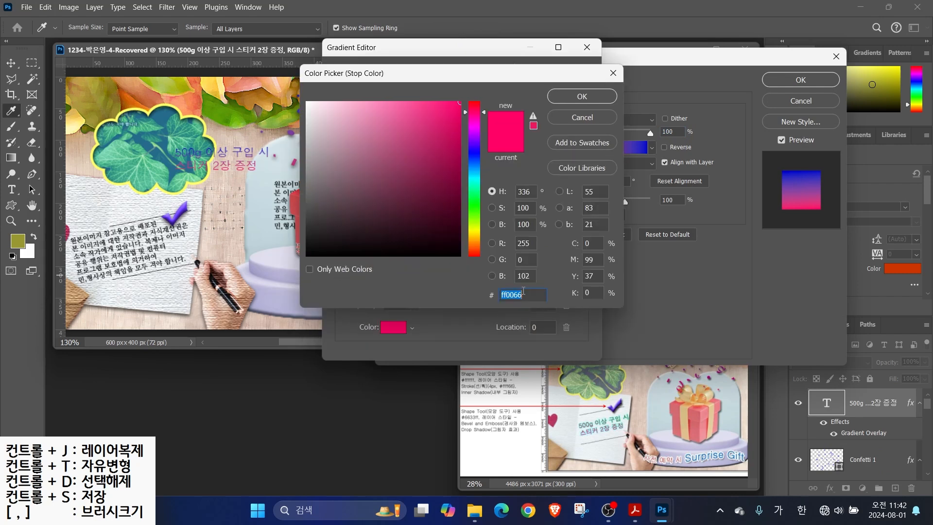
{"action": "type", "text": "f06"}
{"action": "key", "text": "Return"}
{"action": "left_click", "coordinate": [584, 275]}
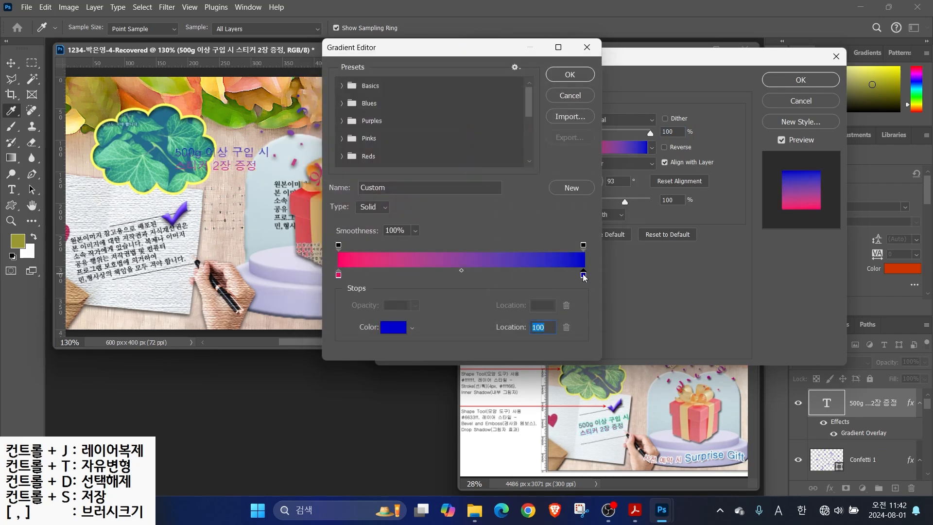
{"action": "left_click", "coordinate": [393, 332]}
{"action": "type", "text": "360"}
{"action": "key", "text": "Return"}
{"action": "left_click", "coordinate": [563, 77]}
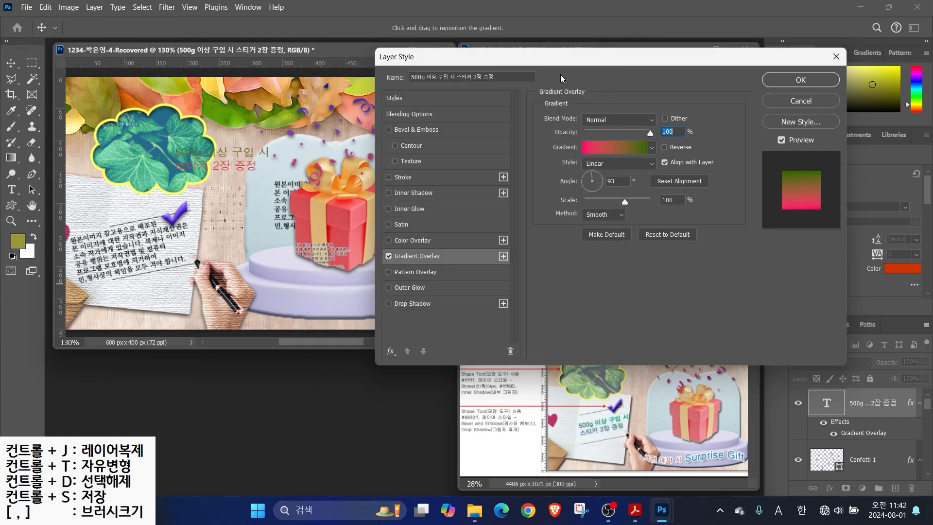
Add a light cyan #99ffff stroke to the text and apply the layer style
{"action": "left_click", "coordinate": [407, 179]}
{"action": "left_click", "coordinate": [567, 205]}
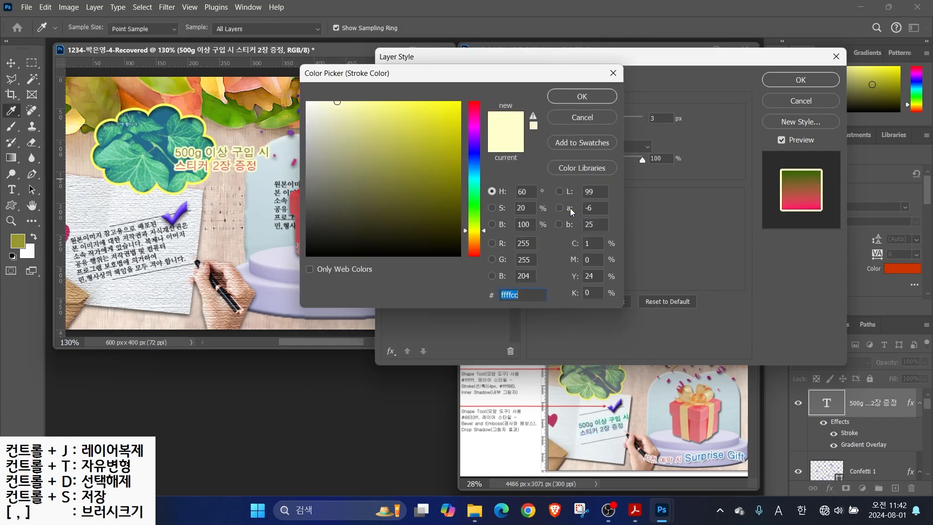
{"action": "type", "text": "9ff"}
{"action": "key", "text": "Return"}
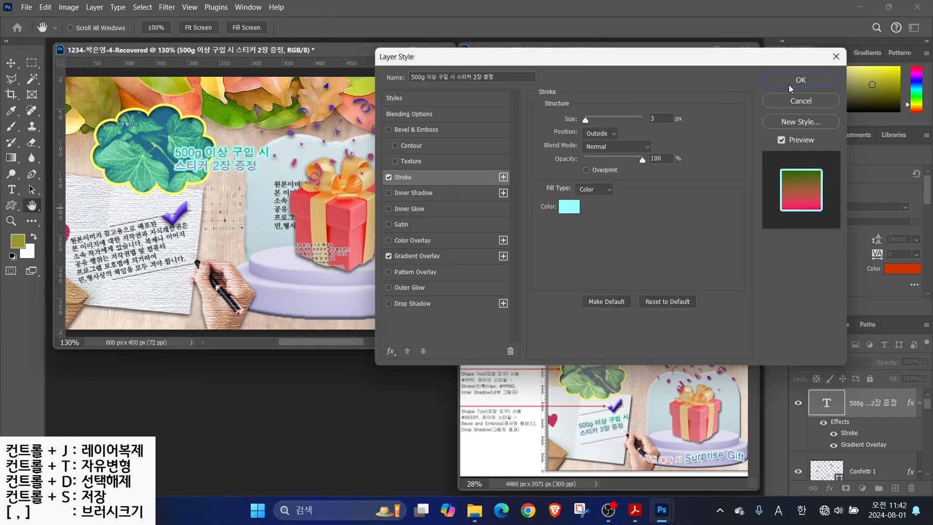
{"action": "left_click", "coordinate": [789, 85]}
Move the text onto the note paper at lower left and tilt it about -14°
{"action": "key", "text": "v"}
{"action": "left_click_drag", "start_coordinate": [198, 160], "coordinate": [138, 248]}
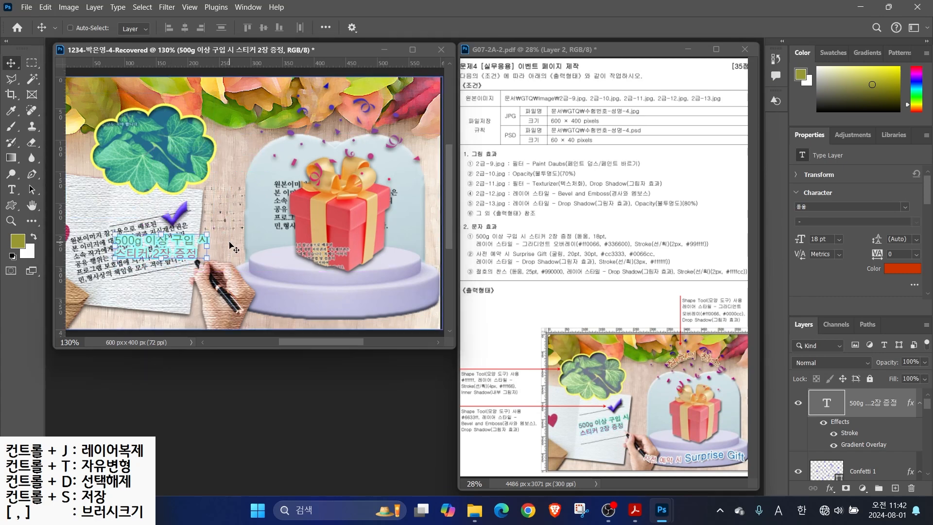
{"action": "key", "text": "ctrl+t"}
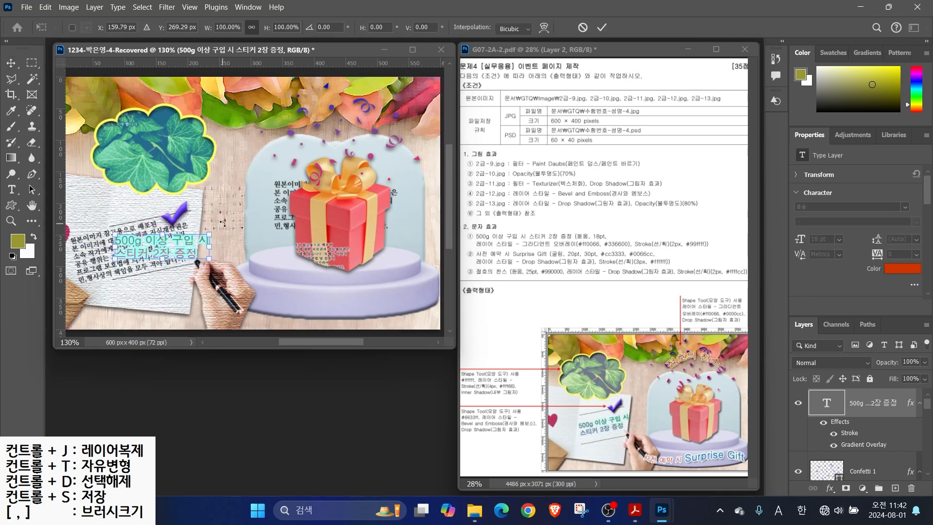
{"action": "left_click_drag", "start_coordinate": [225, 228], "coordinate": [224, 217]}
{"action": "left_click_drag", "start_coordinate": [159, 257], "coordinate": [137, 258]}
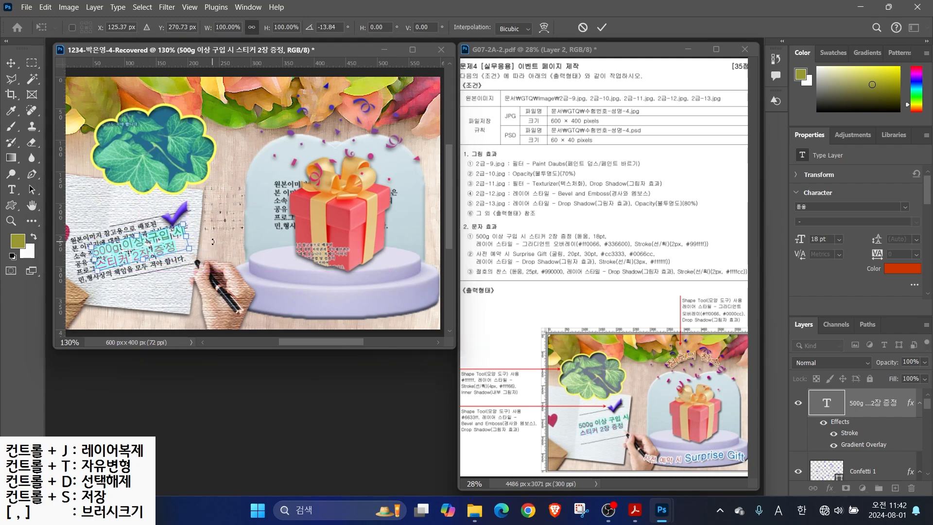
{"action": "key", "text": "Return"}
Add the text line '사전 예약 시 Suprise Gift' above the gift
{"action": "left_click", "coordinate": [12, 189]}
{"action": "left_click", "coordinate": [239, 195]}
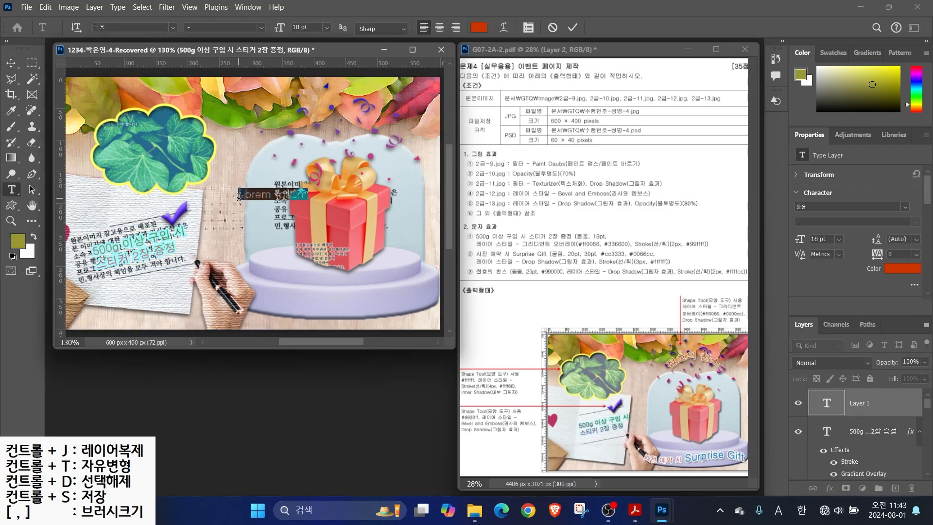
{"action": "key", "text": "BackSpace"}
{"action": "type", "text": "사전 예약"}
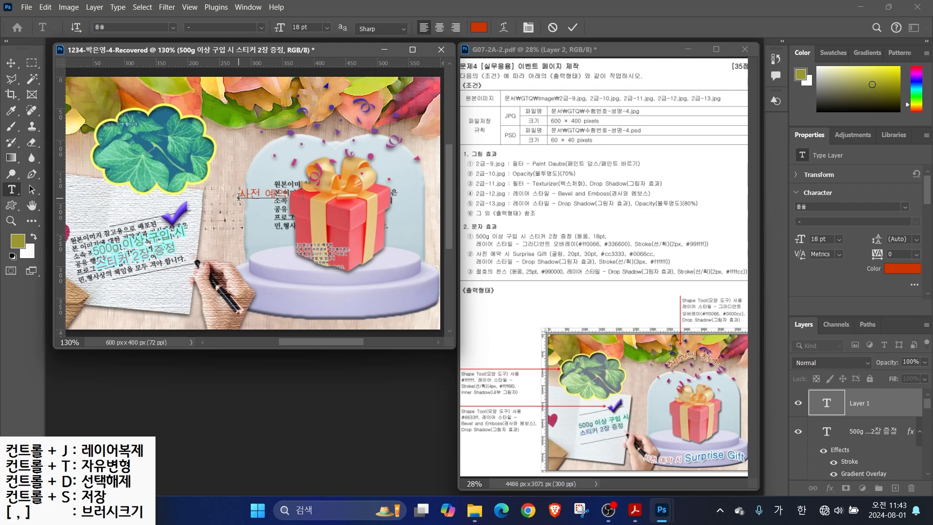
{"action": "type", "text": " 시 Suprise Gift"}
{"action": "key", "text": "ctrl+Return"}
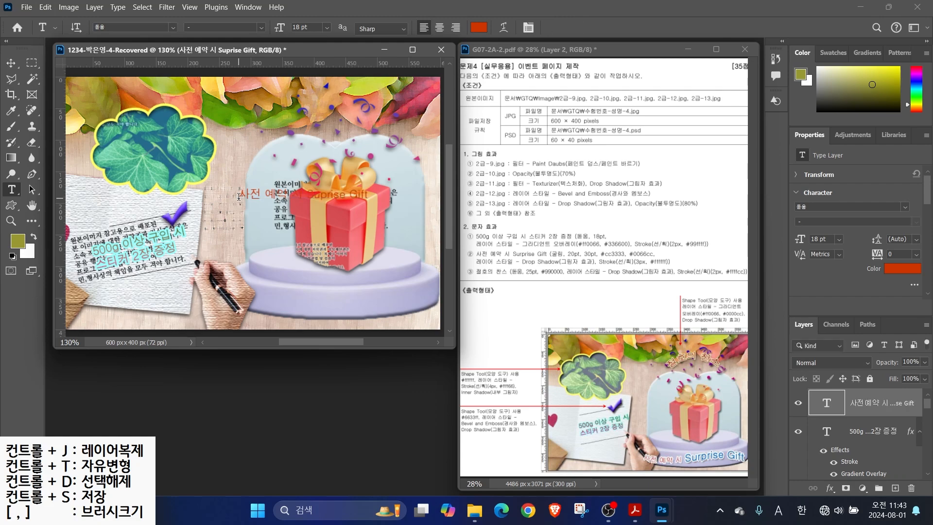
Set the text to 굴림 20 pt, with 'Suprise Gift' enlarged to 30 pt
{"action": "left_click", "coordinate": [172, 27]}
{"action": "left_click", "coordinate": [161, 67]}
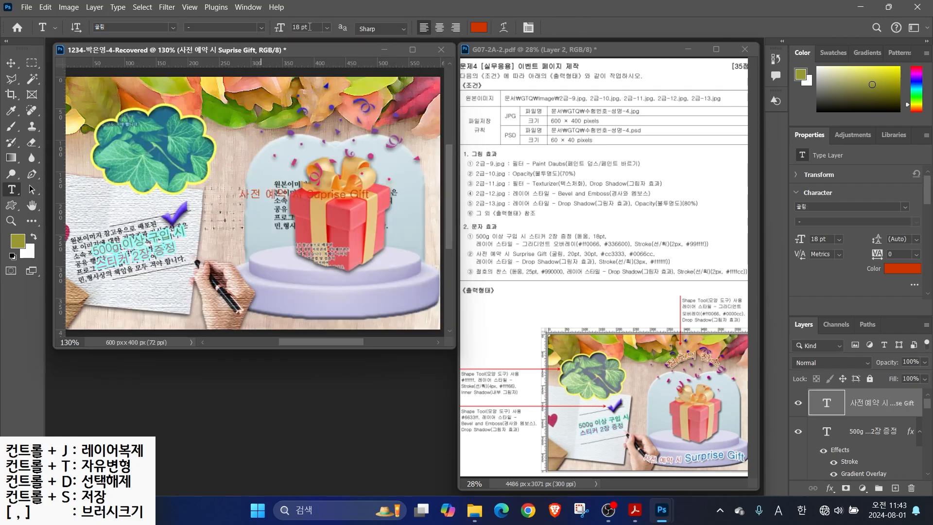
{"action": "key", "text": "Return"}
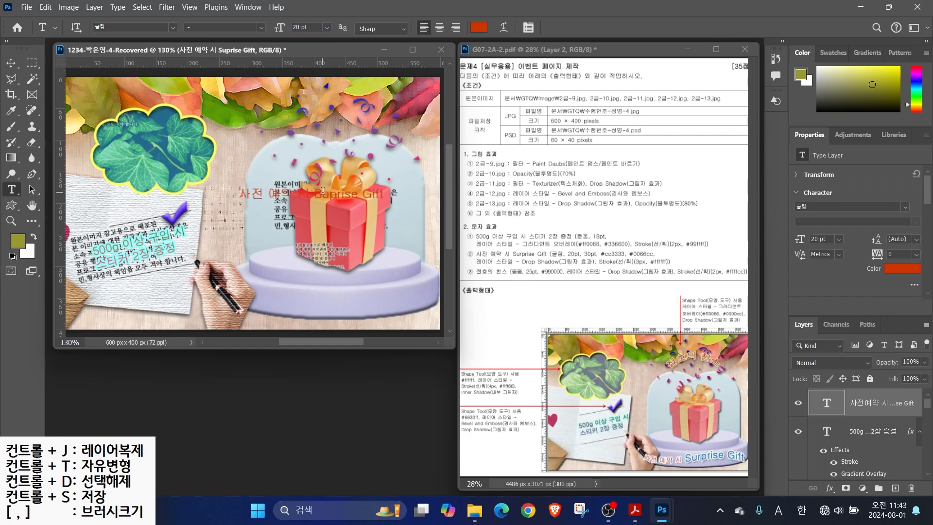
{"action": "left_click_drag", "start_coordinate": [316, 194], "coordinate": [384, 194]}
{"action": "double_click", "coordinate": [311, 27]}
{"action": "type", "text": "30"}
{"action": "key", "text": "Return"}
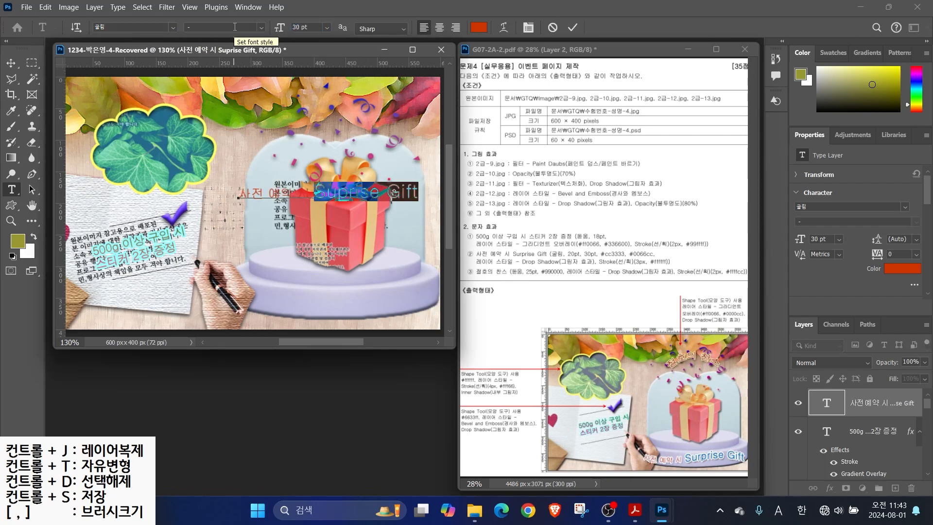
Colour 'Suprise Gift' blue #0066cc and '사전 예약' red #cc3333
{"action": "left_click", "coordinate": [479, 28]}
{"action": "double_click", "coordinate": [523, 294]}
{"action": "type", "text": "06"}
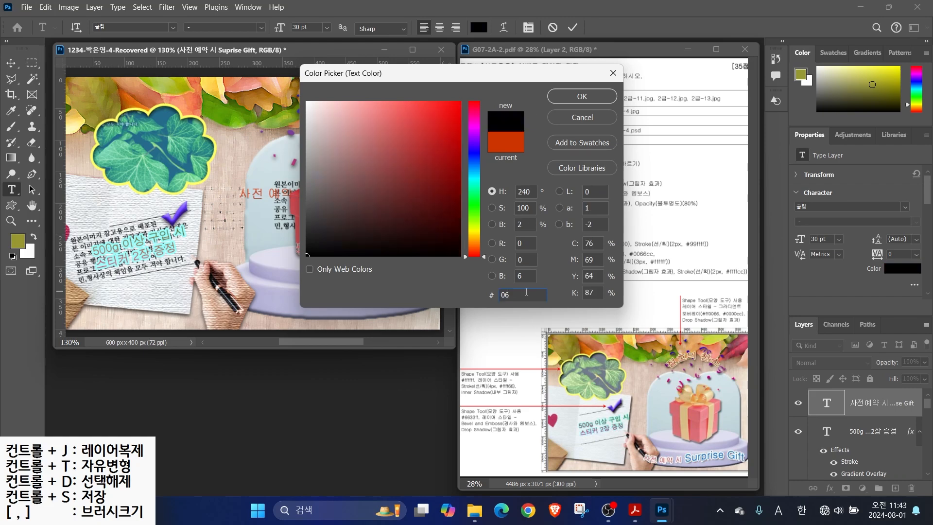
{"action": "type", "text": "c"}
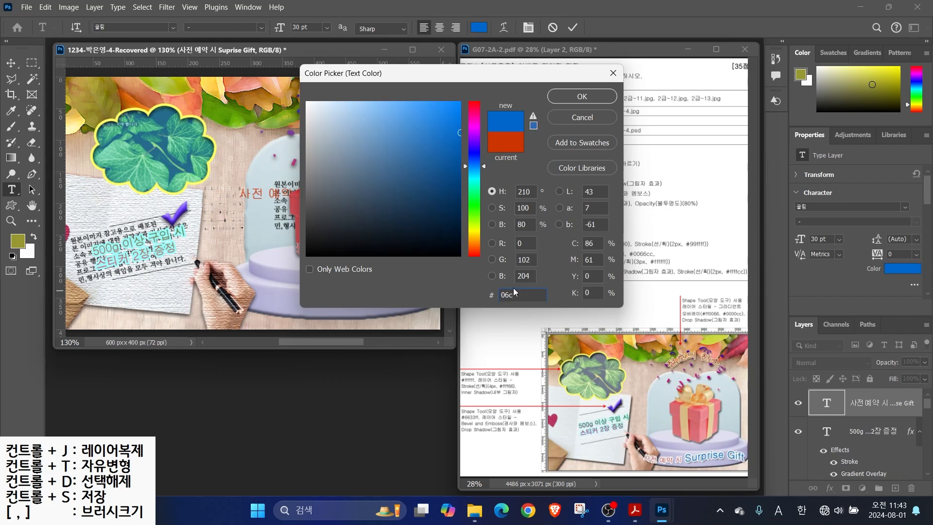
{"action": "left_click", "coordinate": [582, 99]}
{"action": "left_click_drag", "start_coordinate": [239, 193], "coordinate": [315, 197]}
{"action": "left_click", "coordinate": [478, 28]}
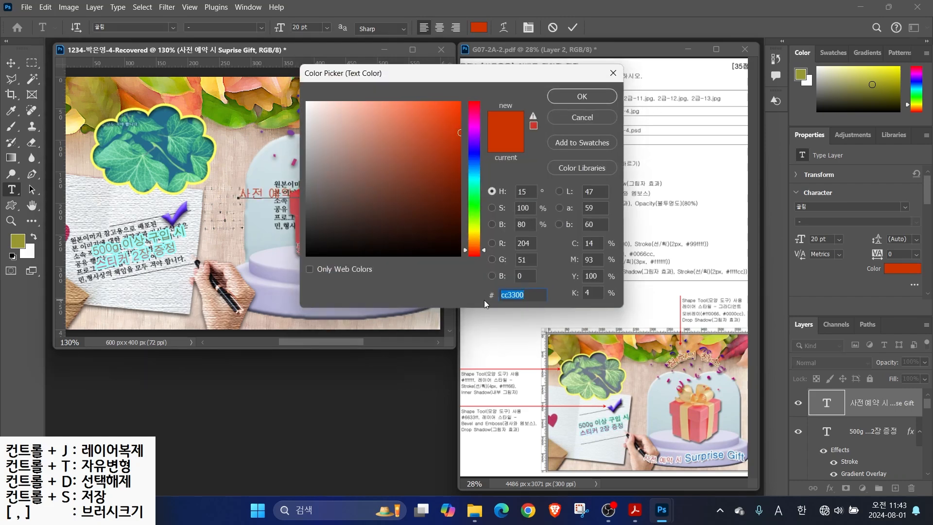
{"action": "type", "text": "c33"}
{"action": "key", "text": "Return"}
{"action": "left_click", "coordinate": [572, 27]}
Give the text a white #ffffff stroke and a drop shadow
{"action": "left_click", "coordinate": [830, 487]}
{"action": "left_click", "coordinate": [832, 403]}
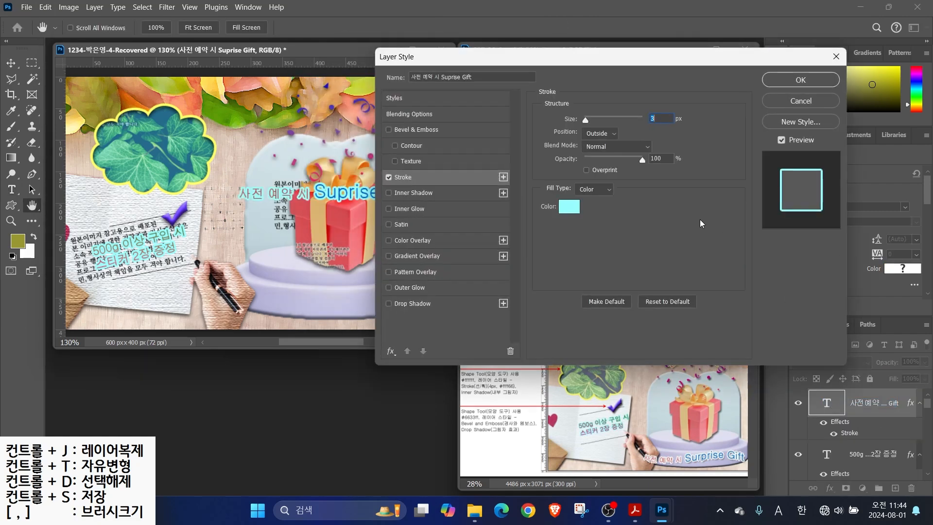
{"action": "left_click", "coordinate": [568, 207]}
{"action": "type", "text": "fff"}
{"action": "left_click", "coordinate": [582, 97]}
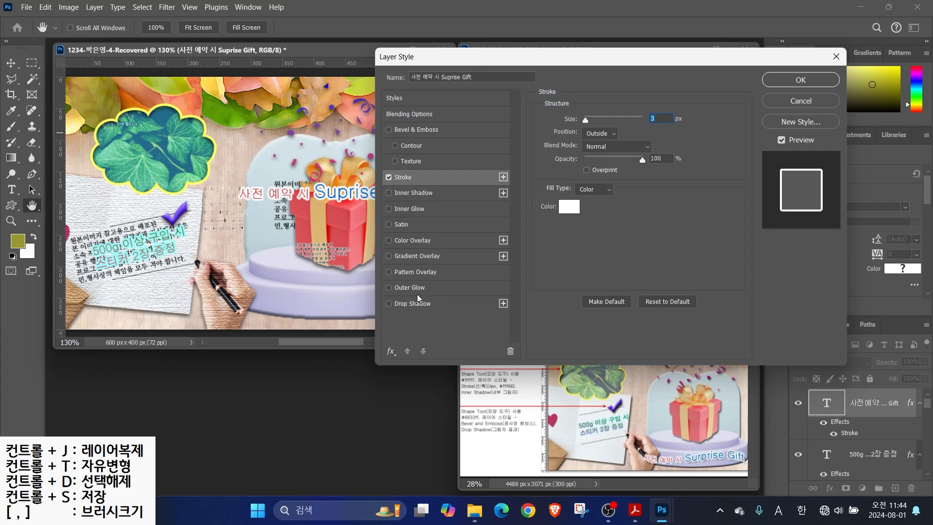
{"action": "left_click", "coordinate": [412, 303]}
{"action": "key", "text": "Return"}
Warp the text with the Flag style, bent the opposite way
{"action": "left_click", "coordinate": [506, 28]}
{"action": "left_click", "coordinate": [459, 121]}
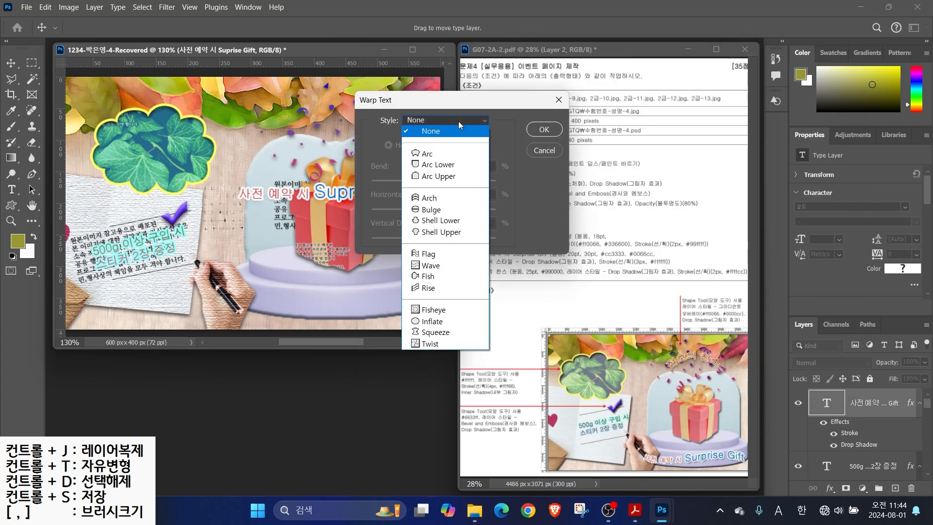
{"action": "left_click", "coordinate": [421, 255]}
{"action": "left_click_drag", "start_coordinate": [432, 181], "coordinate": [416, 181]}
{"action": "key", "text": "Return"}
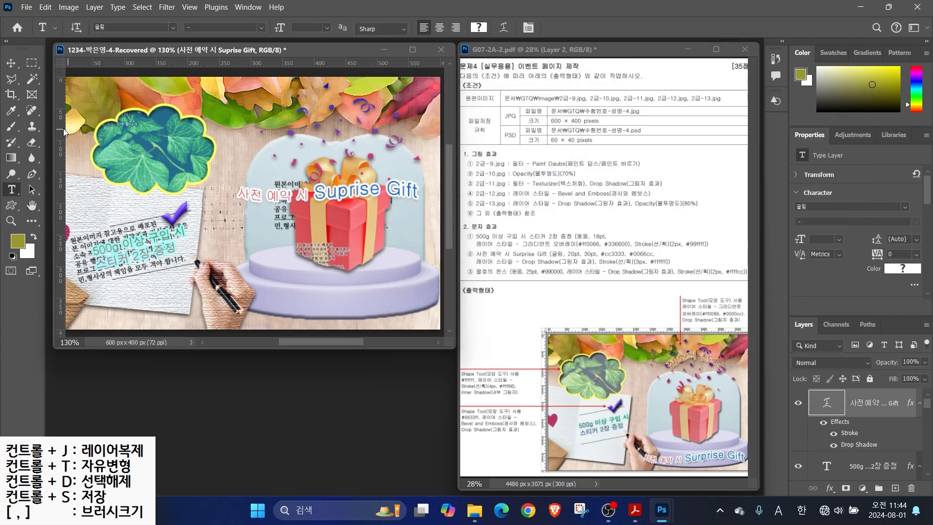
Move the warped text to the canvas bottom and start a new text layer above the gift dome
{"action": "key", "text": "v"}
{"action": "left_click_drag", "start_coordinate": [342, 193], "coordinate": [345, 298]}
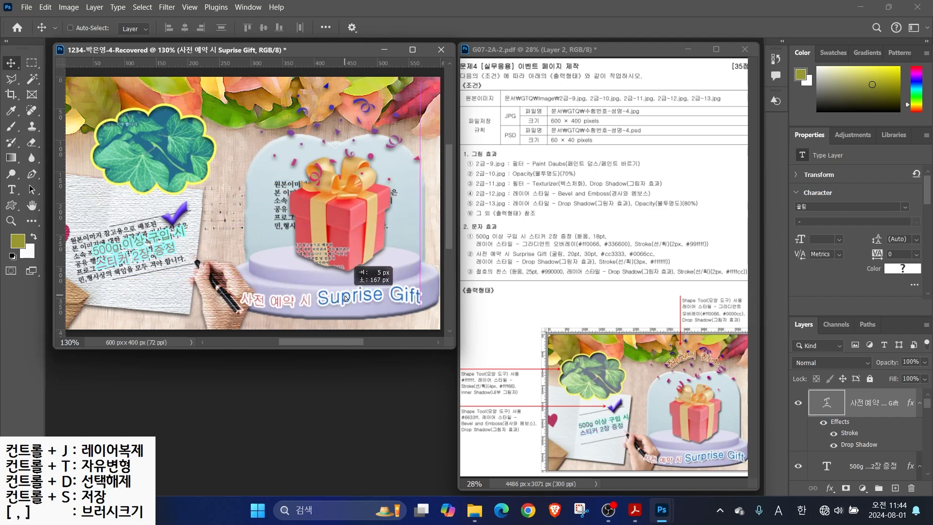
{"action": "key", "text": "t"}
{"action": "left_click", "coordinate": [257, 157]}
Type the title 절호의 찬스 in 돋움 25 pt with colour #990000
{"action": "key", "text": "Hangul"}
{"action": "type", "text": "절호ㅇ"}
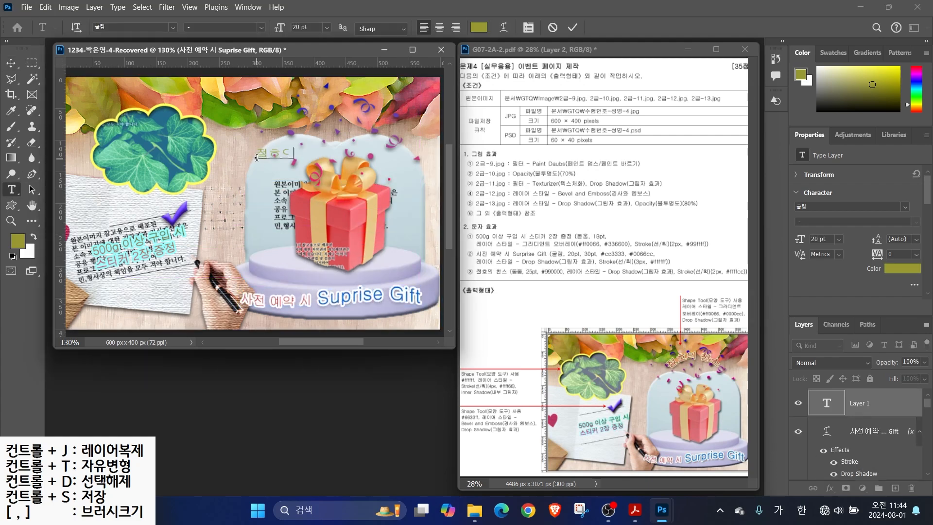
{"action": "key", "text": "ctrl+Return"}
{"action": "left_click", "coordinate": [172, 26]}
{"action": "left_click", "coordinate": [226, 95]}
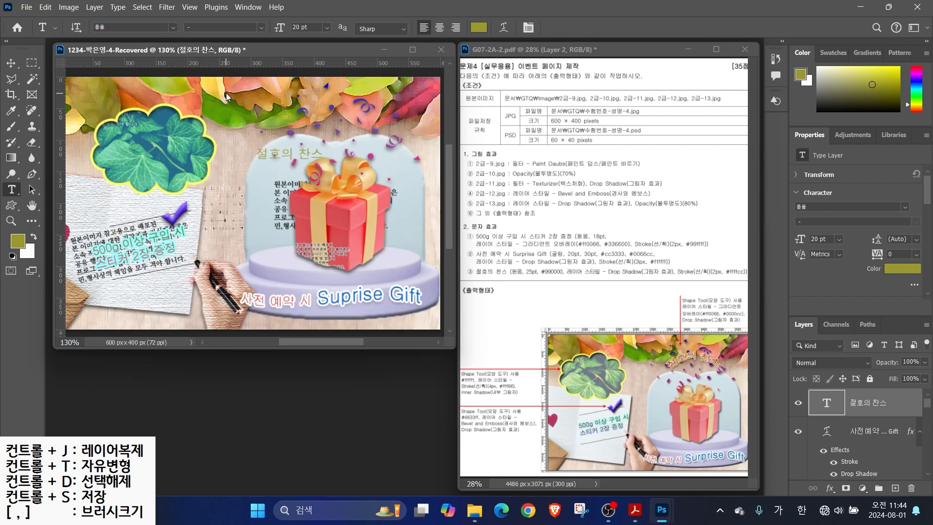
{"action": "type", "text": "25"}
{"action": "key", "text": "Return"}
{"action": "left_click", "coordinate": [478, 28]}
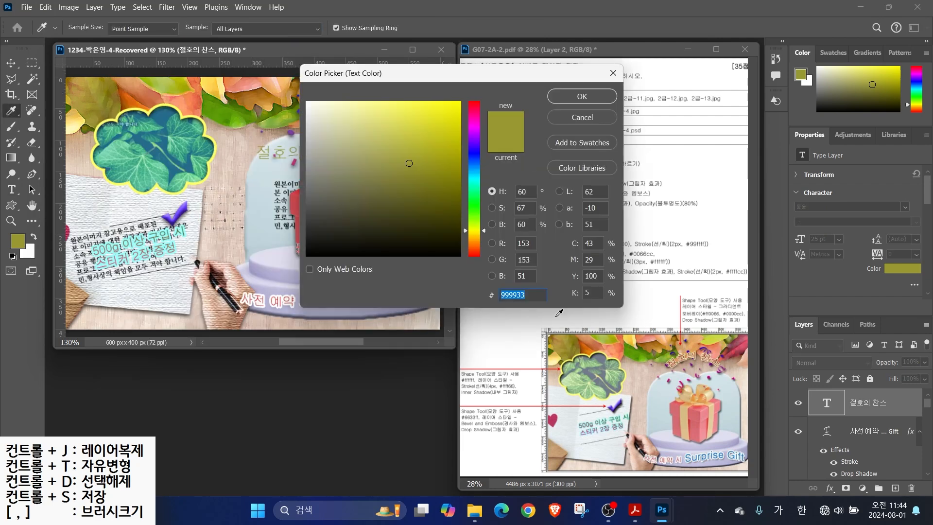
{"action": "type", "text": "990000"}
{"action": "key", "text": "Return"}
Give the title a drop shadow and a pale yellow #ffffcc stroke
{"action": "left_click", "coordinate": [830, 488]}
{"action": "left_click", "coordinate": [836, 482]}
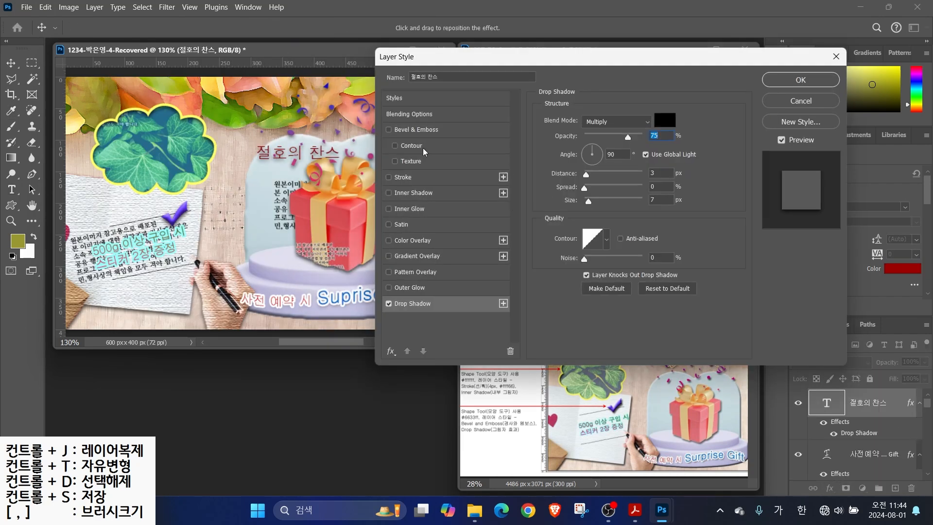
{"action": "left_click", "coordinate": [403, 178]}
{"action": "left_click", "coordinate": [580, 204]}
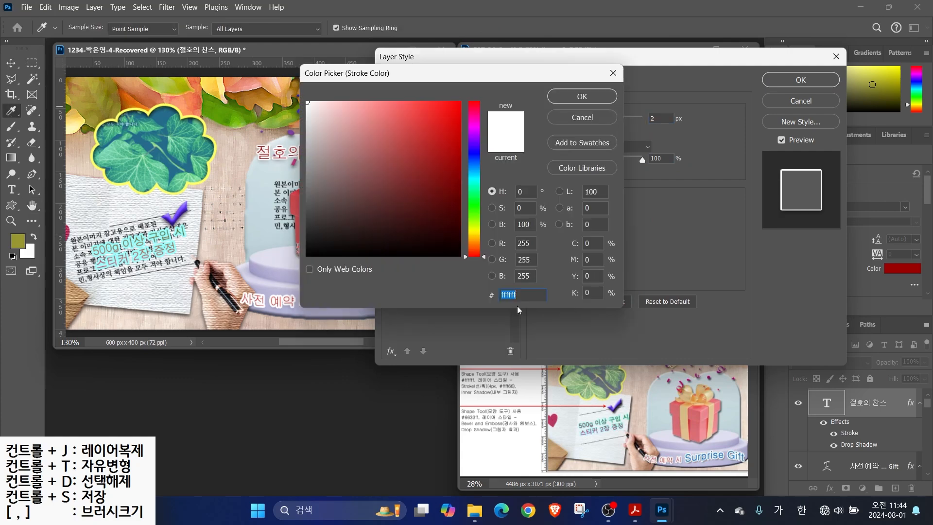
{"action": "type", "text": "ffffcc"}
{"action": "key", "text": "Return"}
{"action": "left_click", "coordinate": [803, 80]}
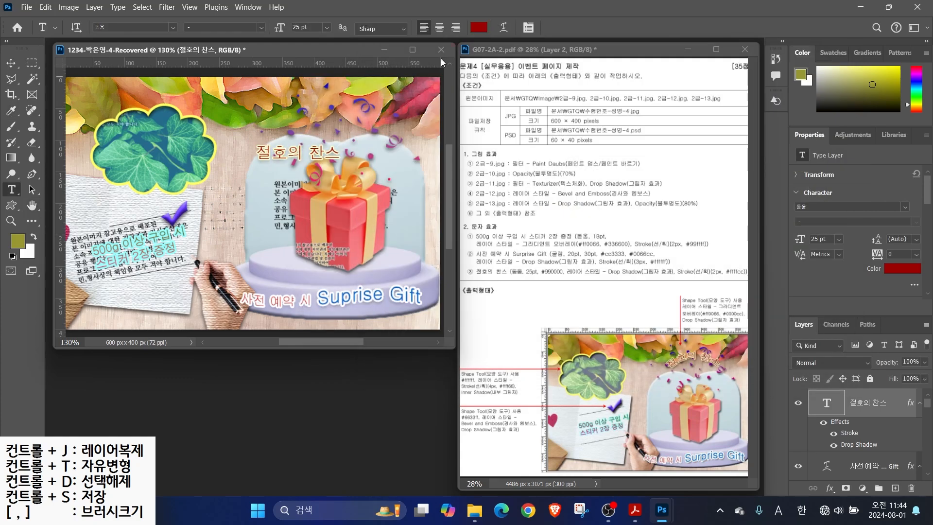
Warp the title with the Arc style
{"action": "left_click", "coordinate": [504, 28]}
{"action": "left_click", "coordinate": [466, 120]}
{"action": "left_click", "coordinate": [469, 152]}
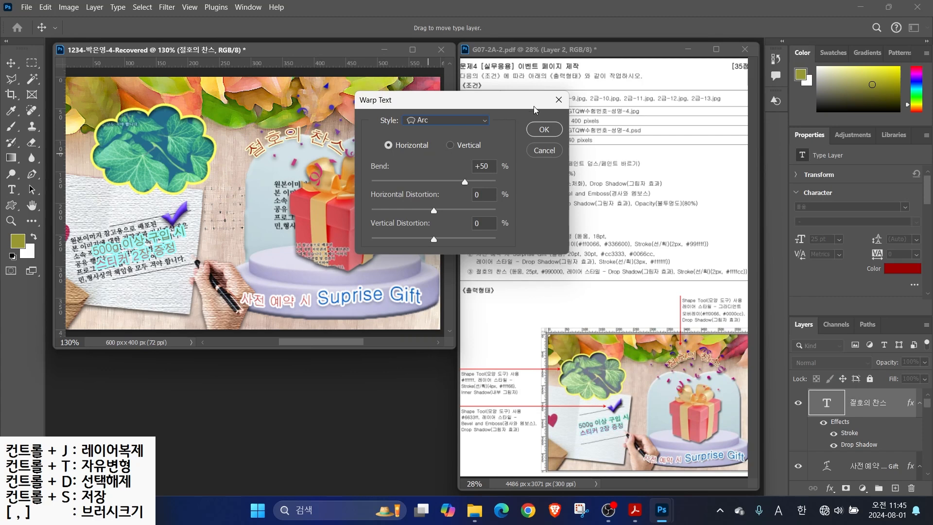
{"action": "left_click", "coordinate": [544, 129]}
Move the arched title to the top of the dome and bring up Save As
{"action": "key", "text": "v"}
{"action": "left_click_drag", "start_coordinate": [314, 138], "coordinate": [354, 112]}
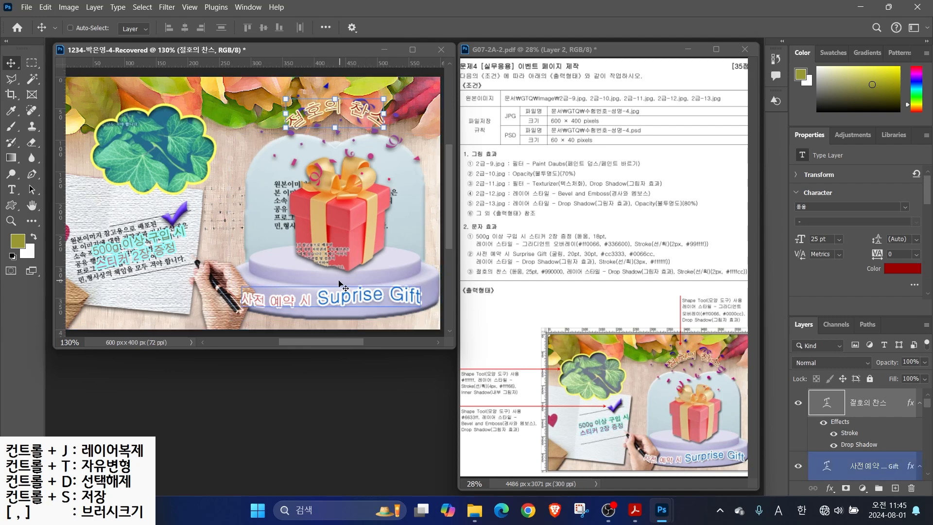
{"action": "mouse_move", "coordinate": [929, 405]}
{"action": "left_mouse_down"}
{"action": "mouse_move", "coordinate": [927, 434]}
{"action": "mouse_move", "coordinate": [929, 414]}
{"action": "left_mouse_up"}
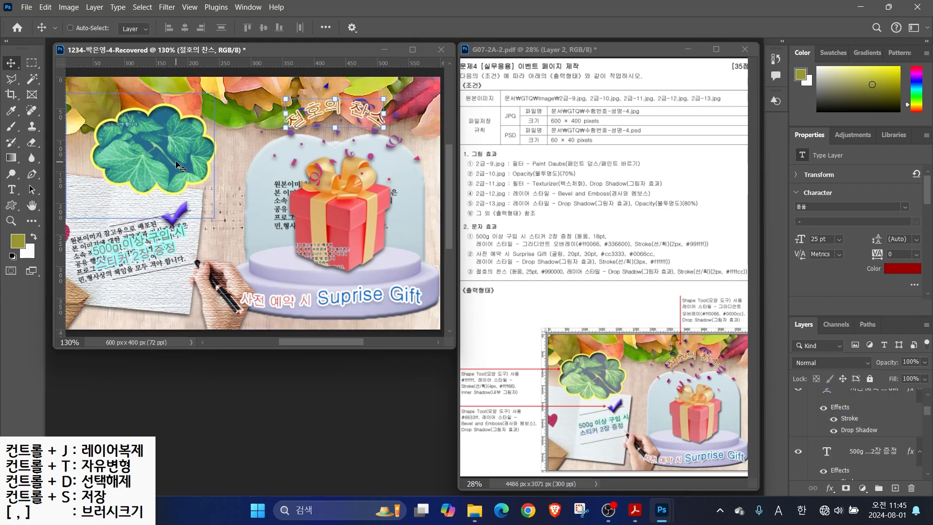
{"action": "key", "text": "ctrl+s"}
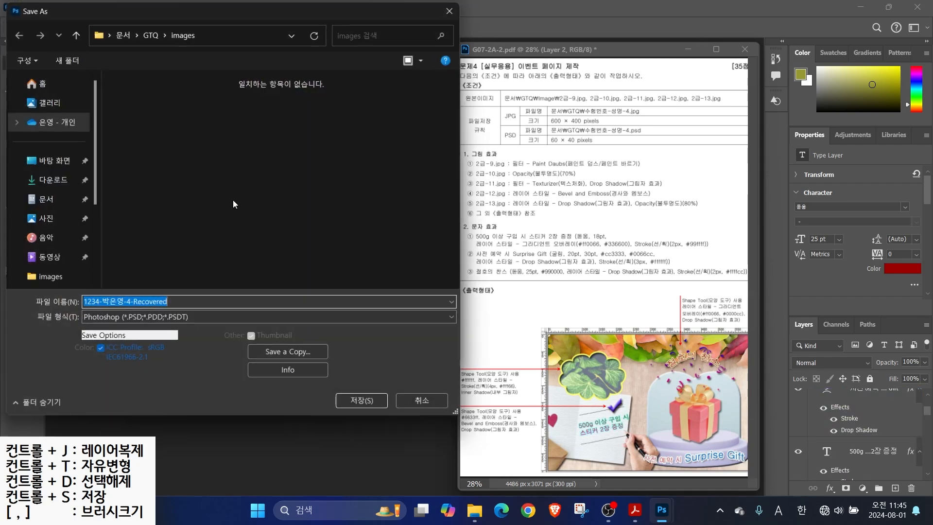
Save the PSD in the GTQ folder, then save a JPEG copy with '-Recovered' removed from the name
{"action": "left_click", "coordinate": [149, 35]}
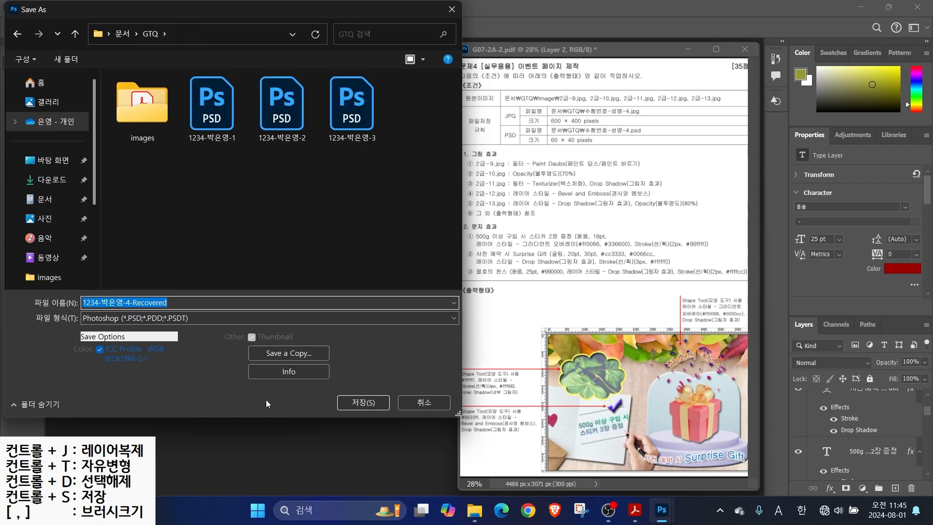
{"action": "left_click", "coordinate": [373, 402]}
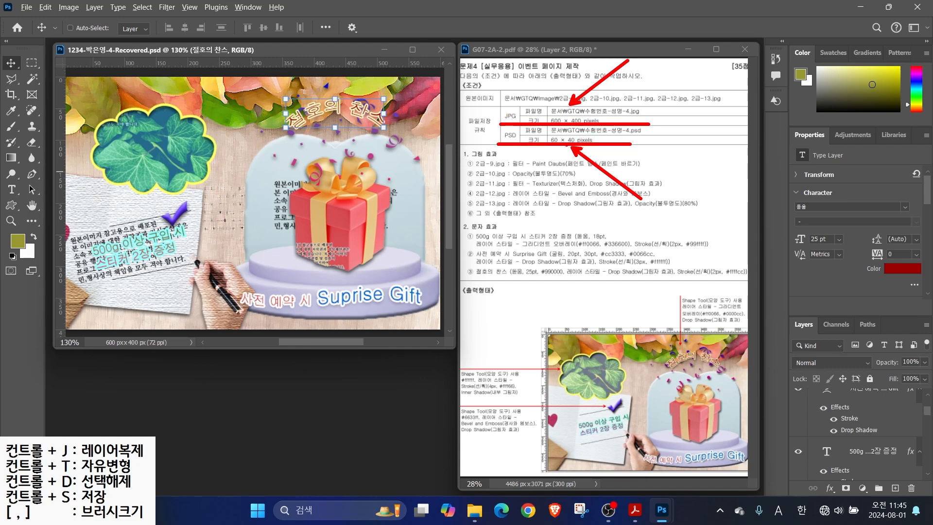
{"action": "left_click", "coordinate": [26, 8]}
{"action": "left_click", "coordinate": [43, 149]}
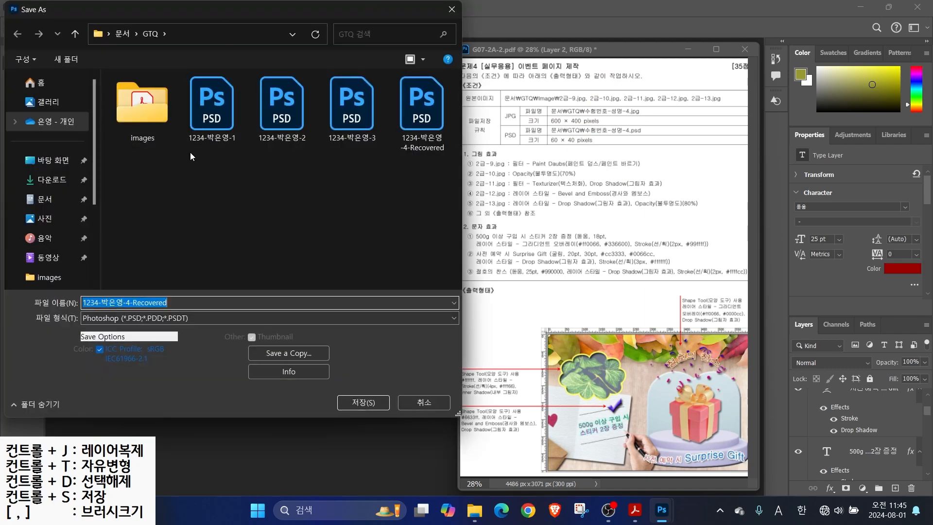
{"action": "left_click", "coordinate": [134, 302]}
{"action": "key", "text": "shift+End"}
{"action": "key", "text": "BackSpace"}
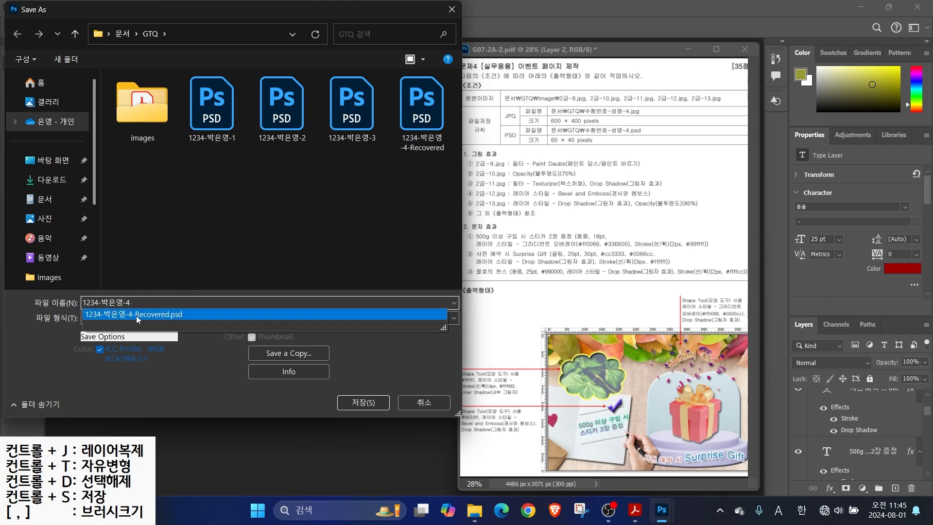
{"action": "left_click", "coordinate": [47, 324]}
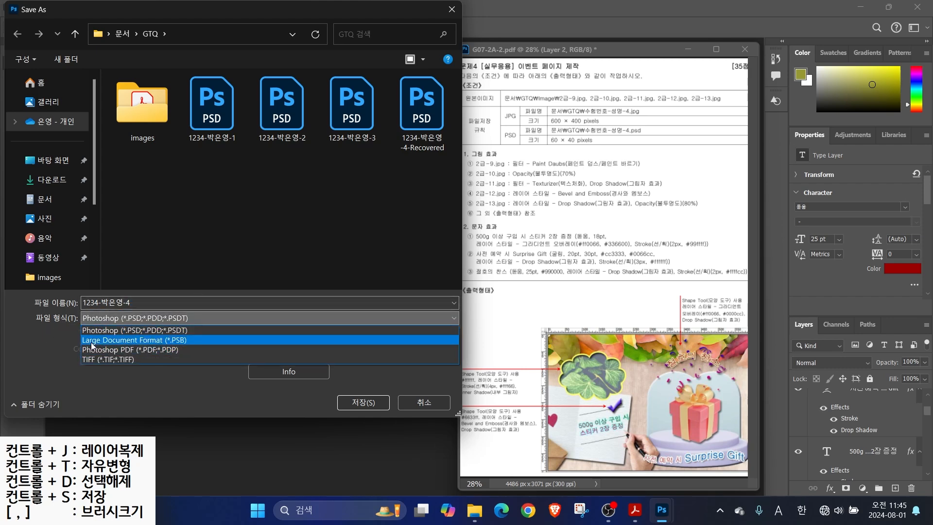
{"action": "left_click", "coordinate": [33, 358]}
{"action": "left_click", "coordinate": [287, 355]}
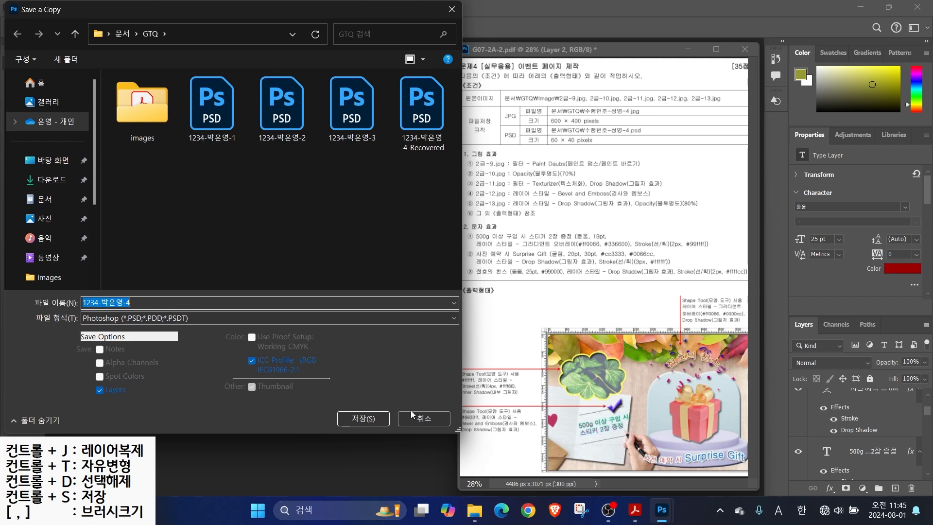
{"action": "left_click", "coordinate": [119, 320]}
{"action": "left_click", "coordinate": [109, 179]}
{"action": "left_click", "coordinate": [363, 418]}
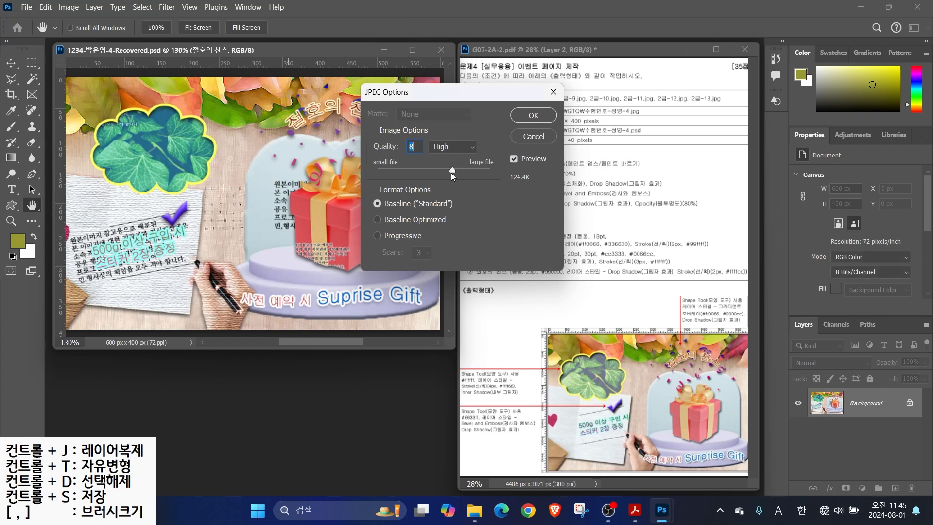
{"action": "left_click", "coordinate": [533, 114]}
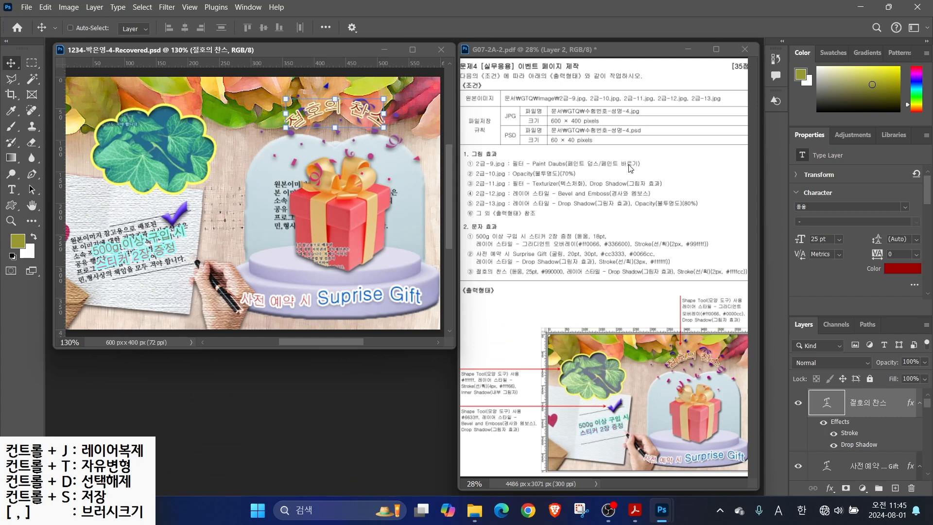
Resize the image to 60×40 pixels
{"action": "left_click", "coordinate": [68, 7]}
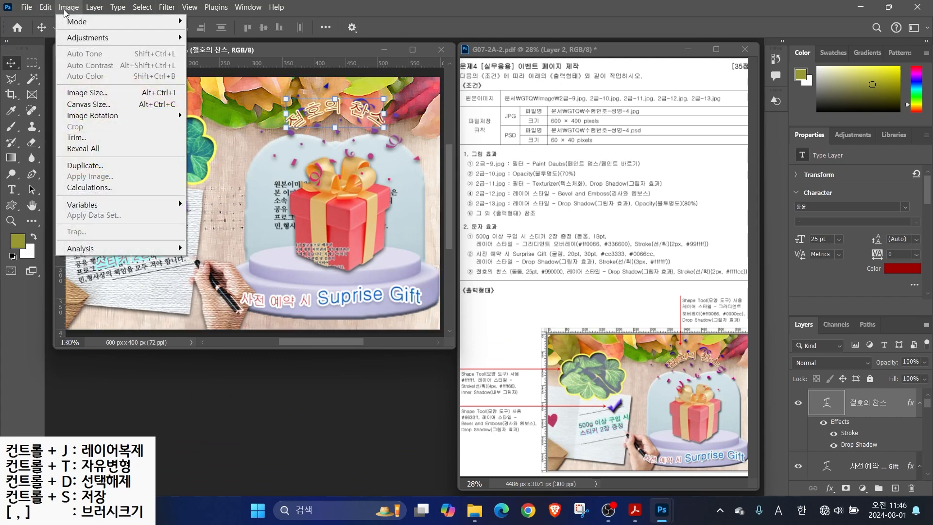
{"action": "left_click", "coordinate": [81, 92]}
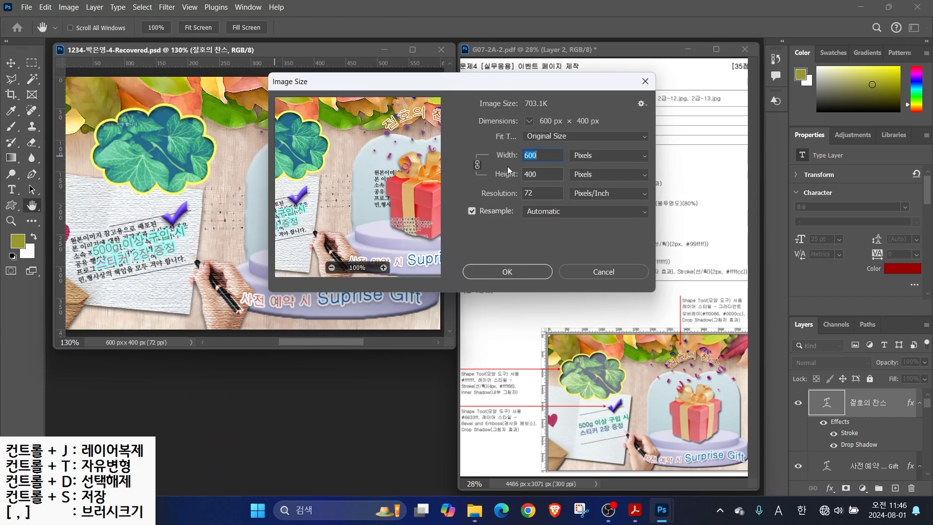
{"action": "type", "text": "60"}
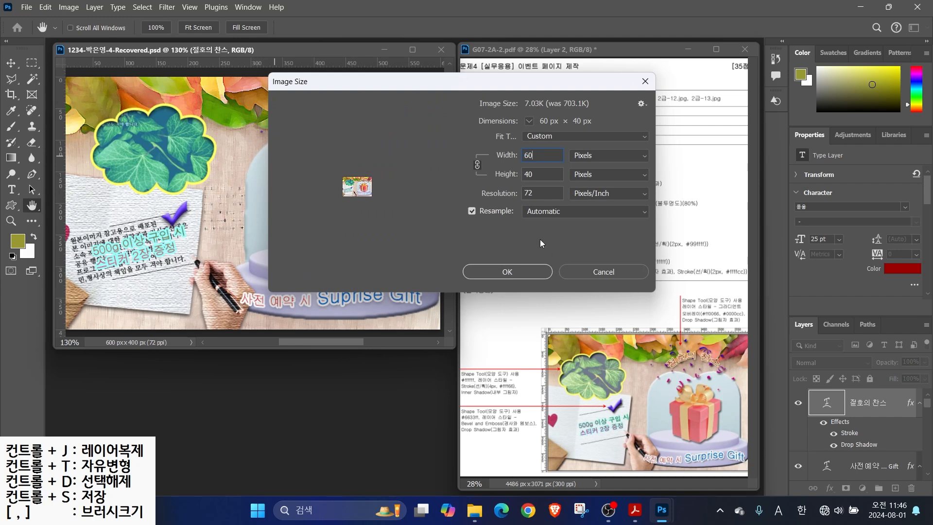
{"action": "left_click", "coordinate": [523, 267]}
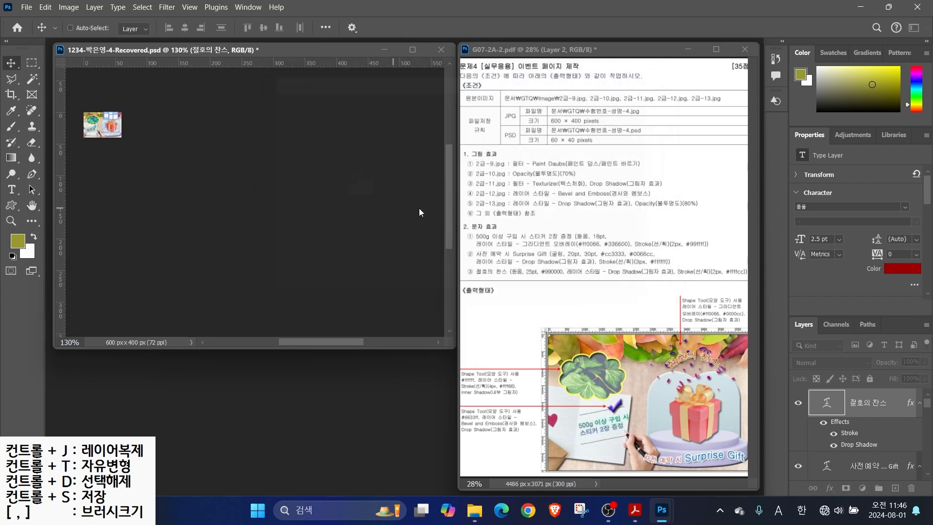
Save the resized image as a PSD under the earlier file name without '-Recovered'
{"action": "left_click", "coordinate": [484, 194]}
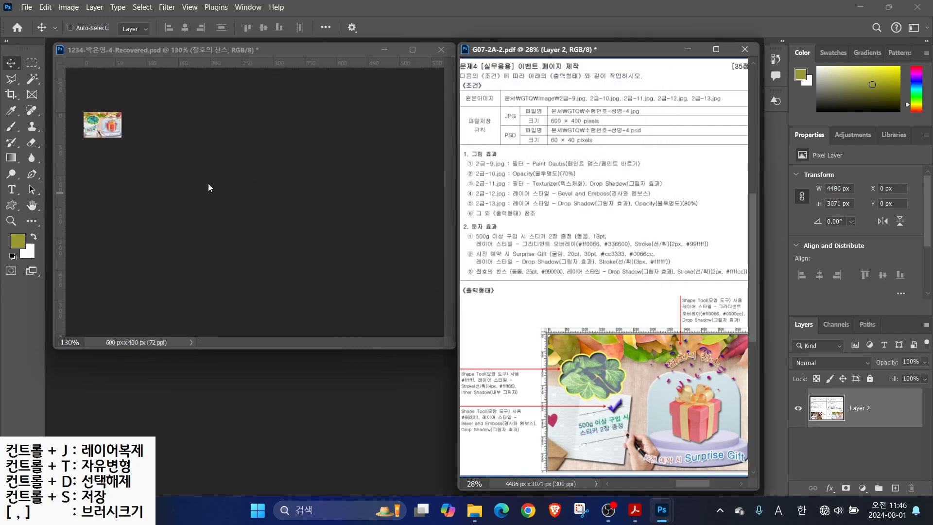
{"action": "left_click", "coordinate": [26, 7]}
{"action": "left_click", "coordinate": [43, 138]}
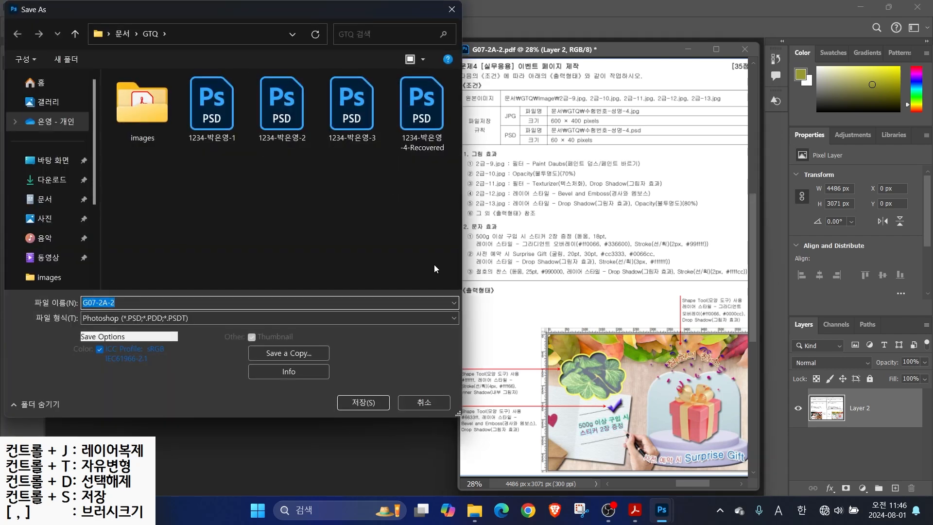
{"action": "left_click", "coordinate": [421, 111]}
{"action": "left_click_drag", "start_coordinate": [130, 302], "coordinate": [214, 304]}
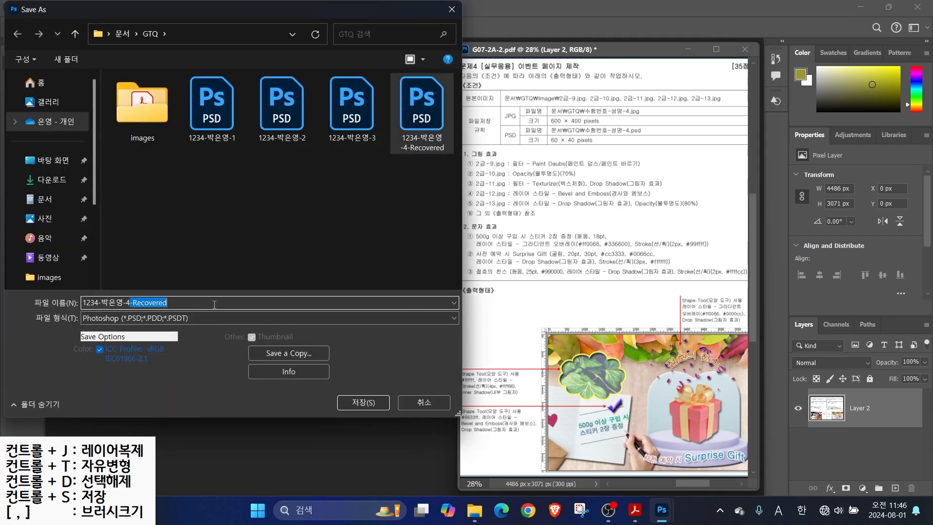
{"action": "key", "text": "BackSpace"}
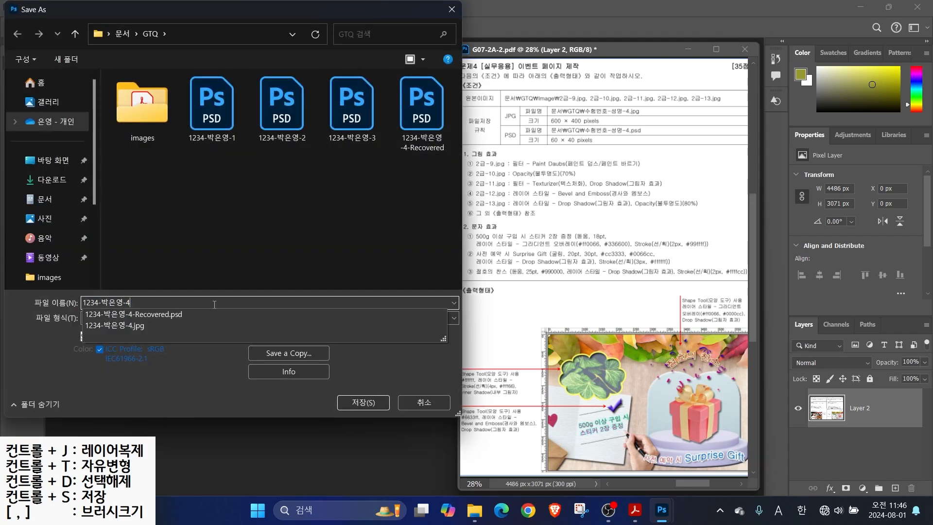
{"action": "key", "text": "Return"}
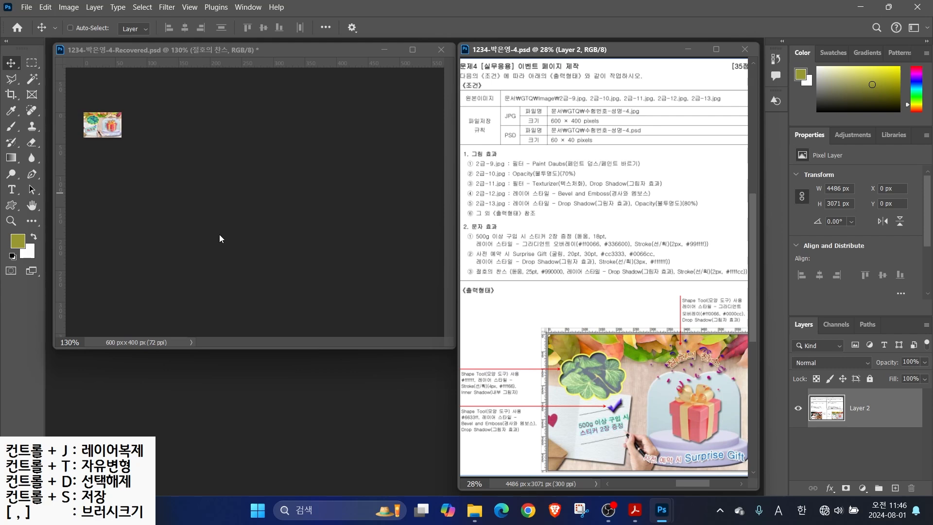